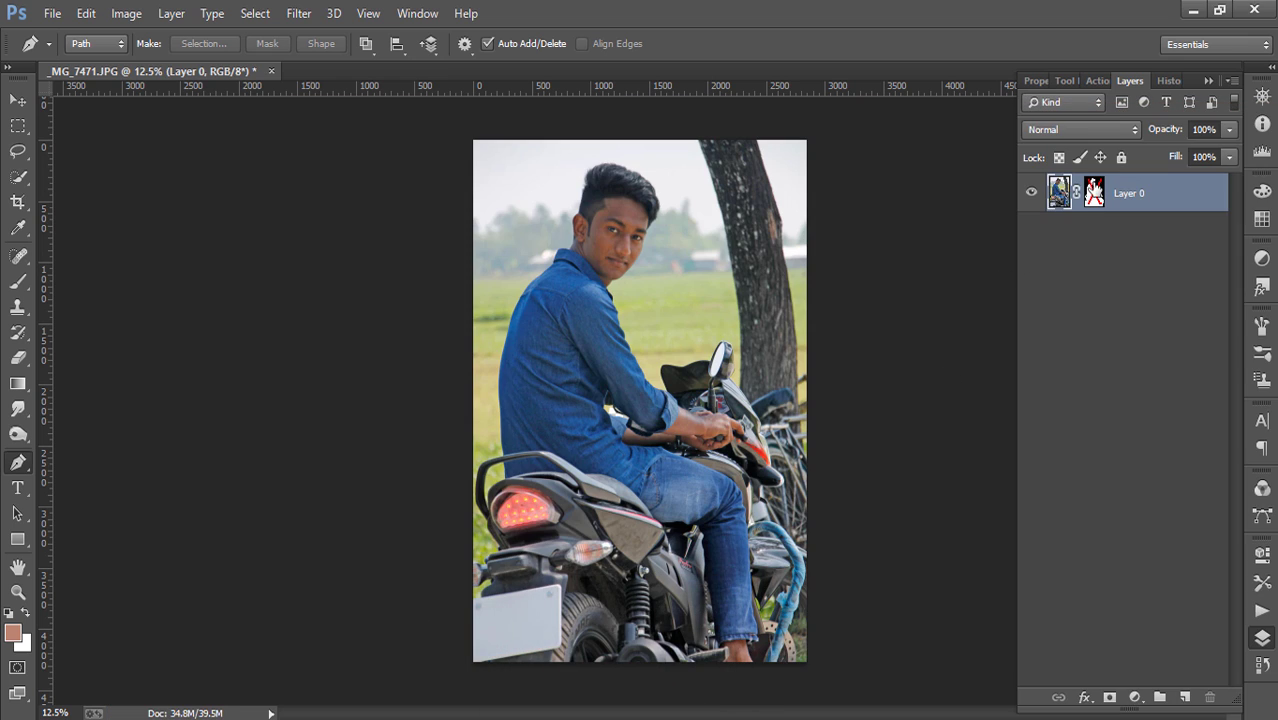
- Re-enable Layer 0's mask so the rider and motorbike sit on transparency
right_click(1099, 193)
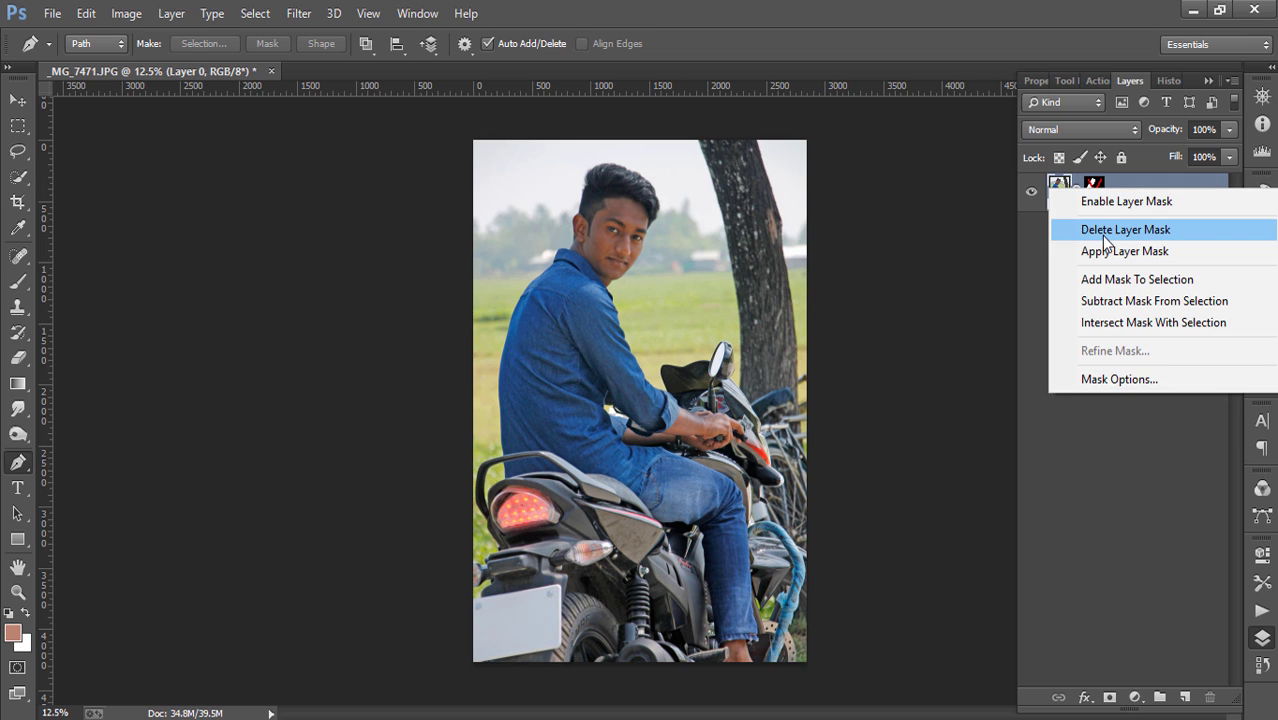
click(1109, 201)
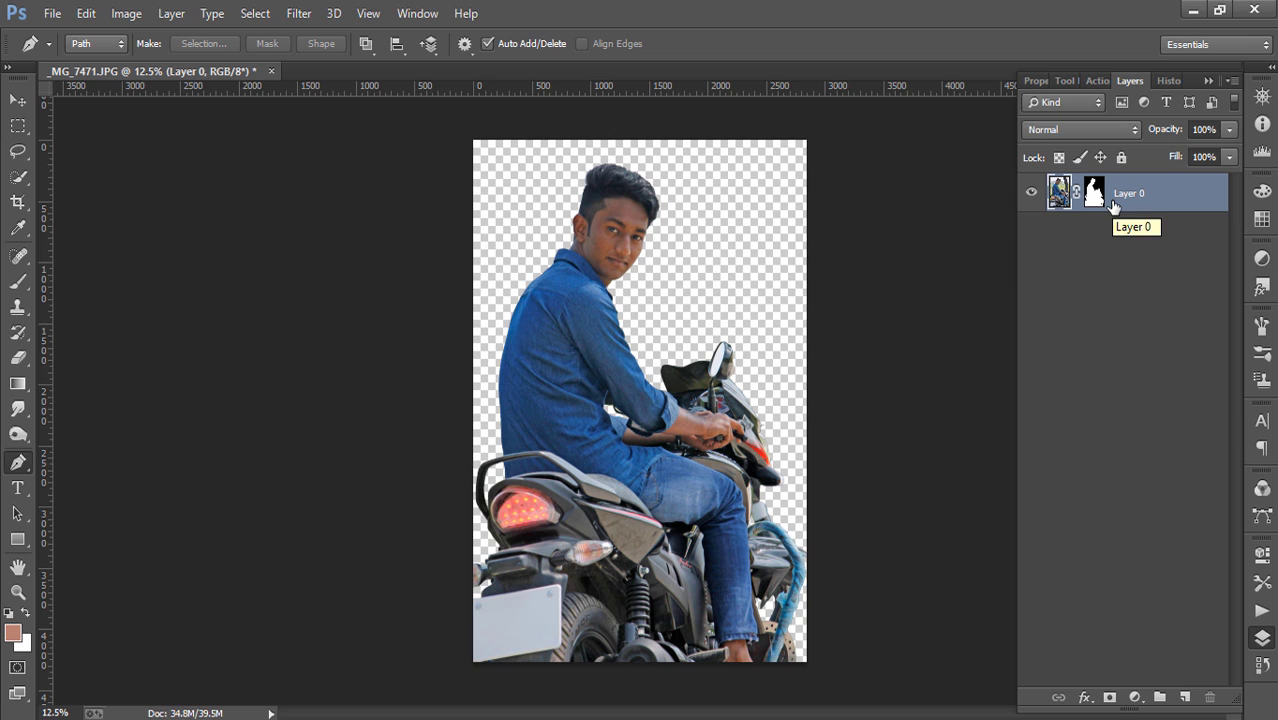
right_click(1096, 193)
right_click(1114, 182)
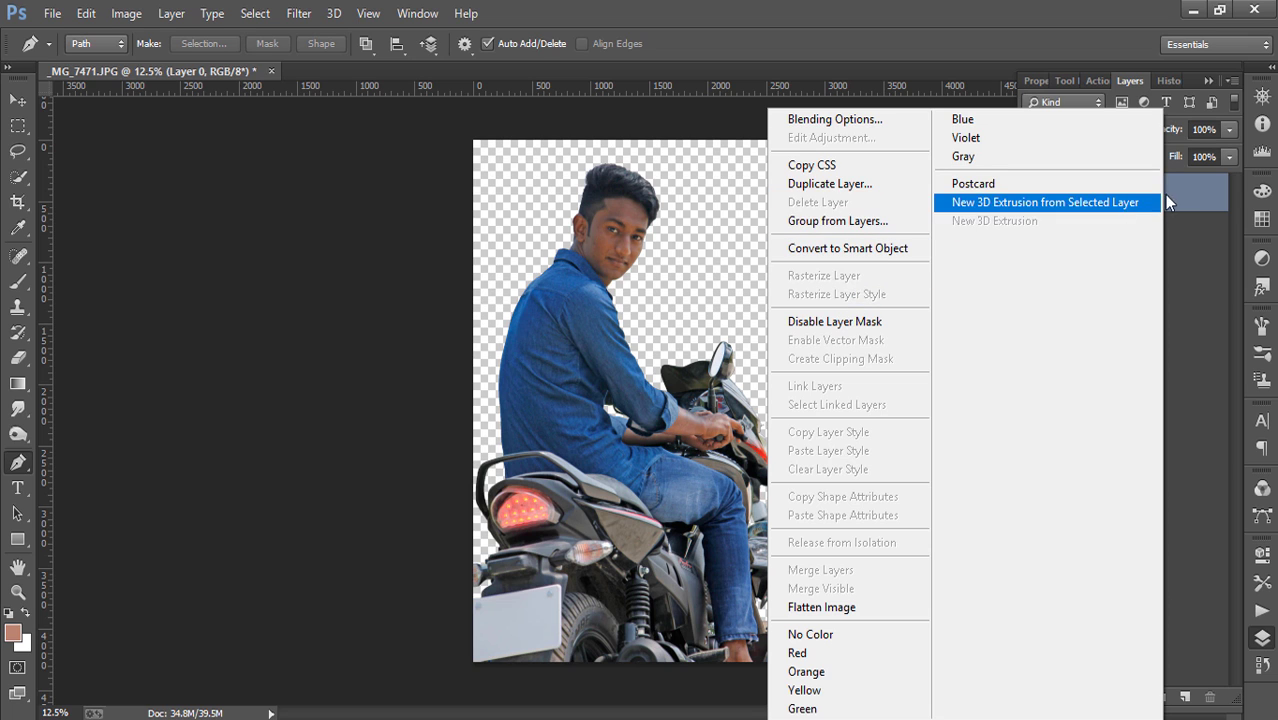
click(1094, 186)
right_click(1094, 190)
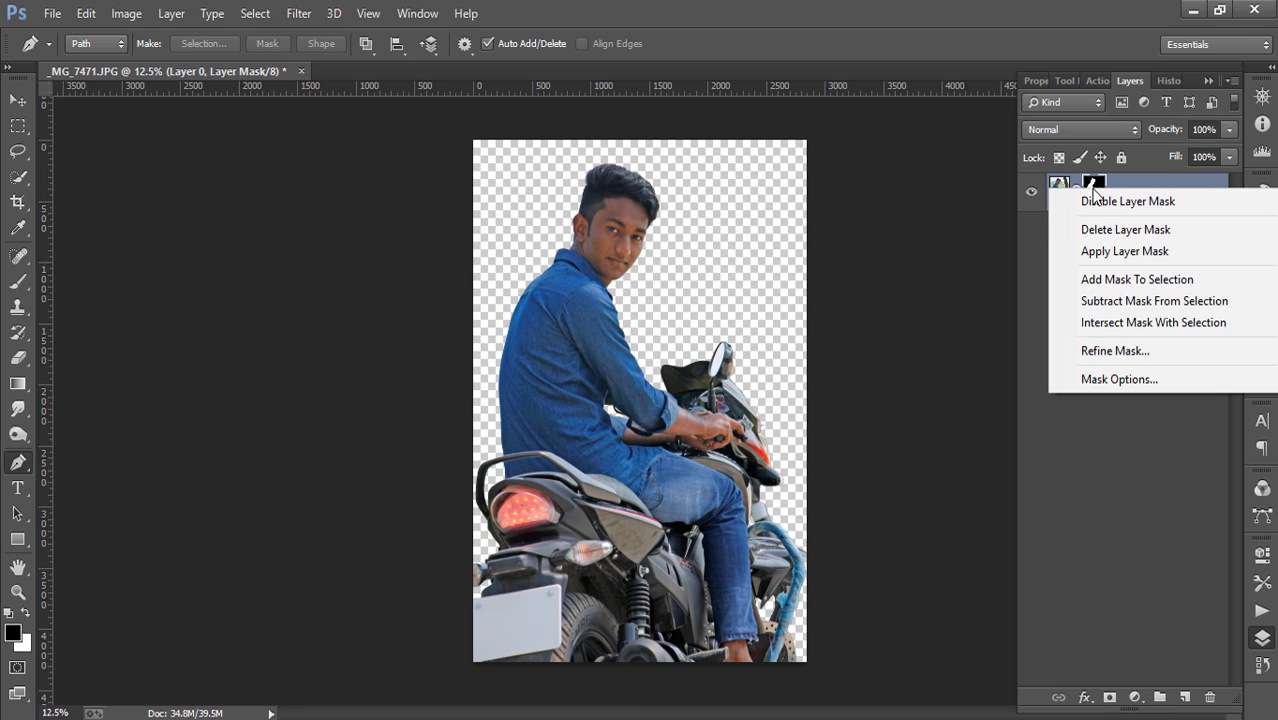
- Refine Layer 0's mask edges using a refine brush of size 62
click(1097, 350)
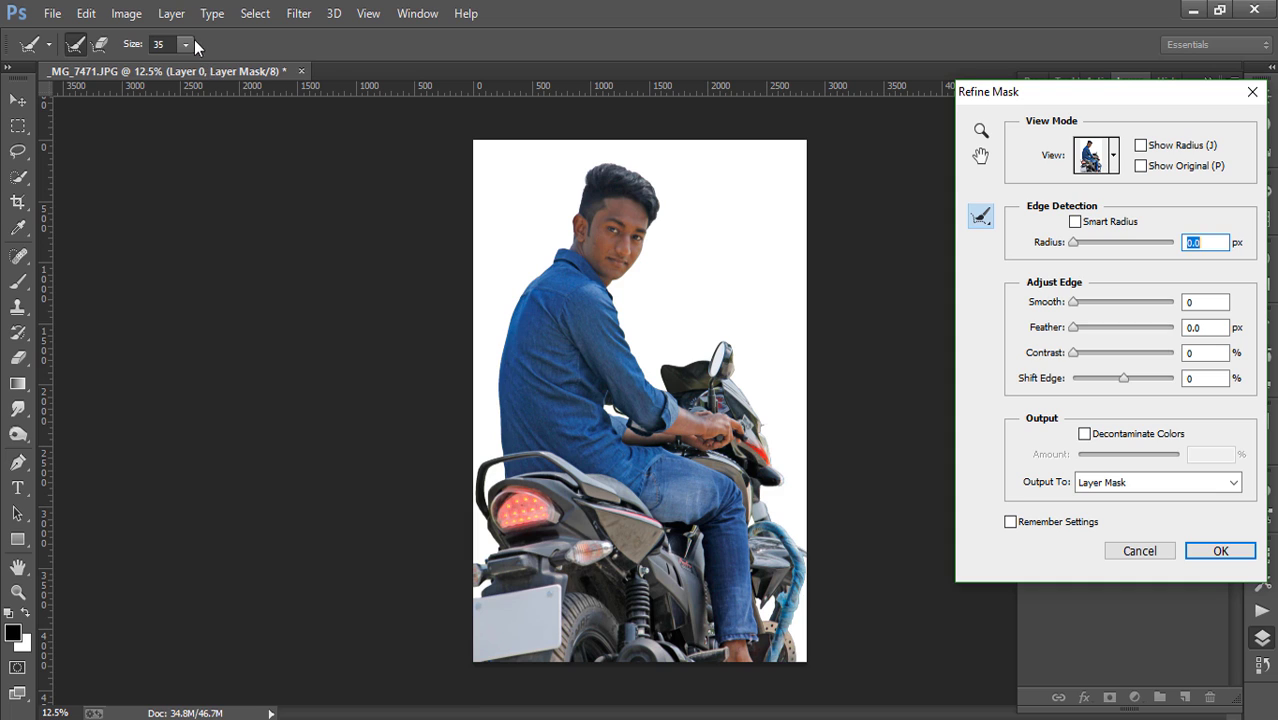
click(185, 44)
drag(198, 66, 209, 66)
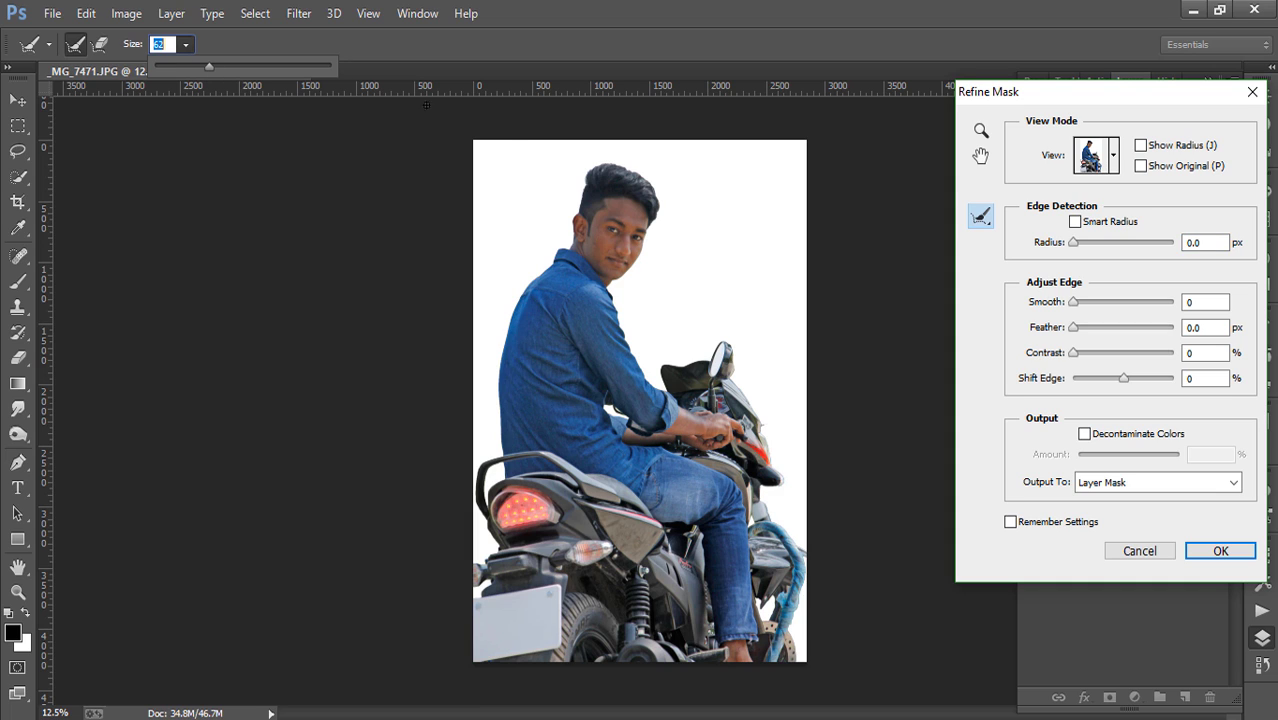
click(585, 181)
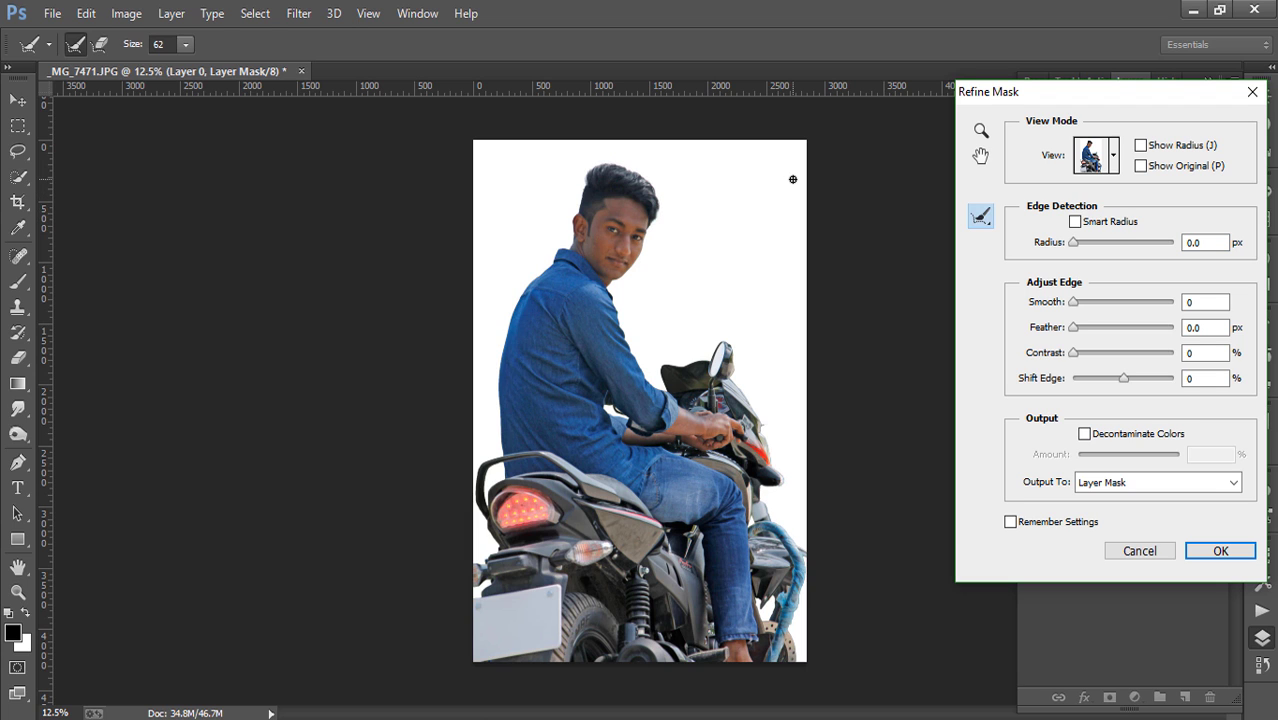
click(1220, 550)
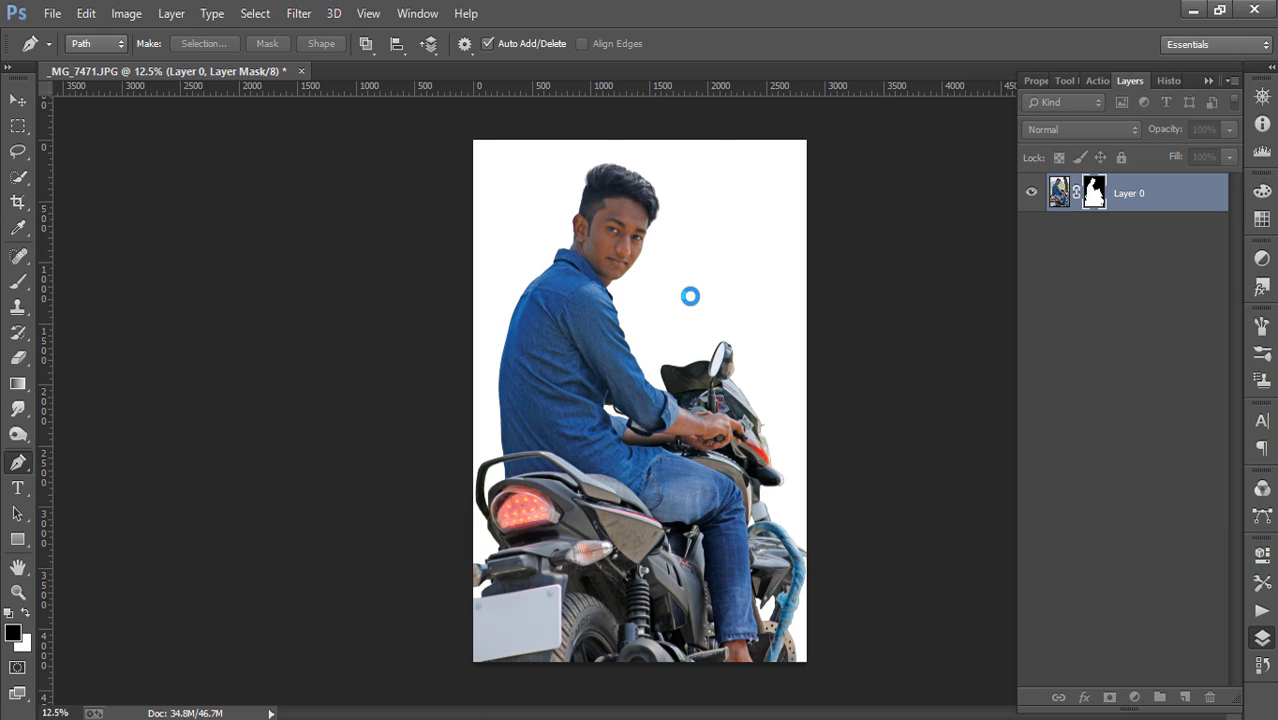
- Apply the refined mask permanently to Layer 0
right_click(1097, 193)
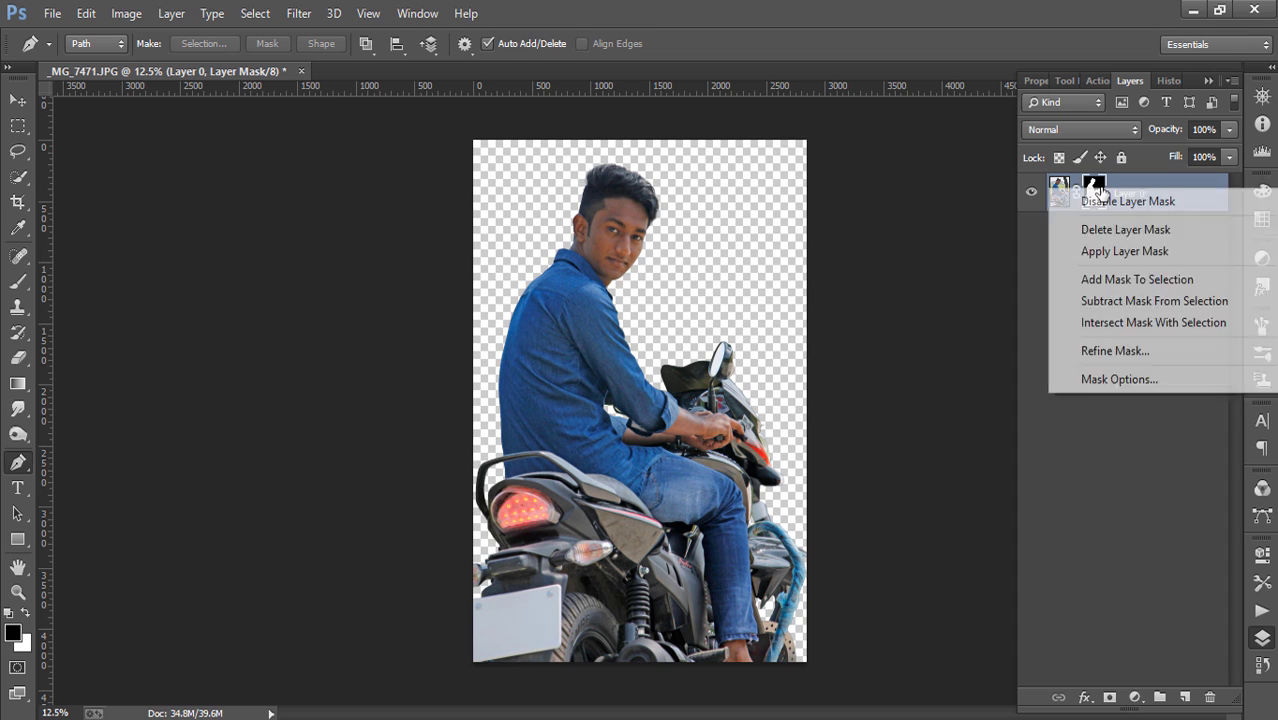
click(1080, 253)
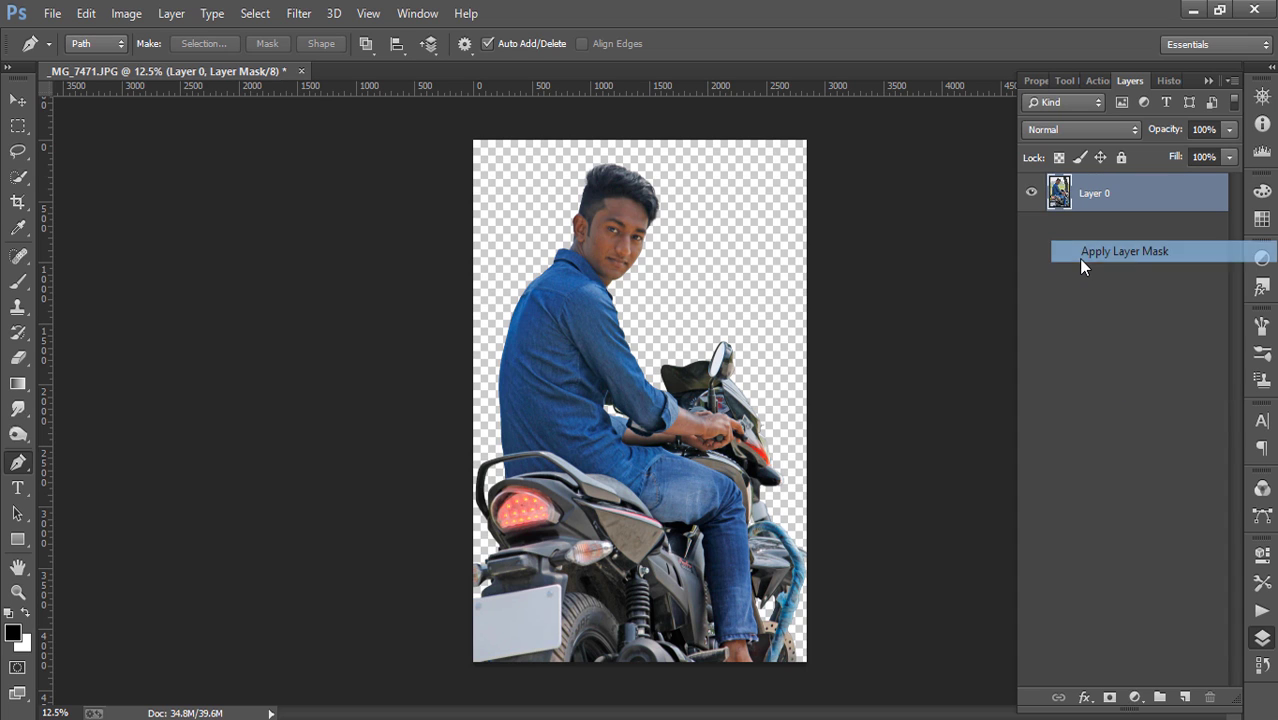
click(18, 228)
click(18, 201)
- Extend the crop frame up and outward to about 2928 × 4608 px and commit it
drag(476, 142, 477, 126)
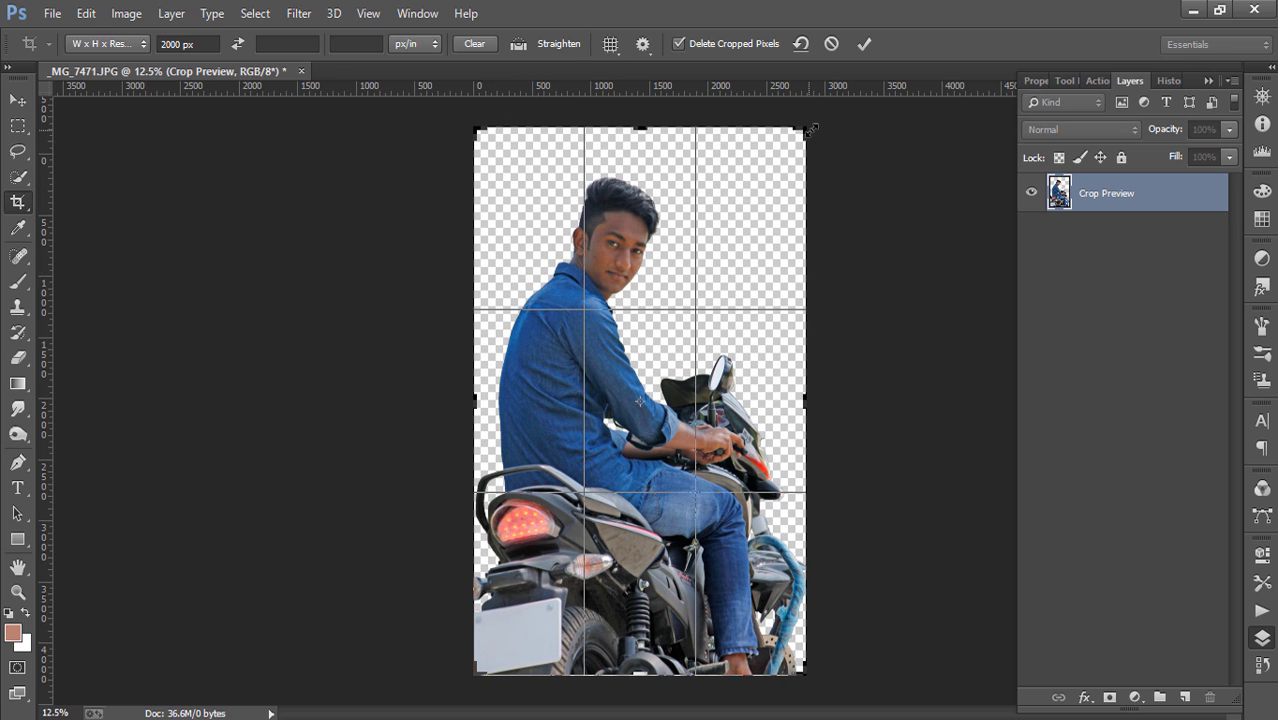
drag(812, 128, 815, 128)
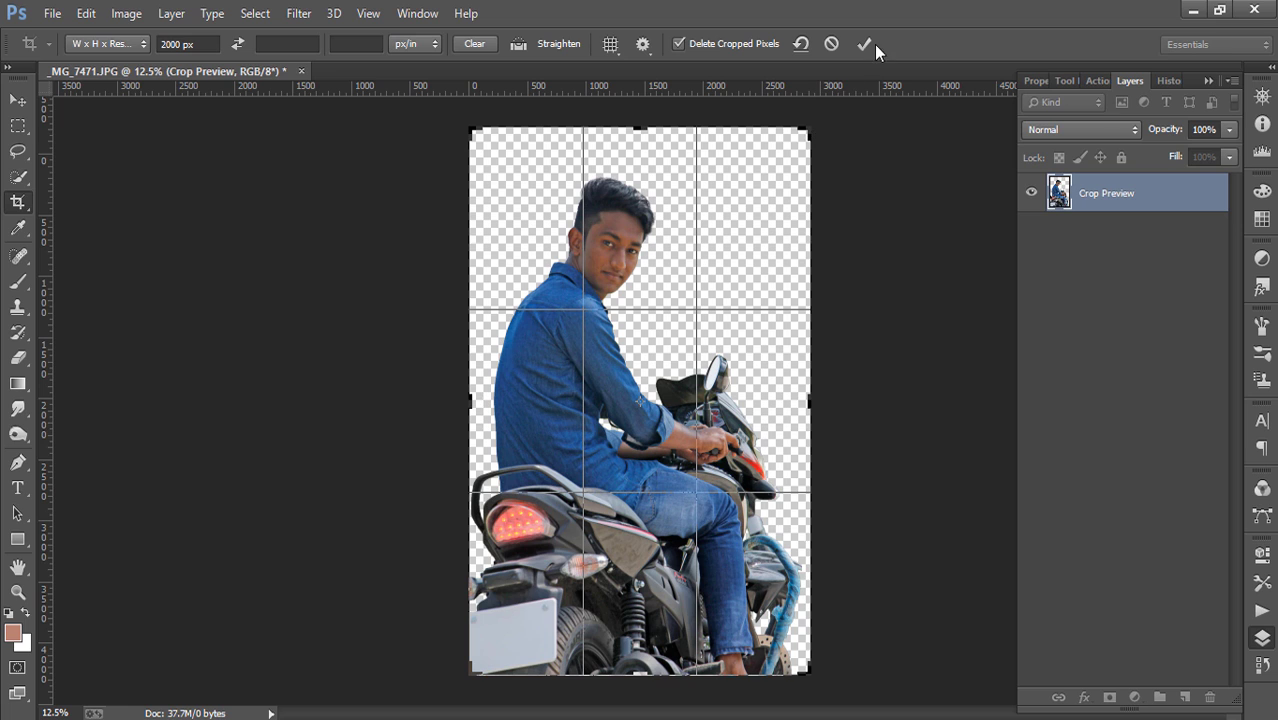
drag(810, 124, 811, 118)
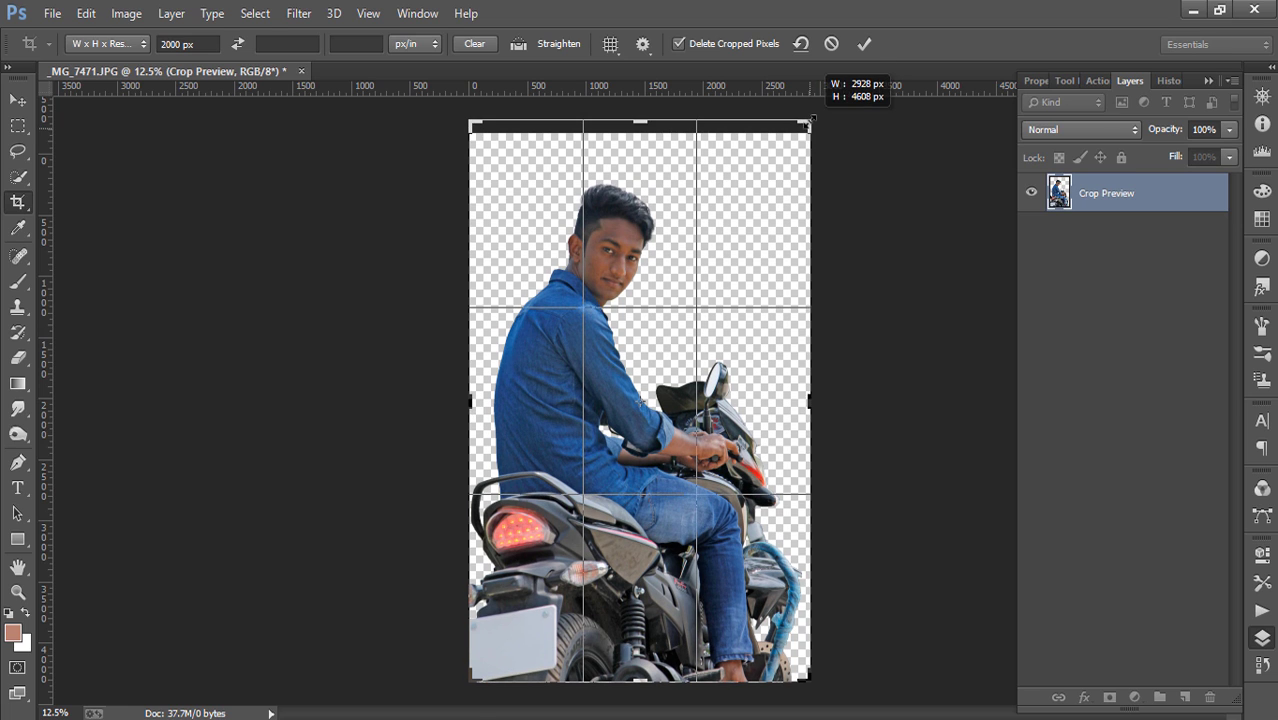
click(860, 47)
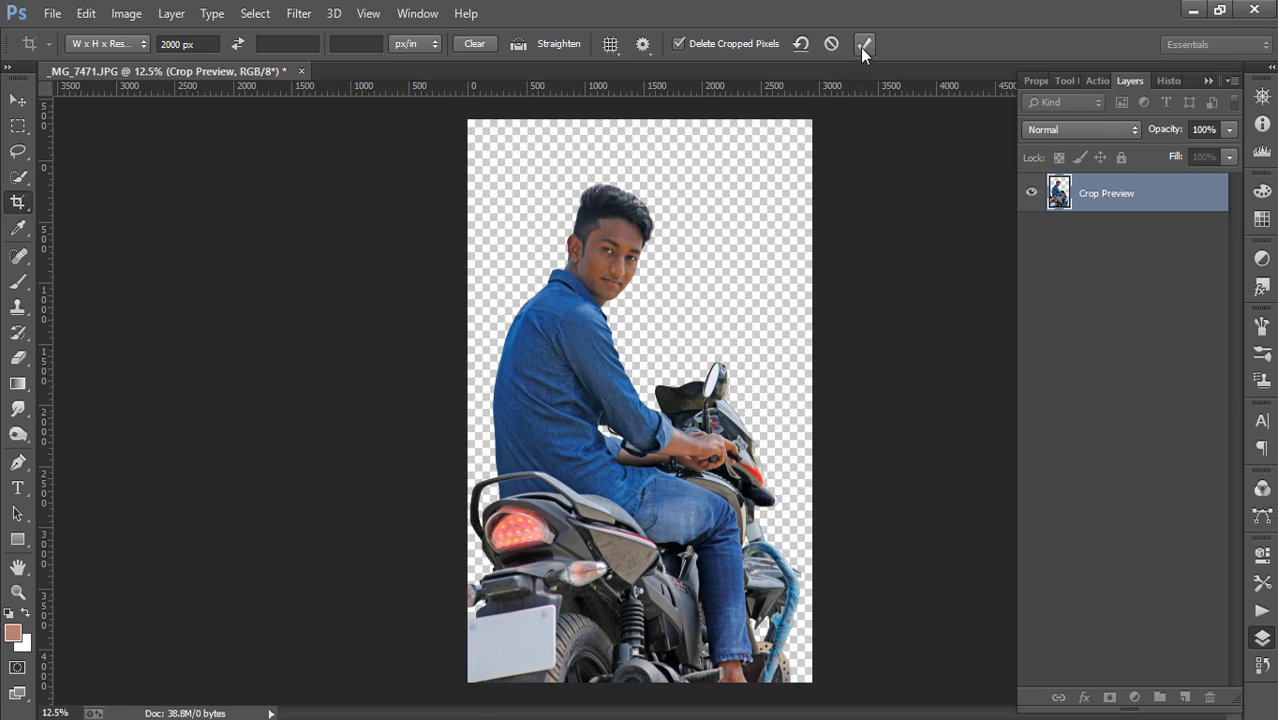
key(ctrl+plus)
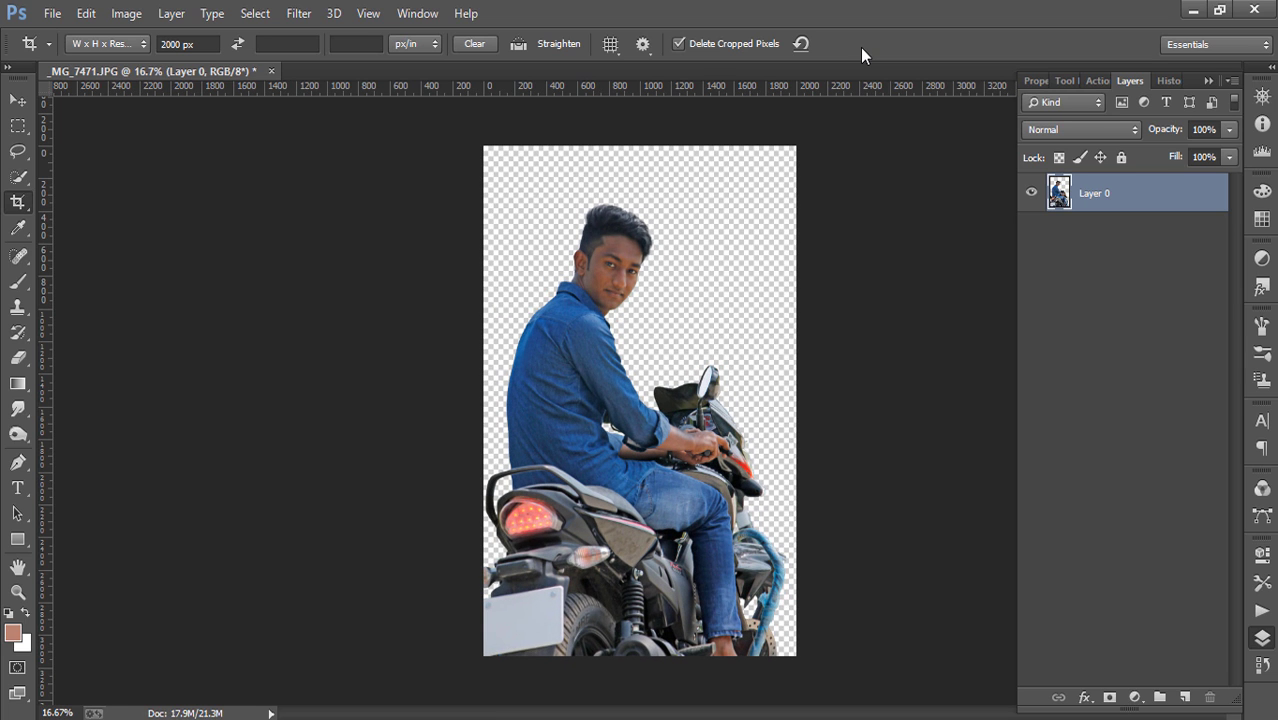
- Camera Raw grade the rider: Blacks +34, Shadows +47, Highlights +39, Clarity +12, Oranges luminance +31
click(294, 14)
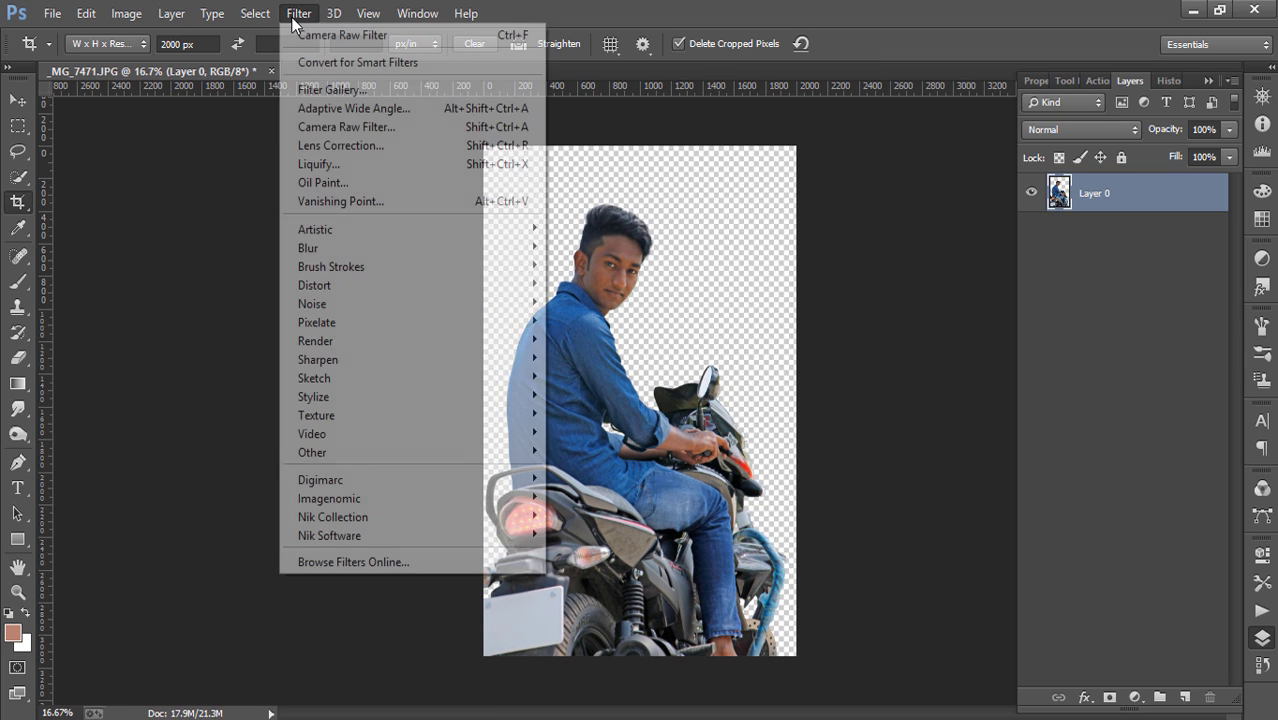
click(331, 124)
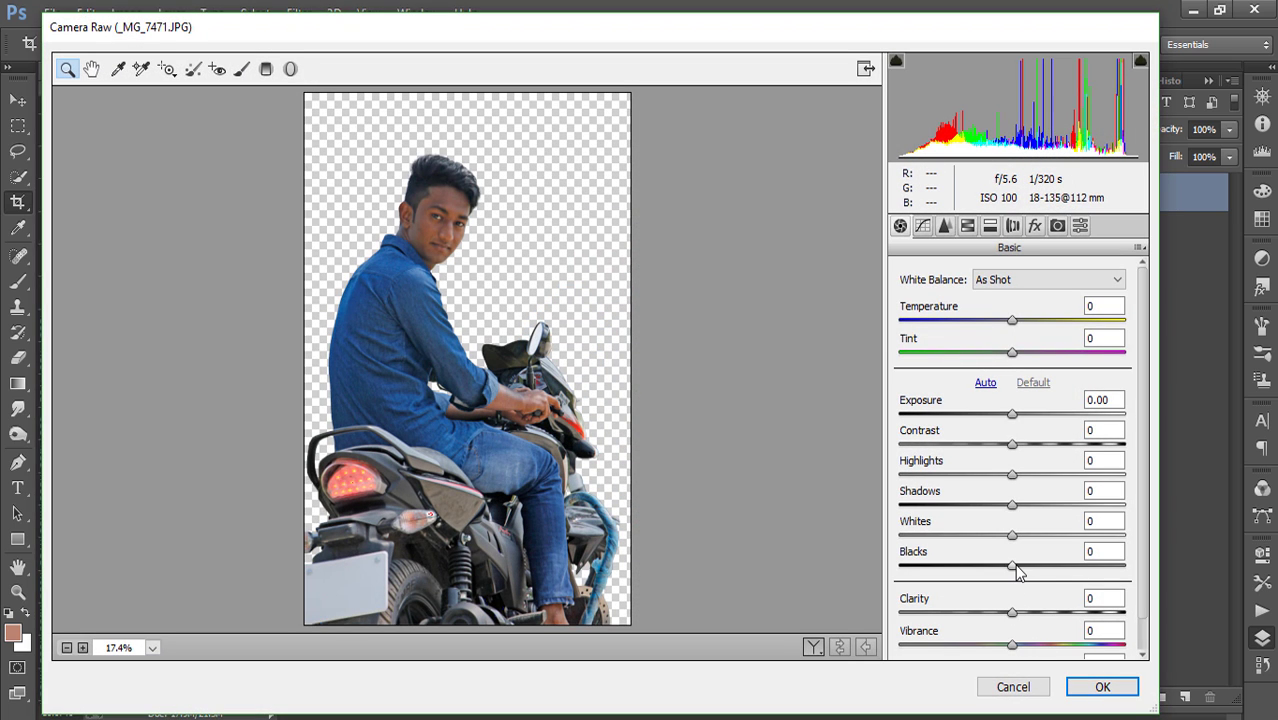
drag(1013, 566, 1049, 566)
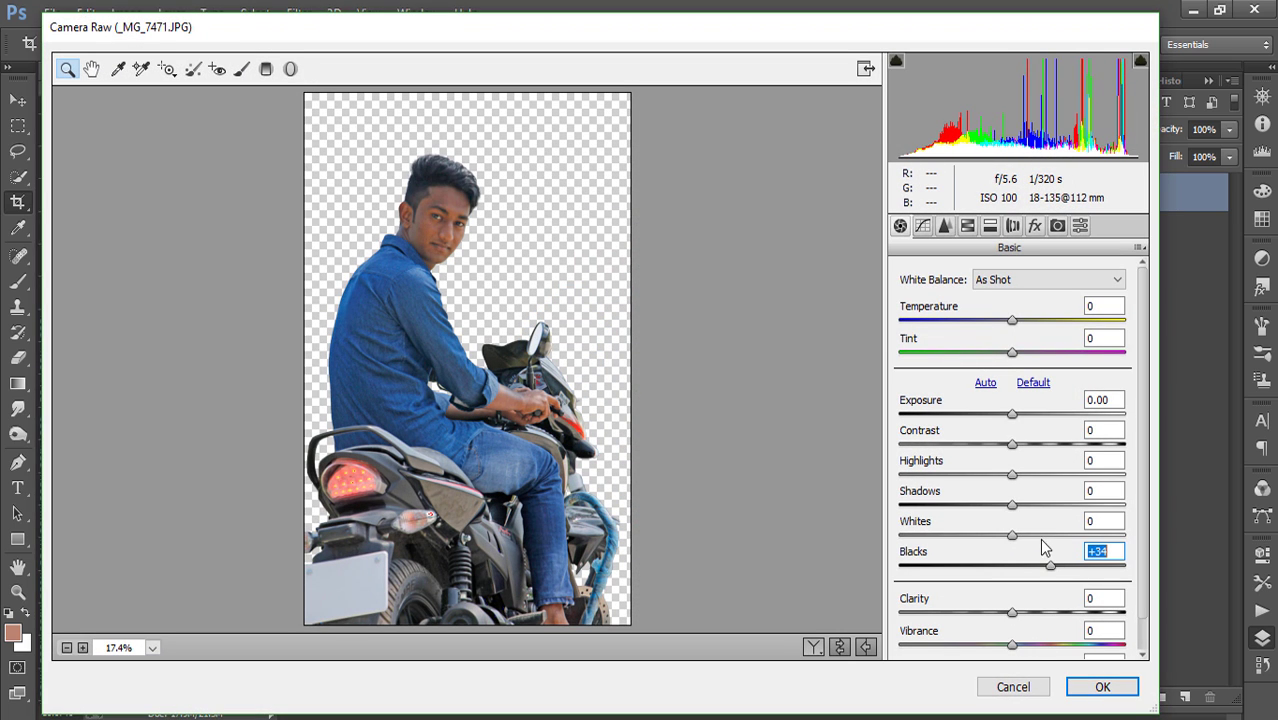
mouse_move(1013, 505)
mouse_down()
mouse_move(1063, 505)
mouse_move(1050, 474)
mouse_up()
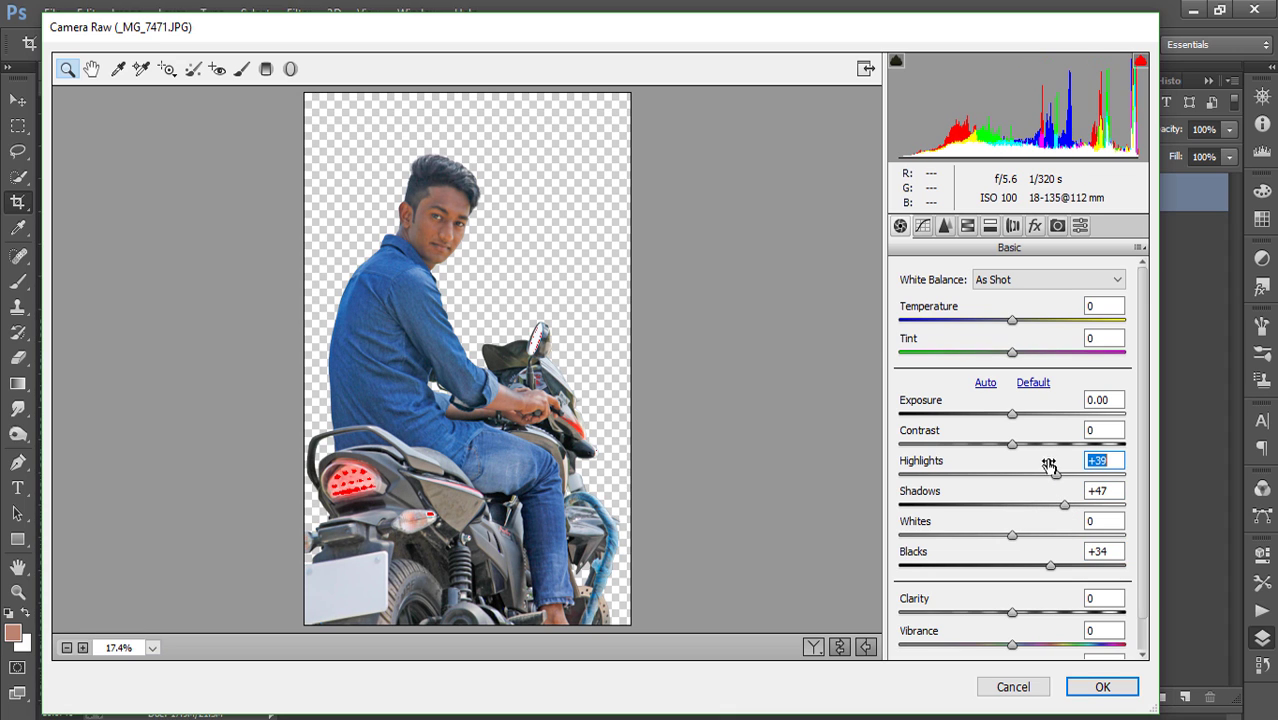
click(1013, 446)
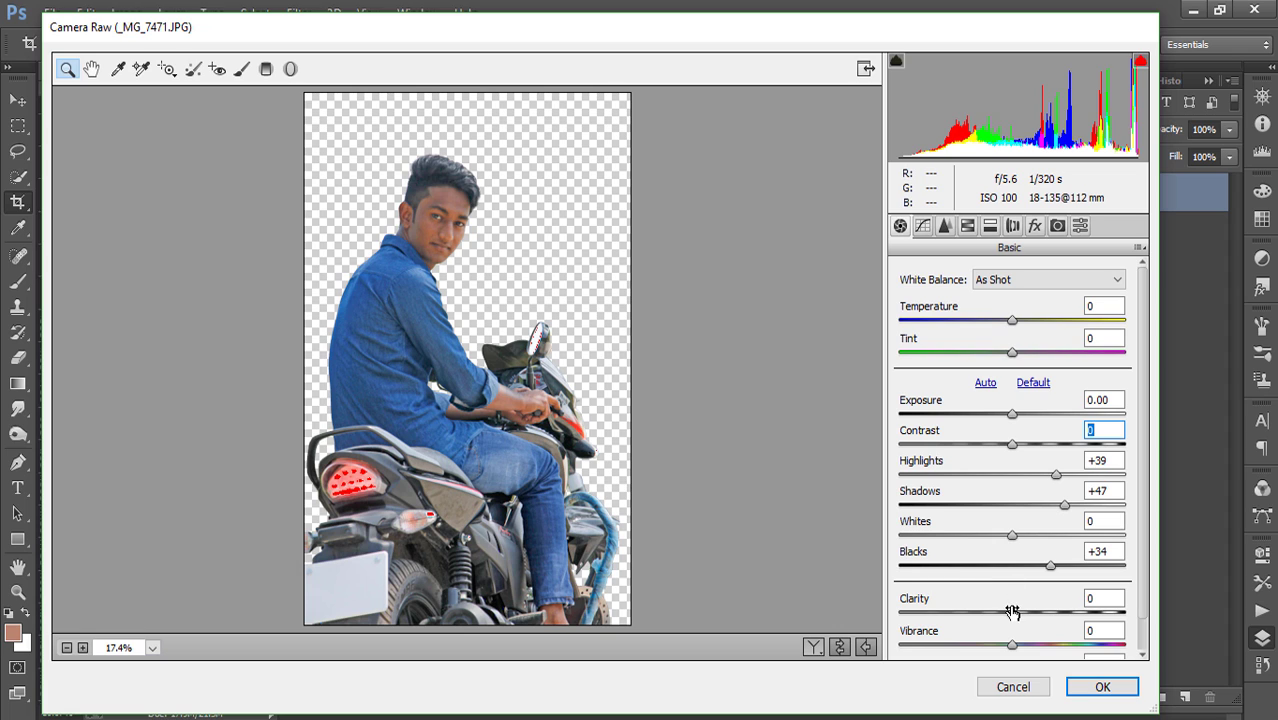
mouse_move(1013, 611)
mouse_down()
mouse_move(1001, 611)
mouse_move(1025, 611)
mouse_up()
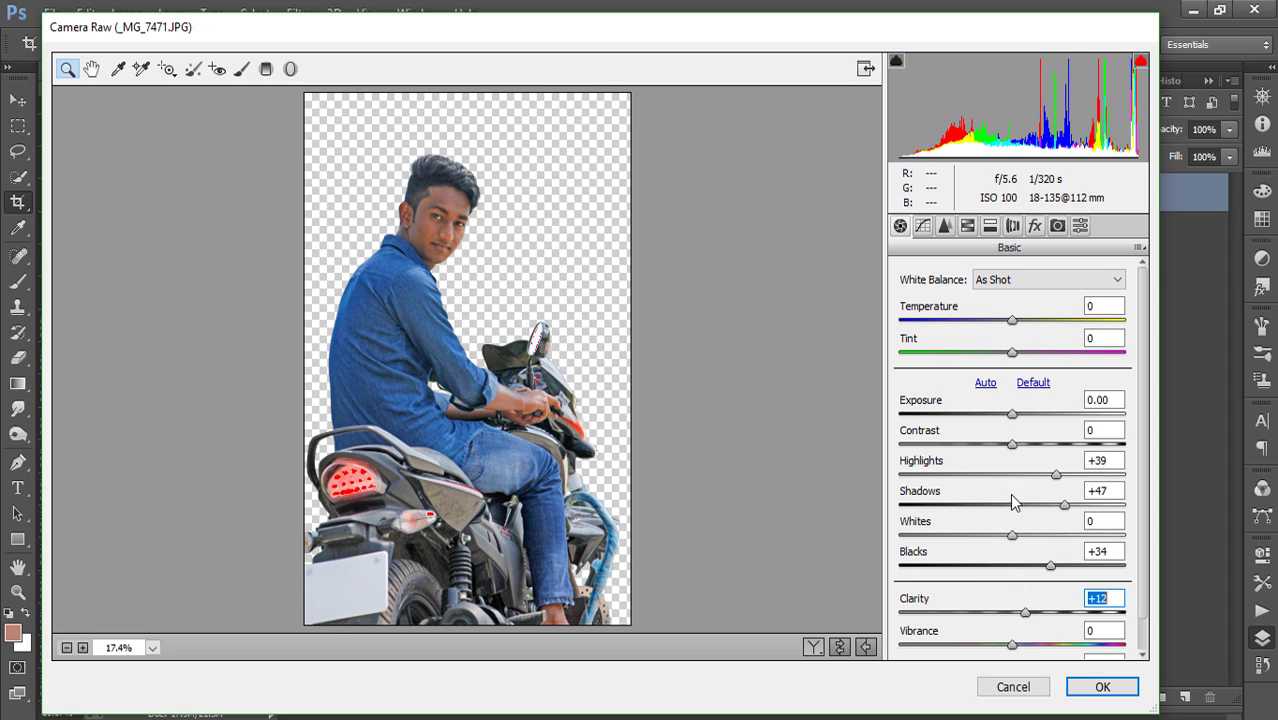
click(968, 226)
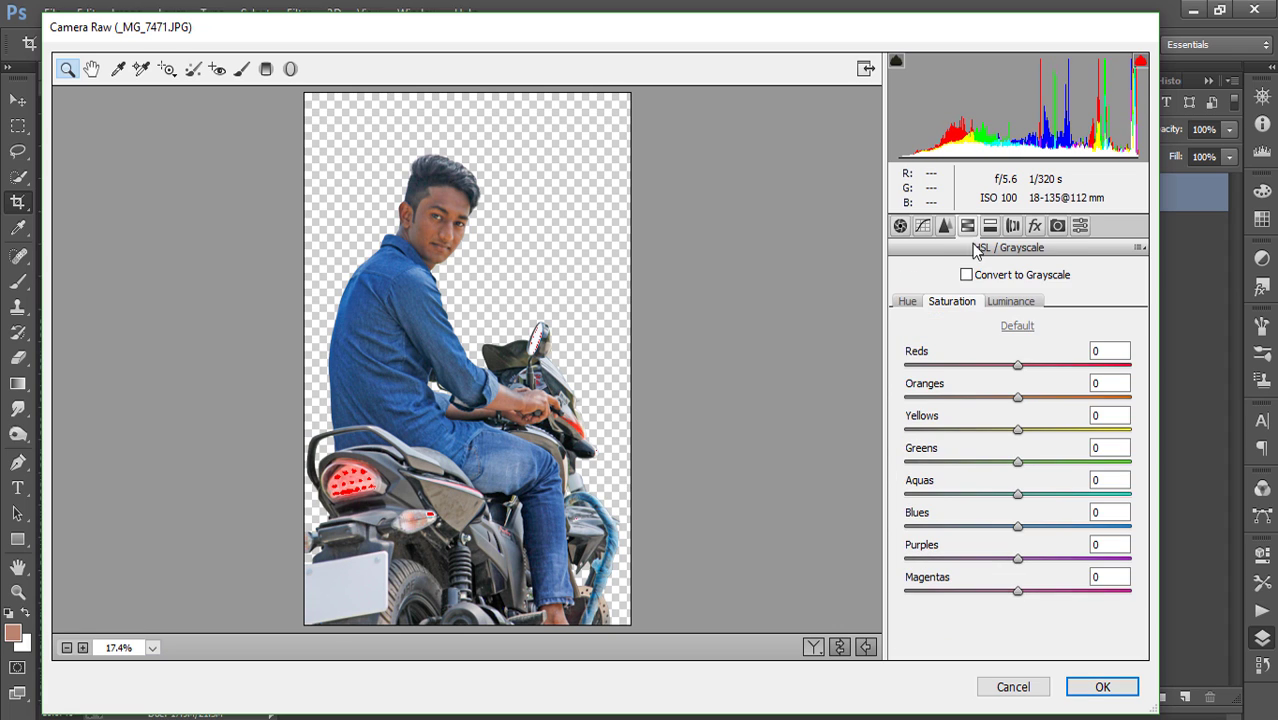
click(996, 302)
drag(1018, 398, 1040, 398)
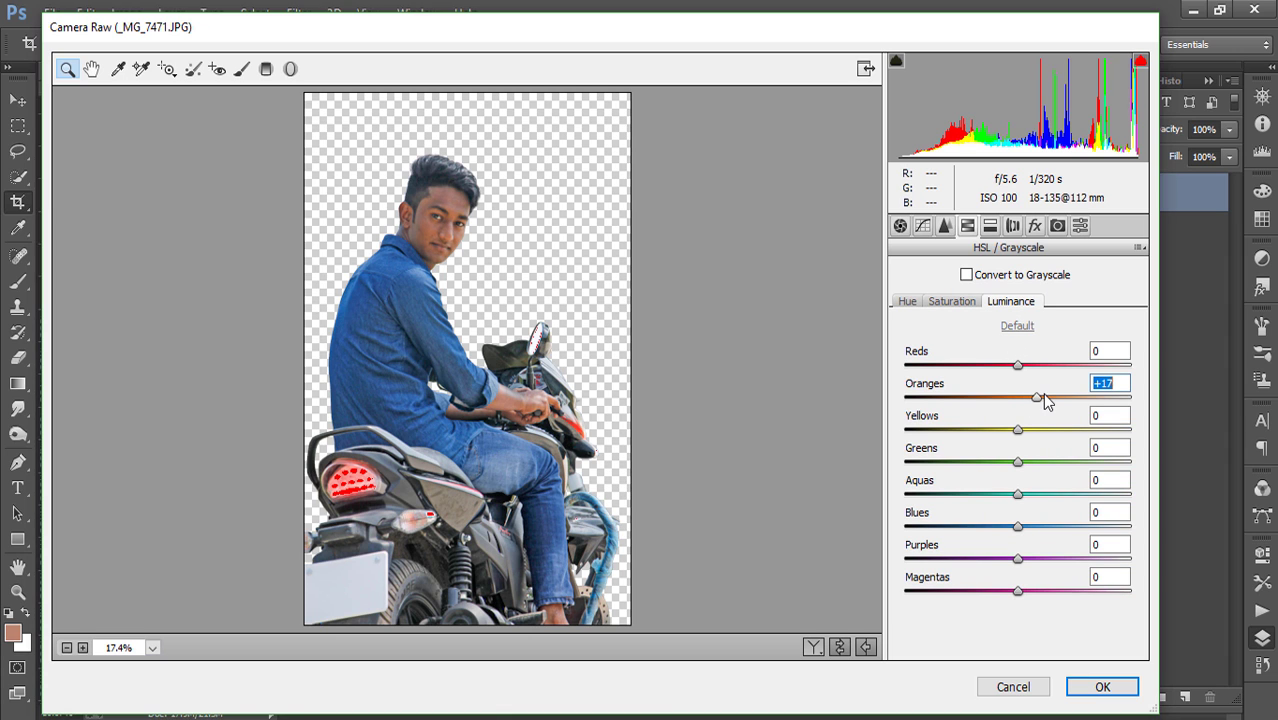
click(1095, 686)
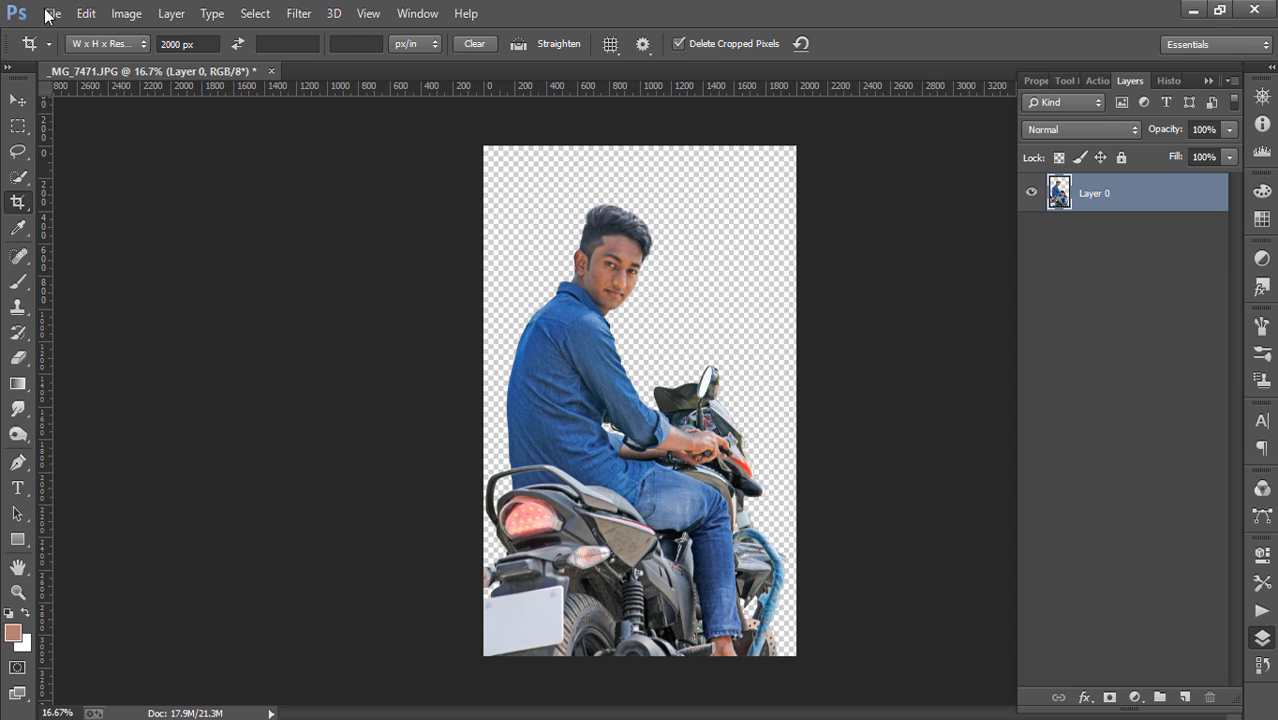
- Place Embedded stock image 50 from STOCK (E:) > 5K into the composite
click(47, 14)
click(145, 292)
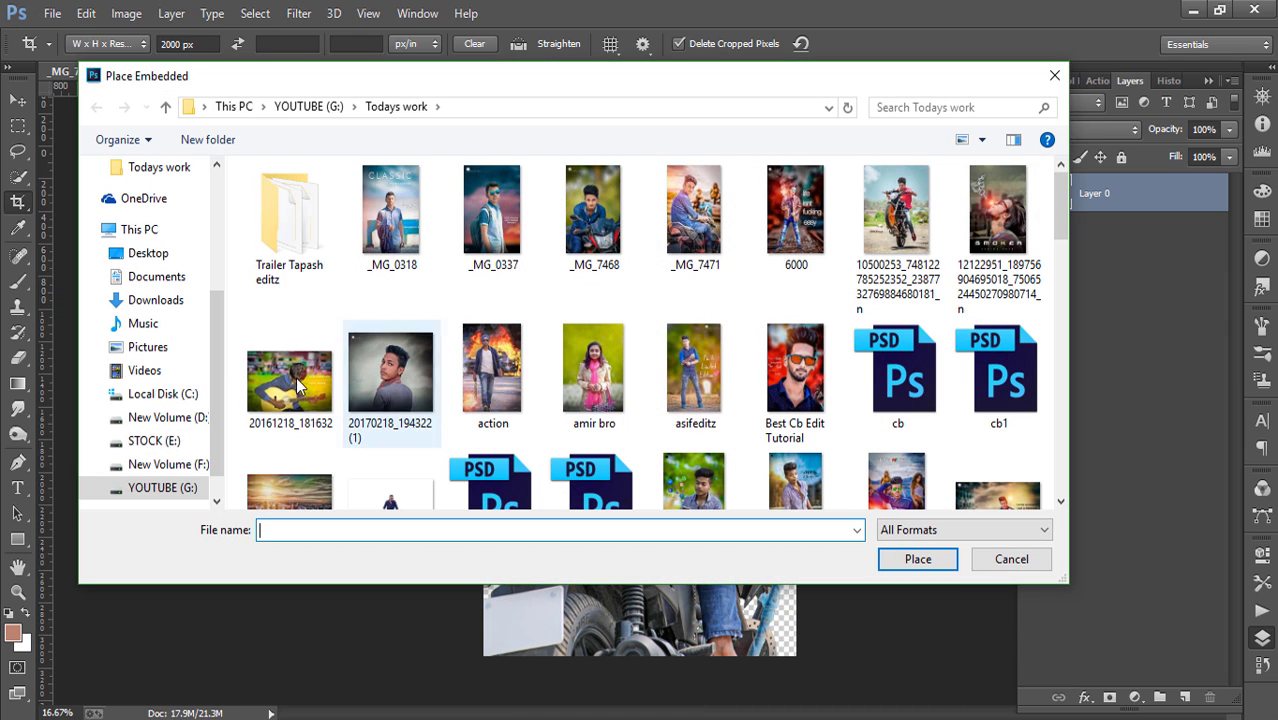
click(150, 441)
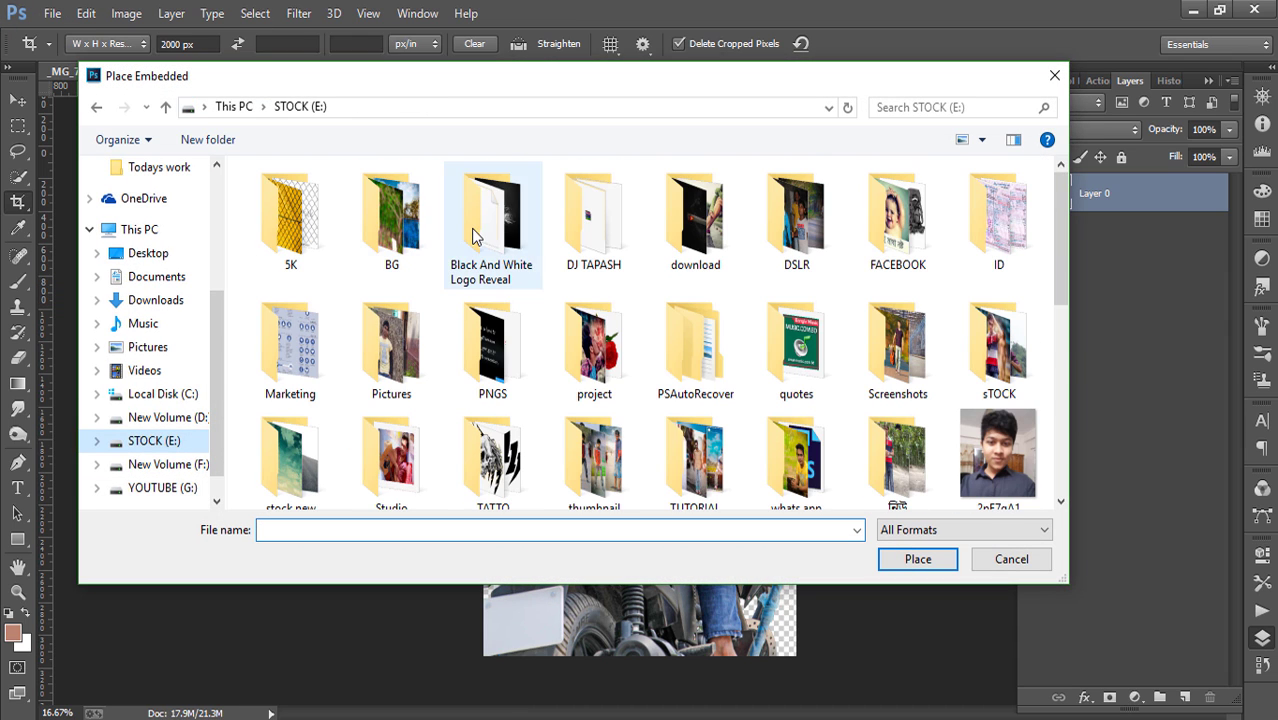
double_click(295, 232)
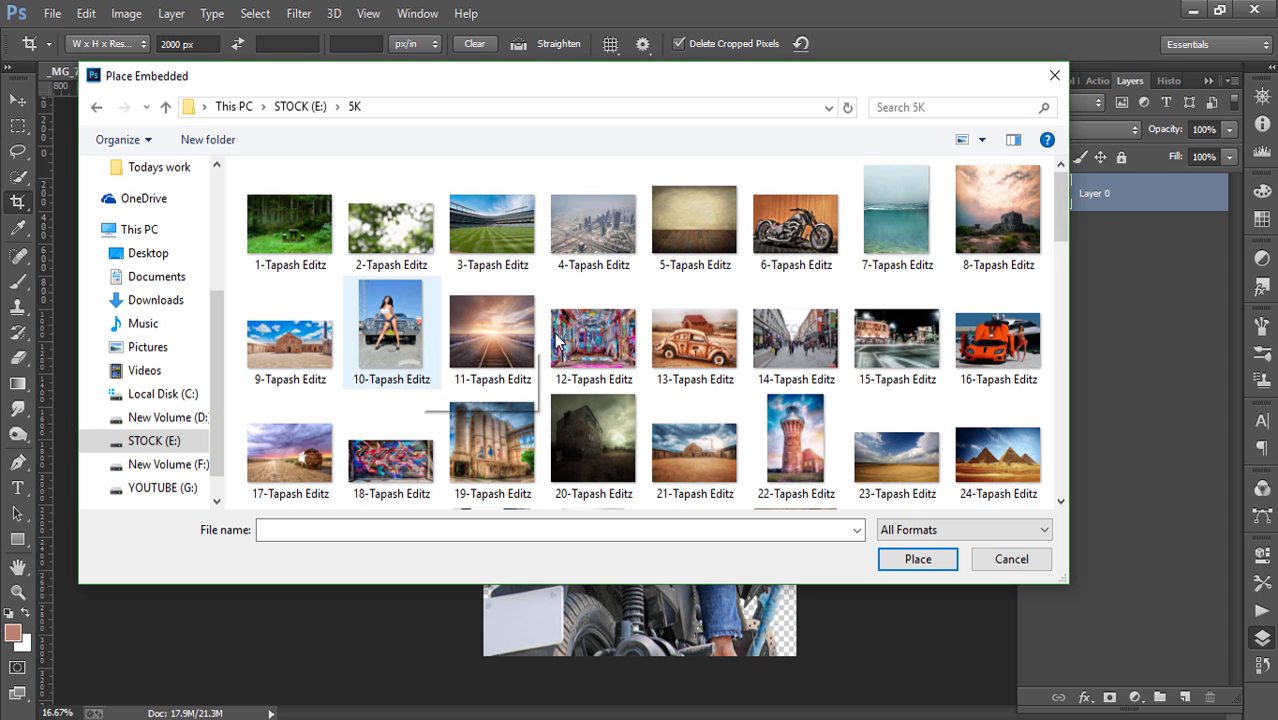
scroll(600, 330, down, 2)
scroll(606, 313, down, 3)
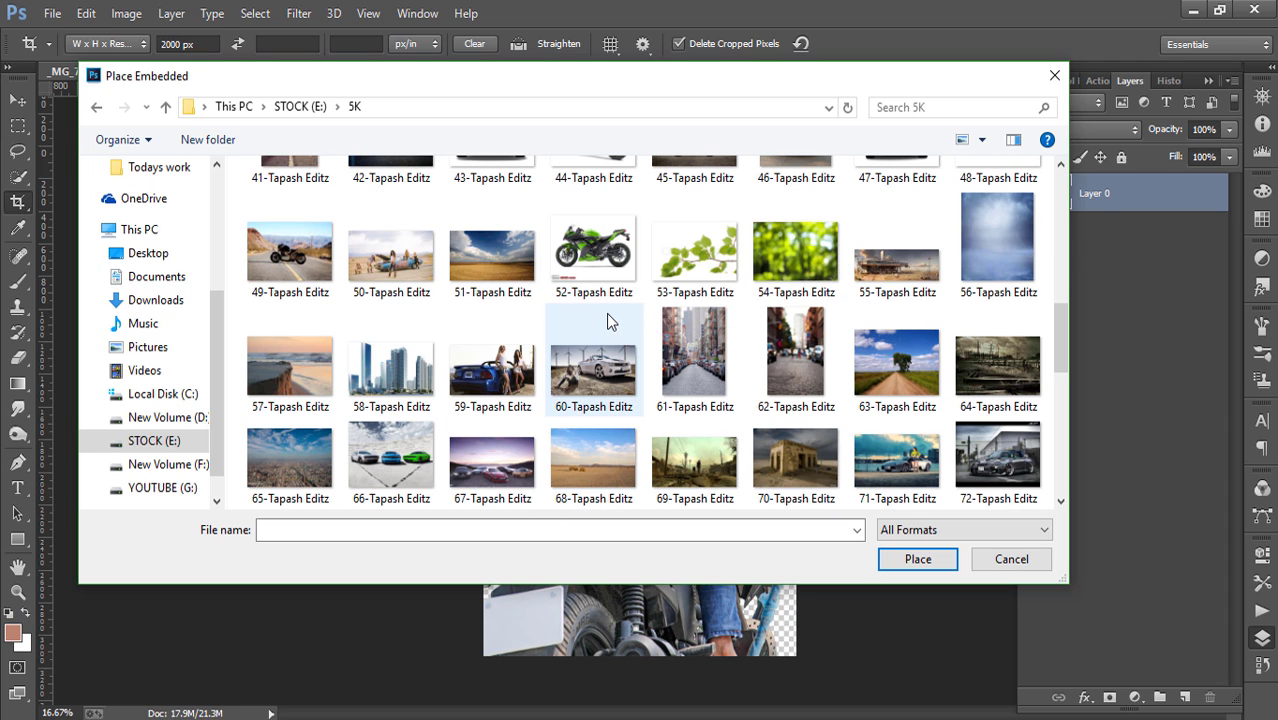
click(408, 265)
click(909, 566)
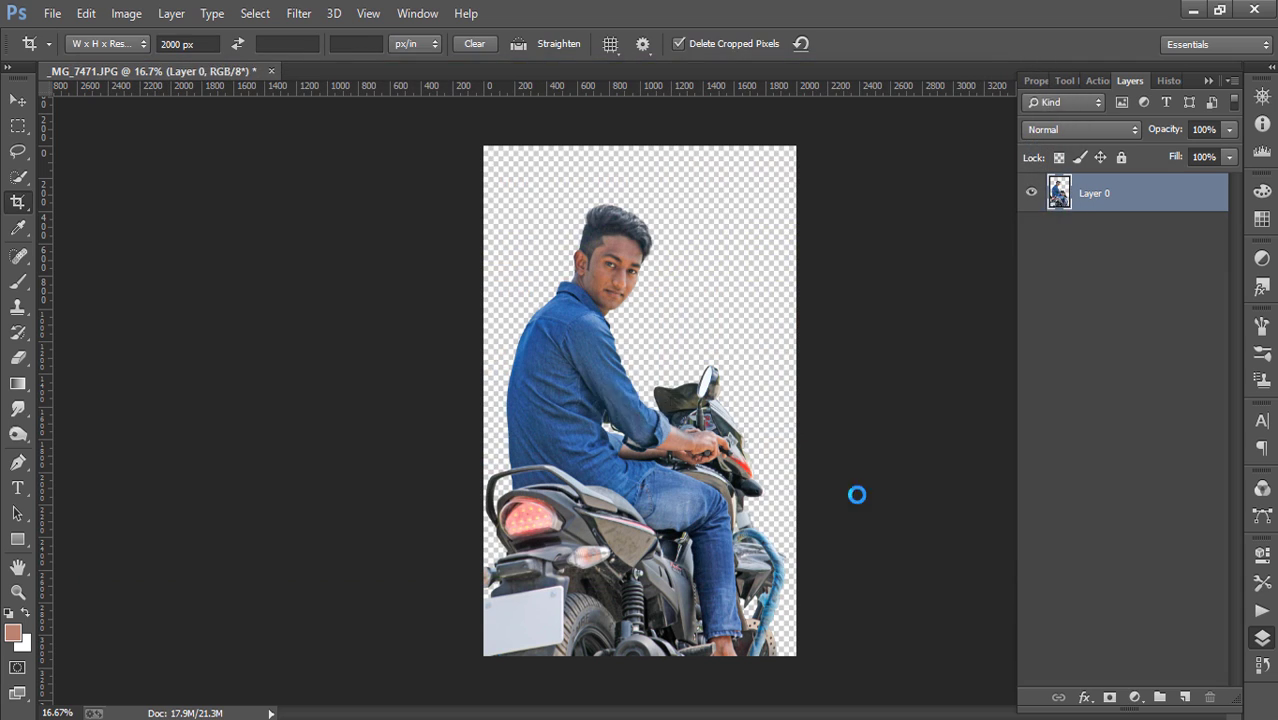
- Enlarge the placed desert photo and commit the placement
drag(679, 376, 895, 252)
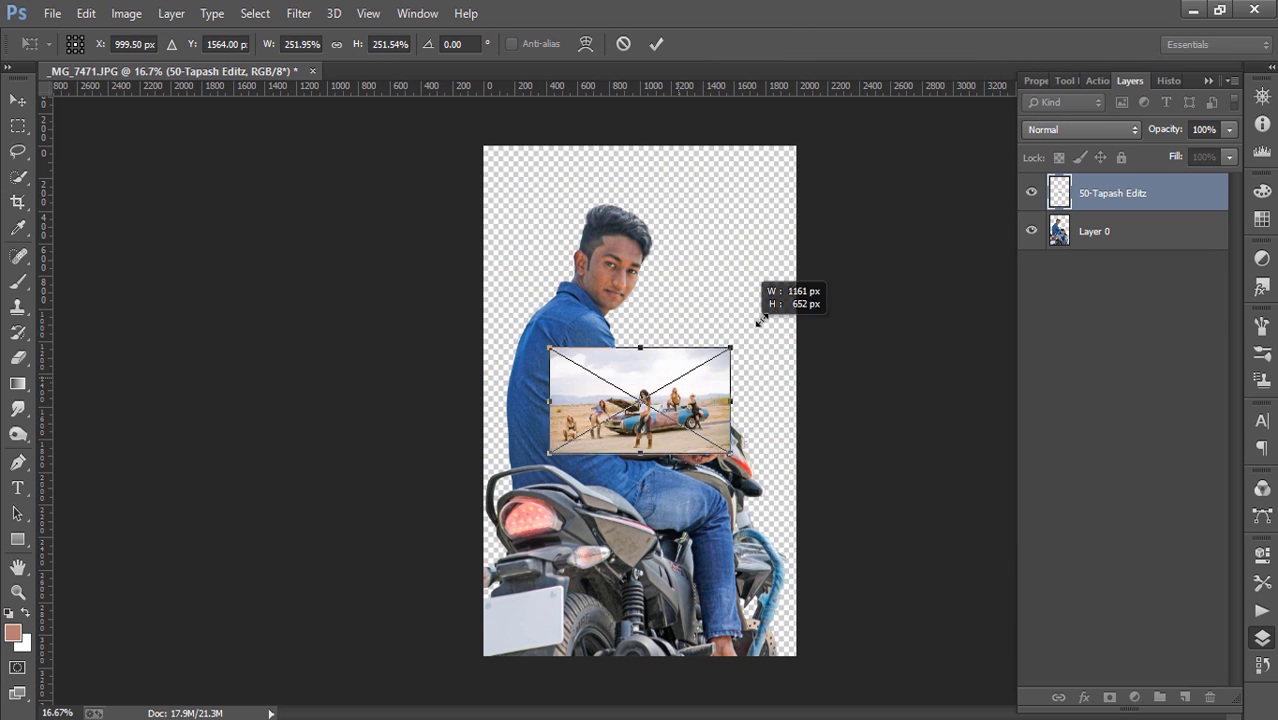
click(660, 47)
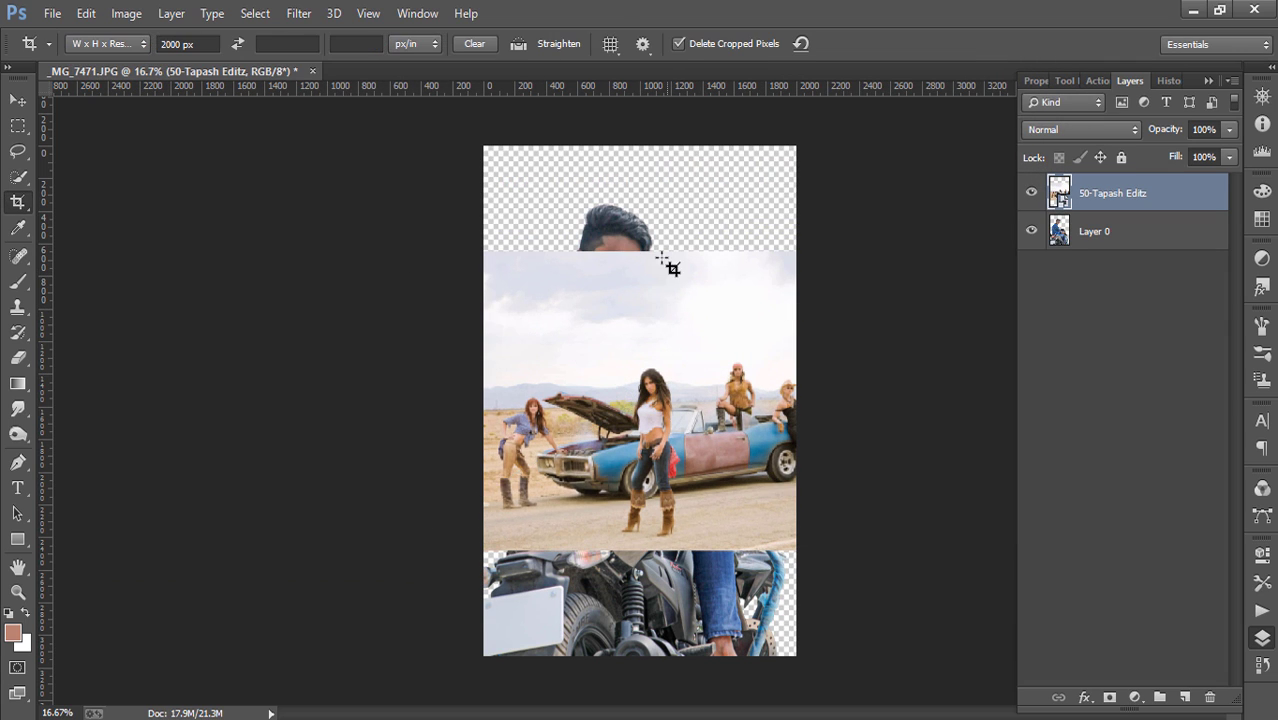
click(7, 106)
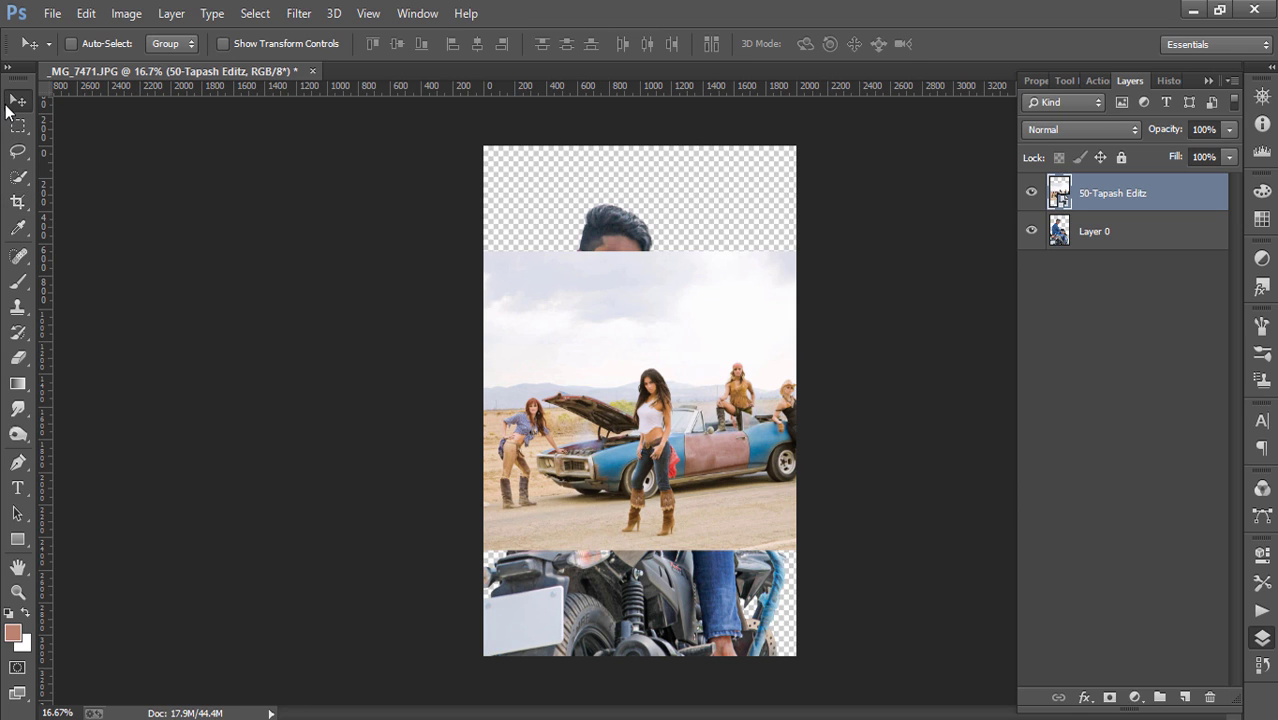
click(223, 43)
- Flip the desert photo horizontally and scale it to about 1406% over the canvas
key(ctrl+t)
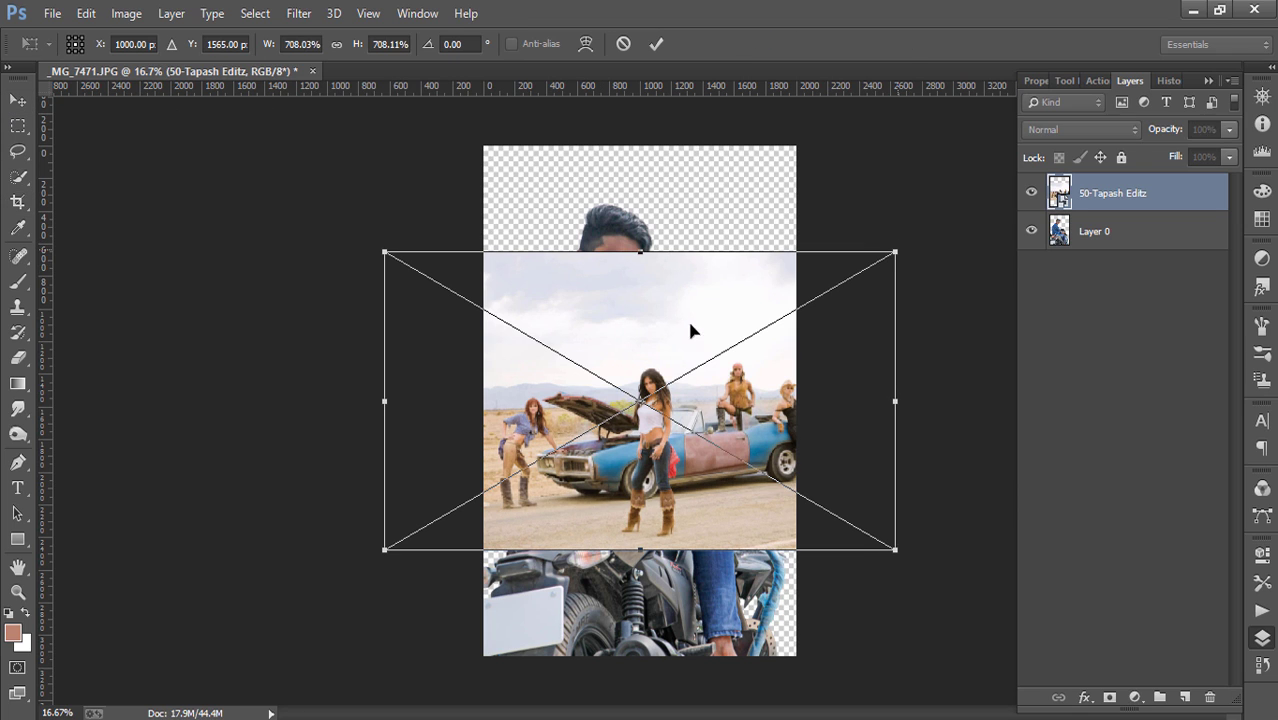
right_click(601, 332)
click(707, 613)
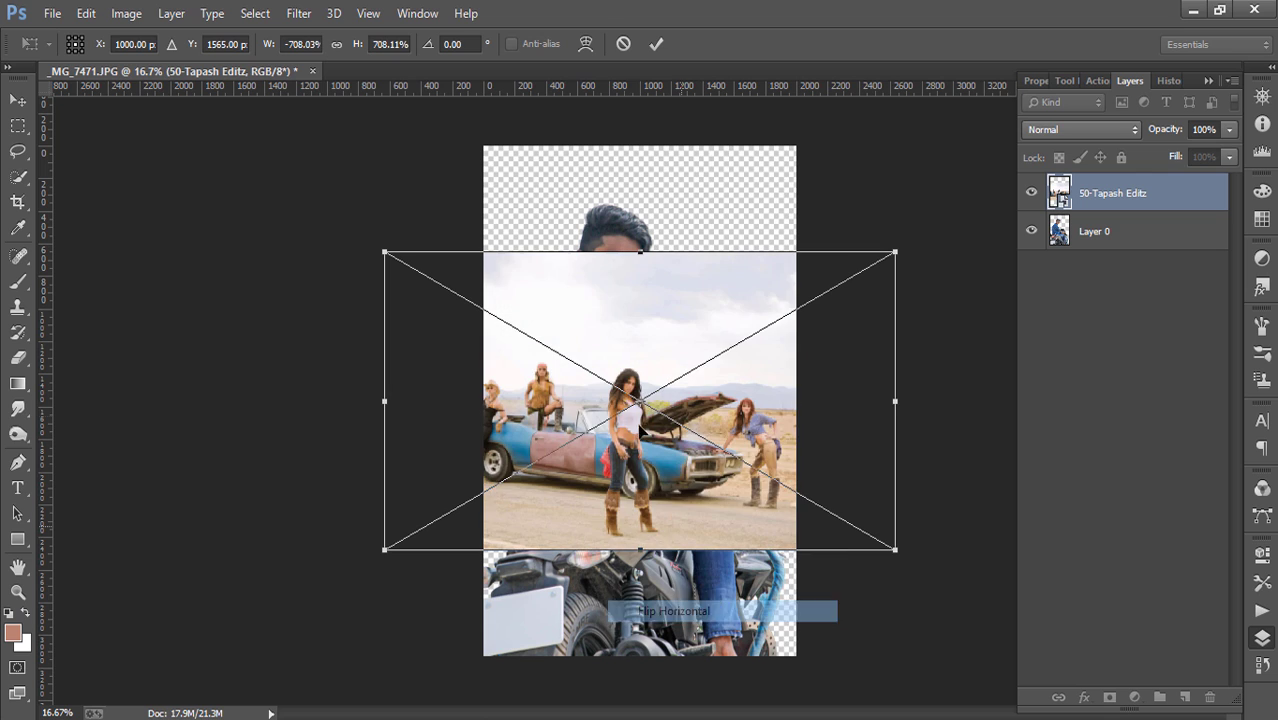
drag(625, 380, 705, 361)
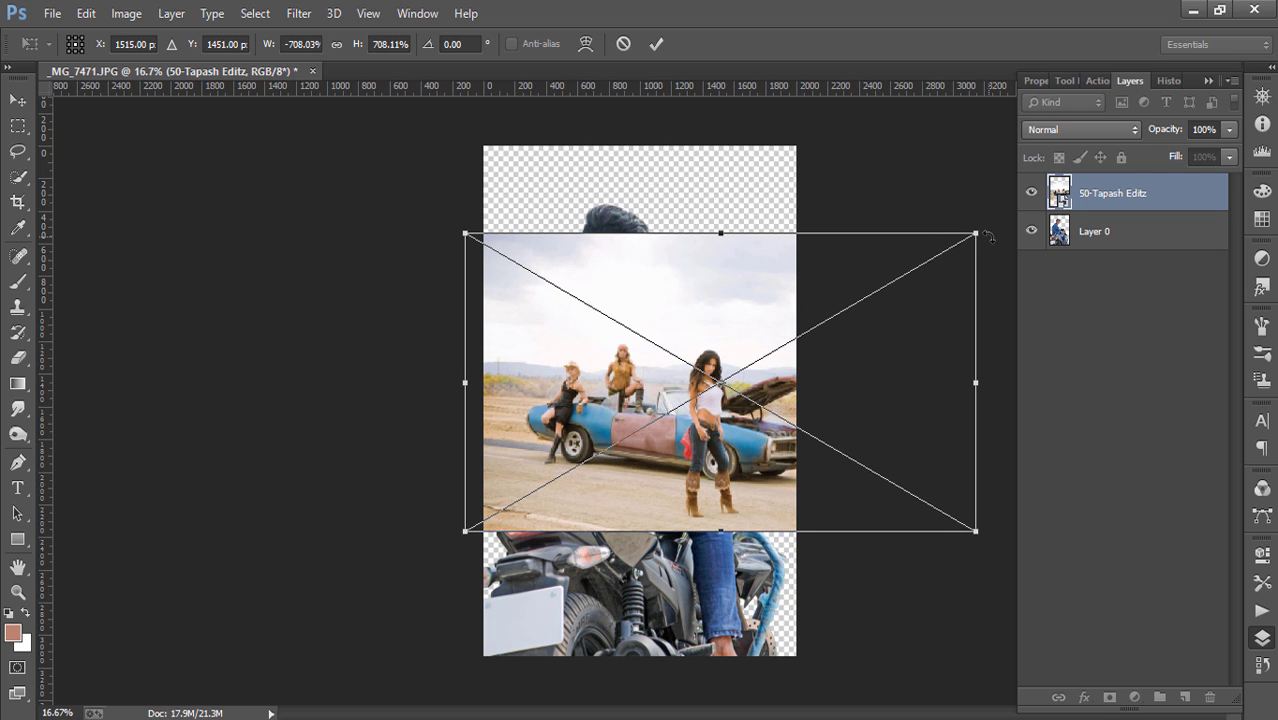
drag(977, 234, 1226, 88)
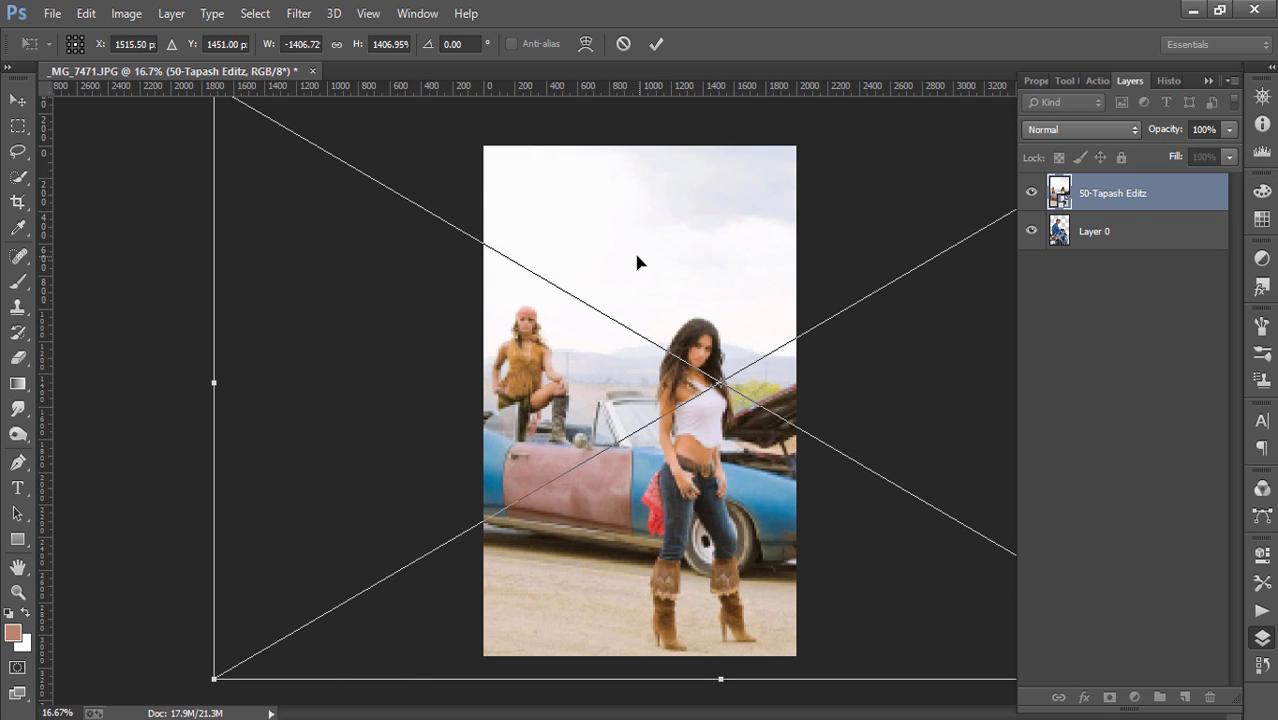
drag(636, 263, 890, 254)
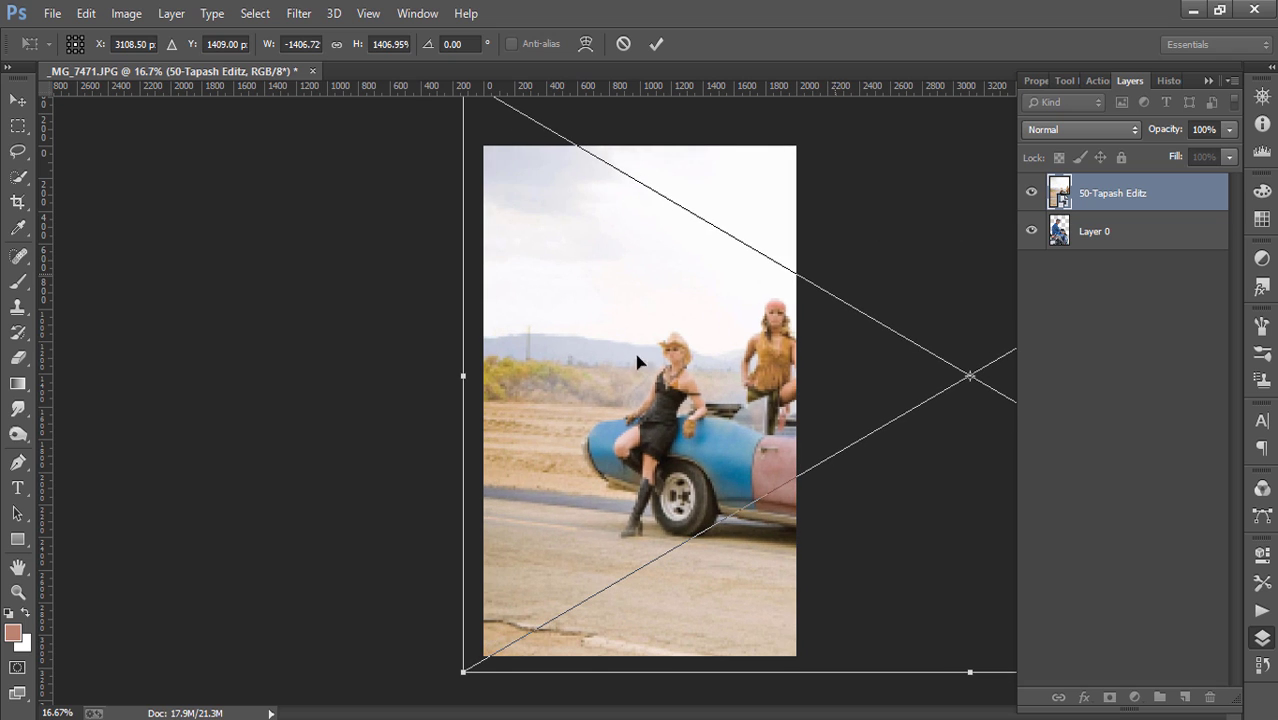
click(655, 43)
- Move layer 50-Tapash Editz below Layer 0 and shift it so the cowgirl and car sit behind the motorbike
drag(1155, 200, 1158, 337)
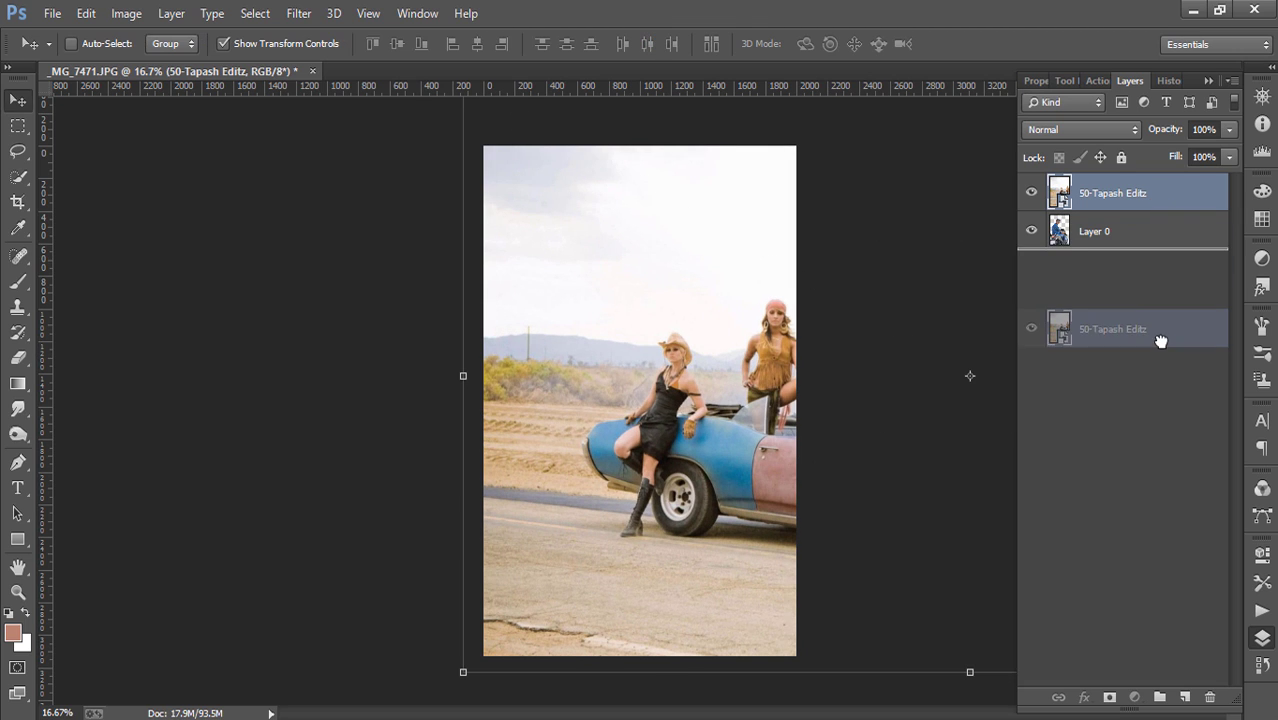
mouse_move(662, 285)
mouse_down()
mouse_move(705, 267)
mouse_move(514, 266)
mouse_up()
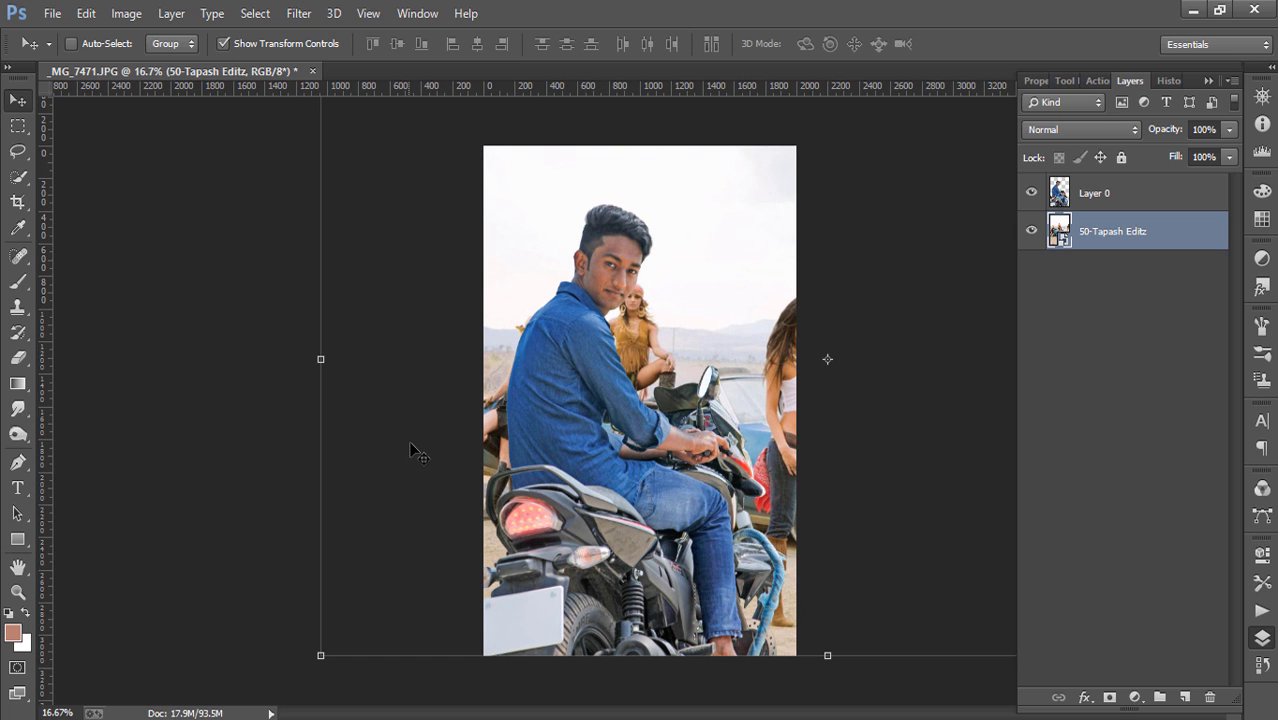
drag(675, 372, 990, 278)
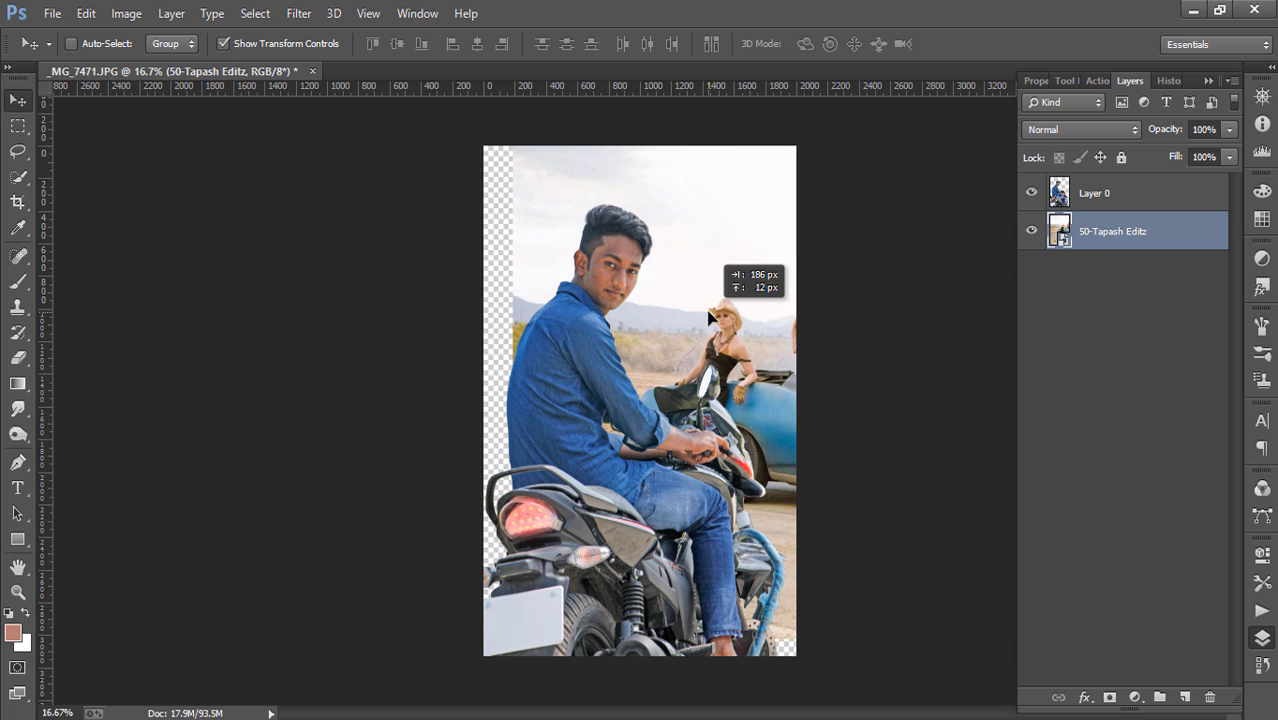
mouse_move(664, 320)
mouse_down()
mouse_move(688, 320)
mouse_move(600, 305)
mouse_move(664, 253)
mouse_move(719, 255)
mouse_move(436, 265)
mouse_move(704, 251)
mouse_up()
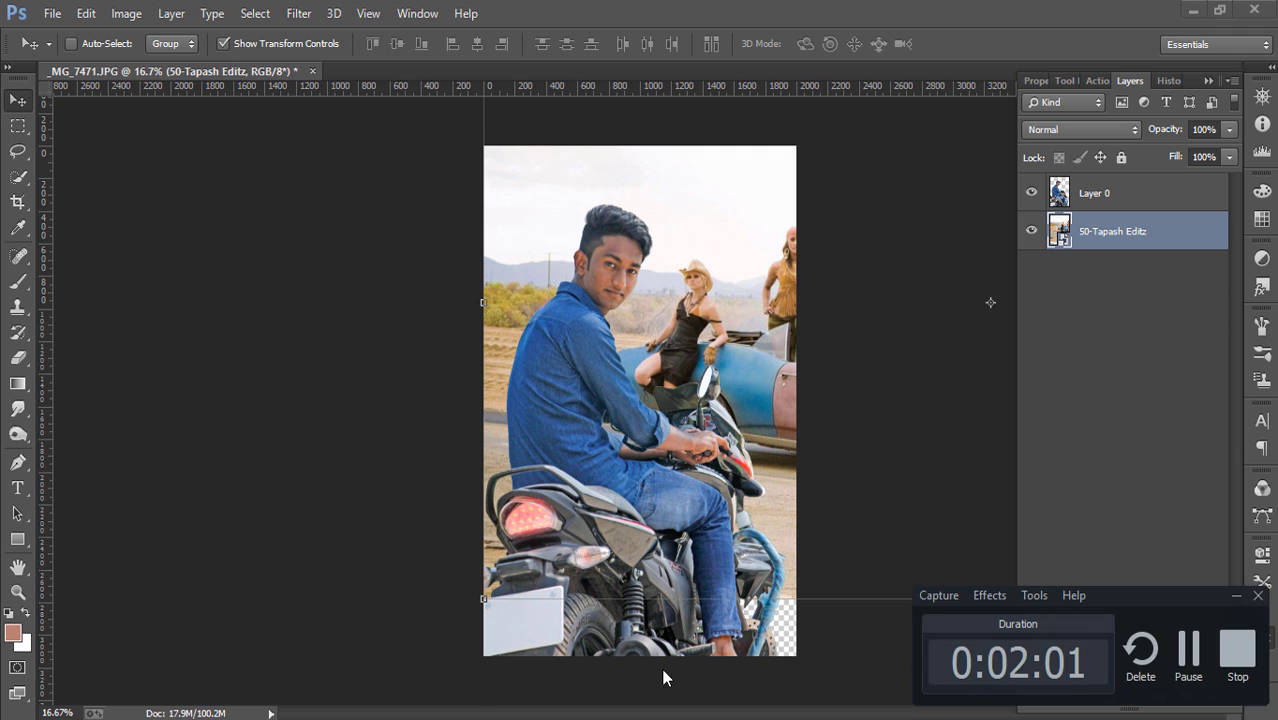
- Copy a strip of road onto a new layer and move it down to fill the bottom gap
click(1031, 193)
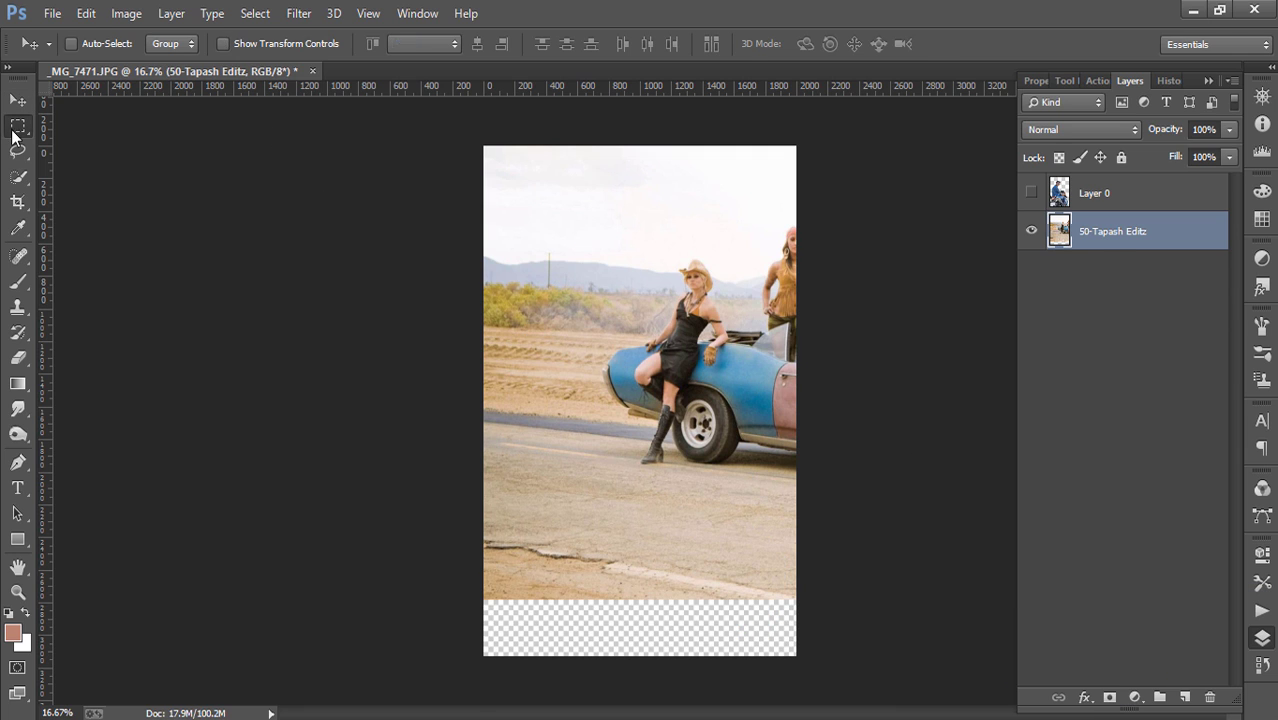
key(m)
drag(462, 449, 808, 600)
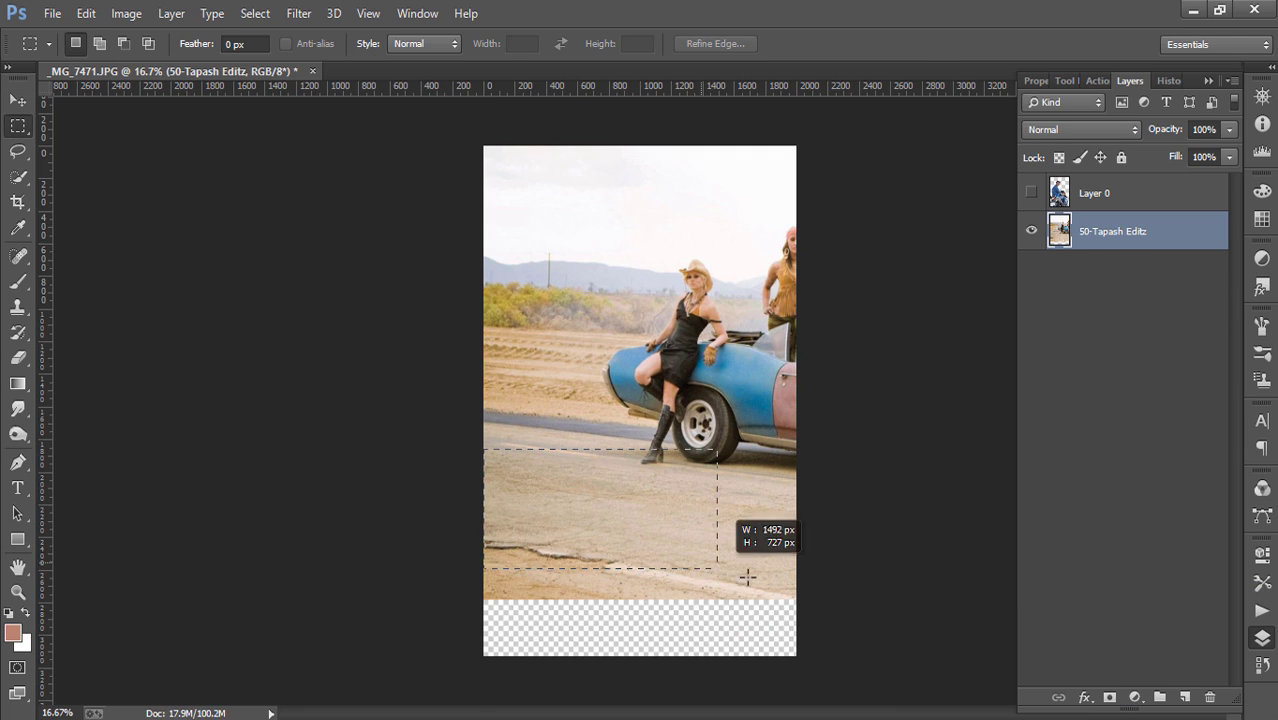
right_click(720, 548)
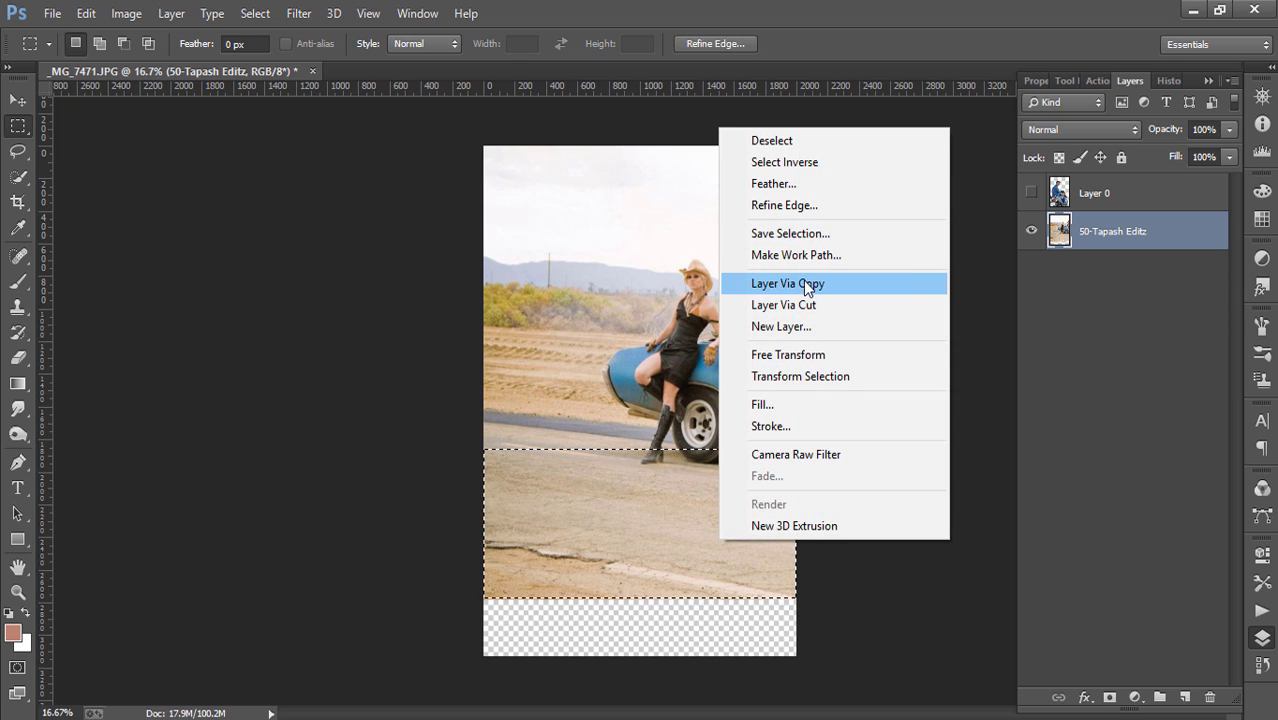
click(803, 282)
click(17, 99)
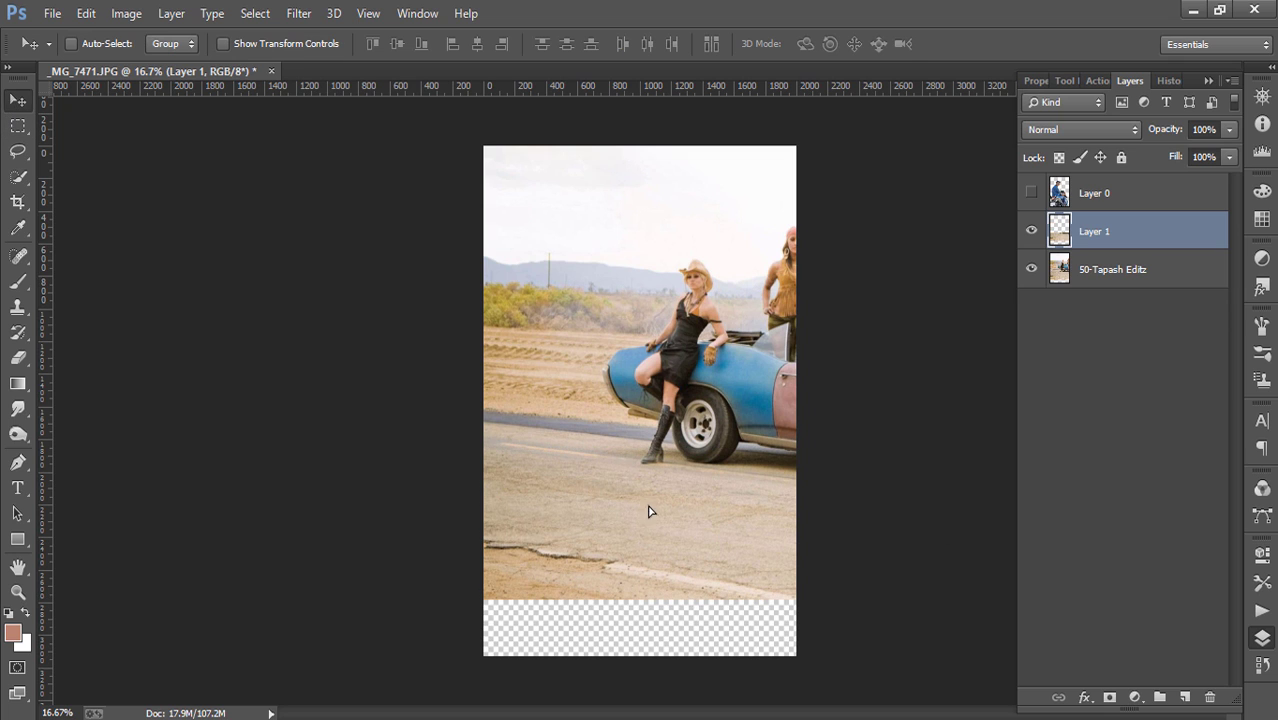
drag(649, 479, 649, 557)
- Merge the road copy layer into the desert backdrop layer
drag(1098, 236, 1115, 360)
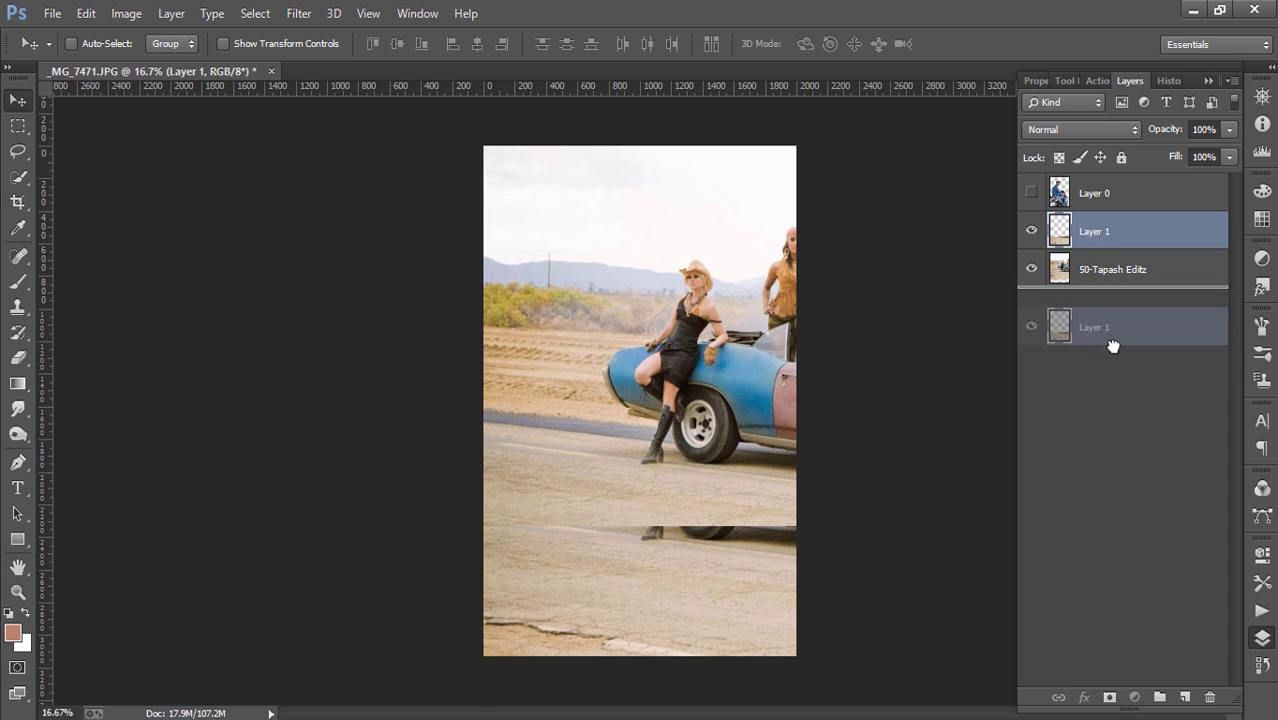
click(1033, 193)
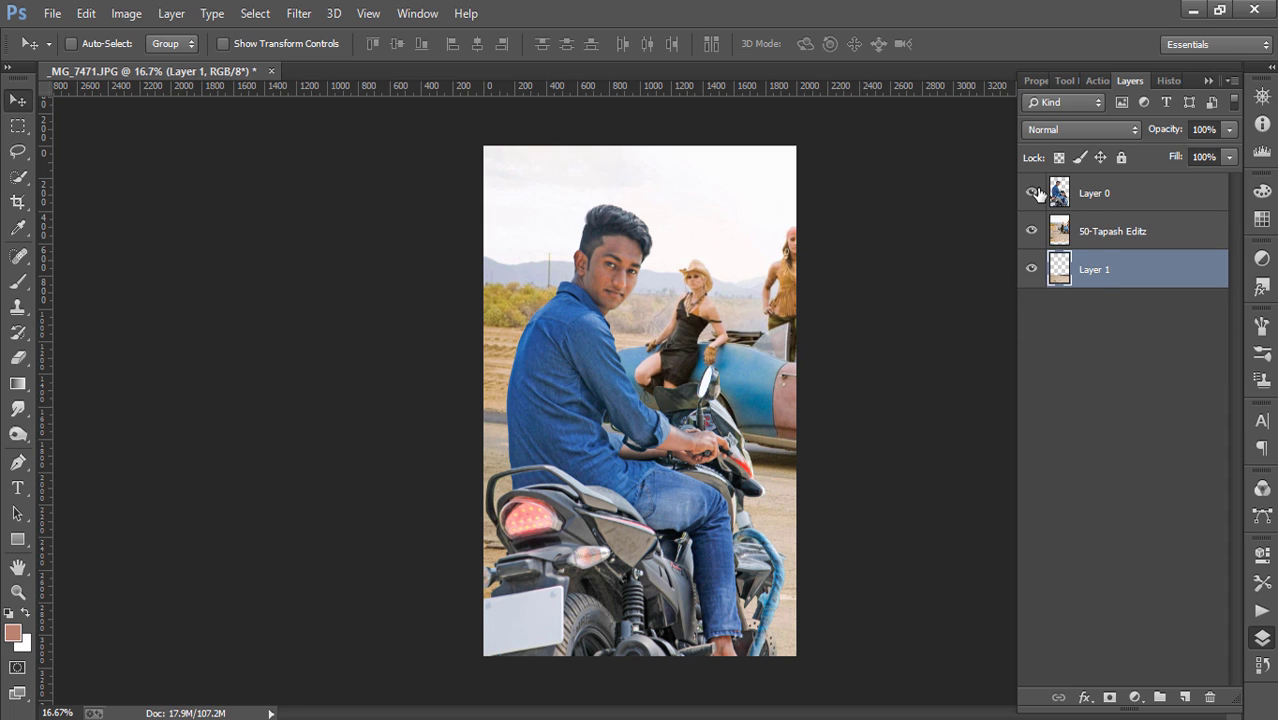
shift+click(1110, 240)
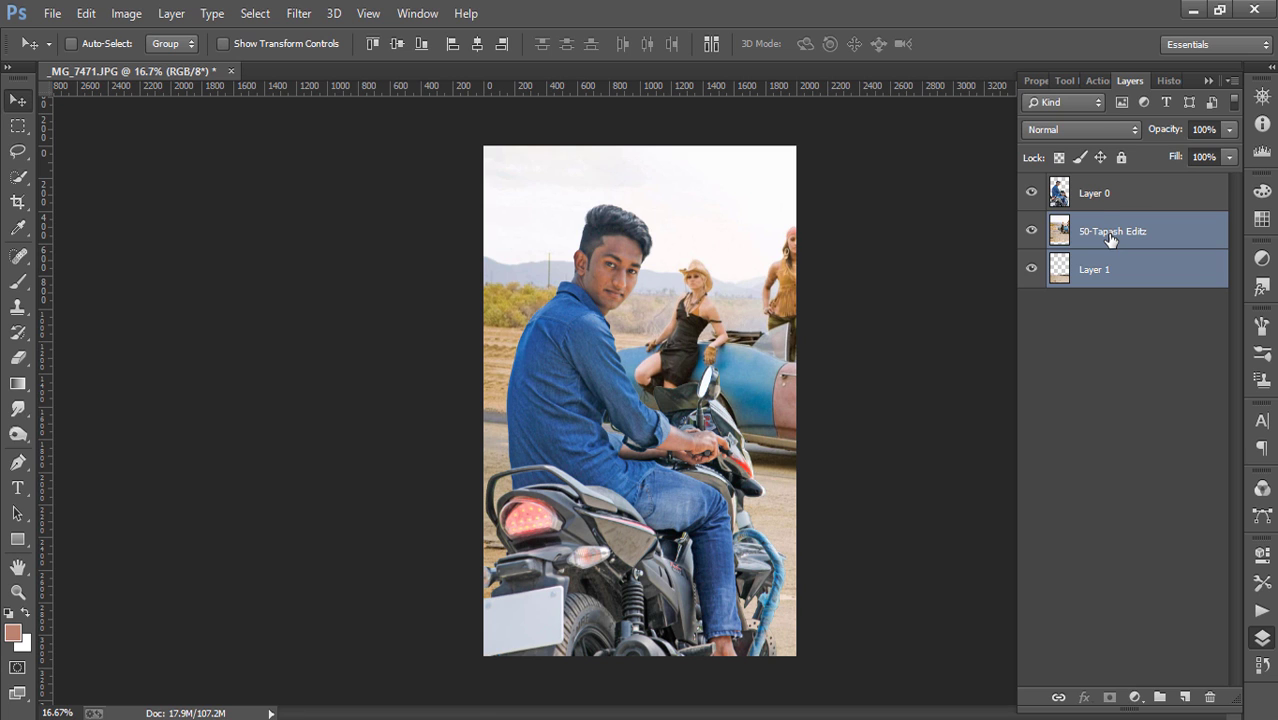
right_click(1110, 240)
click(785, 568)
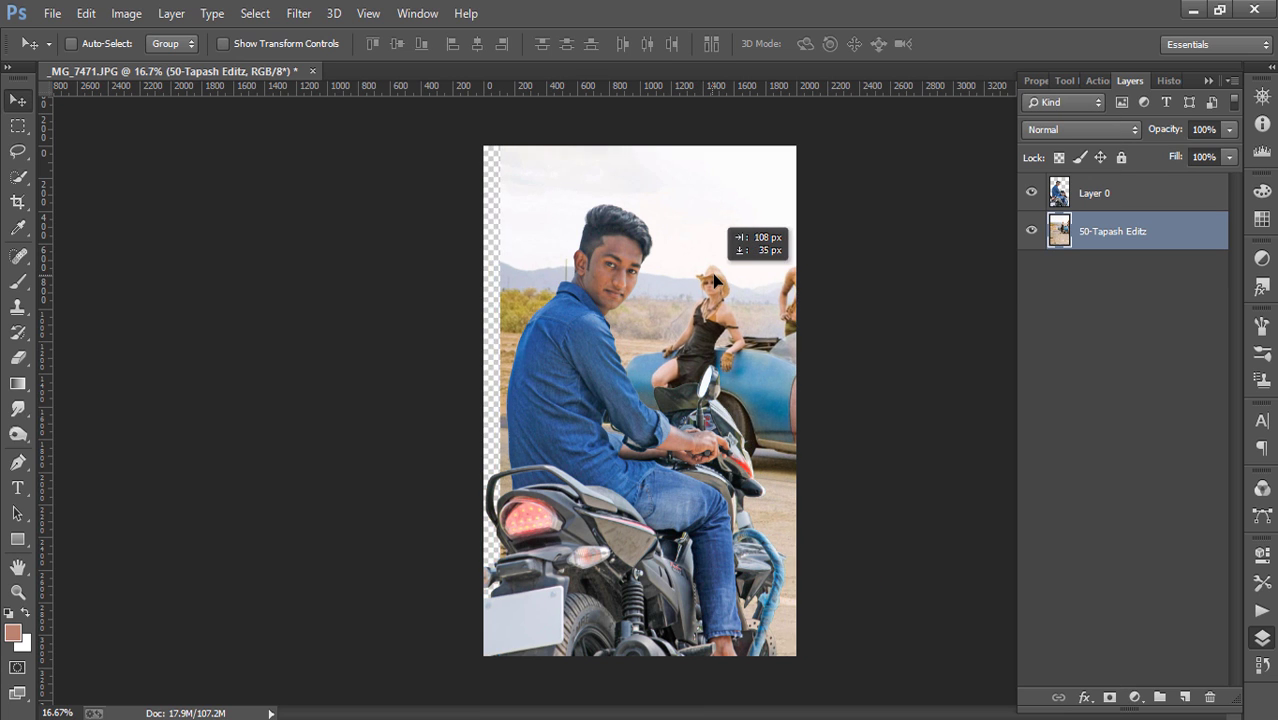
- Scale the merged backdrop to about 103.5% and position it behind the rider
drag(698, 275, 700, 280)
click(222, 43)
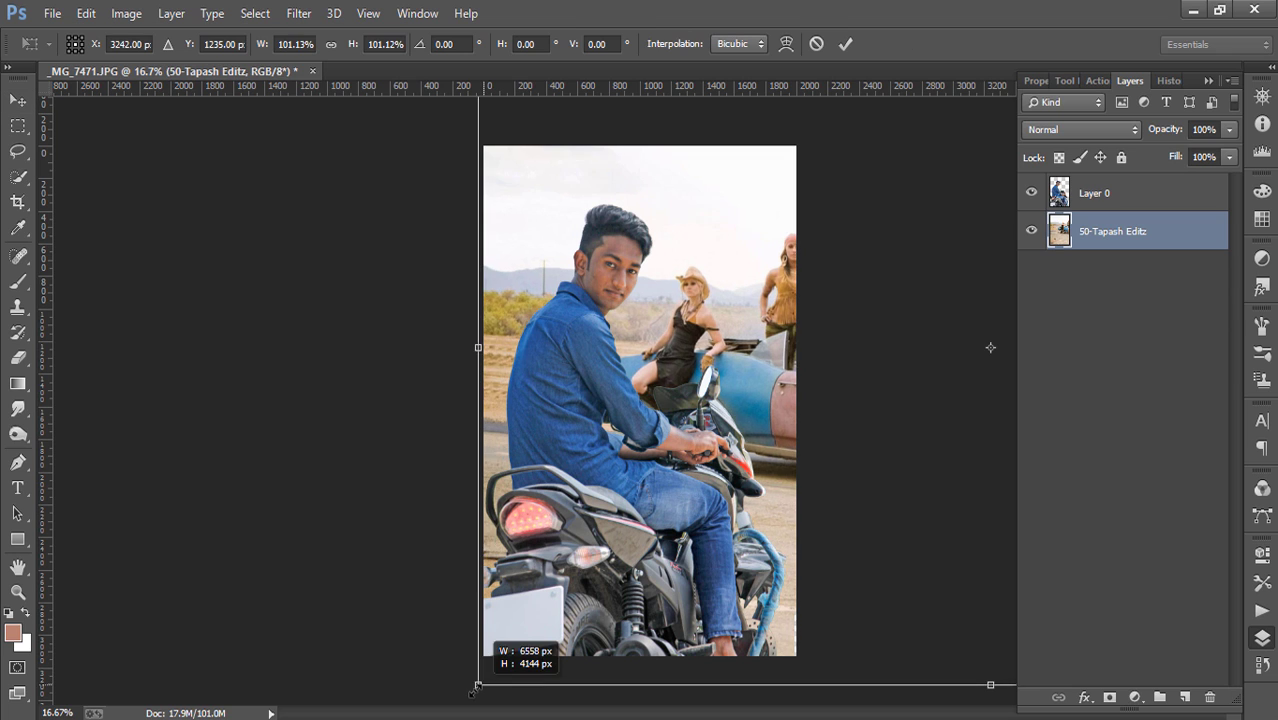
drag(484, 682, 484, 684)
drag(496, 528, 513, 531)
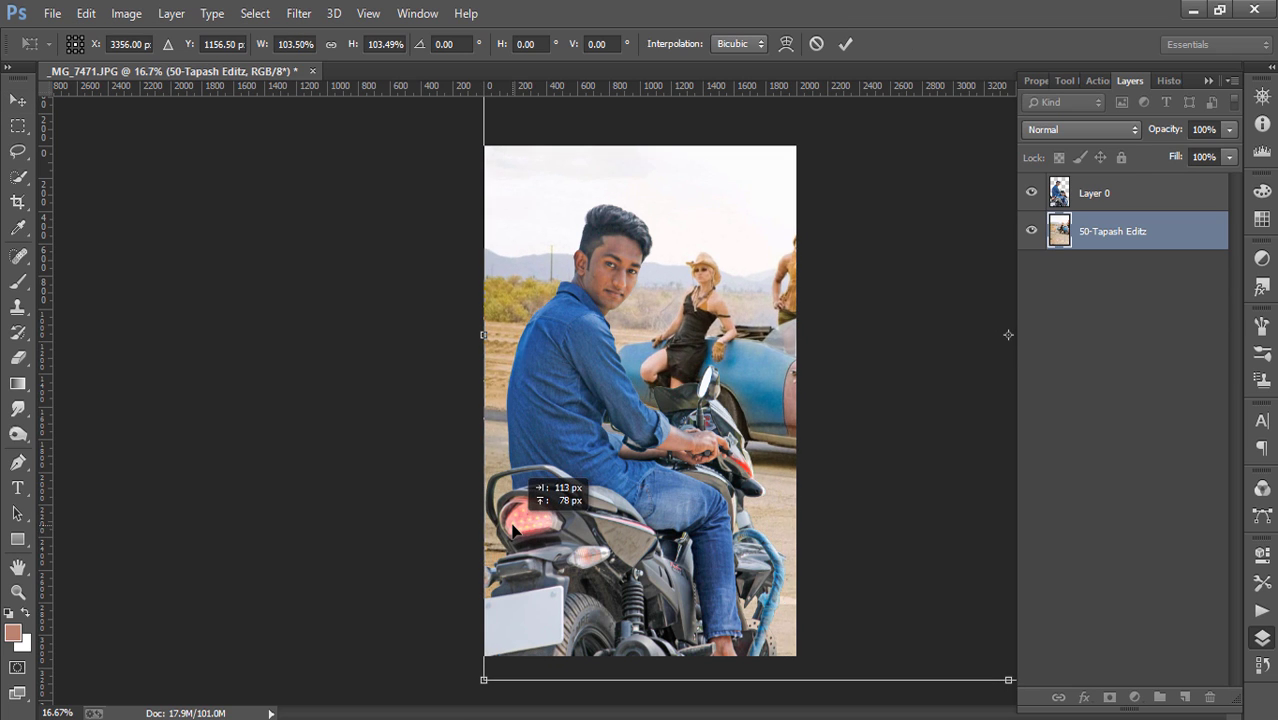
click(849, 43)
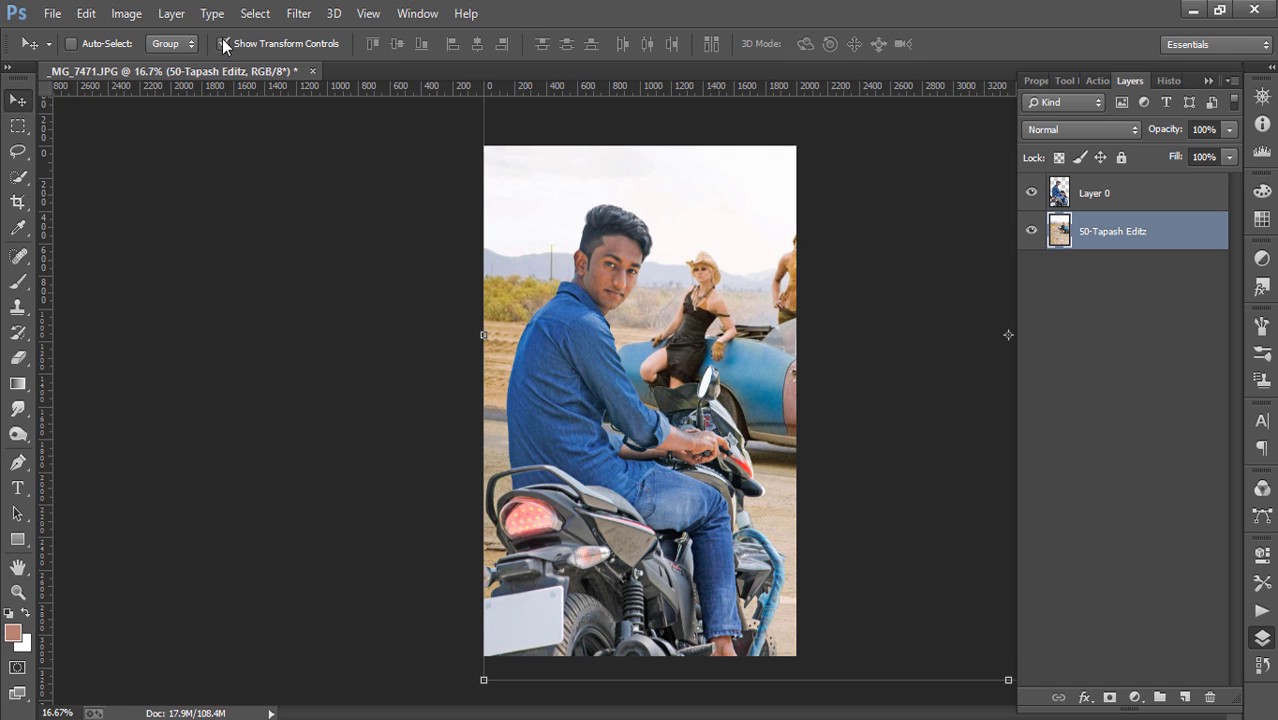
- Crop the composite to a portrait frame of about 2072 × 3130 px
click(17, 201)
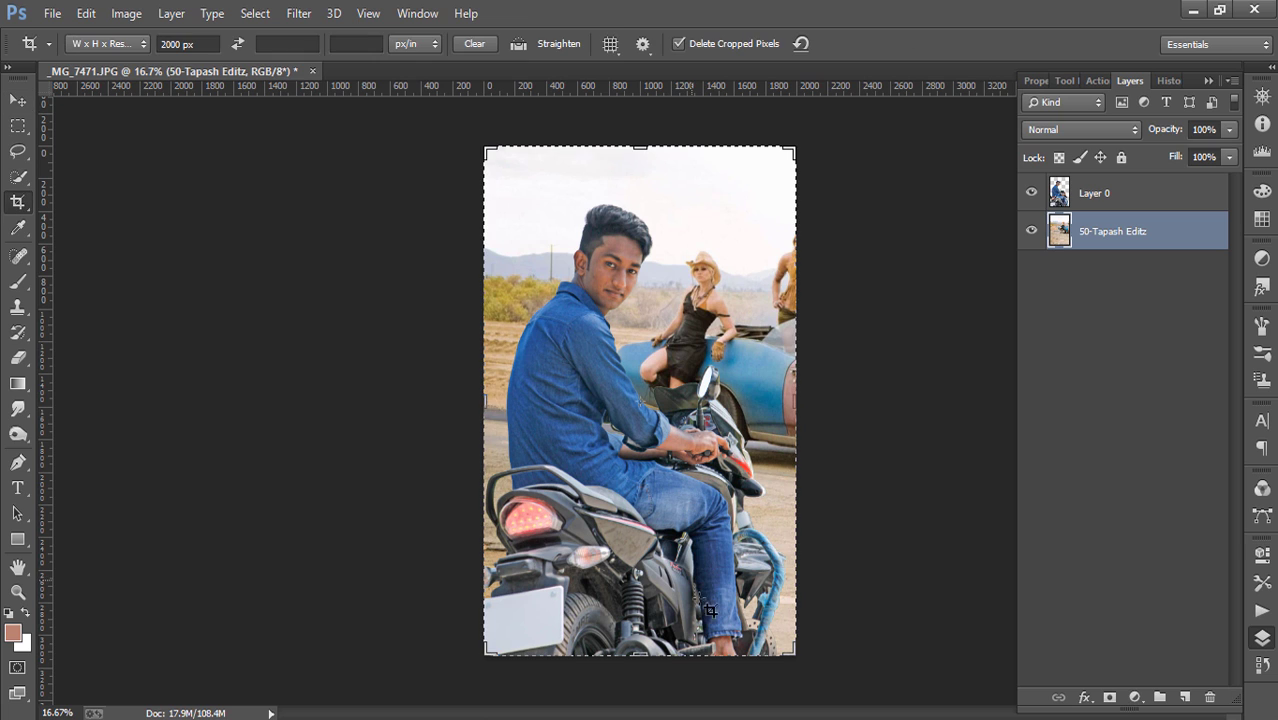
drag(788, 651, 792, 648)
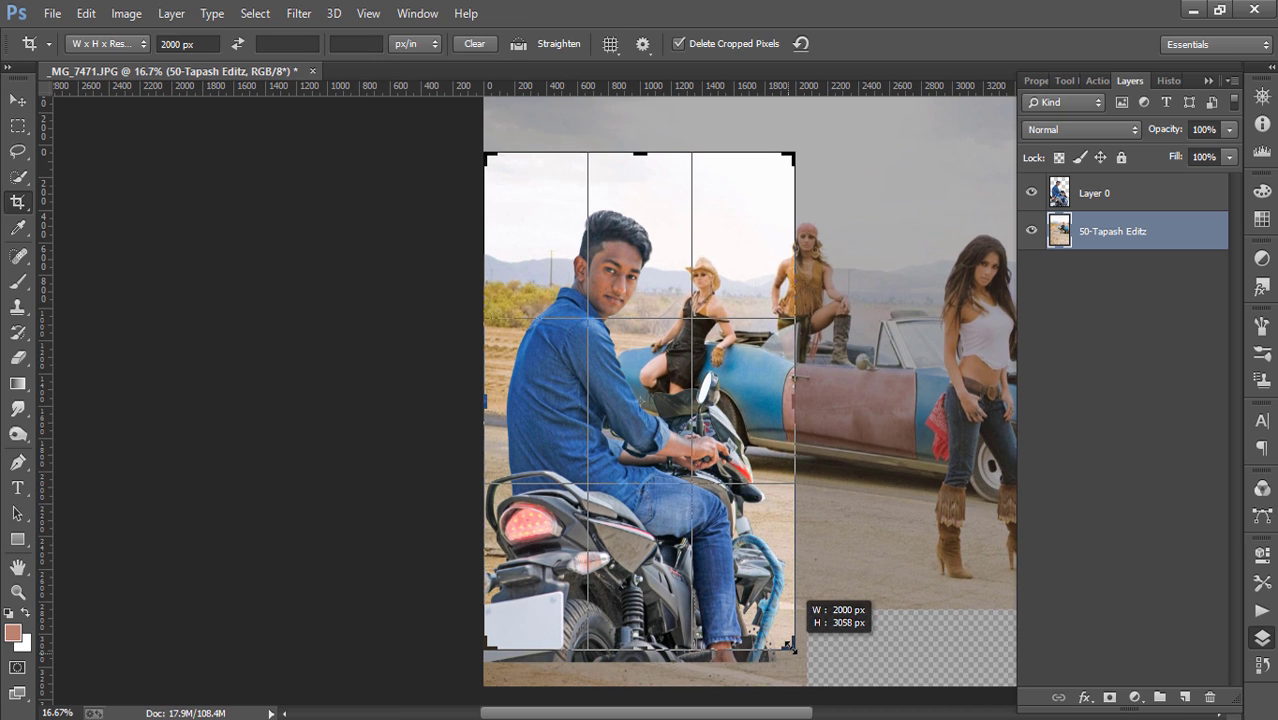
drag(791, 646, 792, 647)
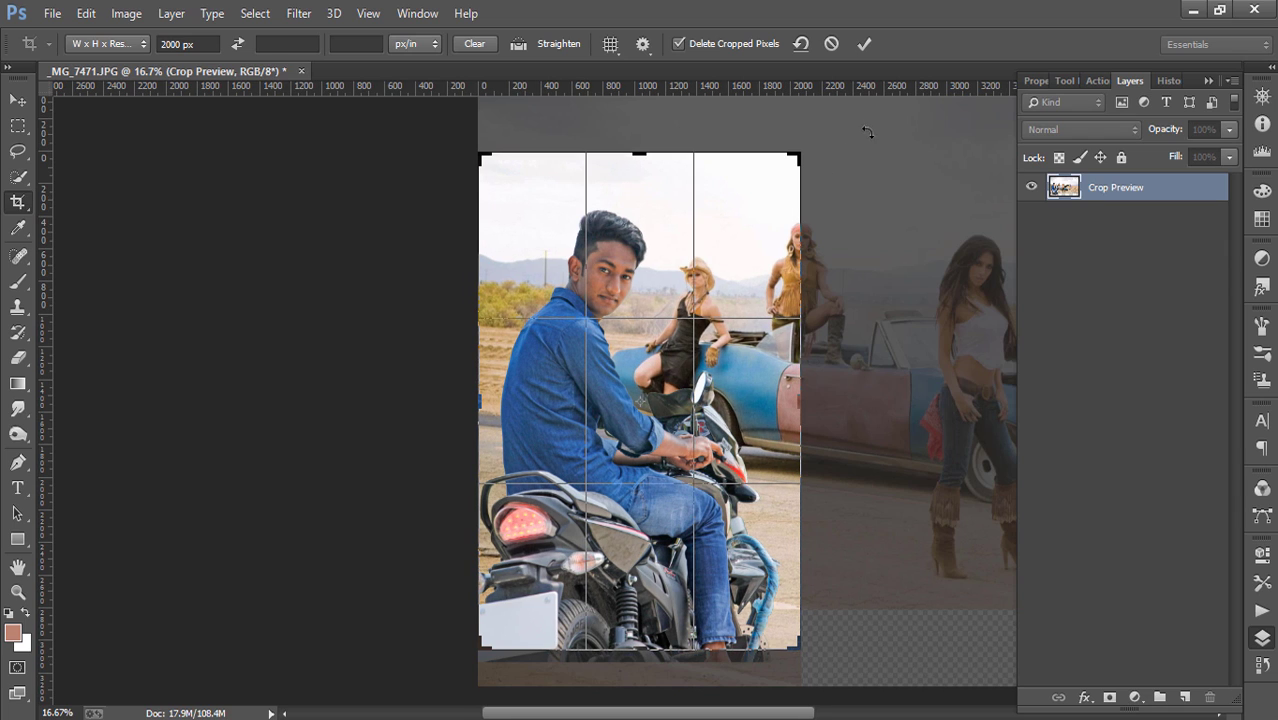
drag(468, 148, 468, 142)
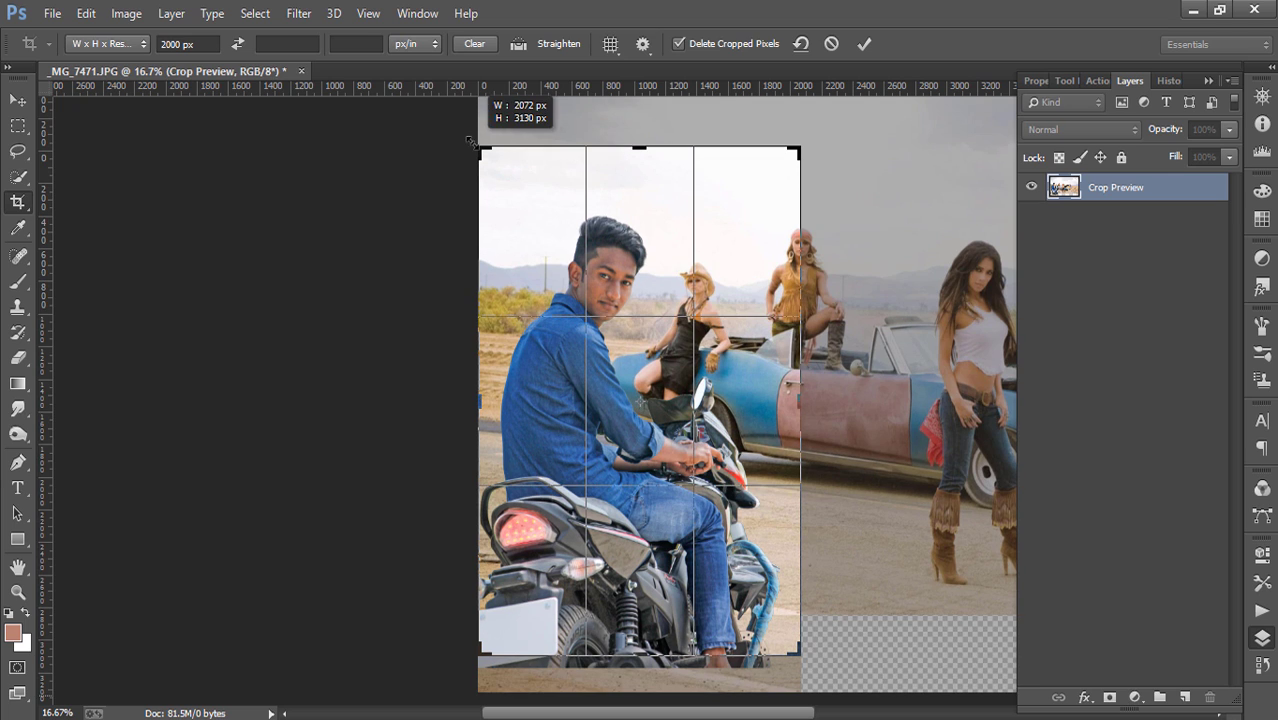
click(866, 43)
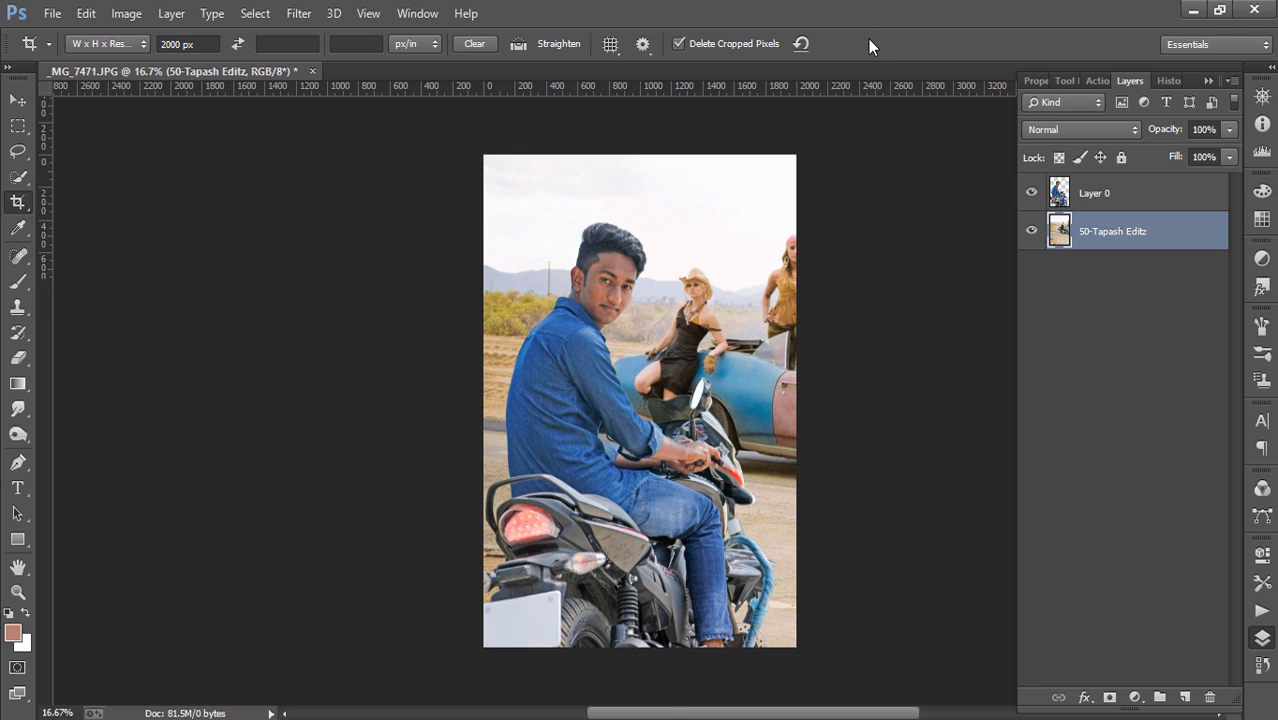
click(18, 100)
- Nudge the backdrop left and begin its Camera Raw grade: Shadows −30, Whites −84, Blacks −36
mouse_move(689, 220)
mouse_down()
mouse_move(667, 220)
mouse_move(687, 224)
mouse_up()
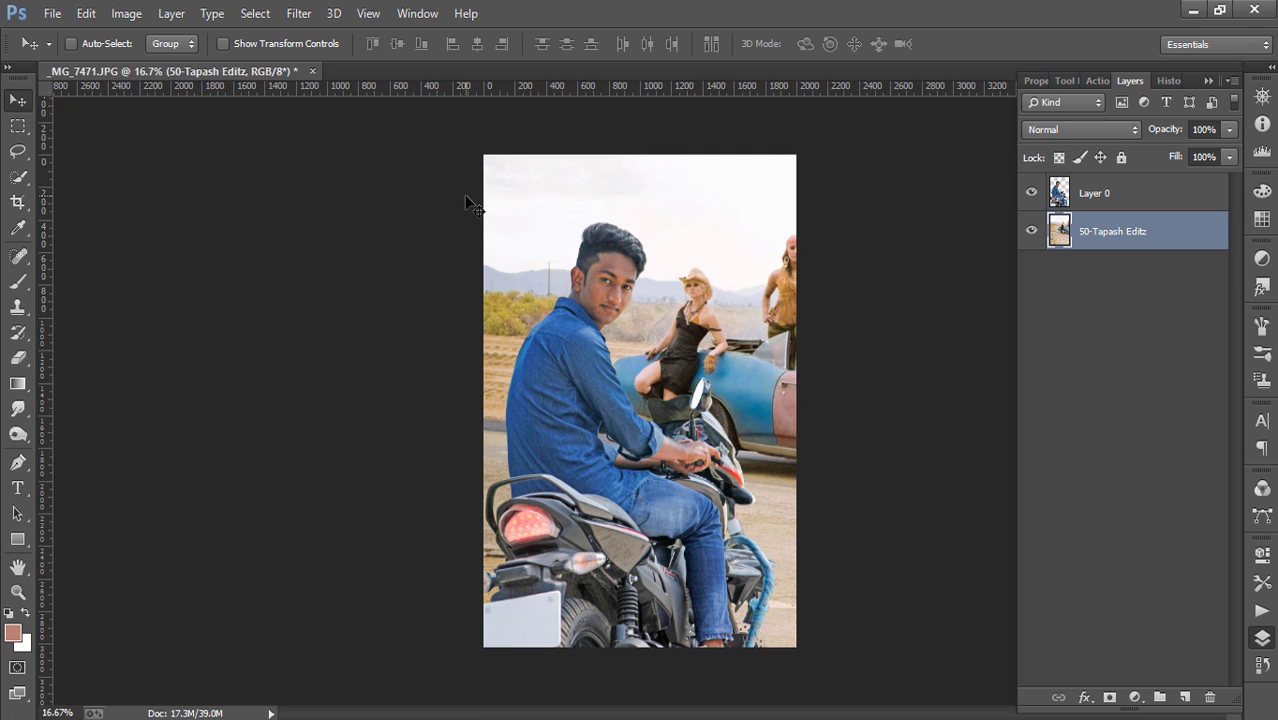
click(1155, 205)
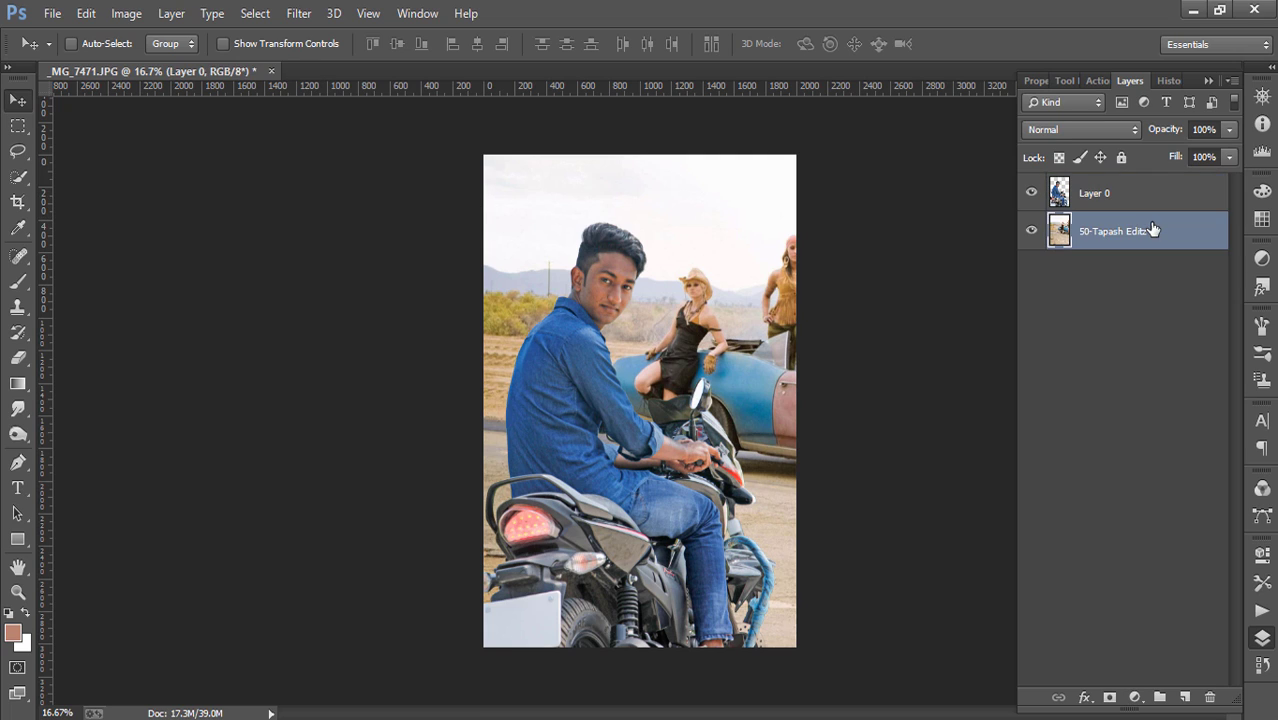
click(299, 13)
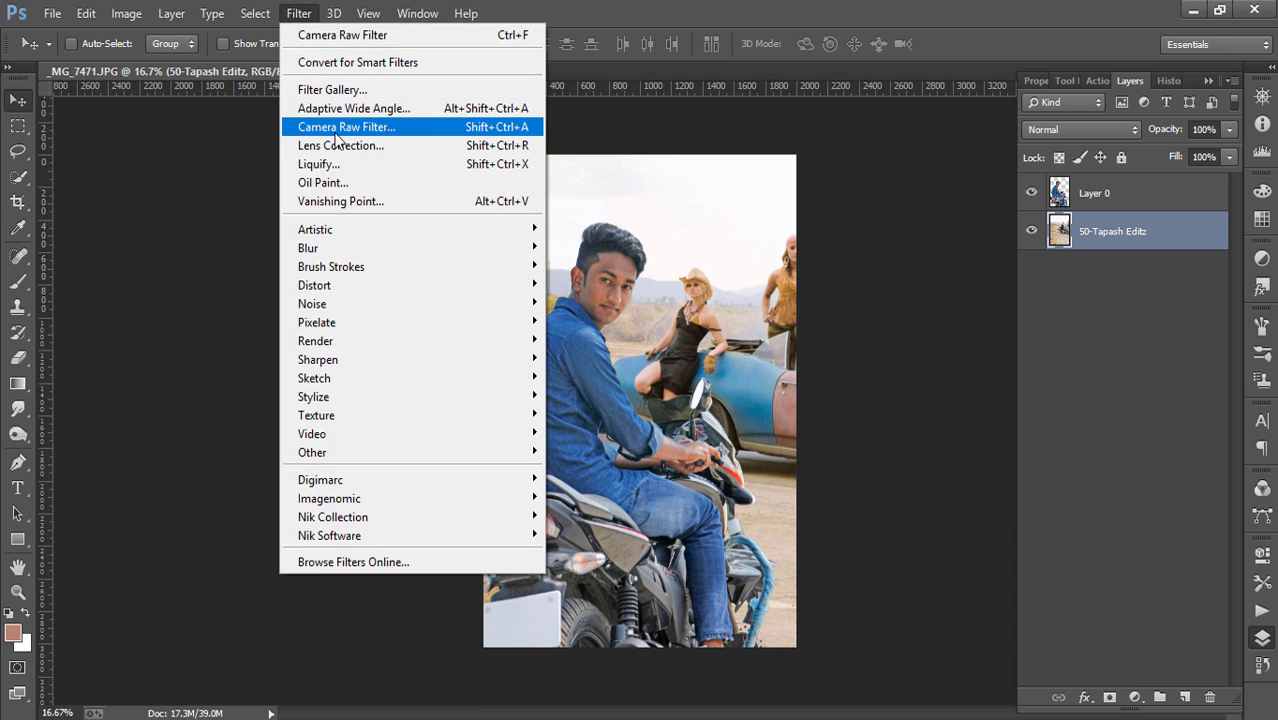
click(336, 134)
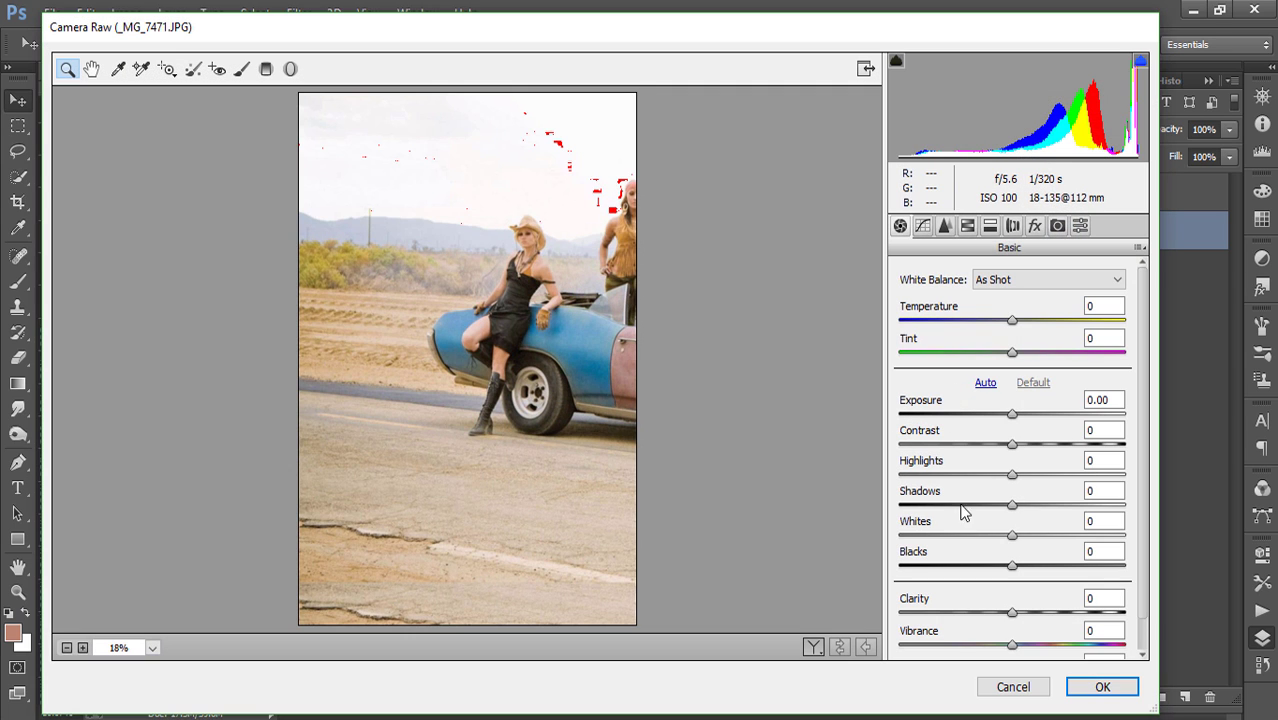
drag(1030, 505, 980, 505)
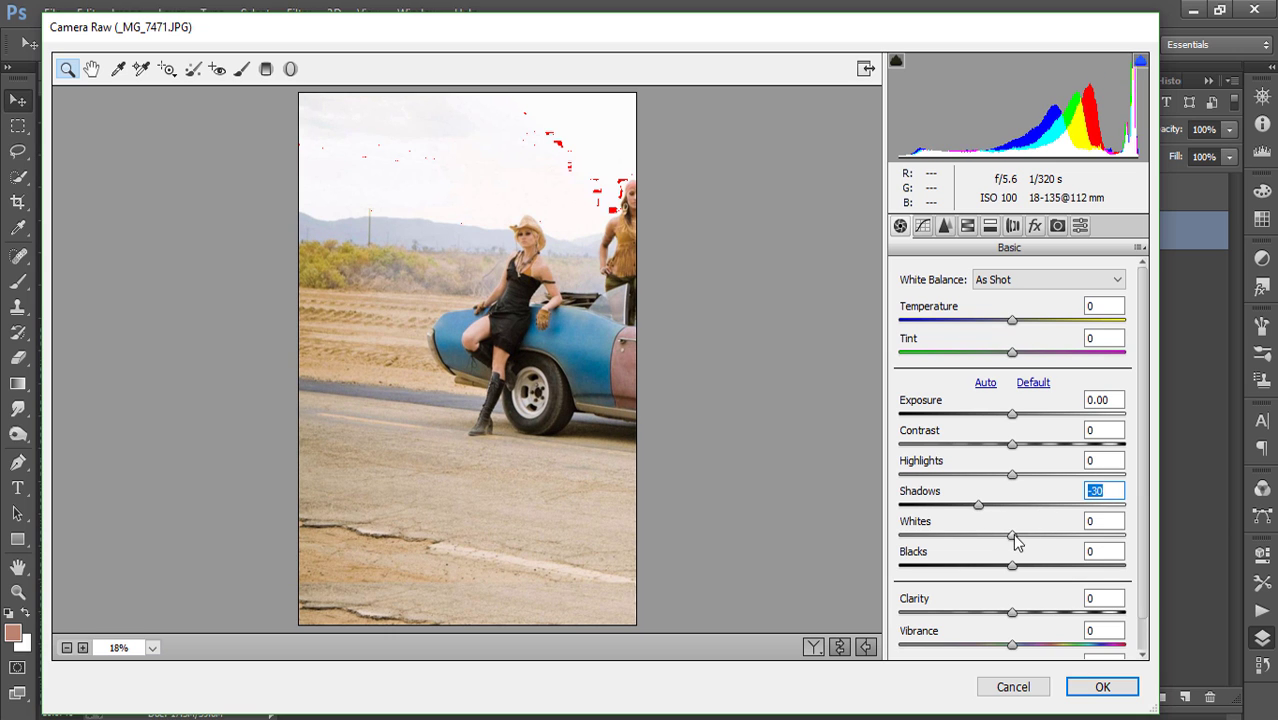
drag(1013, 536, 922, 535)
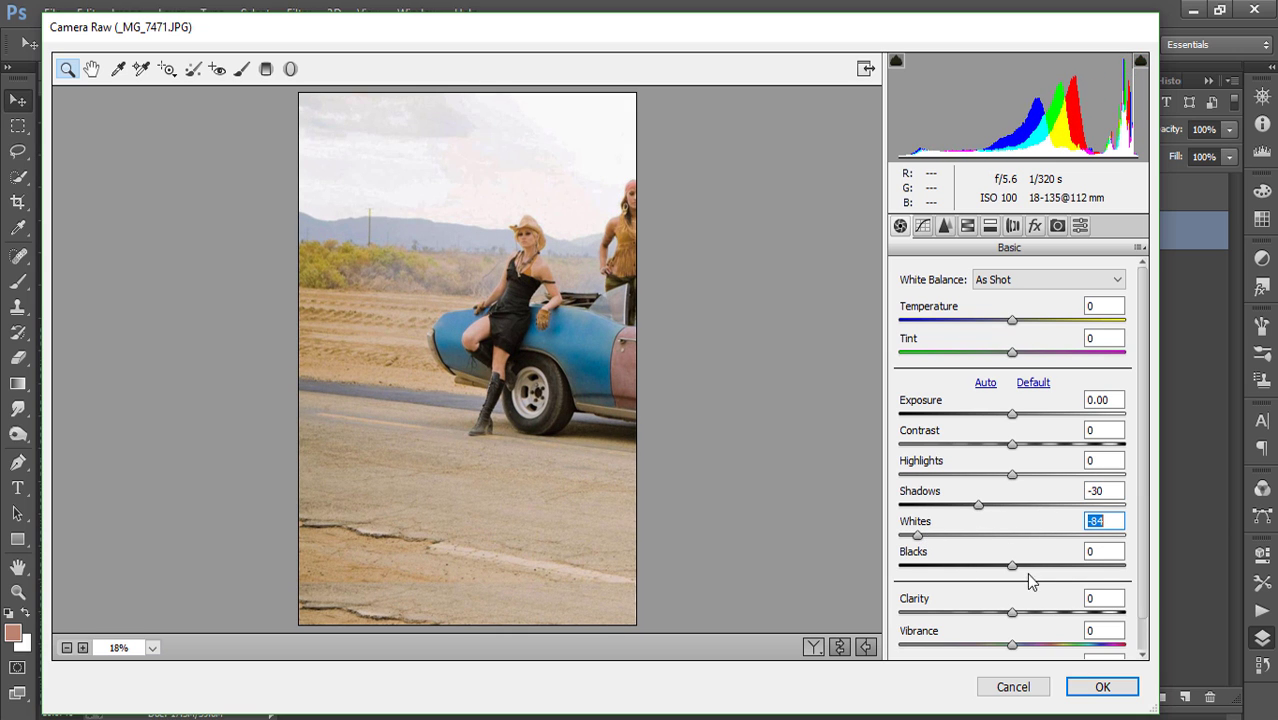
drag(1012, 566, 972, 567)
- Finish the grade with Highlights −87, Clarity +28, Contrast +47, Saturation +12
drag(1011, 475, 914, 476)
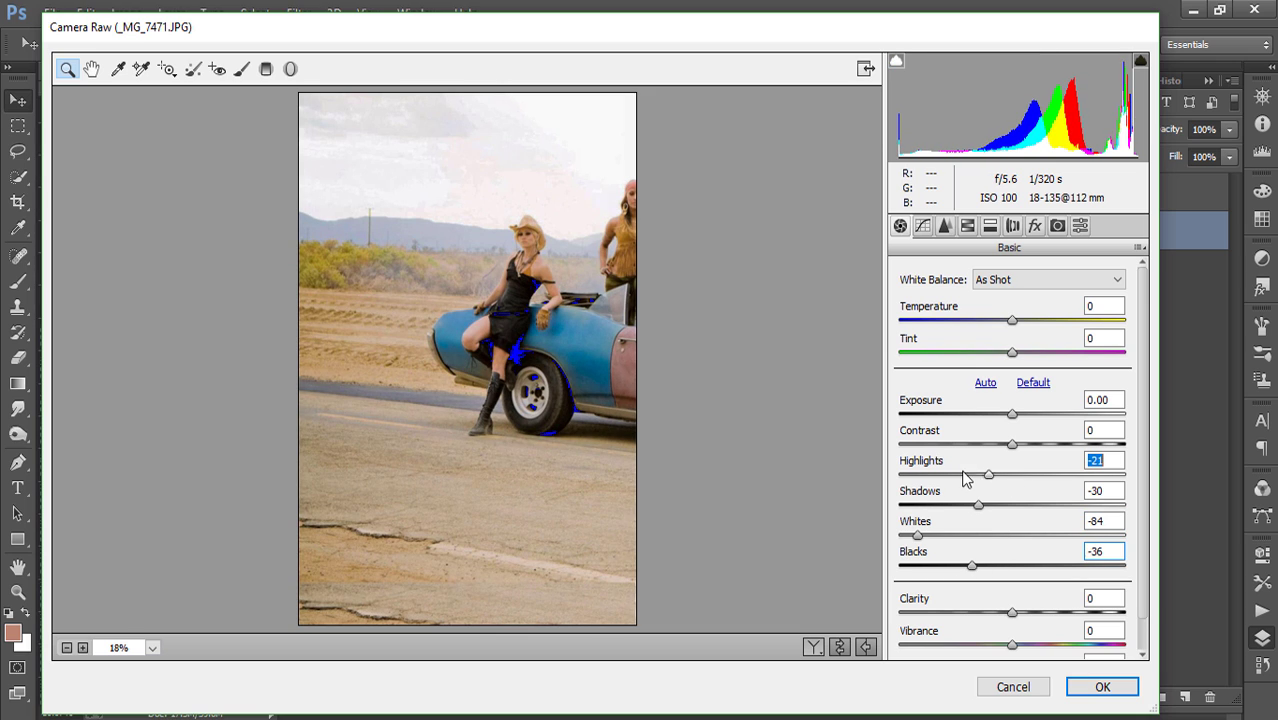
drag(1012, 612, 1049, 613)
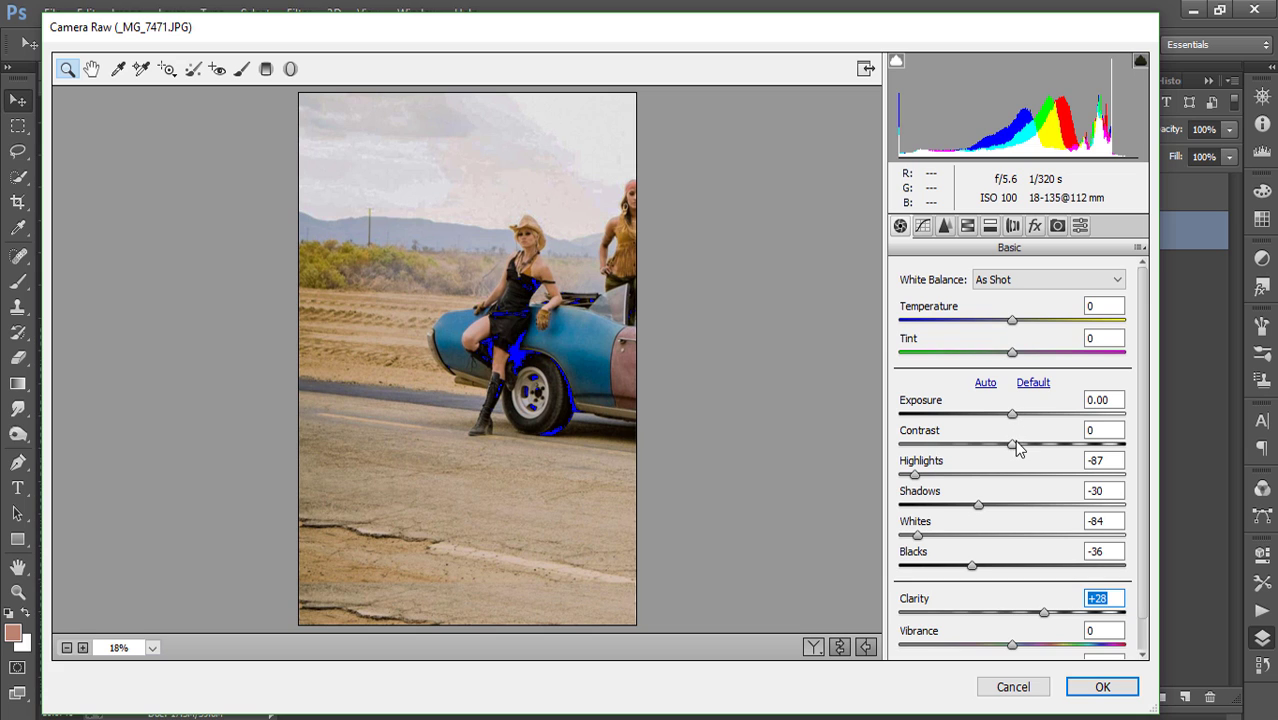
drag(1017, 449, 1066, 448)
scroll(1061, 465, down, 1)
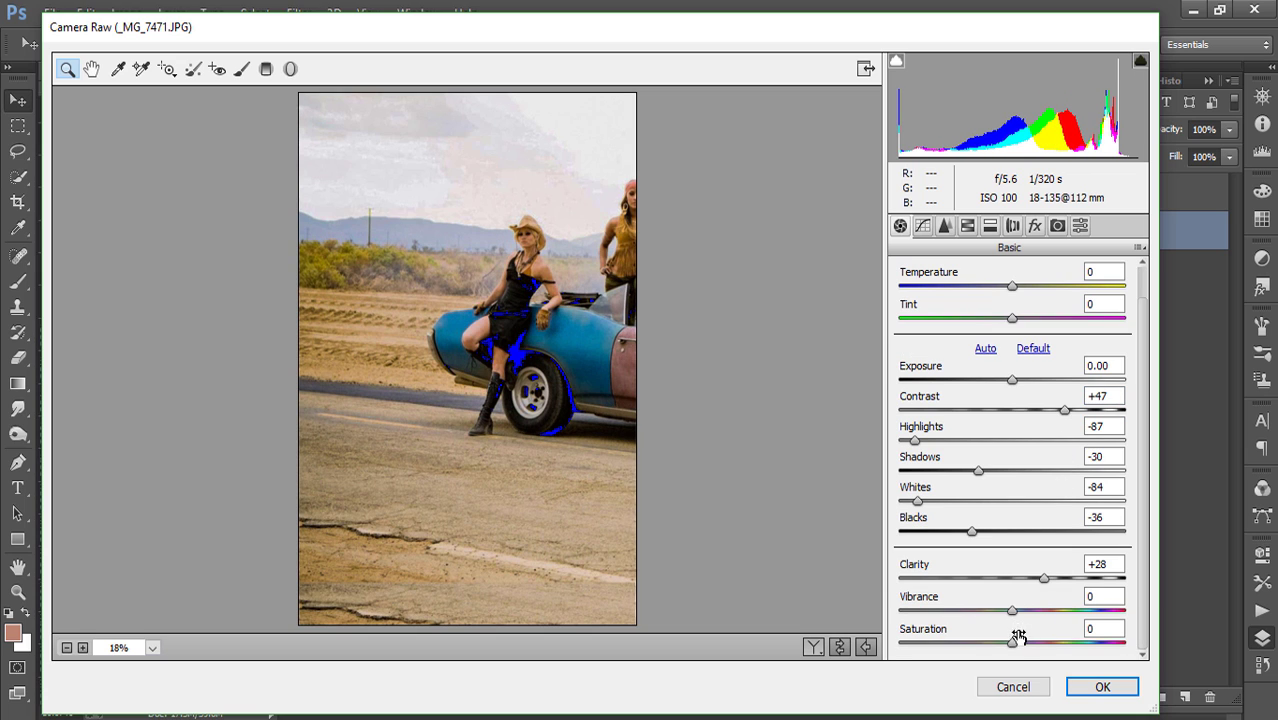
drag(1013, 643, 1030, 643)
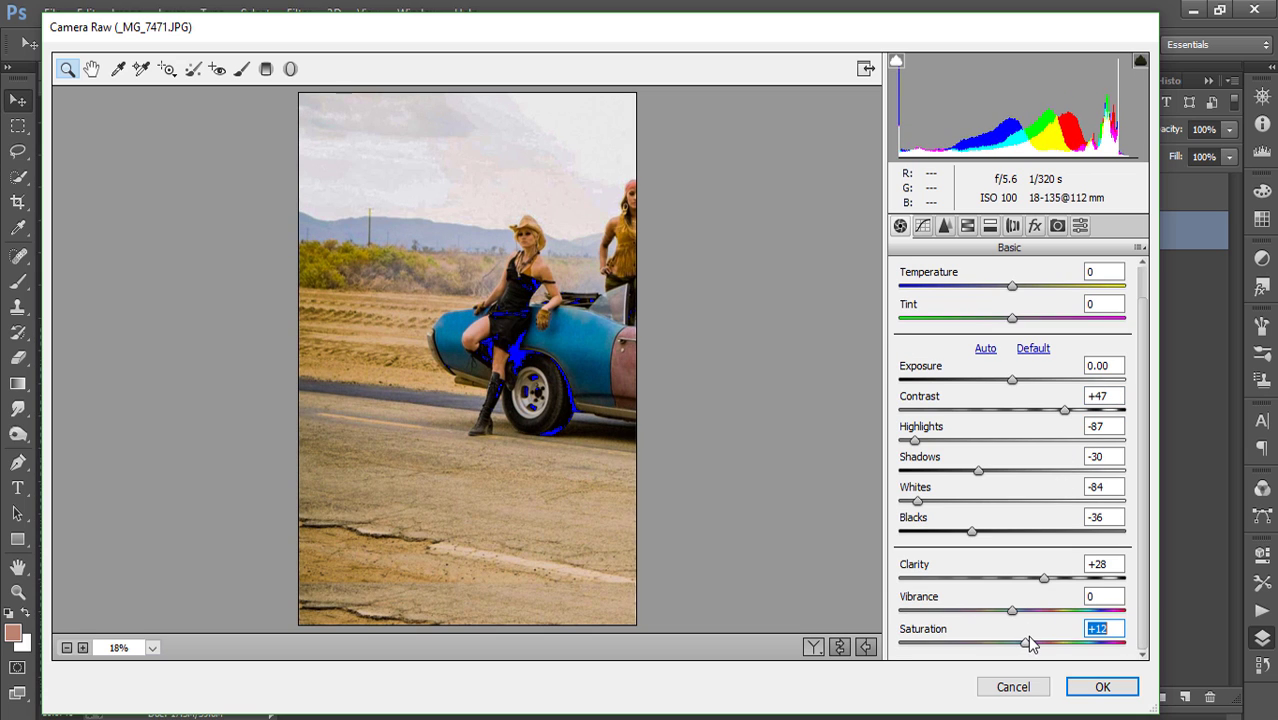
click(1103, 686)
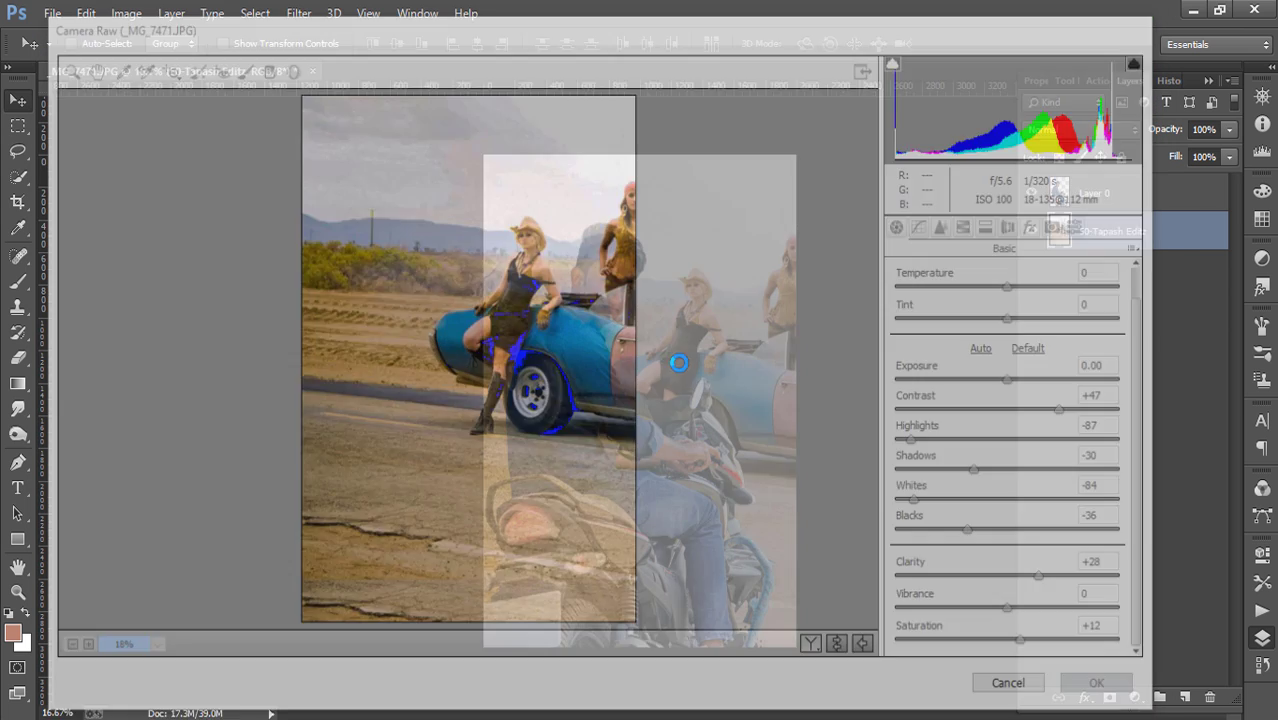
- Start a Tilt-Shift blur and tilt and reposition its focus band over the motorcycle
click(299, 13)
mouse_move(308, 248)
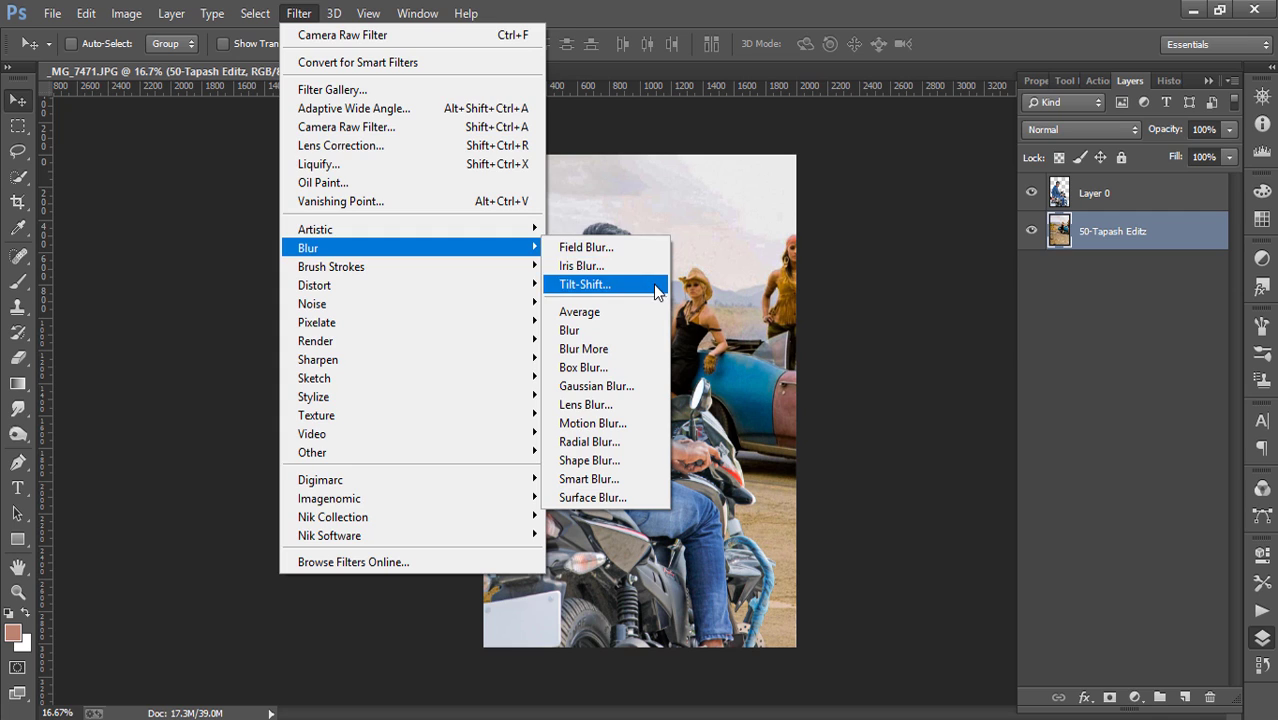
click(653, 284)
drag(667, 553, 665, 690)
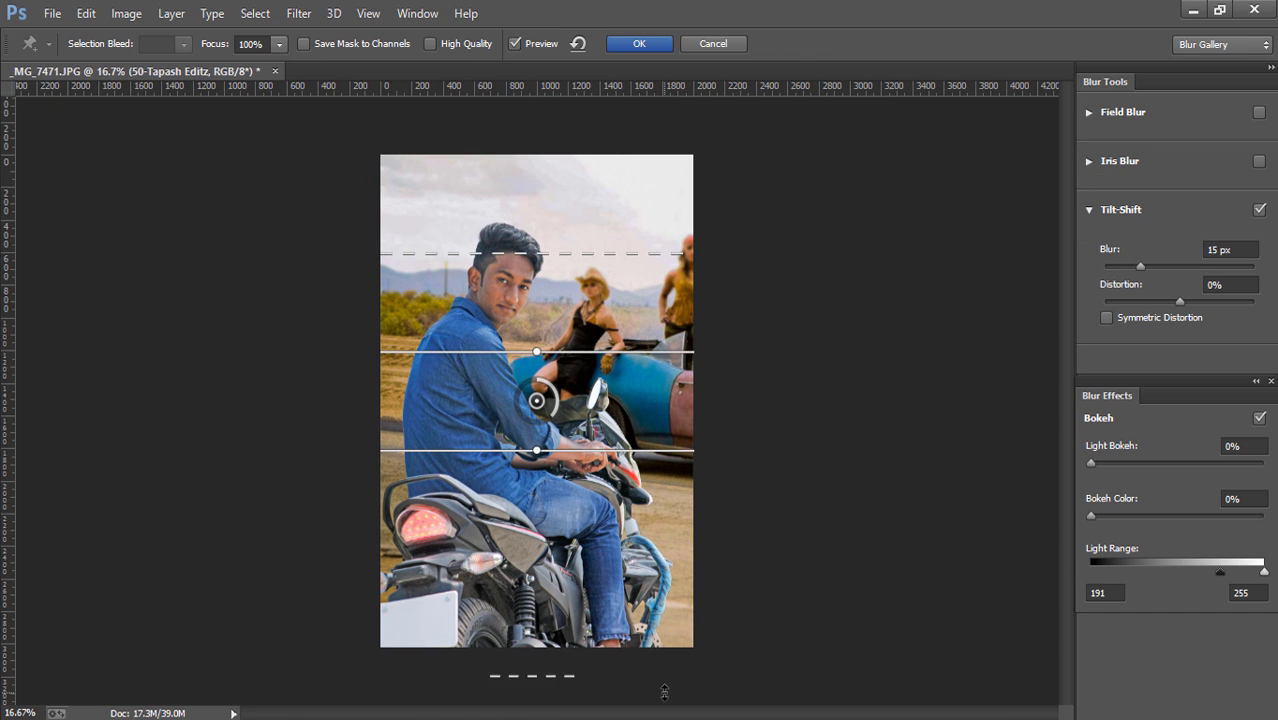
drag(650, 205, 670, 213)
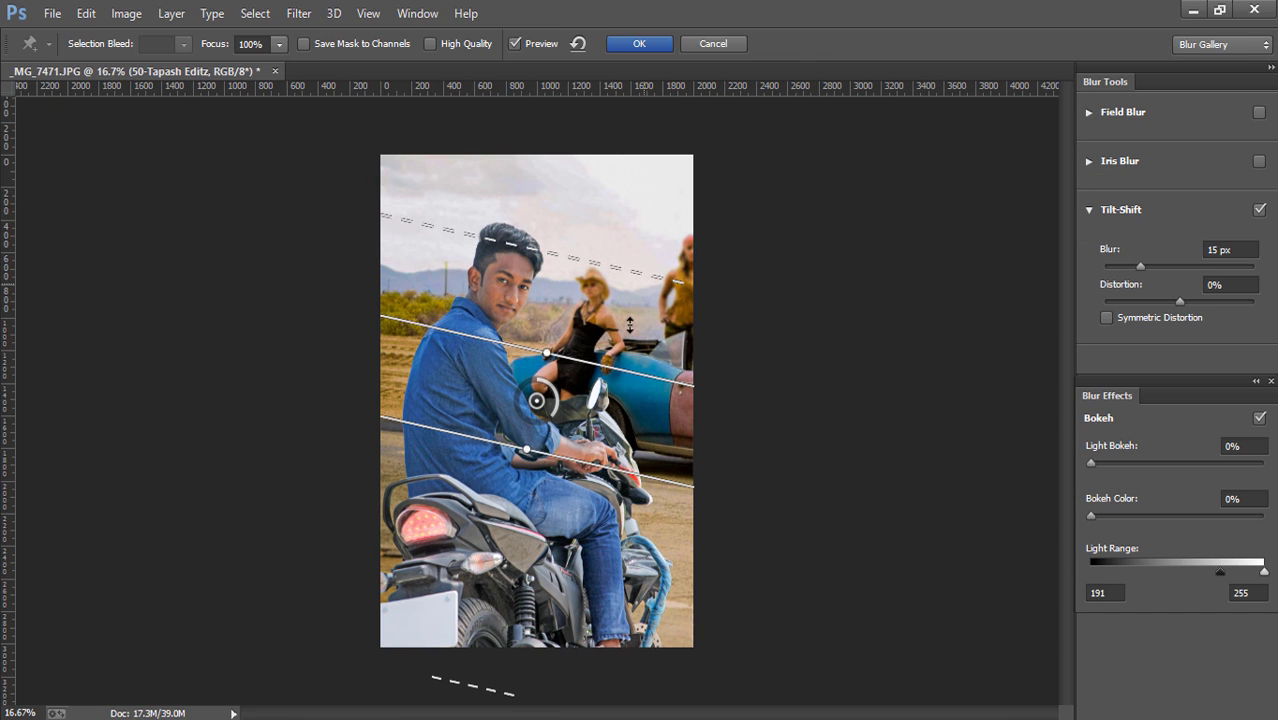
drag(649, 272, 614, 356)
drag(607, 511, 607, 526)
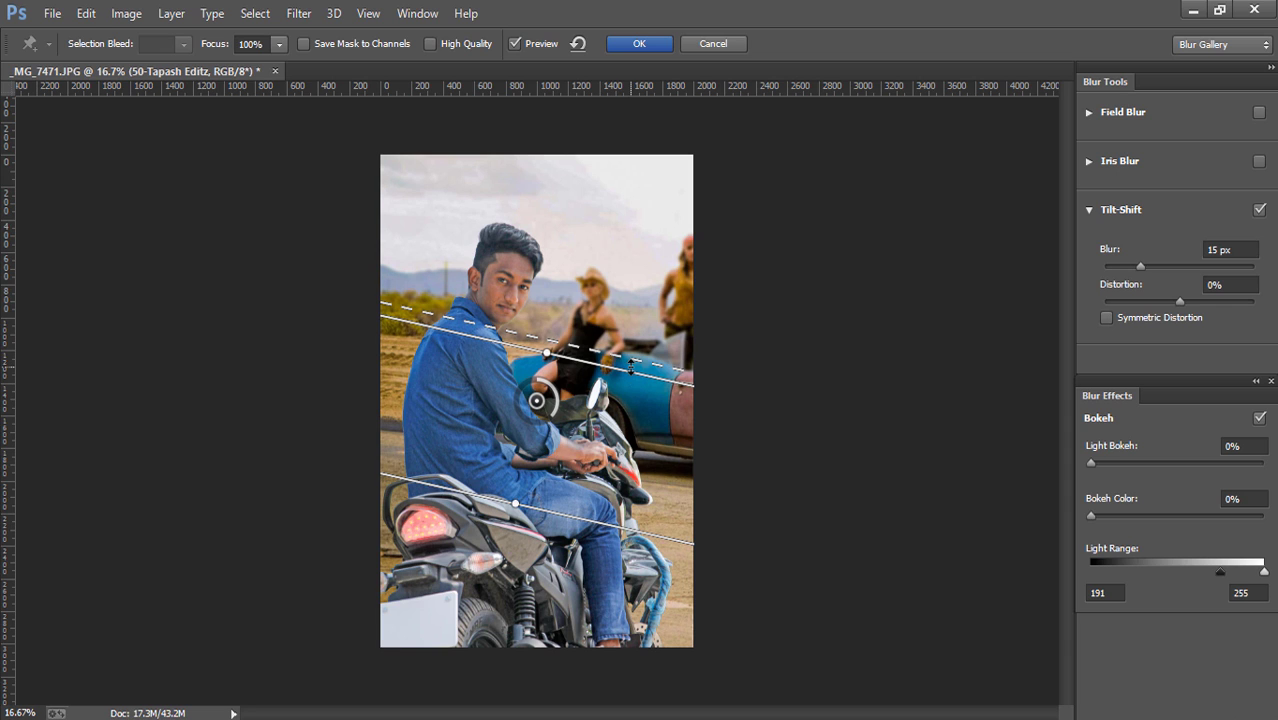
drag(536, 400, 500, 520)
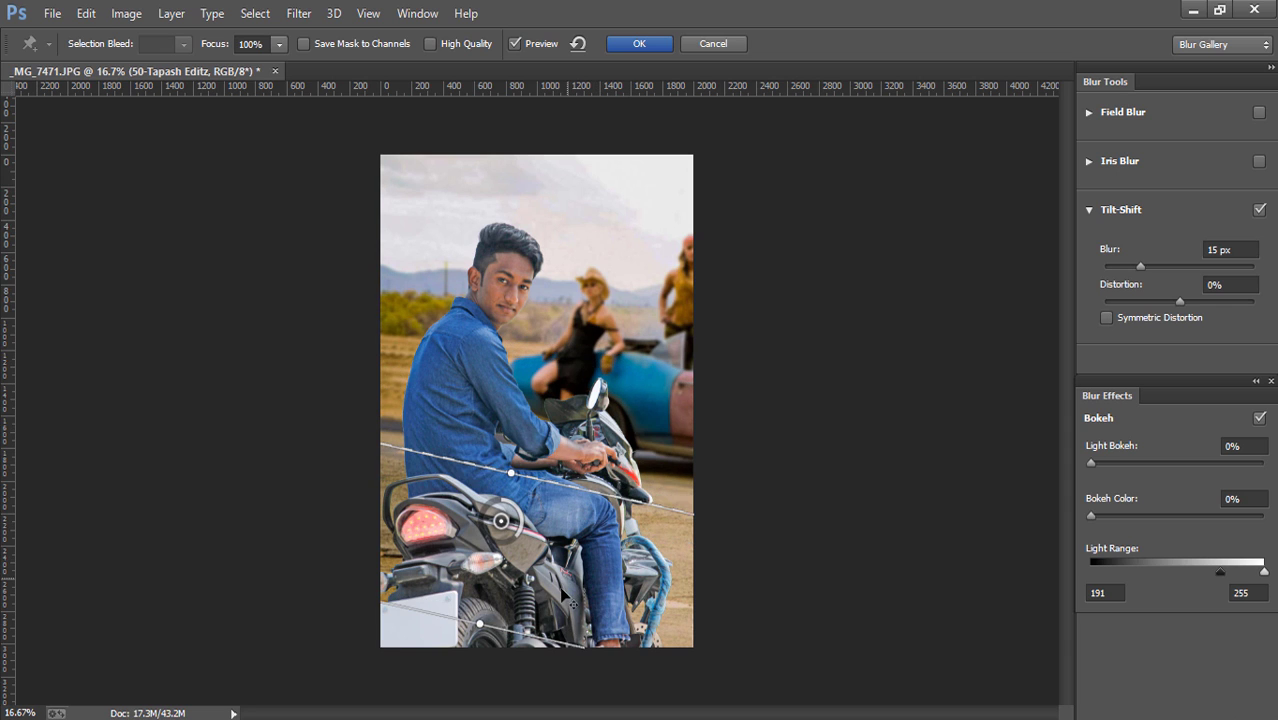
- Level the focus band near the bottom edge and apply a 24 px blur
drag(1140, 267, 1163, 267)
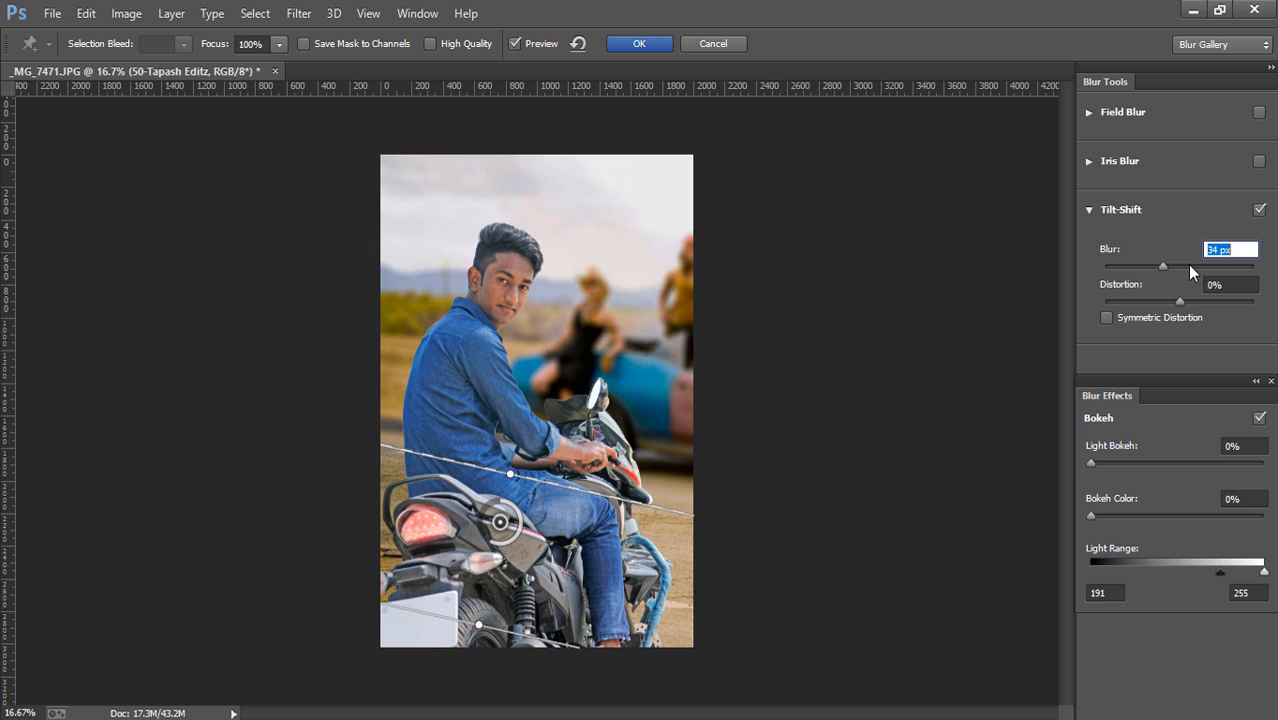
drag(636, 505, 632, 476)
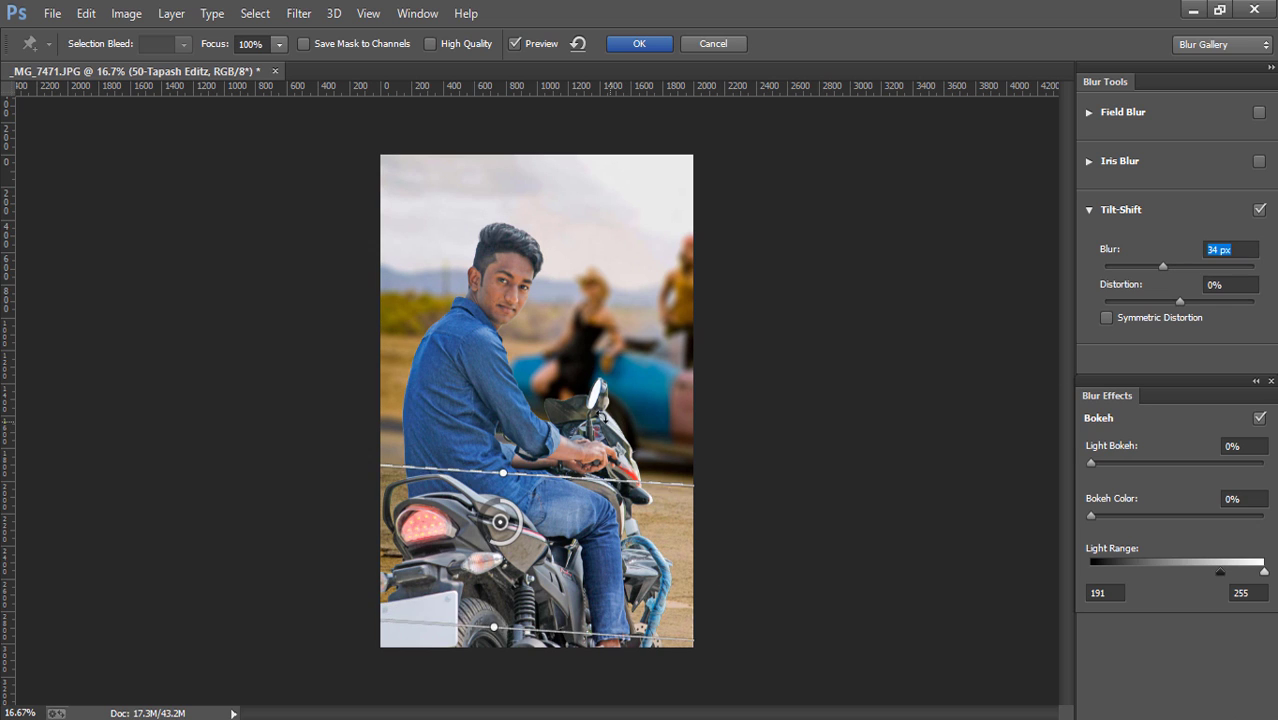
drag(632, 563, 630, 625)
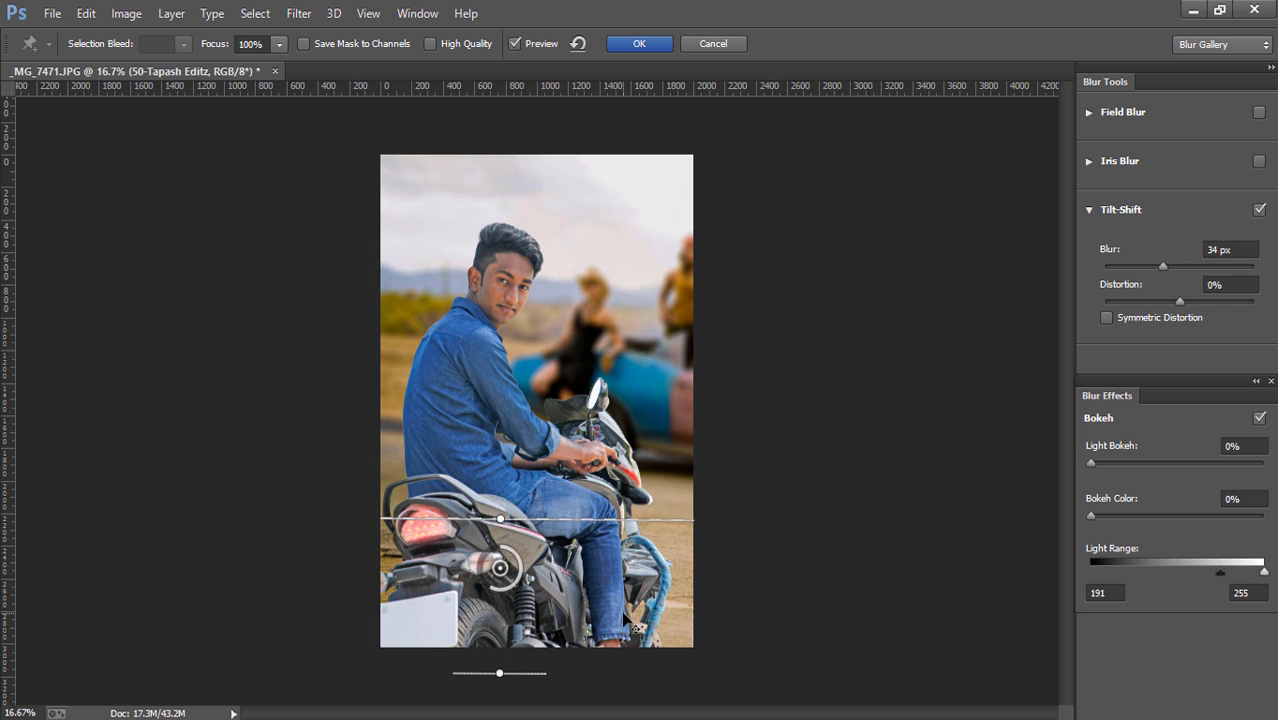
click(1162, 266)
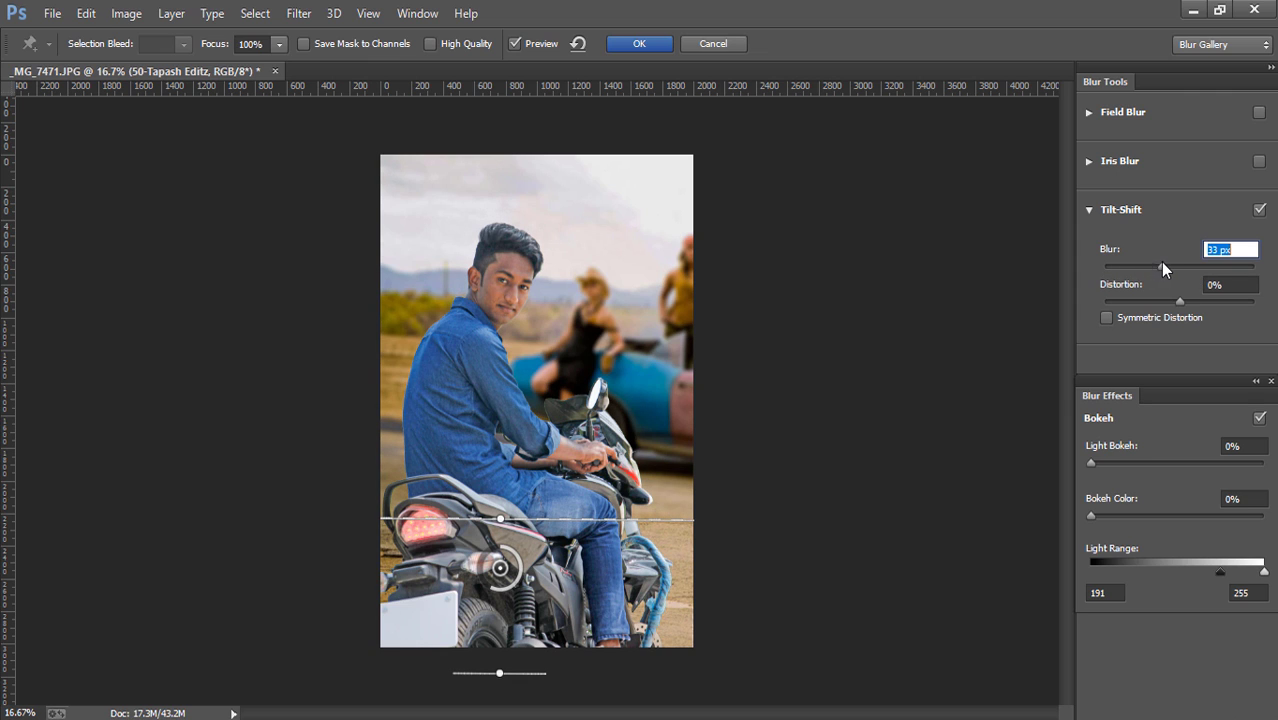
mouse_move(690, 596)
mouse_down()
mouse_move(683, 700)
mouse_move(674, 612)
mouse_up()
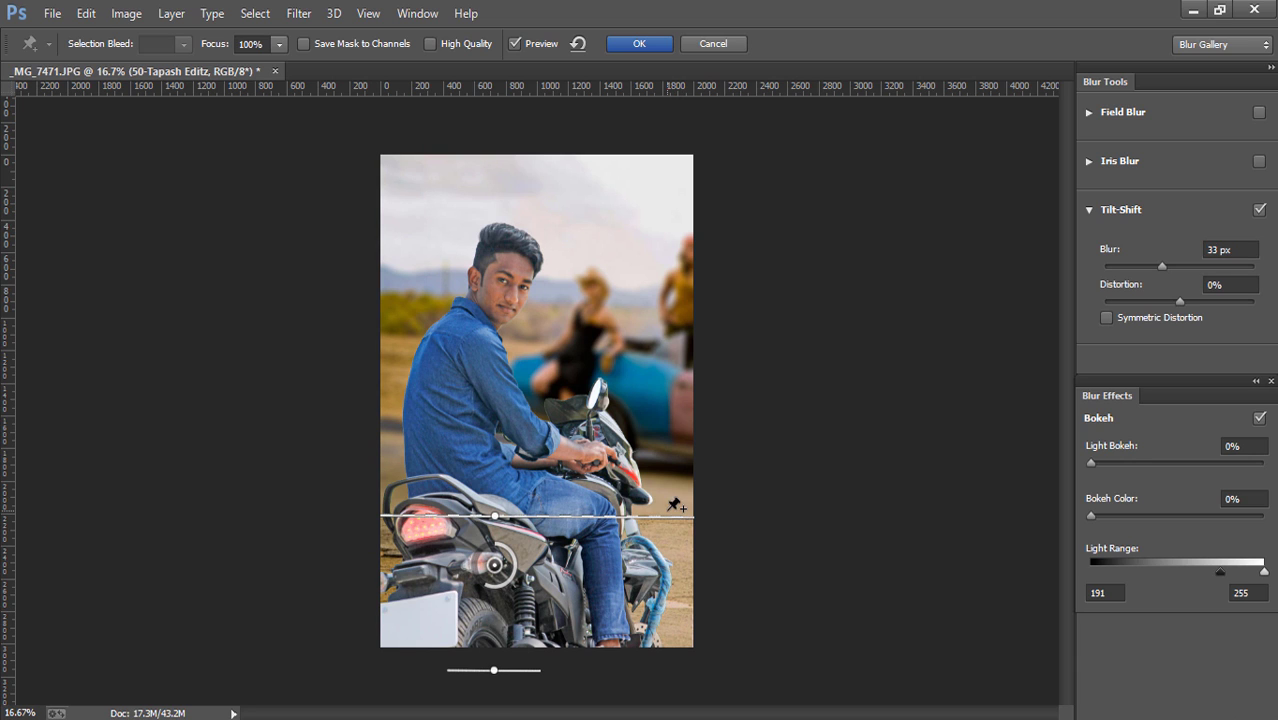
drag(656, 572, 660, 640)
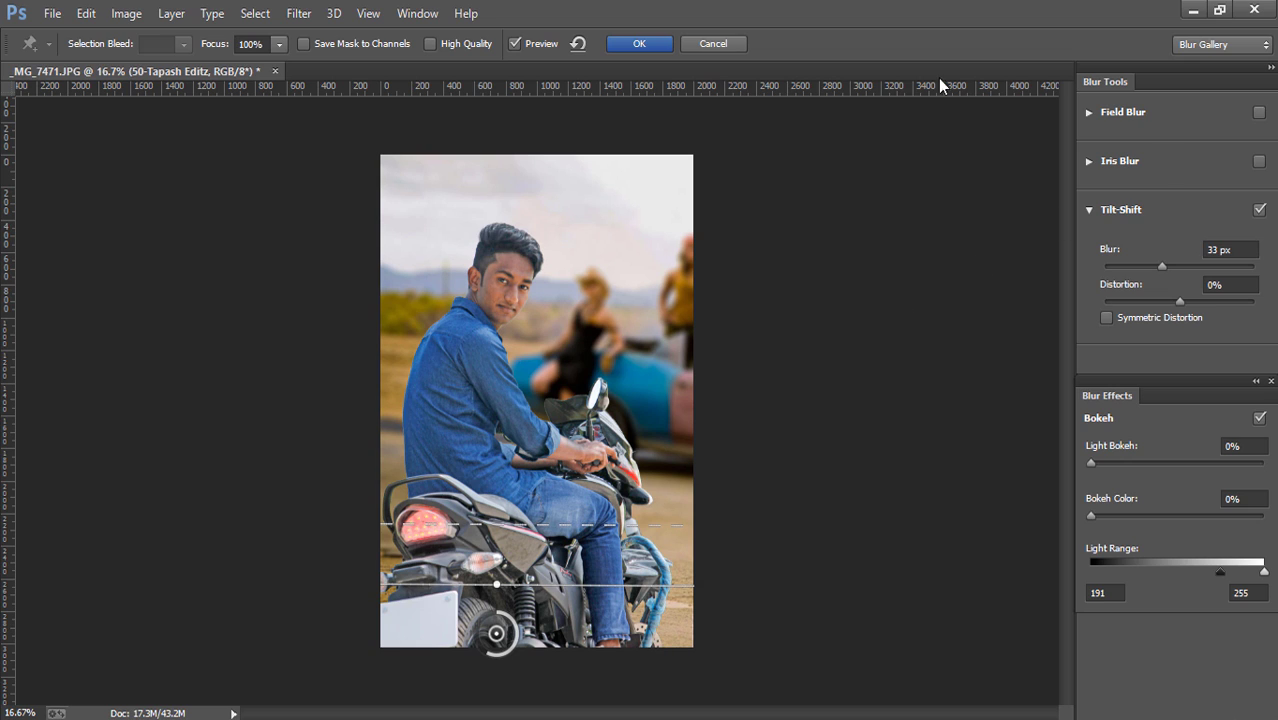
click(1146, 268)
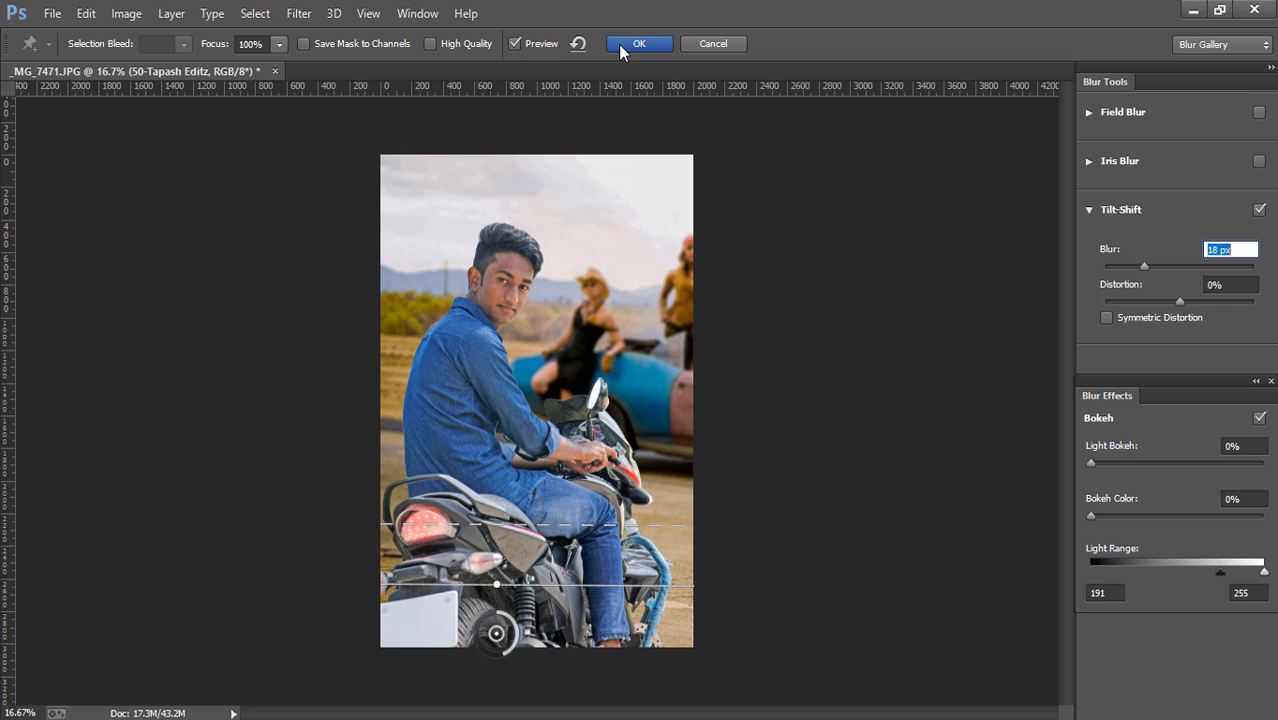
click(1151, 270)
click(623, 50)
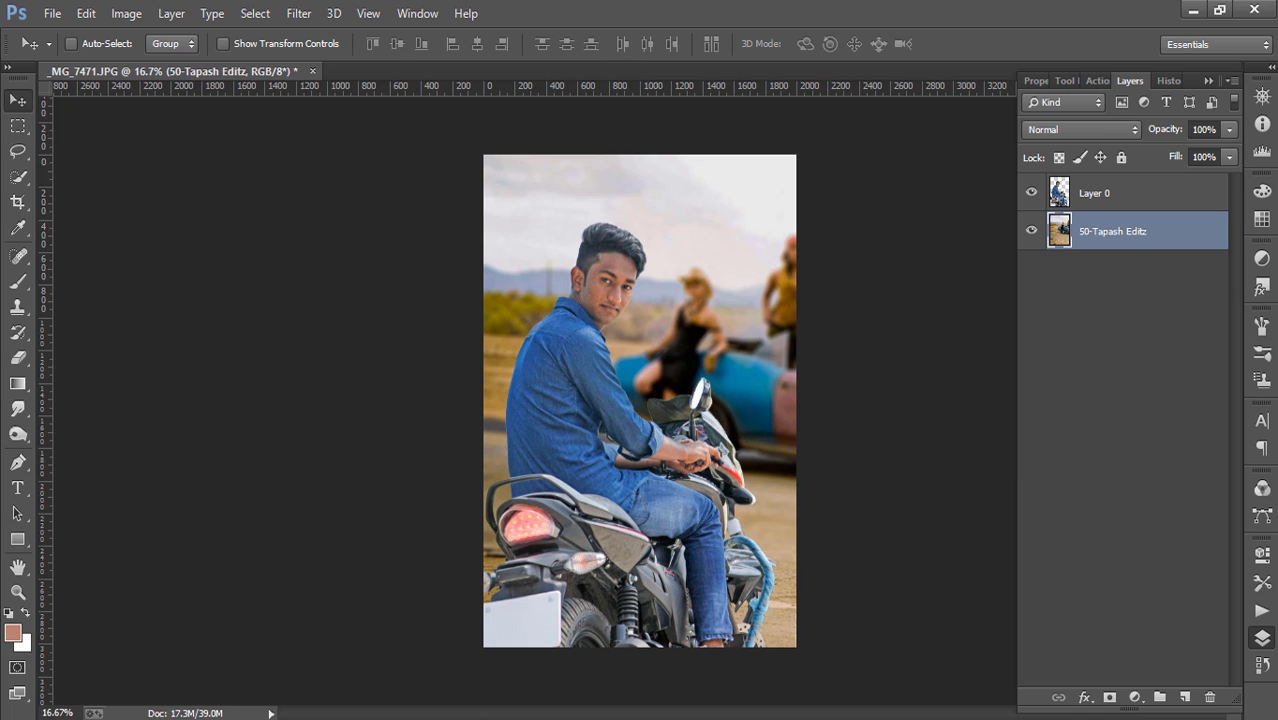
- Select Layer 0 and zoom to about 200% on the rider's chin and jaw
click(1119, 197)
click(1117, 238)
click(1105, 196)
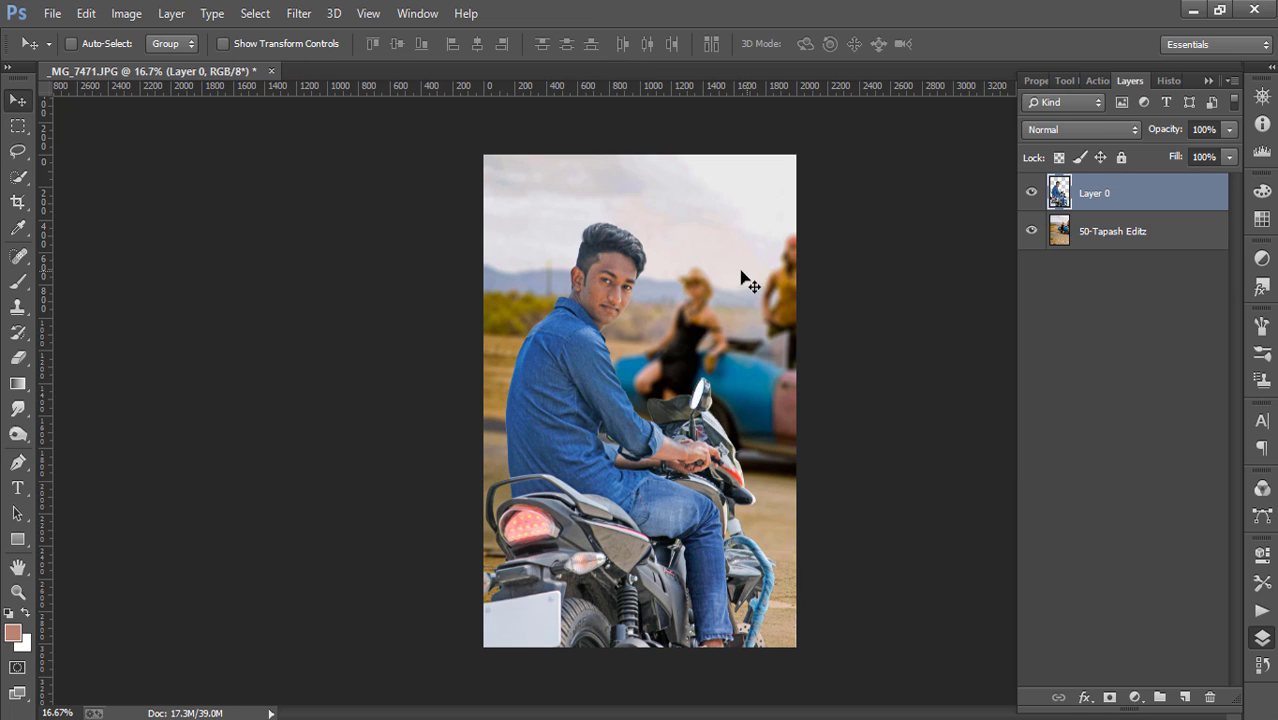
key(ctrl+plus)
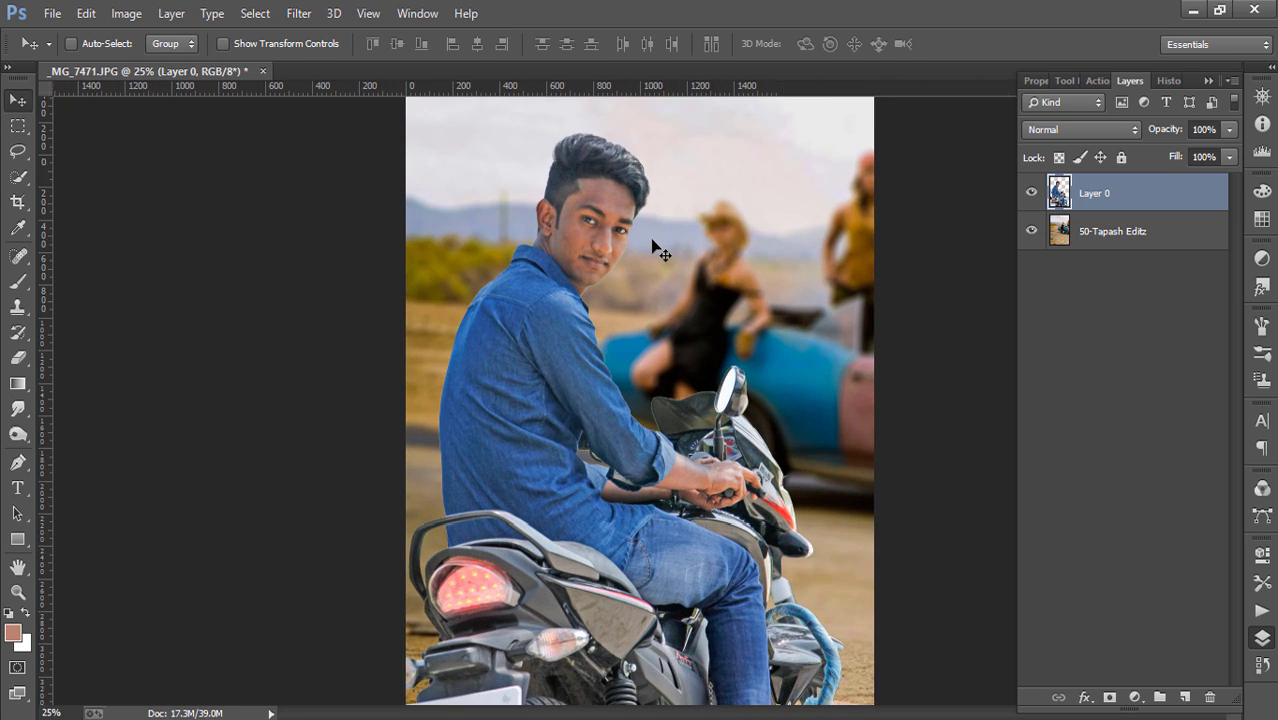
key(ctrl+plus)
key(ctrl+plus)
key(ctrl+plus)
scroll(652, 241, up, 2)
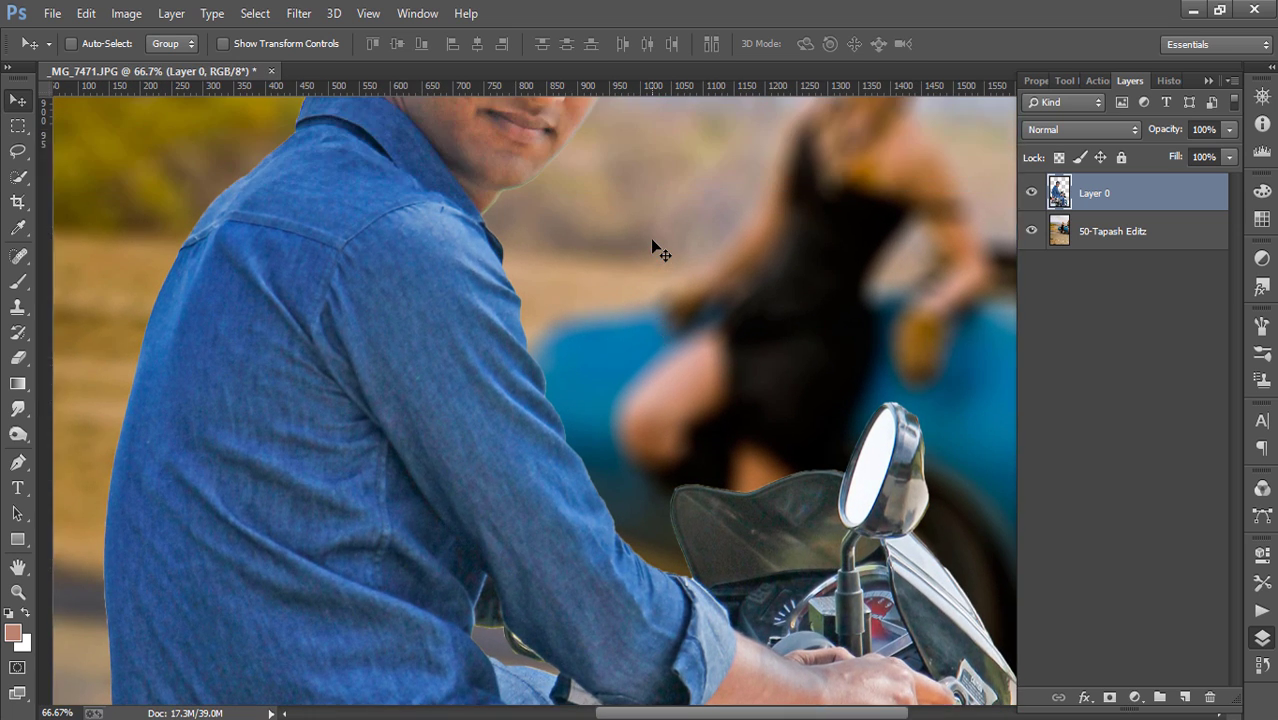
scroll(652, 241, up, 3)
key(ctrl+plus)
key(ctrl+plus)
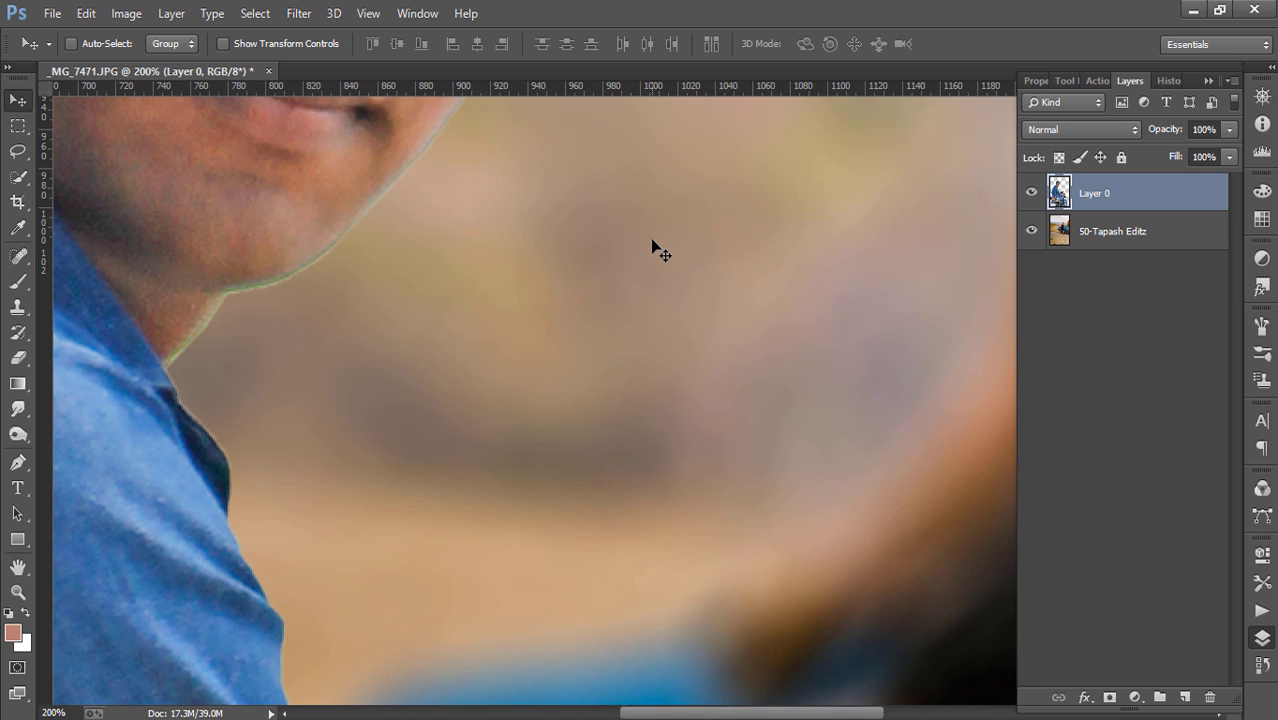
scroll(177, 285, up, 3)
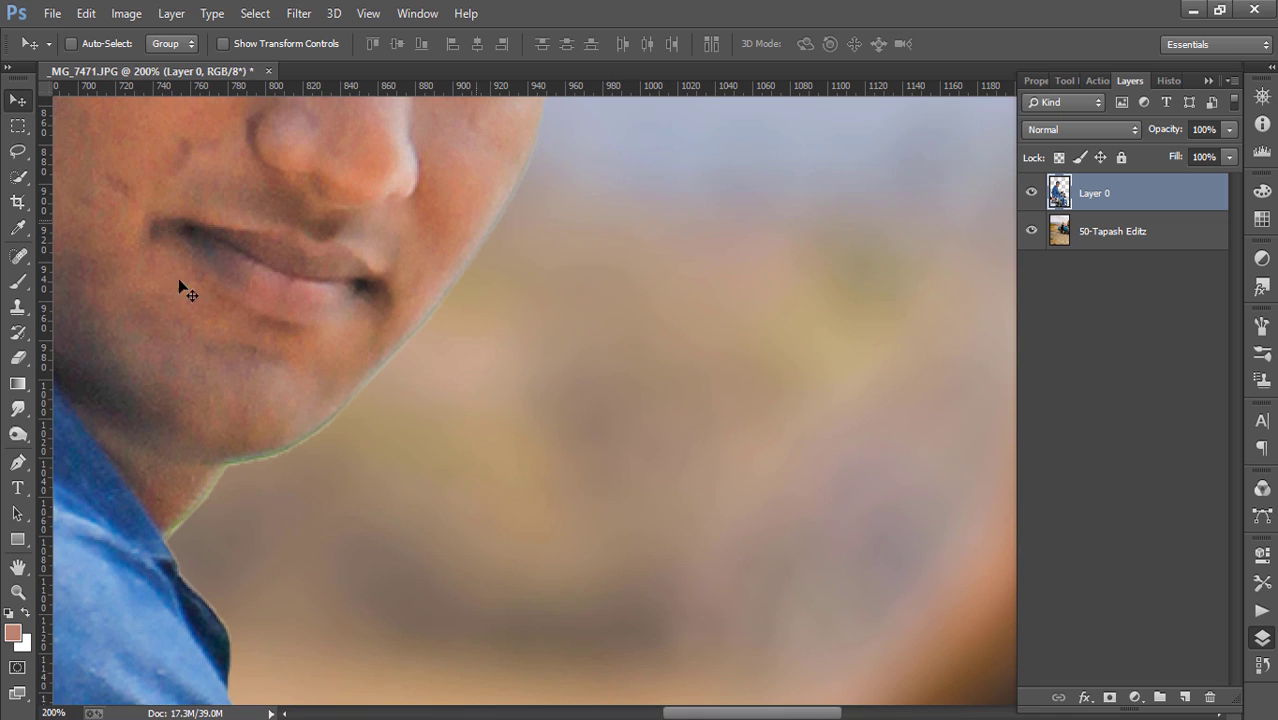
- Begin a Pen path at the collar and place anchors along the rider's jawline
click(17, 462)
scroll(337, 471, up, 3)
scroll(250, 520, down, 2)
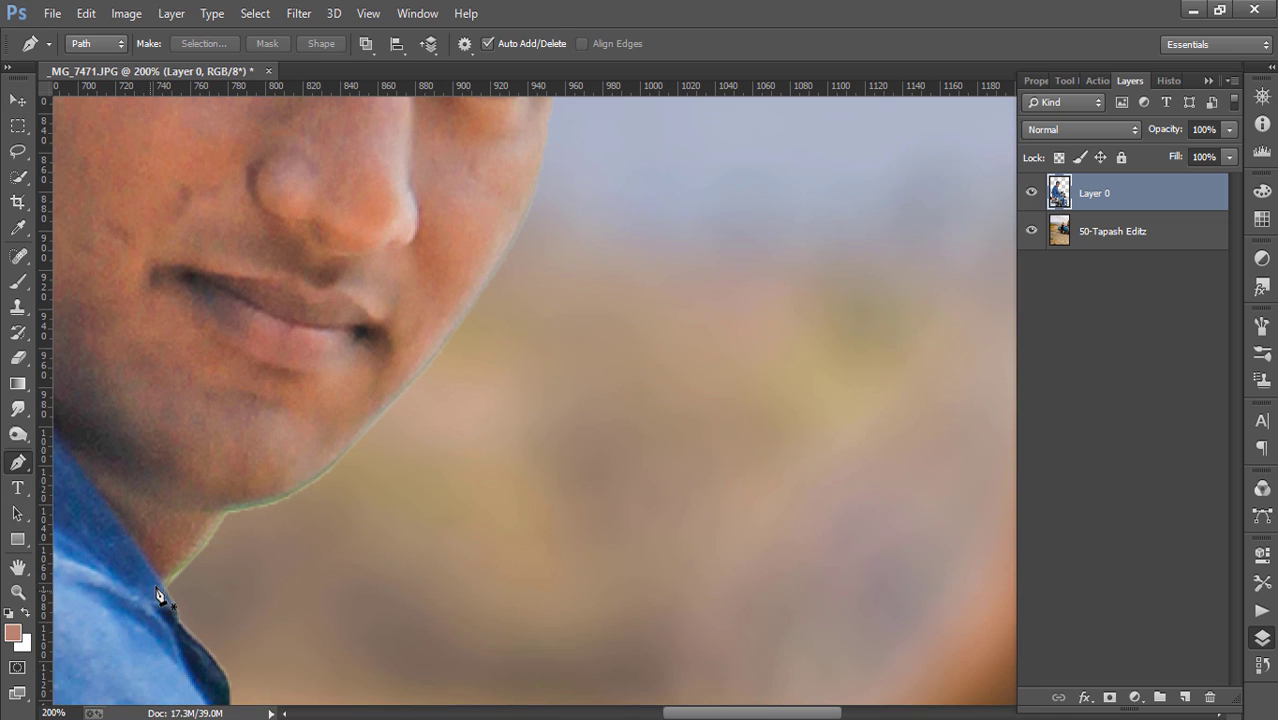
click(161, 589)
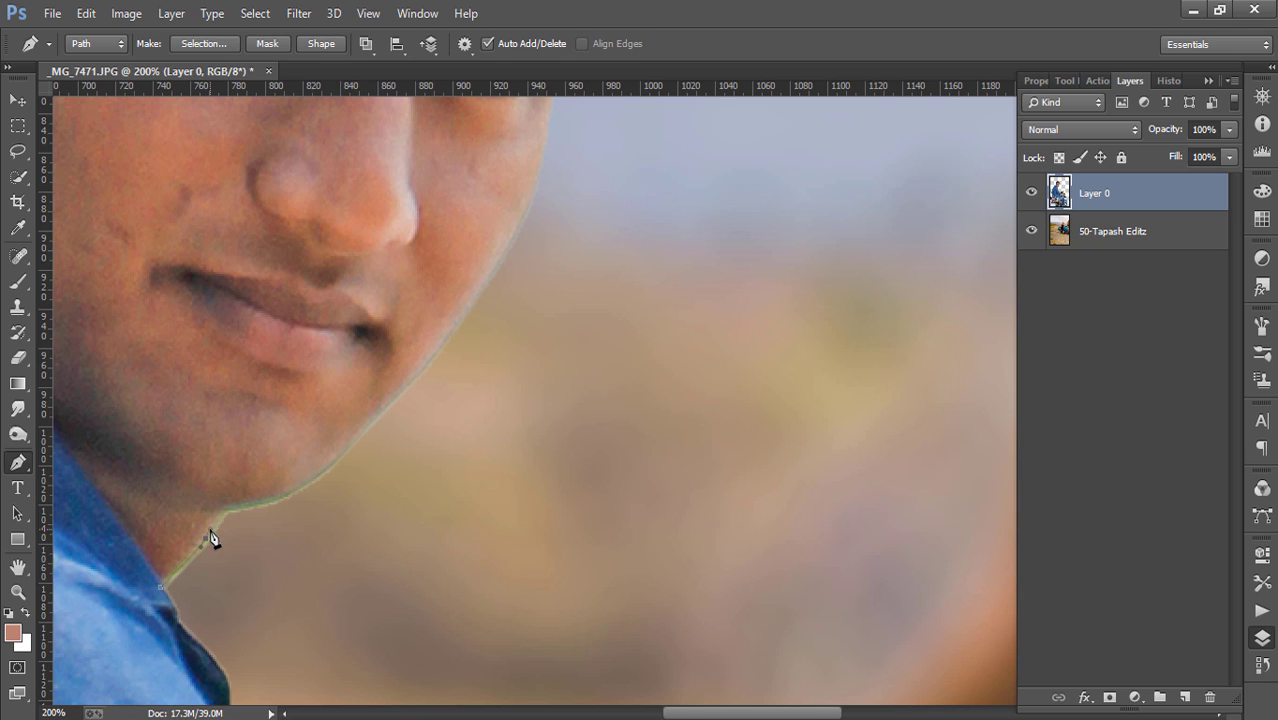
click(288, 495)
scroll(447, 430, up, 2)
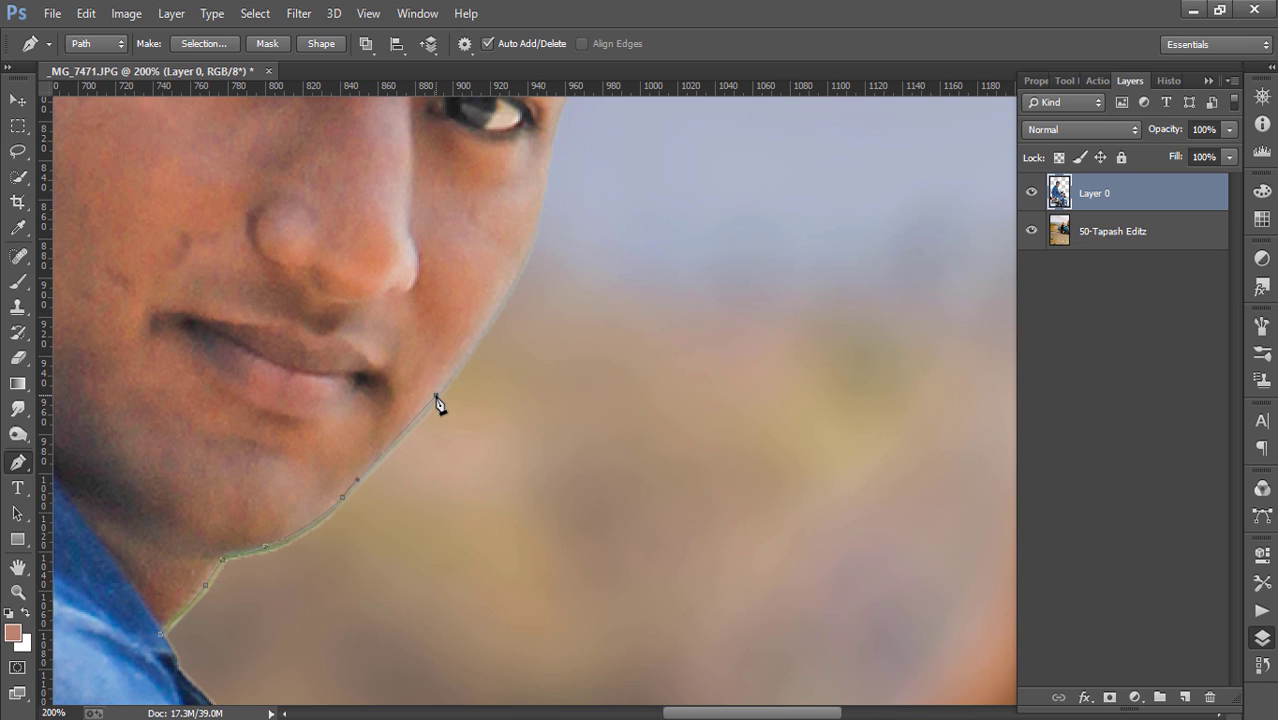
scroll(437, 402, up, 3)
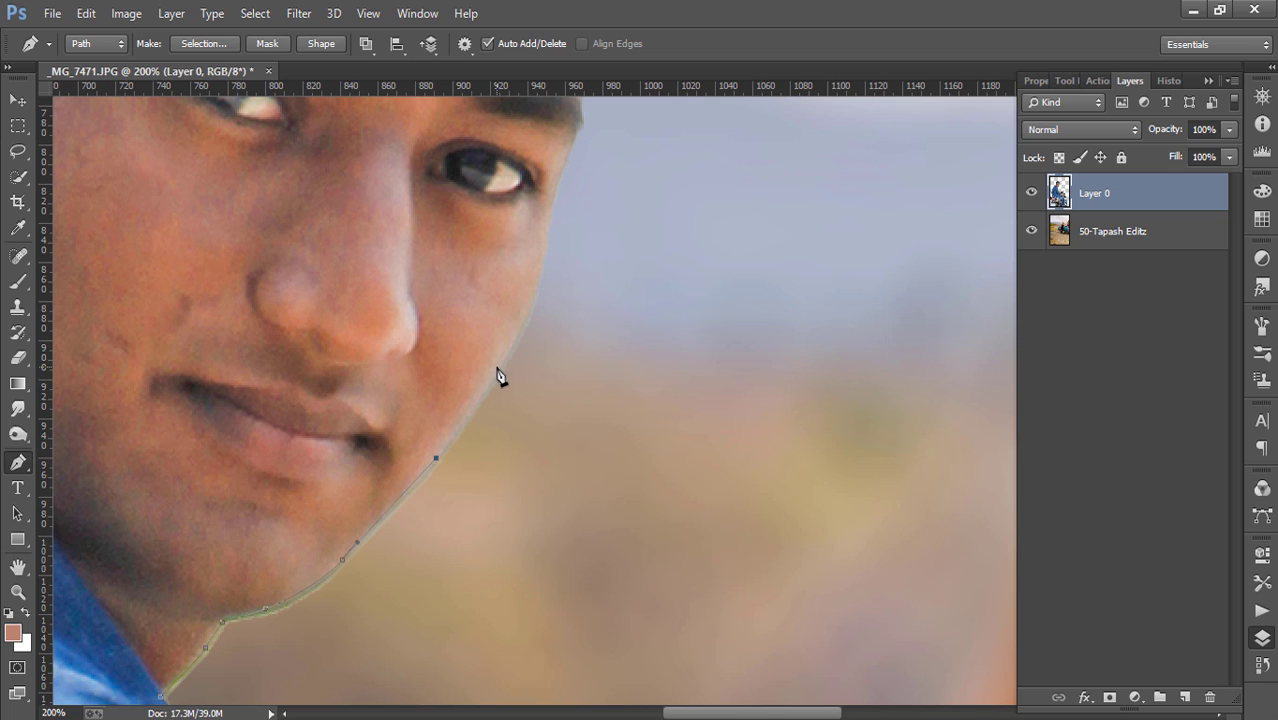
click(498, 370)
scroll(503, 375, up, 4)
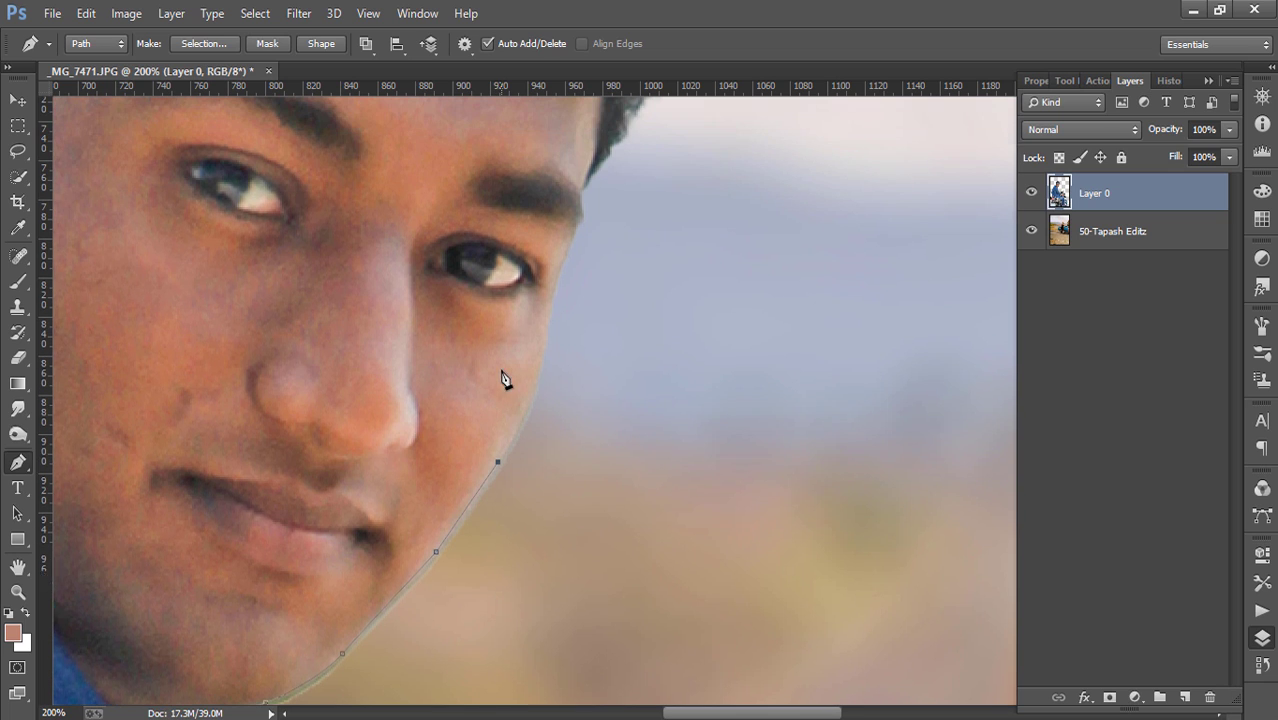
scroll(539, 398, up, 1)
- Continue the outline up the jaw and into the background, then close it
click(559, 389)
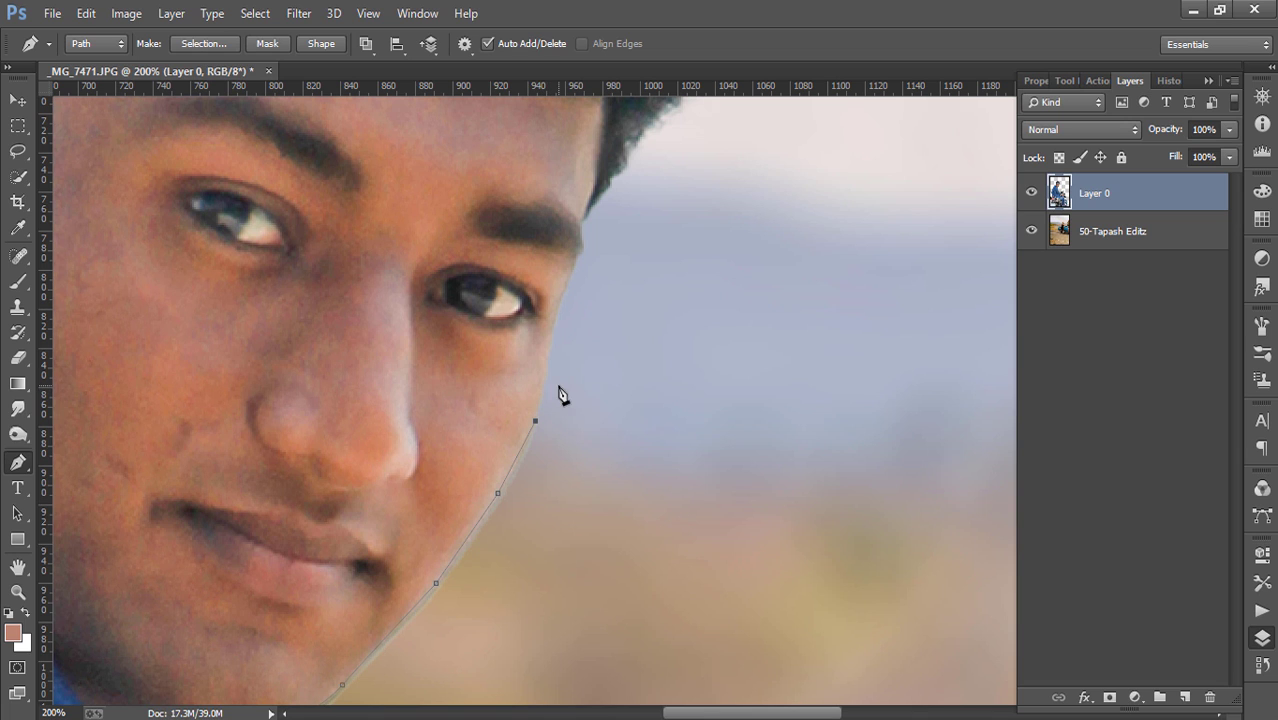
scroll(680, 391, down, 10)
scroll(686, 390, down, 5)
click(685, 412)
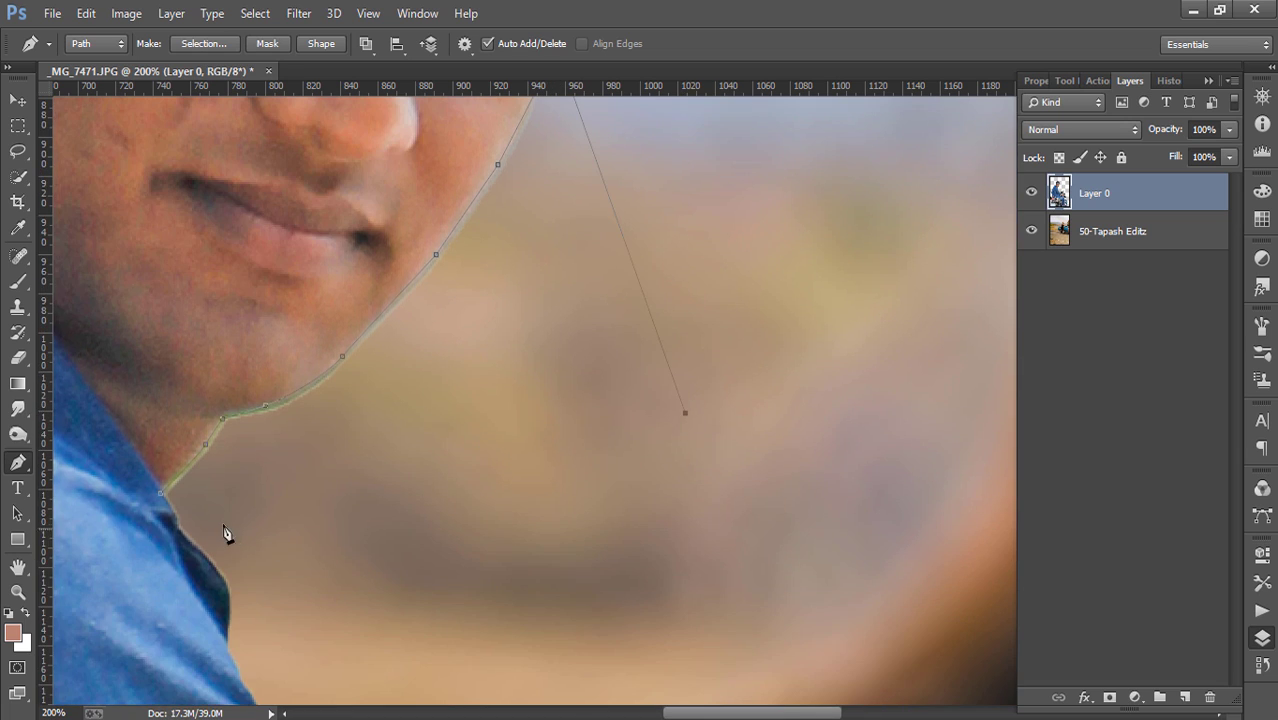
click(224, 523)
click(163, 496)
- Convert the path to a selection with 0 feather, delete that area, and deselect
right_click(295, 508)
click(420, 118)
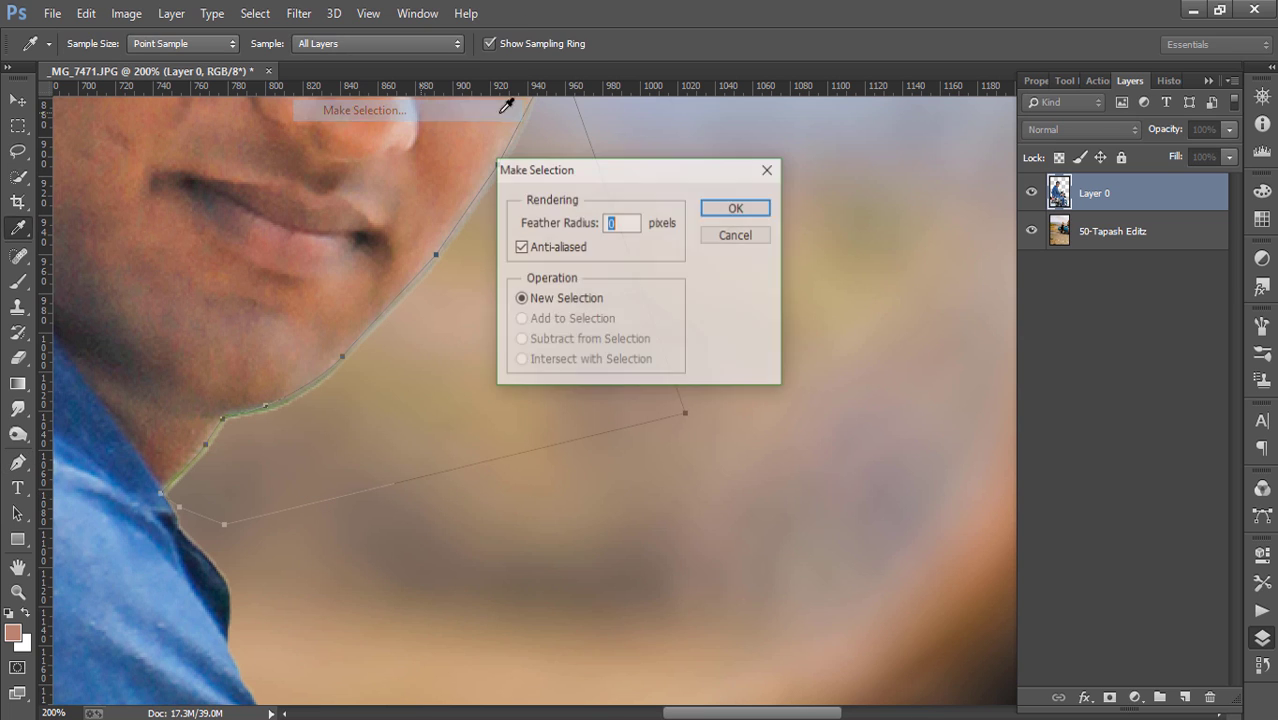
click(752, 214)
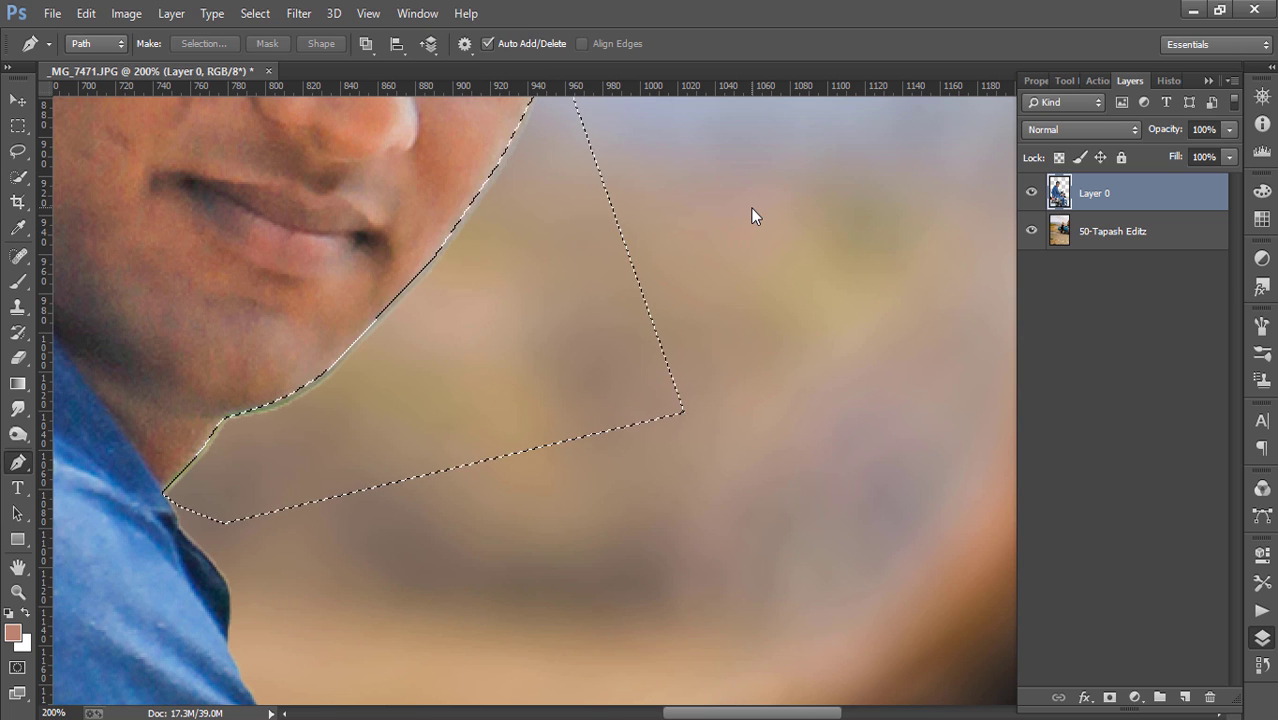
key(ctrl+d)
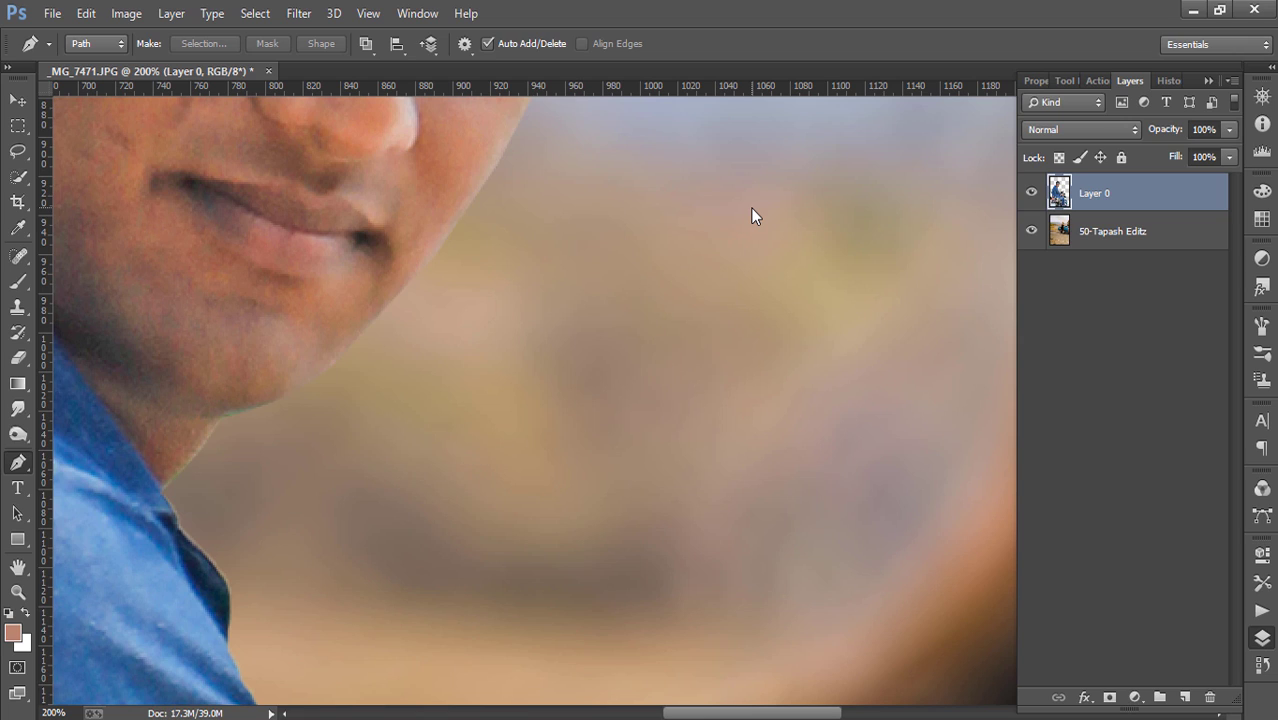
key(ctrl+minus)
key(ctrl+minus)
key(ctrl+minus)
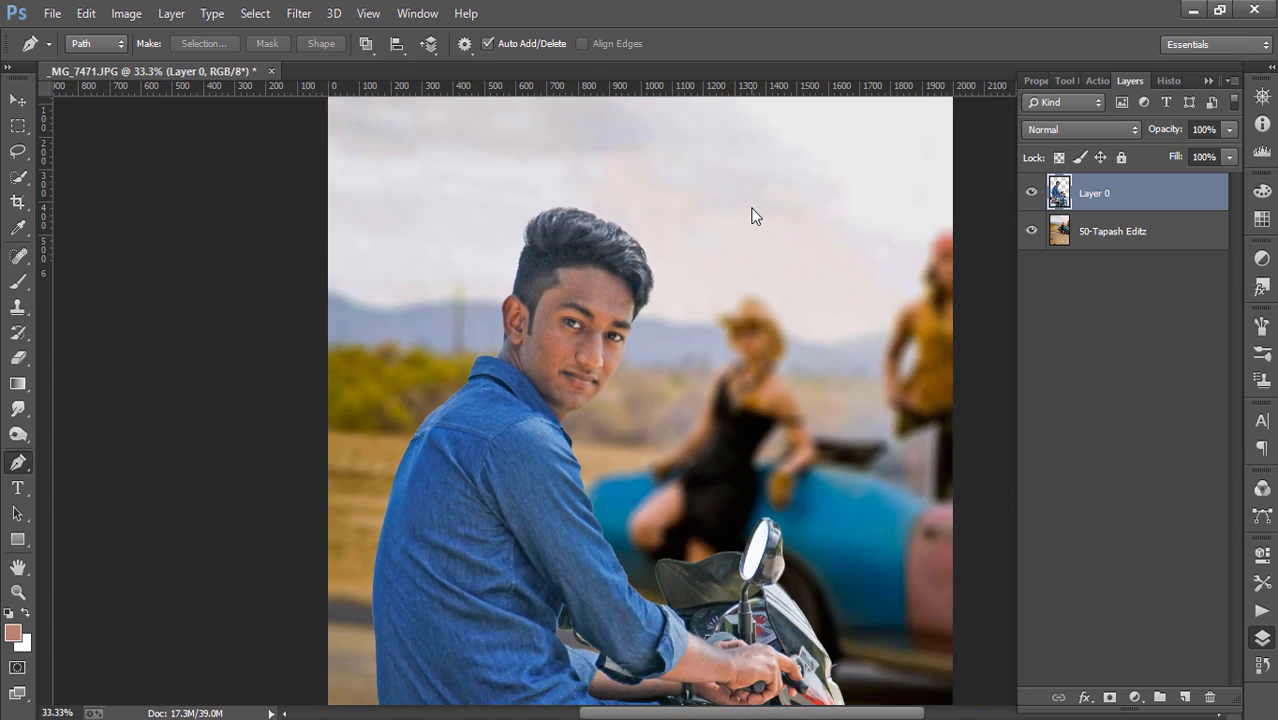
- Heal the cheek blemishes with a smaller Spot Healing Brush
key(ctrl+plus)
key(ctrl+plus)
key(ctrl+plus)
key(ctrl+plus)
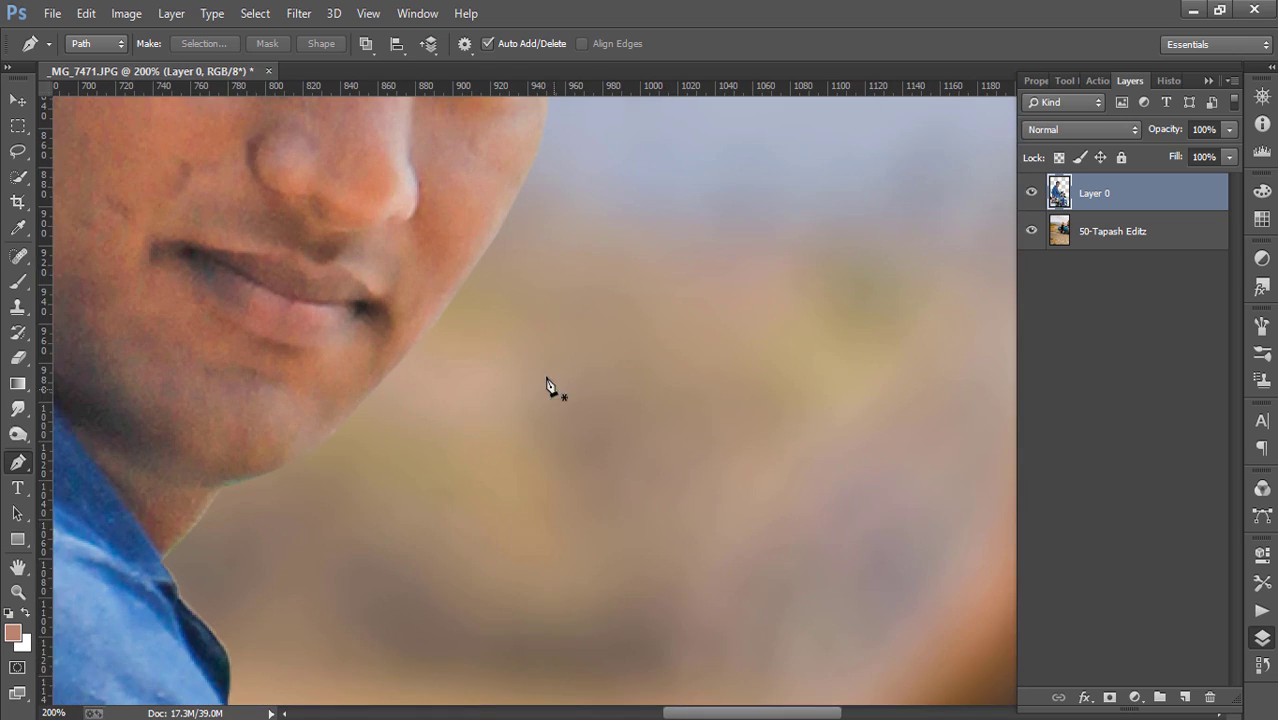
key(ctrl+minus)
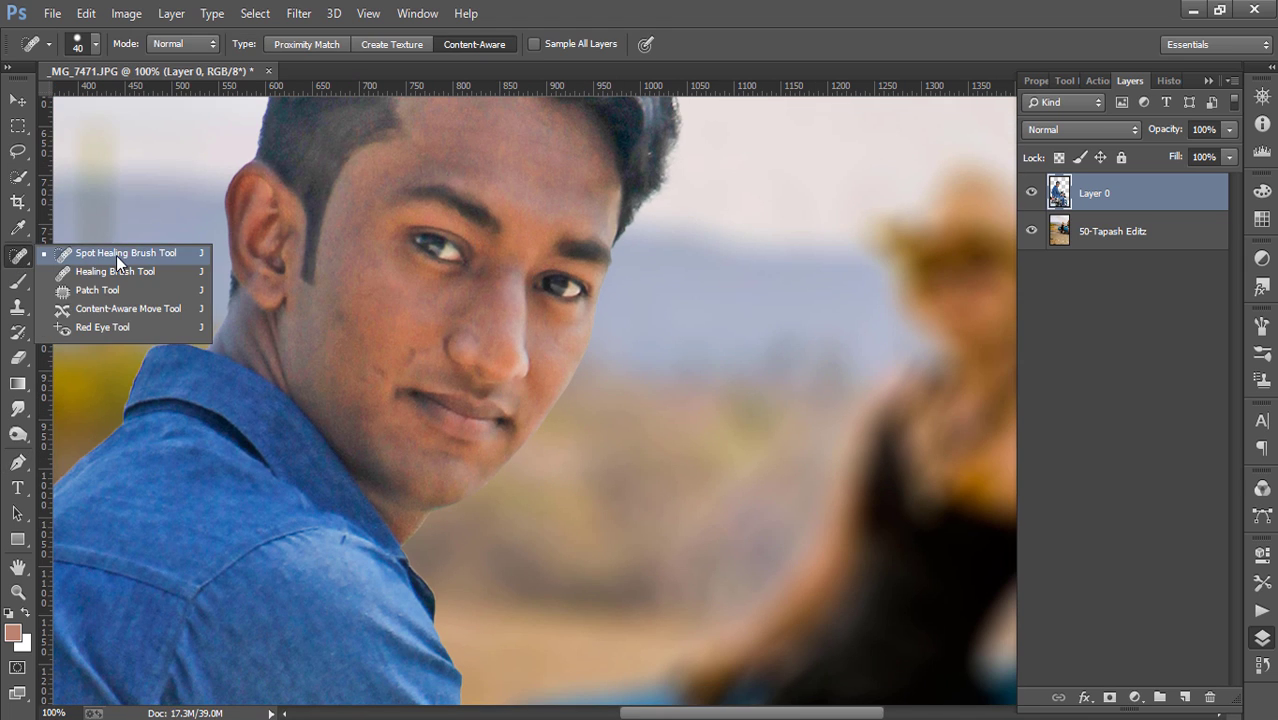
drag(13, 262, 116, 255)
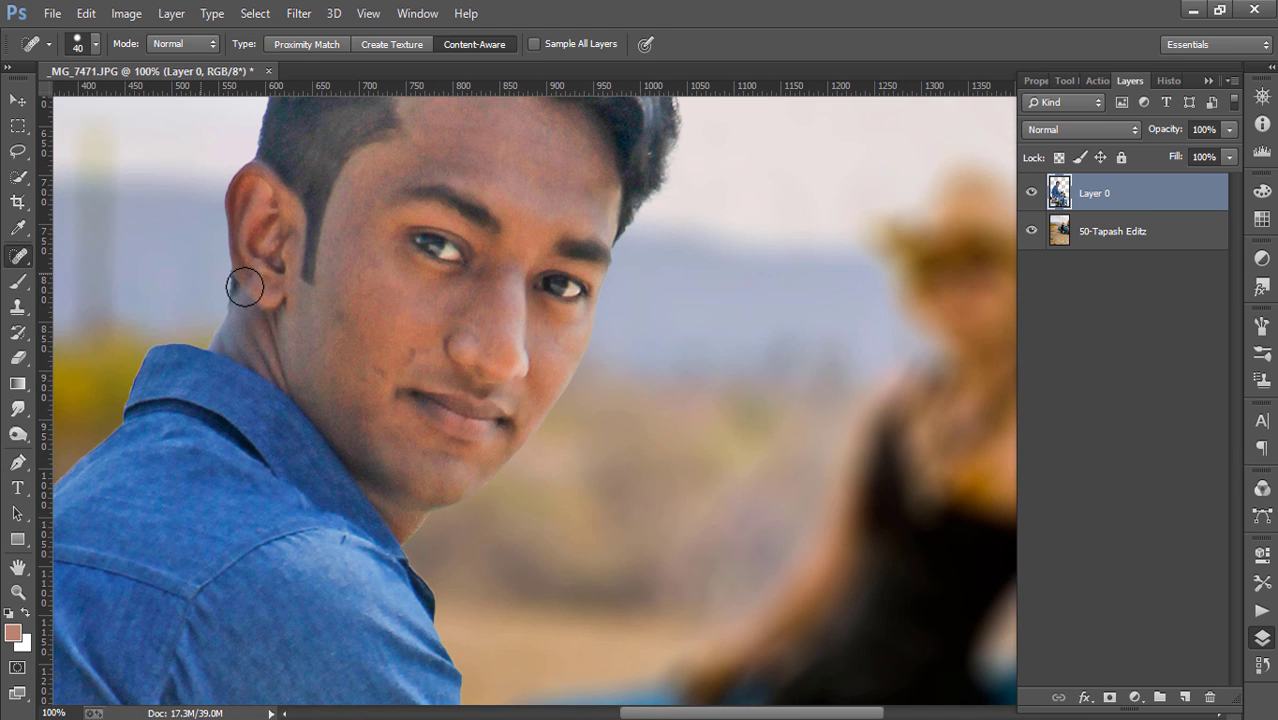
key(bracketleft)
key(bracketleft)
key(bracketleft)
click(408, 353)
click(422, 356)
scroll(761, 160, up, 2)
scroll(761, 160, up, 2)
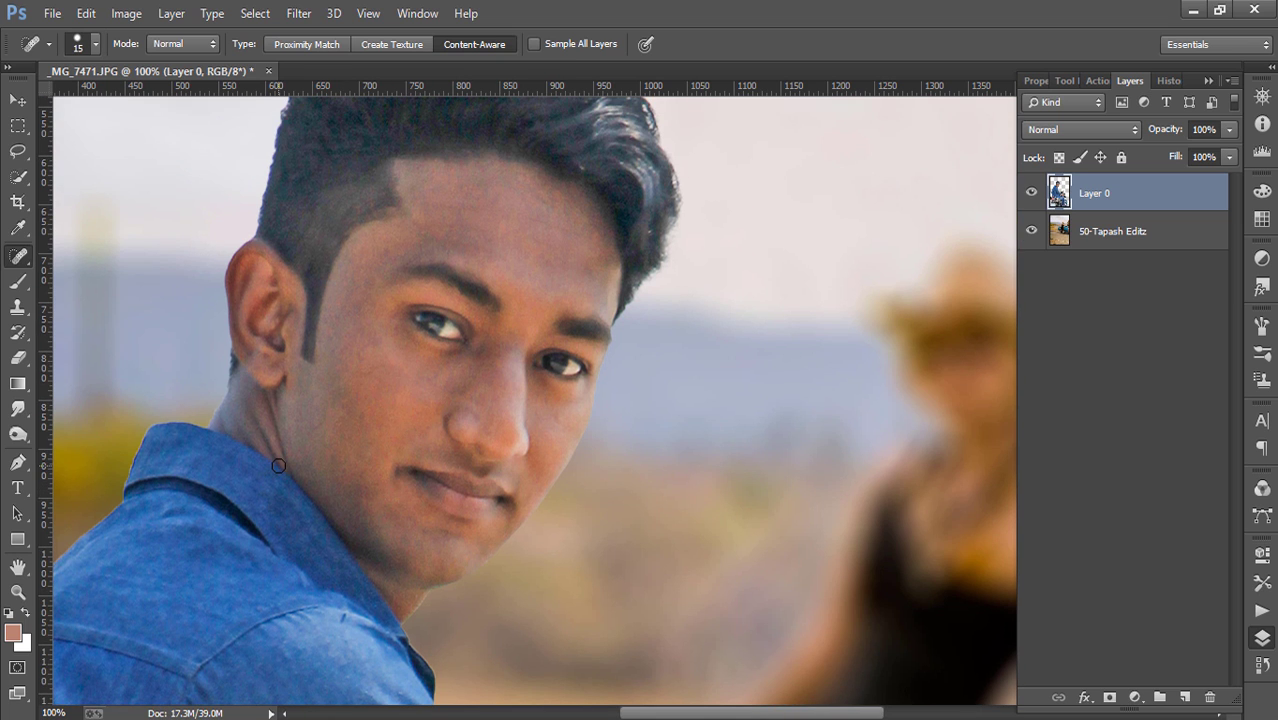
- Zoom out and scroll to review the shirt and the whole rider
key(ctrl+minus)
scroll(322, 442, down, 2)
scroll(322, 442, down, 3)
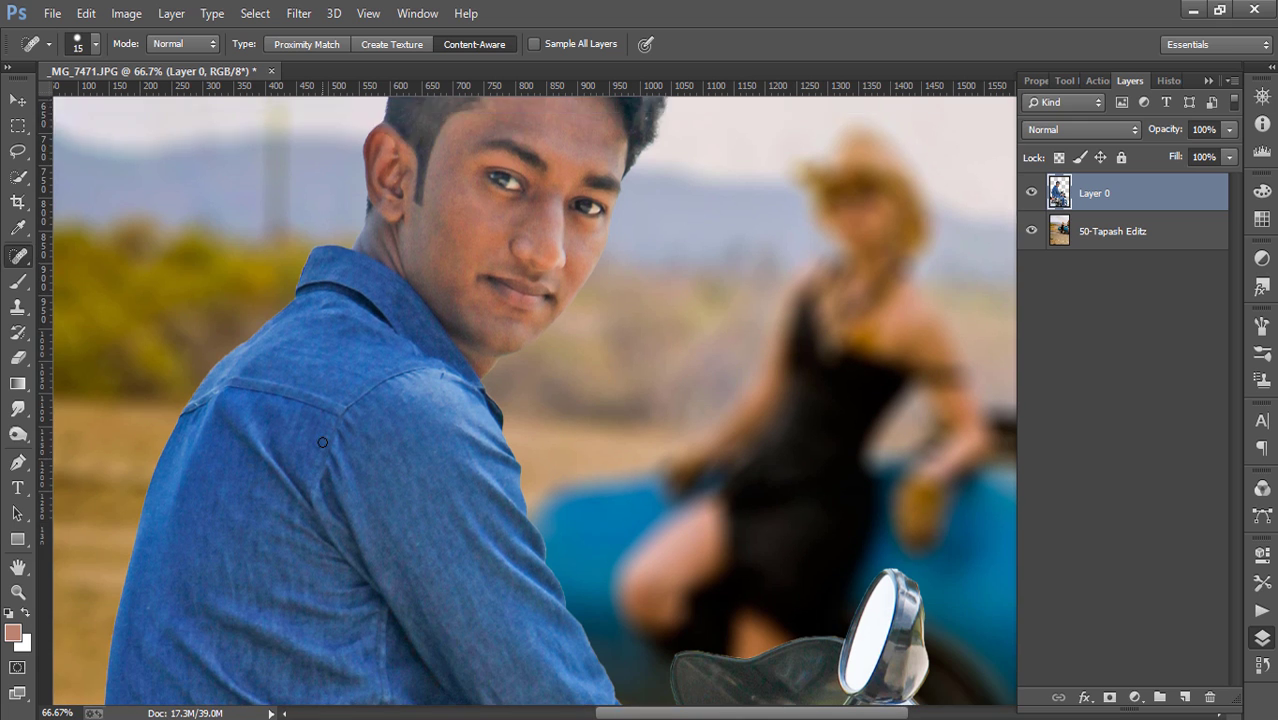
scroll(322, 442, down, 5)
scroll(322, 442, down, 3)
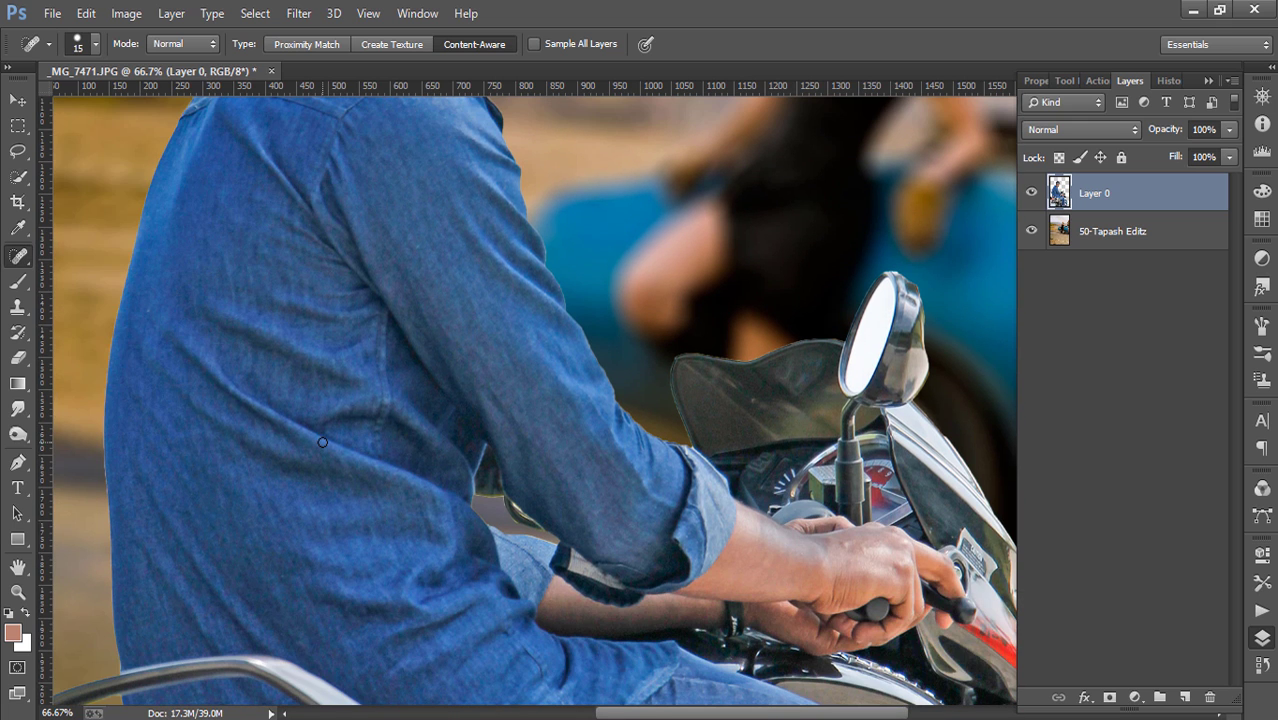
key(ctrl+minus)
scroll(669, 469, up, 5)
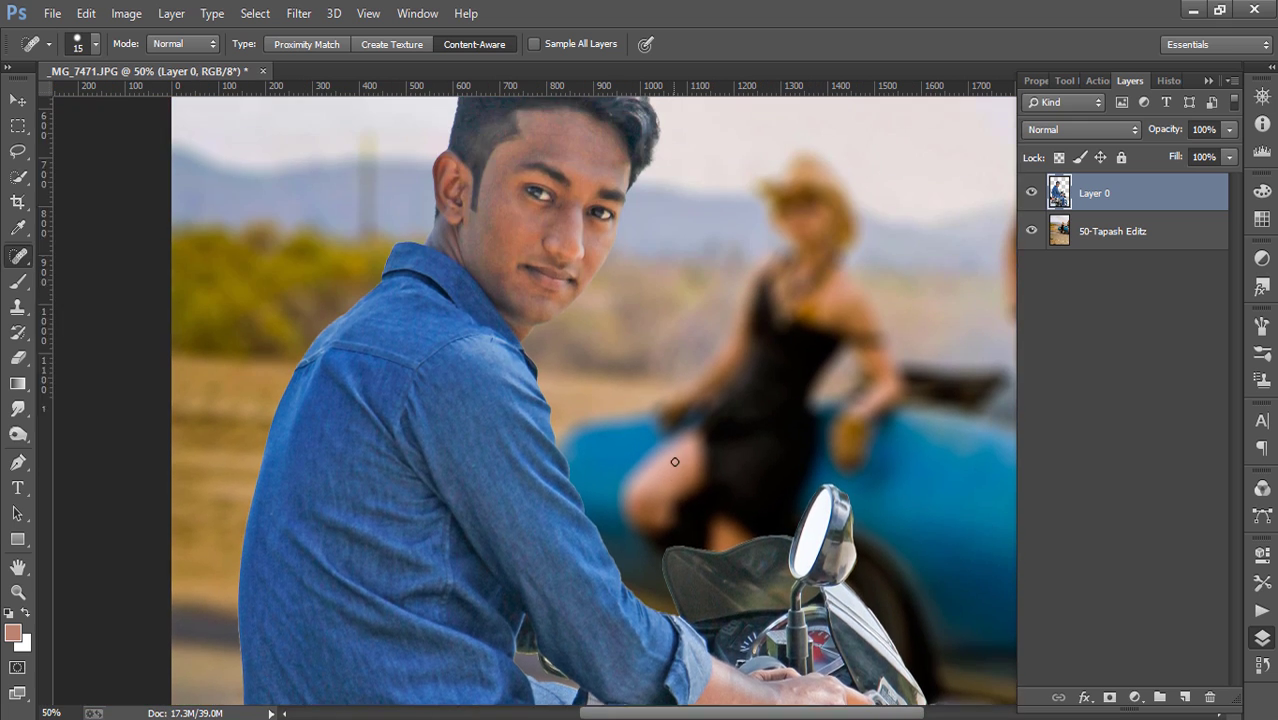
scroll(674, 461, up, 3)
- Lasso the rider's head and copy it to a new layer
drag(17, 150, 82, 152)
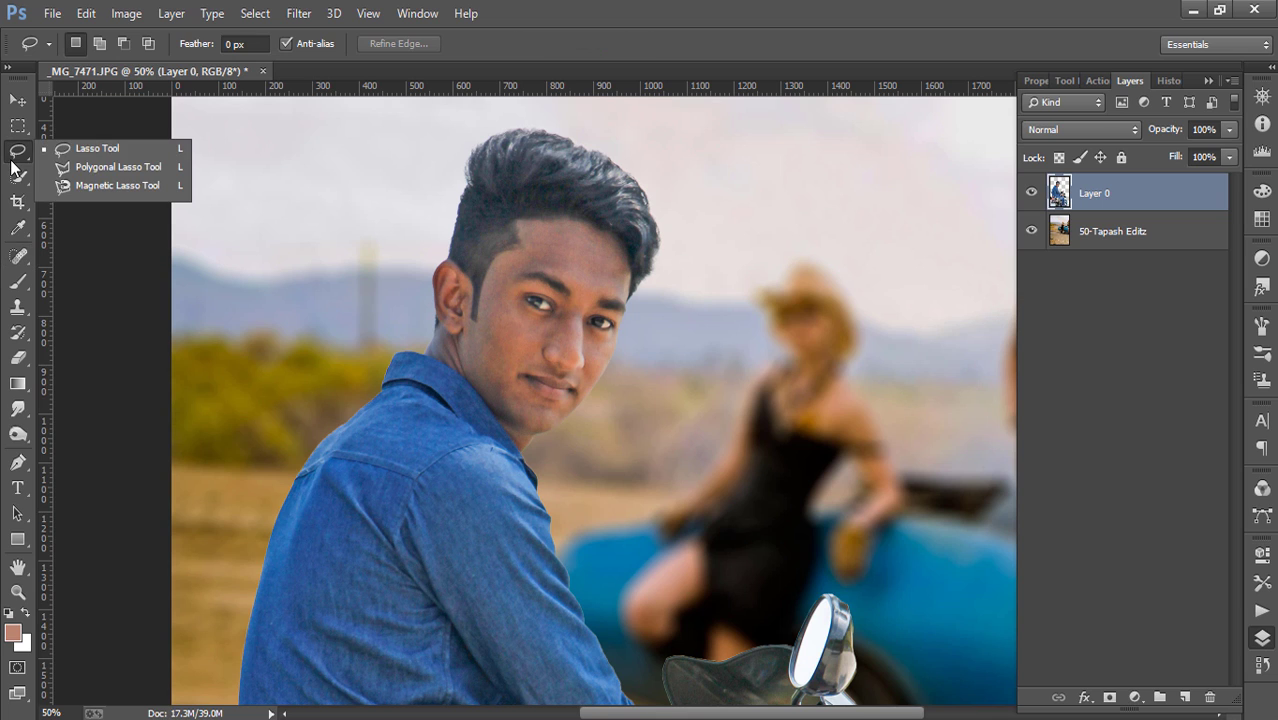
click(82, 150)
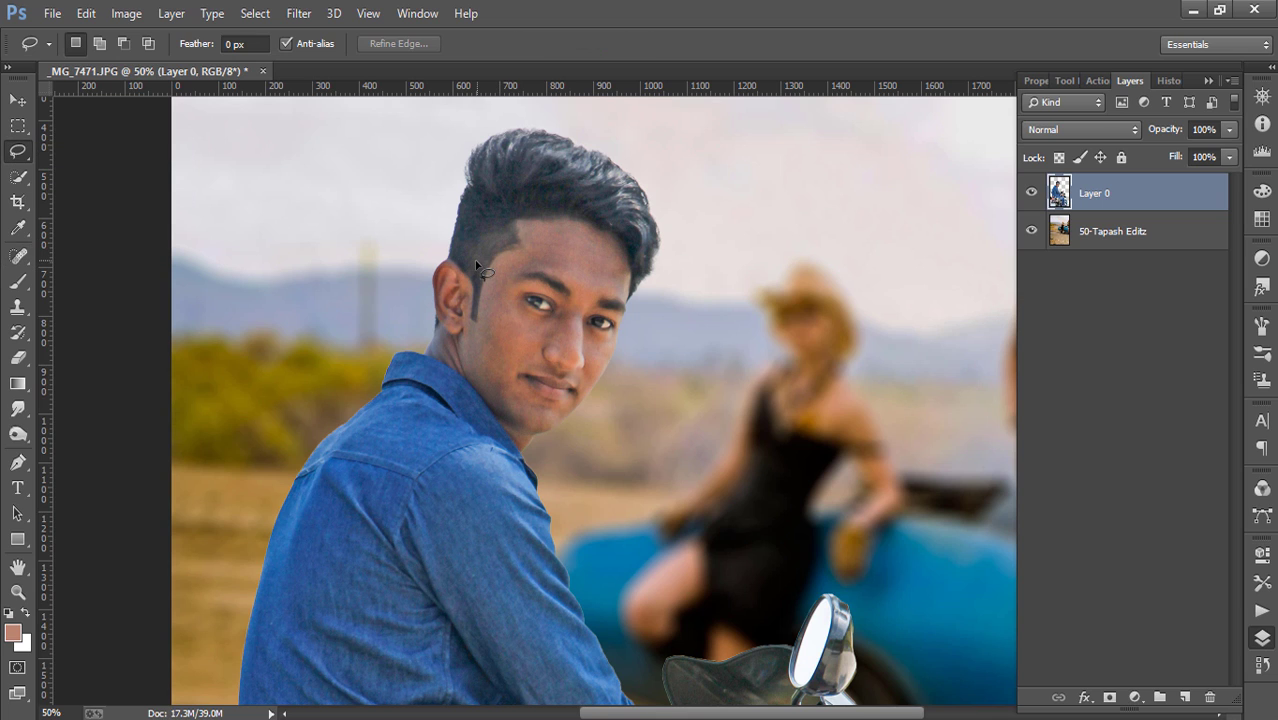
drag(476, 262, 509, 497)
drag(618, 411, 493, 213)
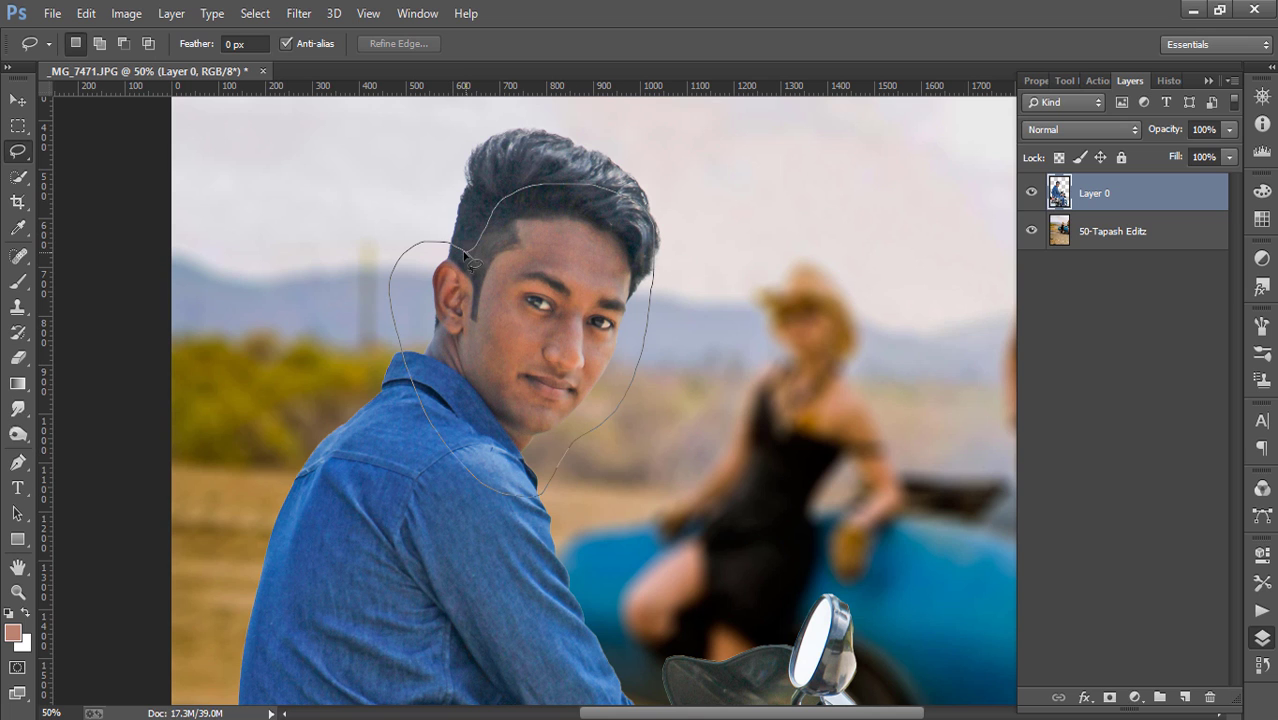
drag(466, 258, 470, 262)
right_click(600, 285)
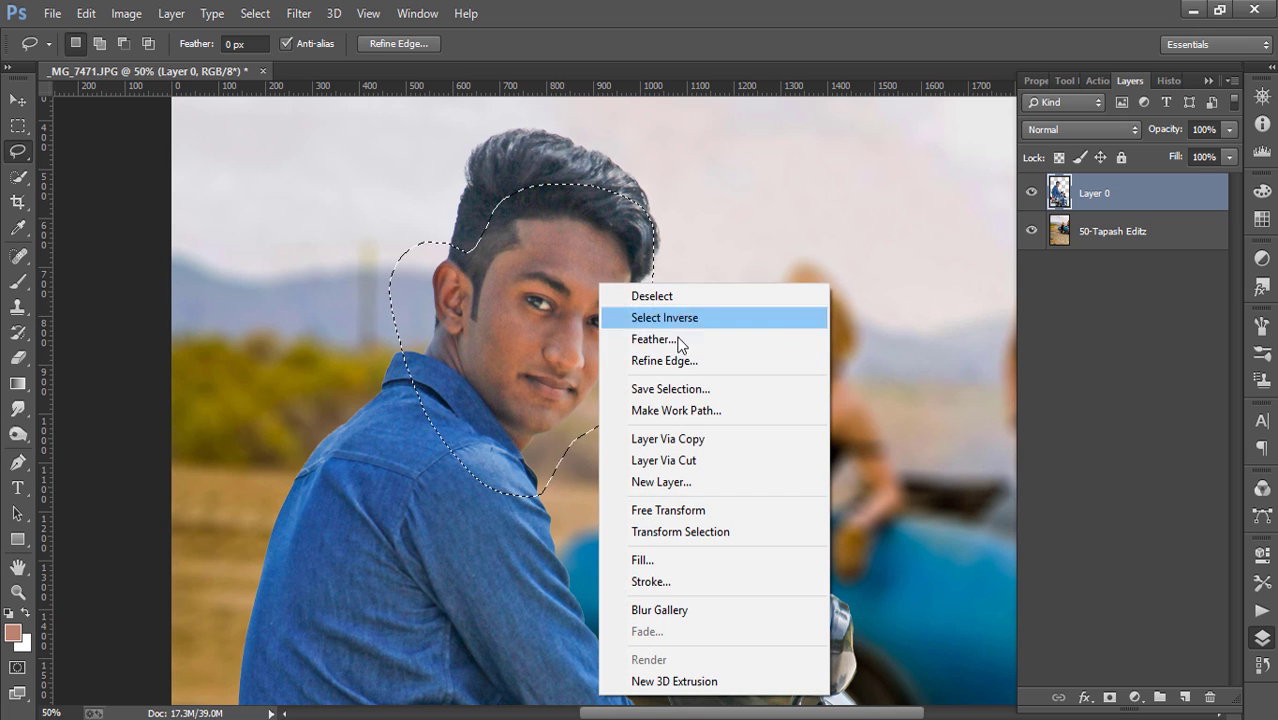
click(693, 447)
- On Layer 0, lasso the hand on the handlebar and copy it to a new layer
key(ctrl+minus)
key(ctrl+minus)
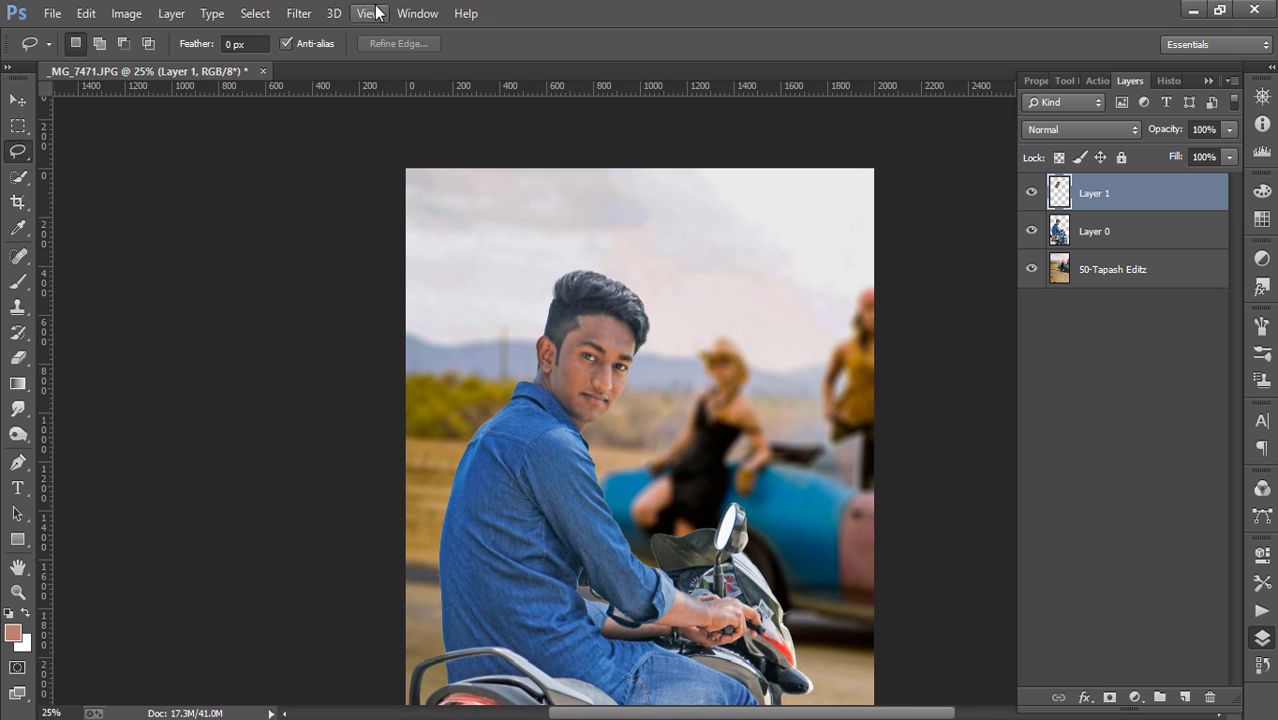
scroll(660, 293, down, 2)
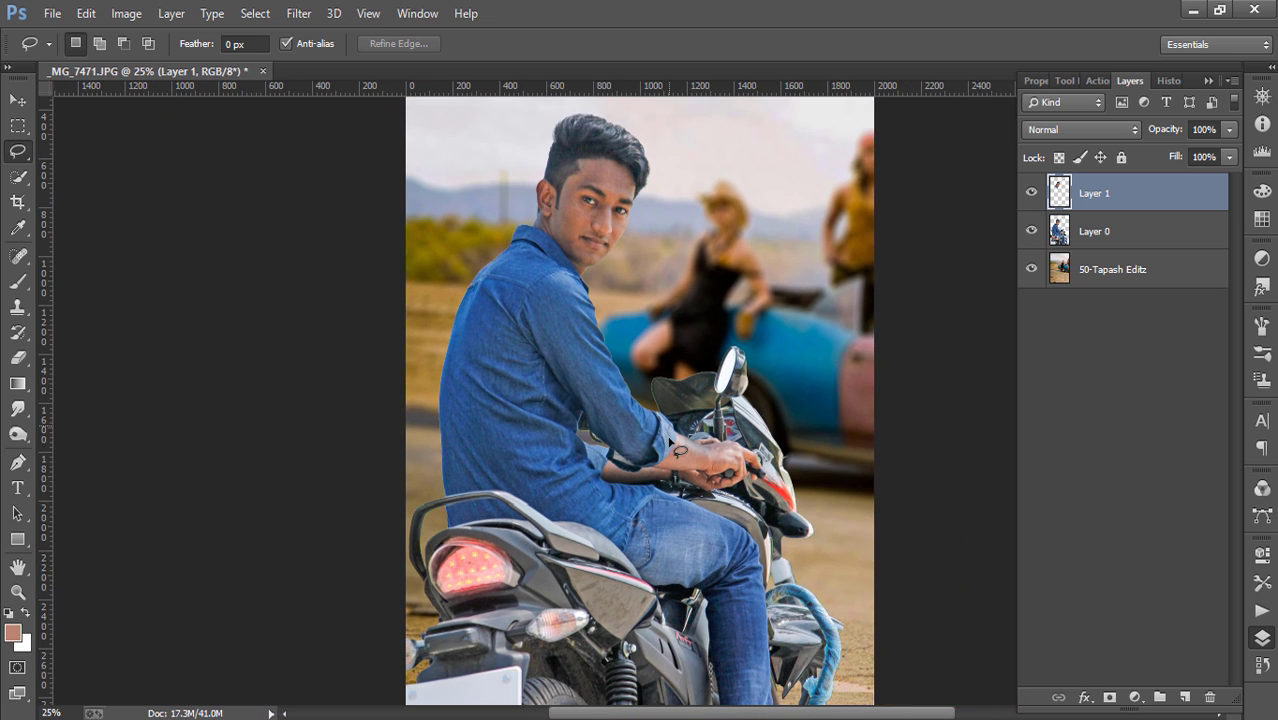
ctrl+click(1048, 218)
click(1106, 232)
key(ctrl+d)
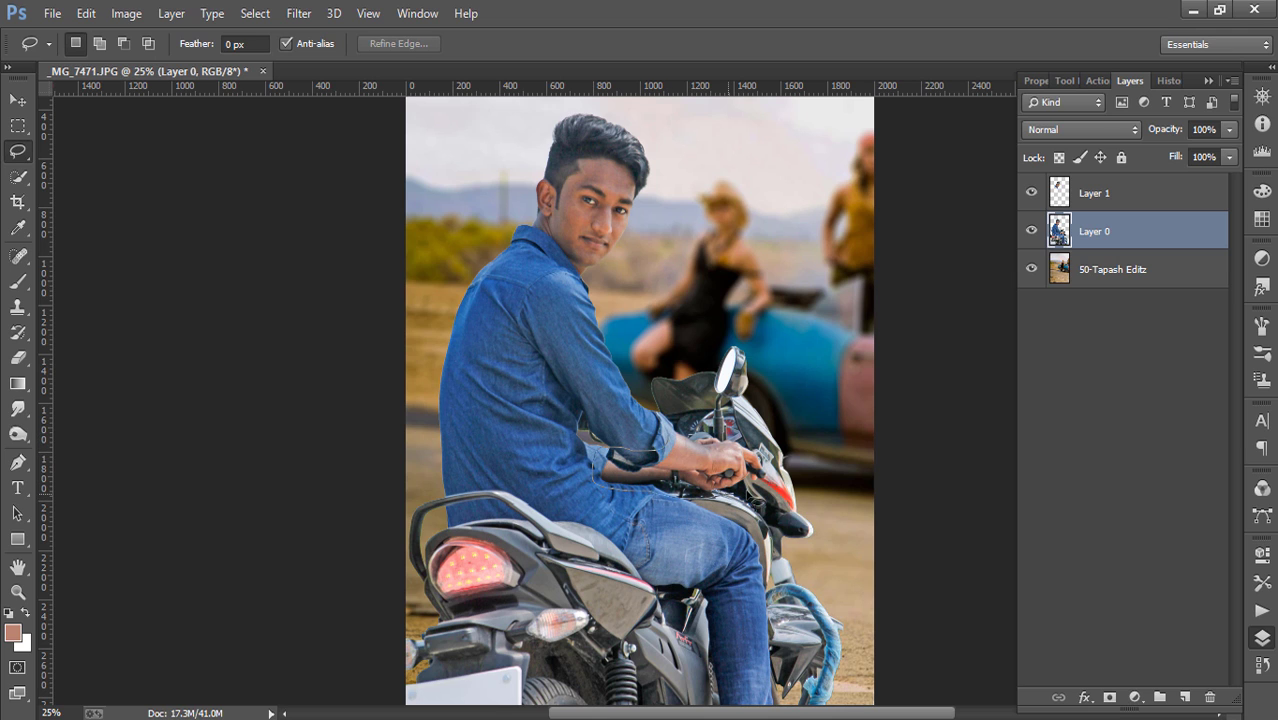
drag(776, 480, 699, 441)
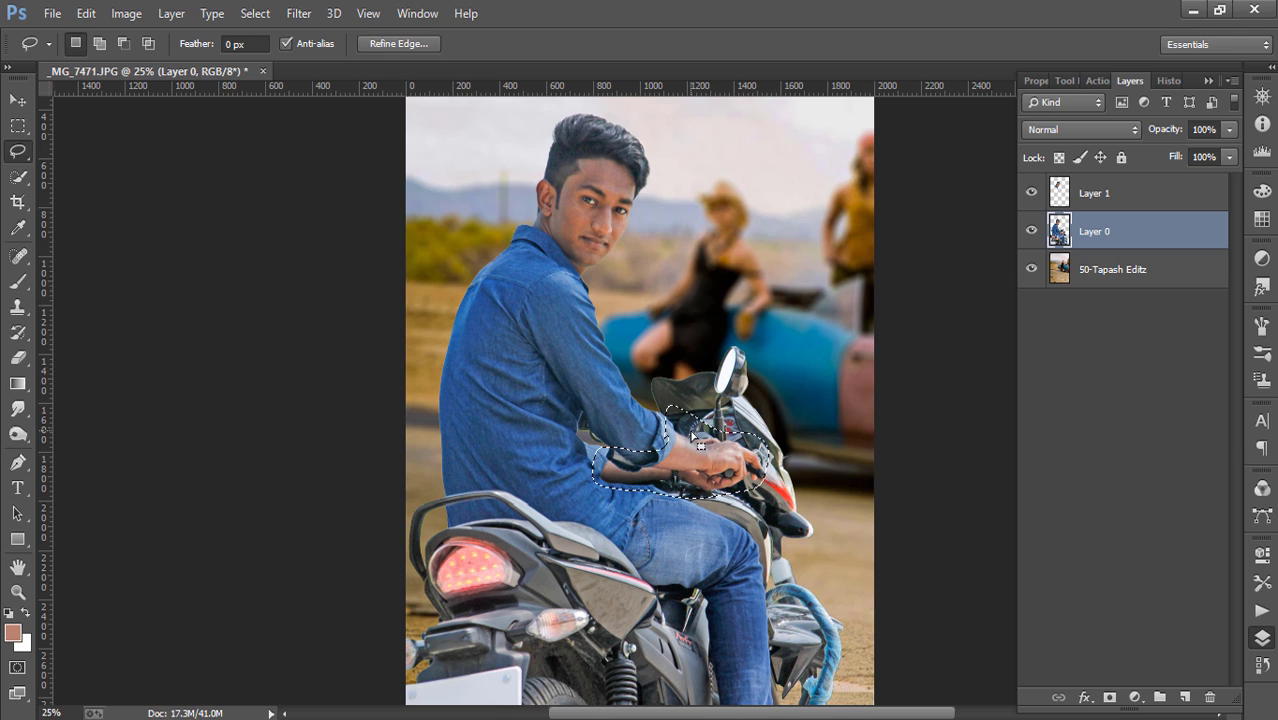
right_click(699, 441)
click(790, 174)
- Merge the head and hand copies into a single Layer 1
ctrl+click(1147, 195)
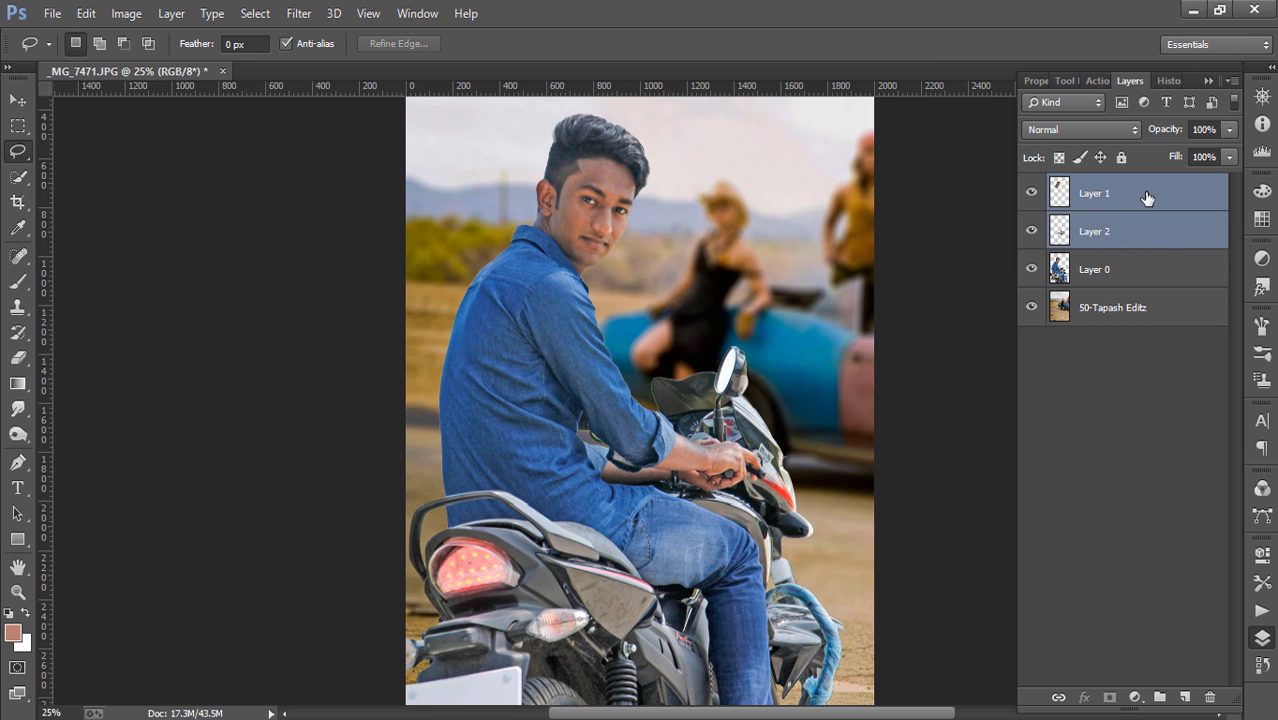
right_click(1147, 203)
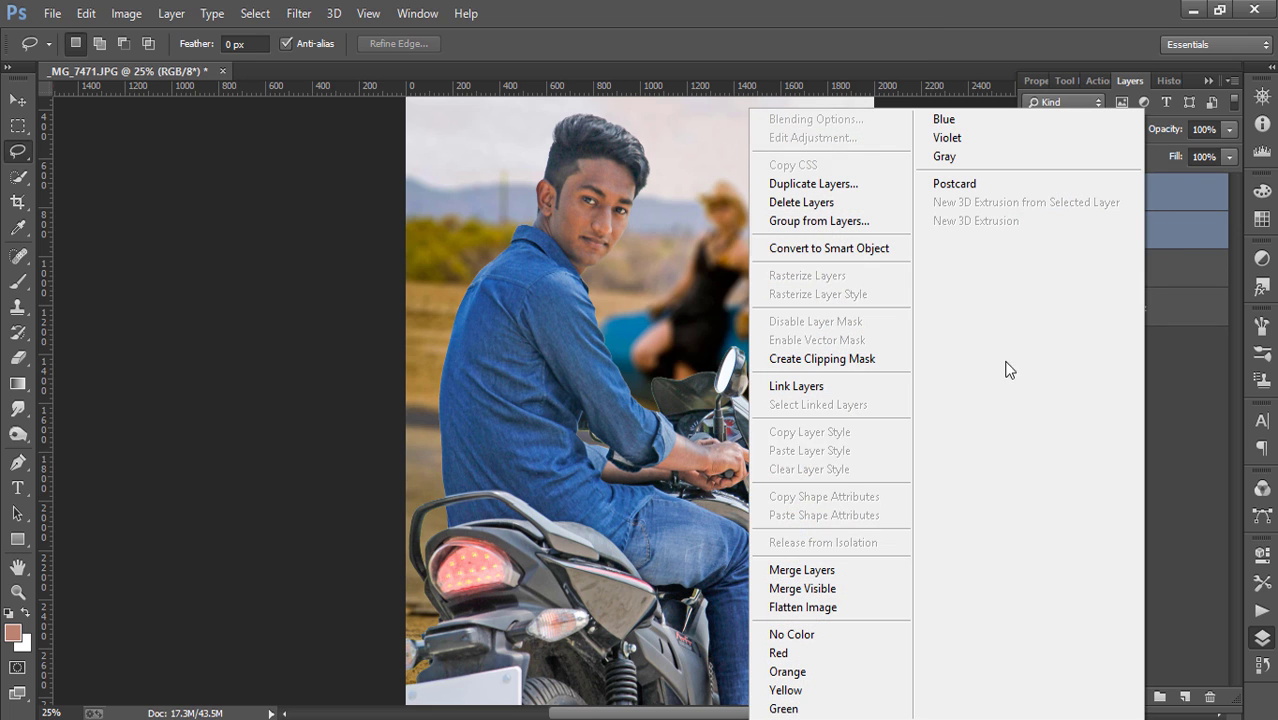
click(816, 569)
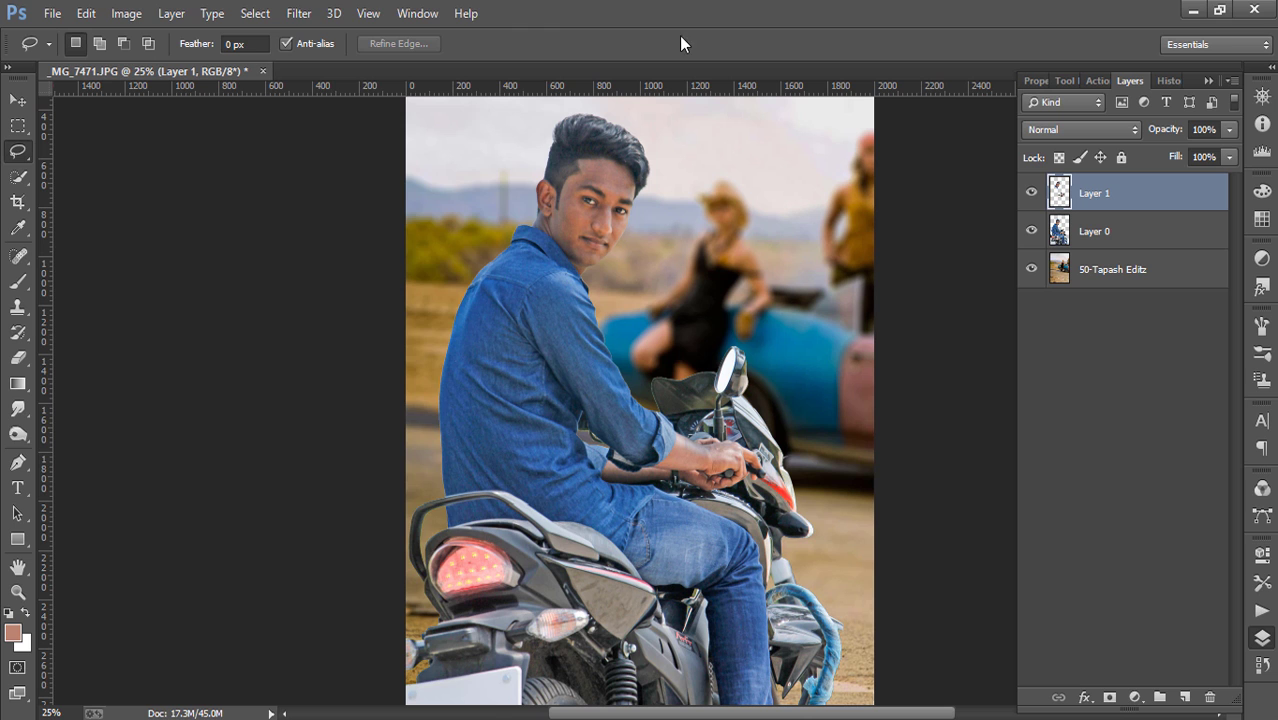
- Apply Noiseware Professional noise reduction to the head and hand layer
click(299, 13)
click(592, 488)
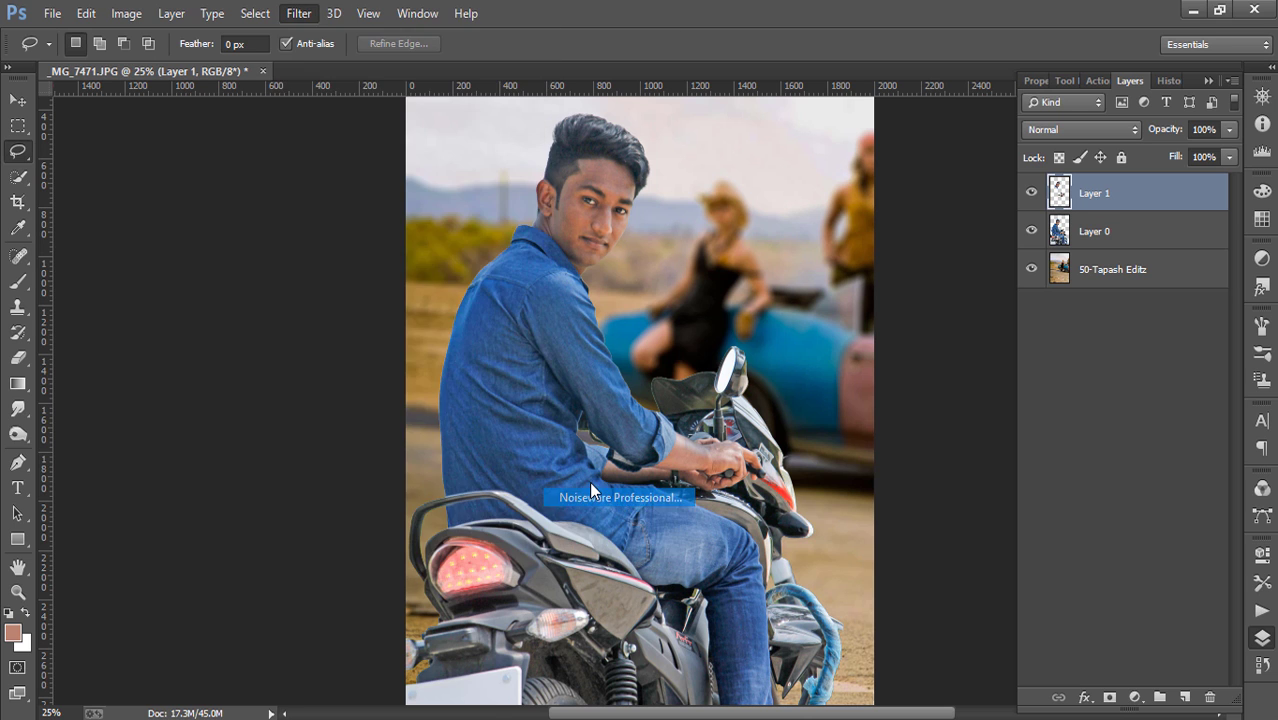
drag(993, 360, 1016, 378)
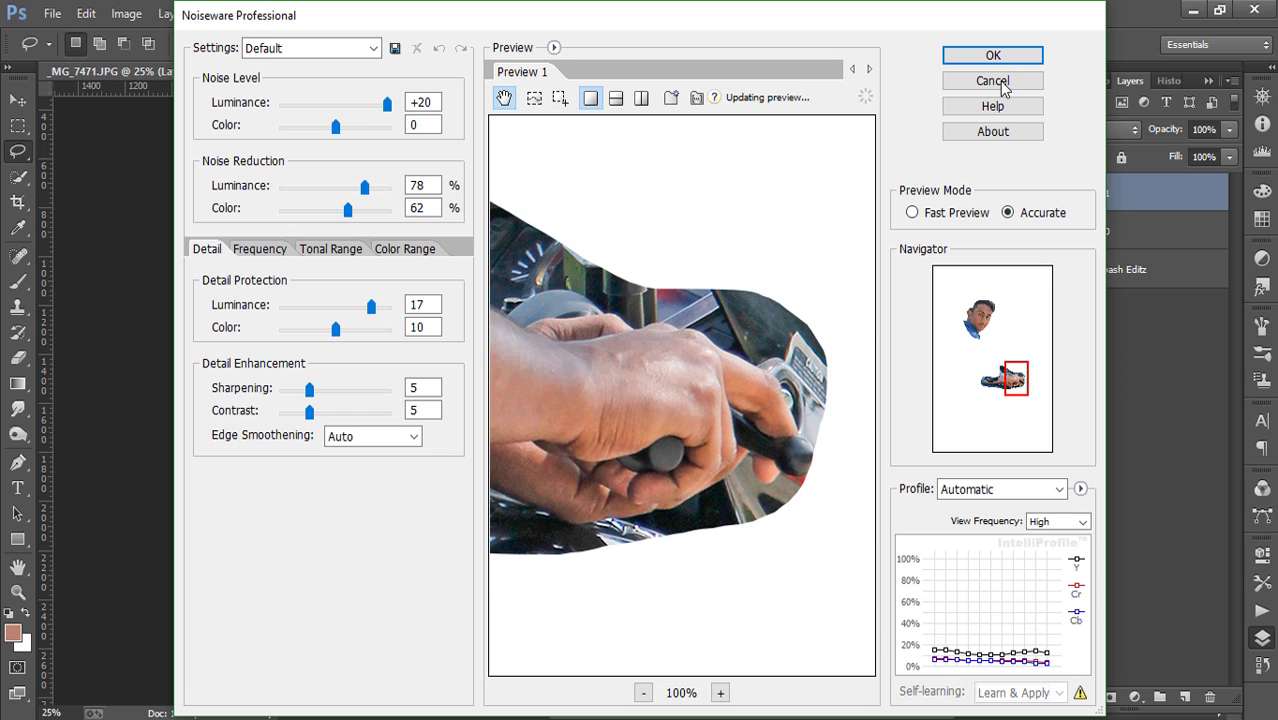
click(993, 55)
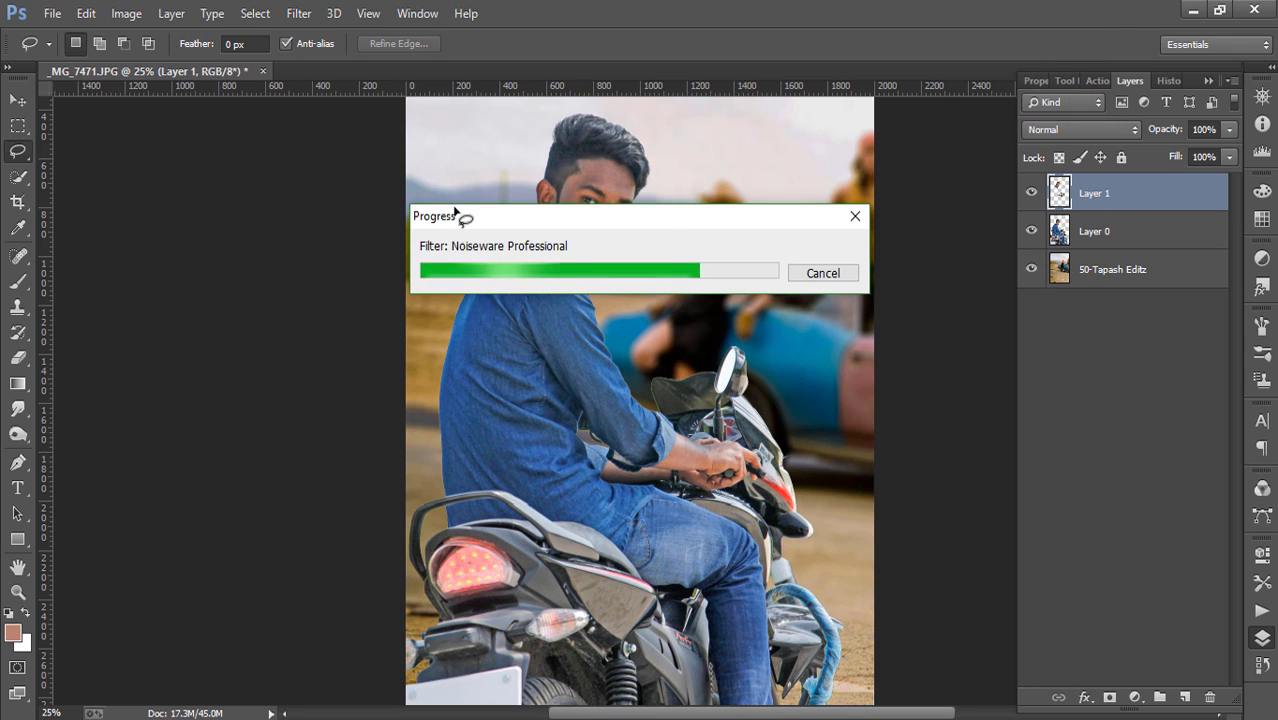
- Apply a Curves adjustment raising input 127 to output 152
click(140, 15)
click(423, 101)
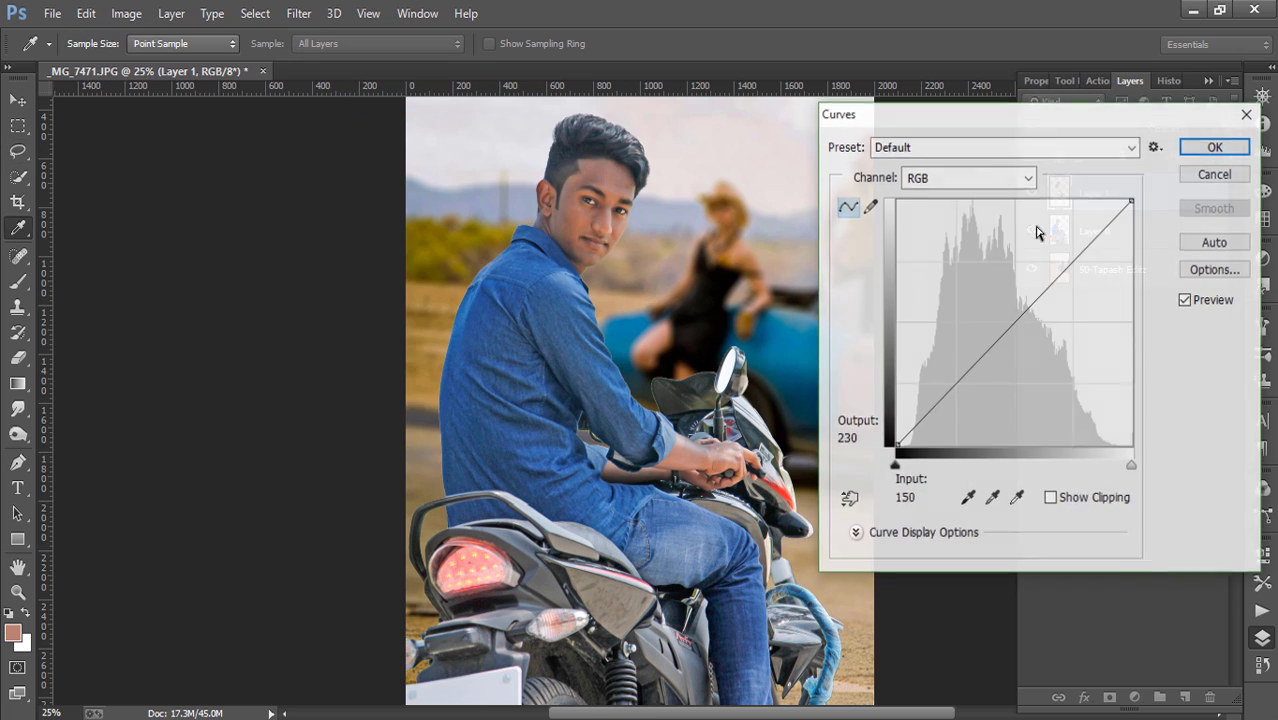
drag(1020, 308, 1014, 298)
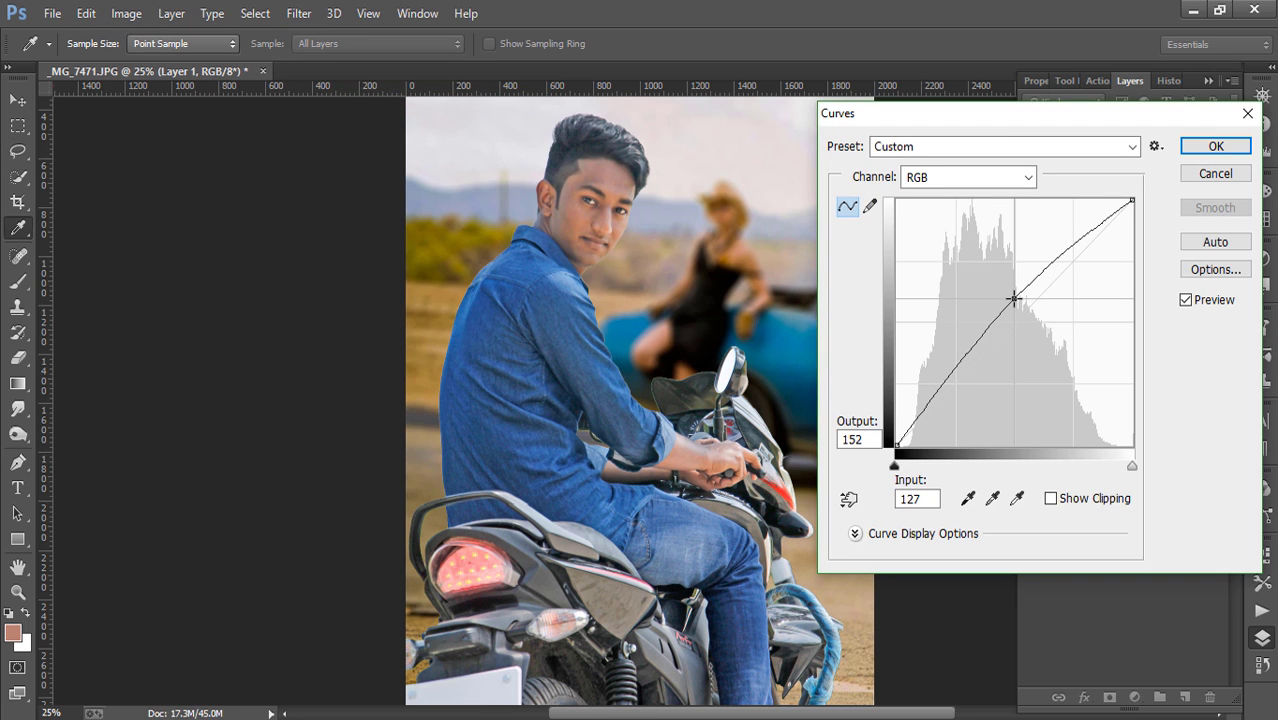
click(1216, 146)
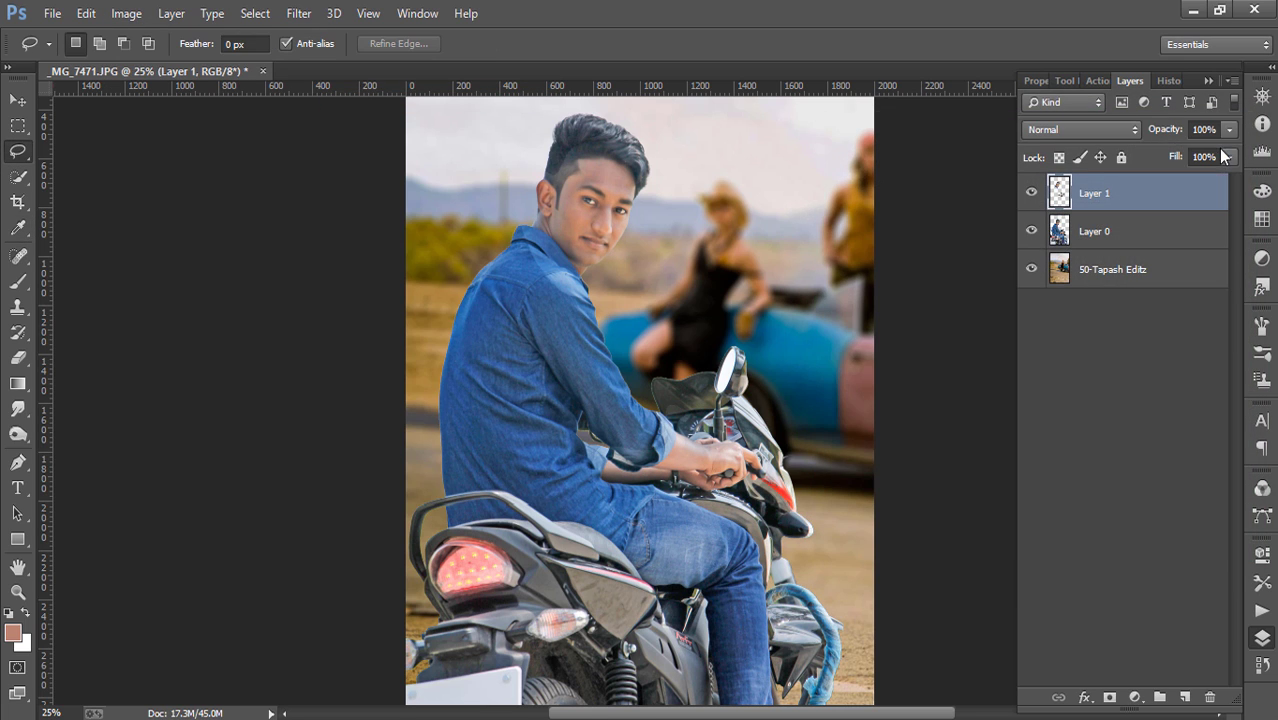
click(17, 358)
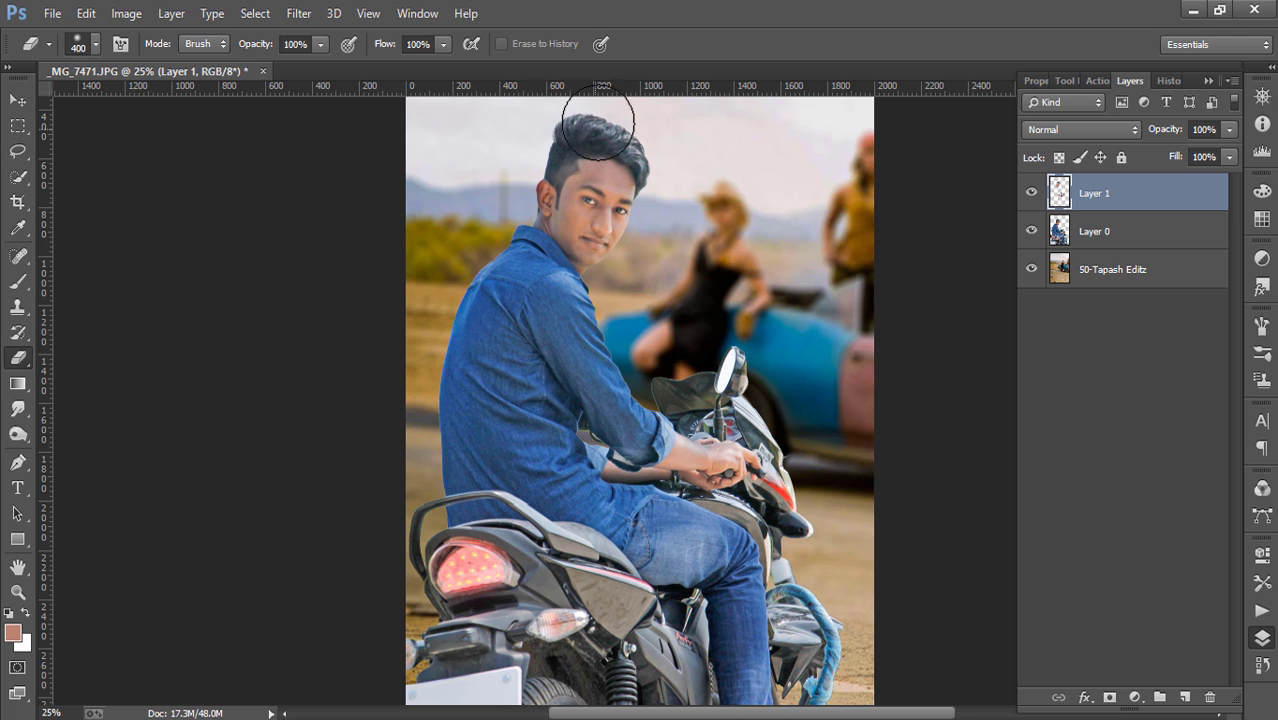
- Erase stray areas around the hair and the jeans and seat
drag(619, 120, 665, 134)
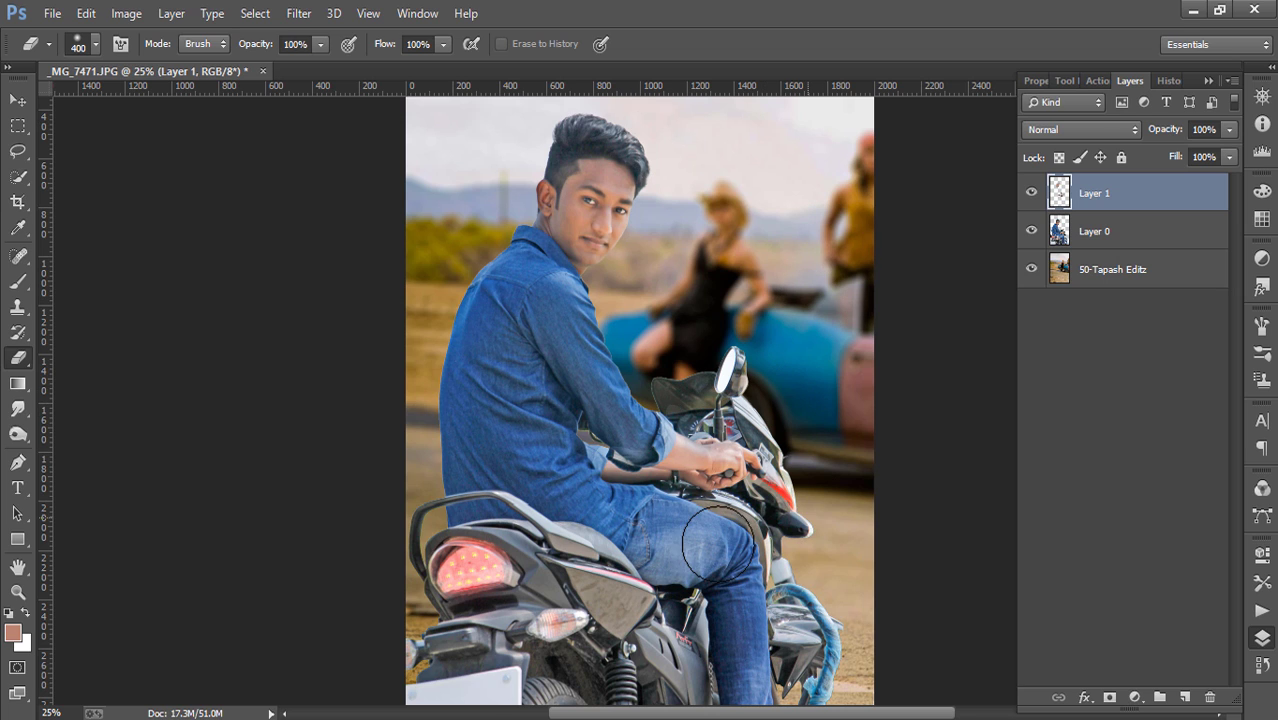
drag(690, 538, 668, 371)
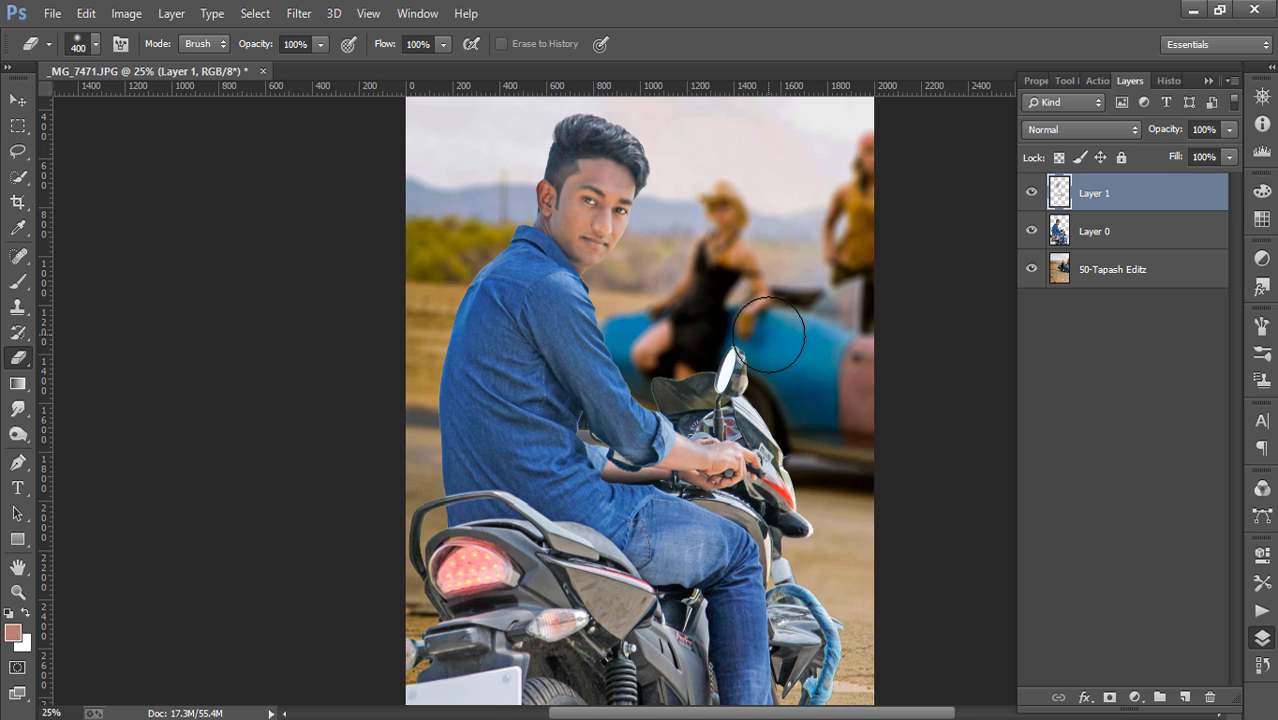
key(ctrl+minus)
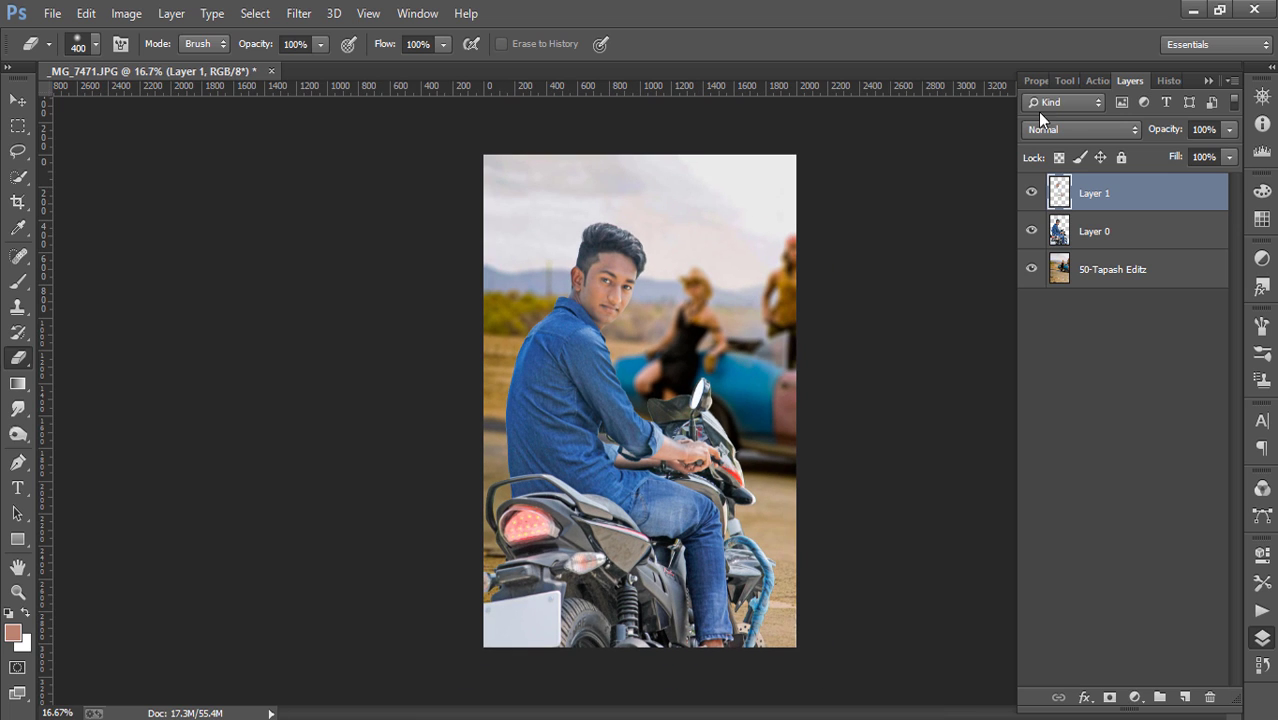
- Merge Layer 0 and Layer 1 into a single Layer 1
shift+click(1115, 230)
right_click(1115, 230)
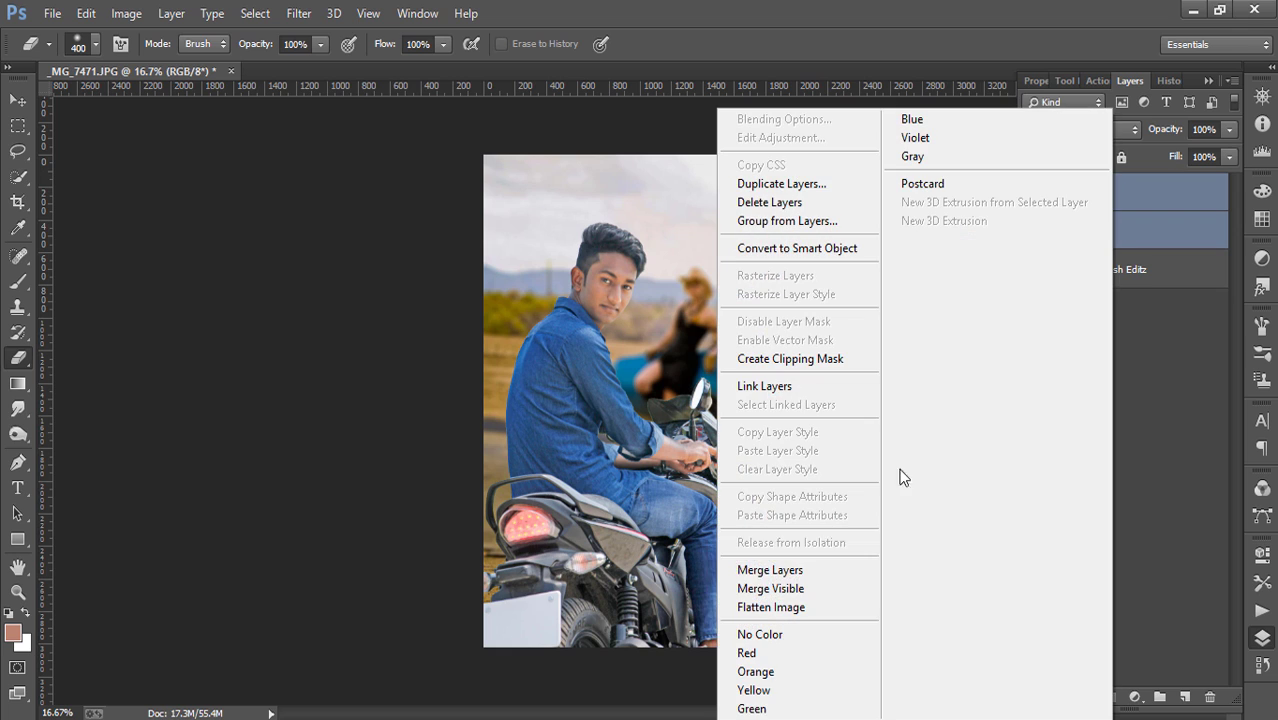
click(789, 572)
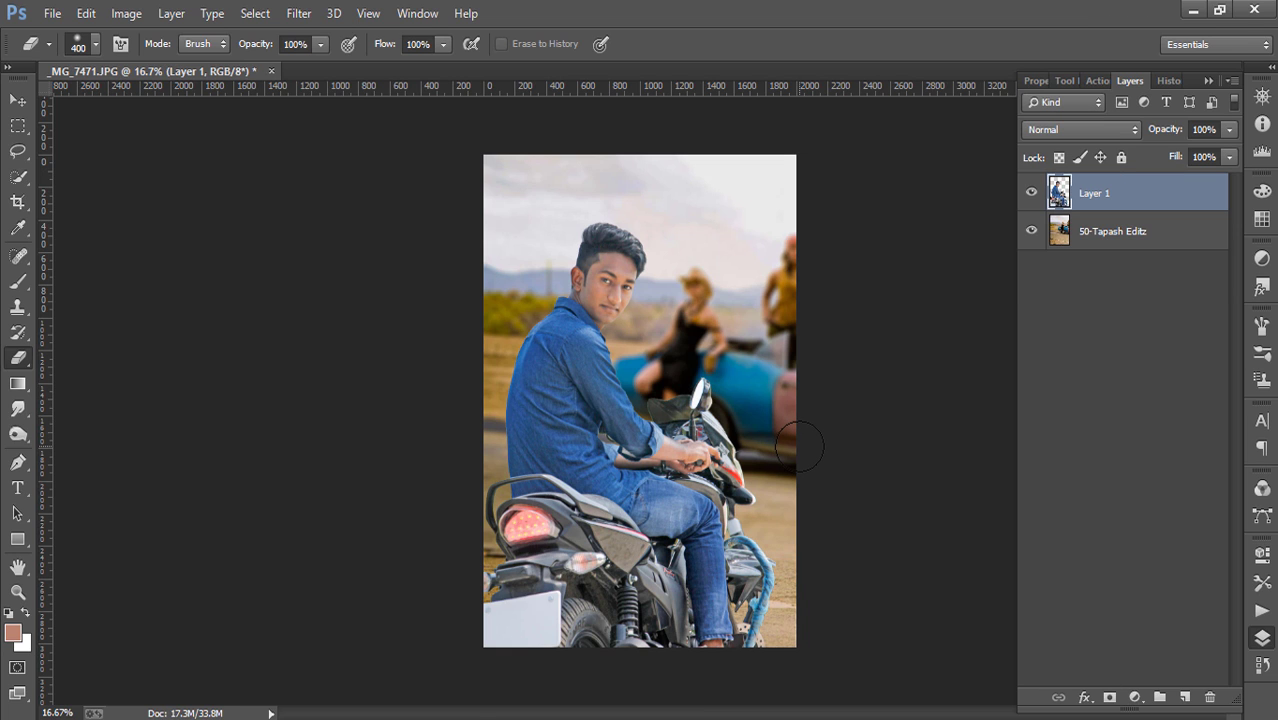
key(ctrl+plus)
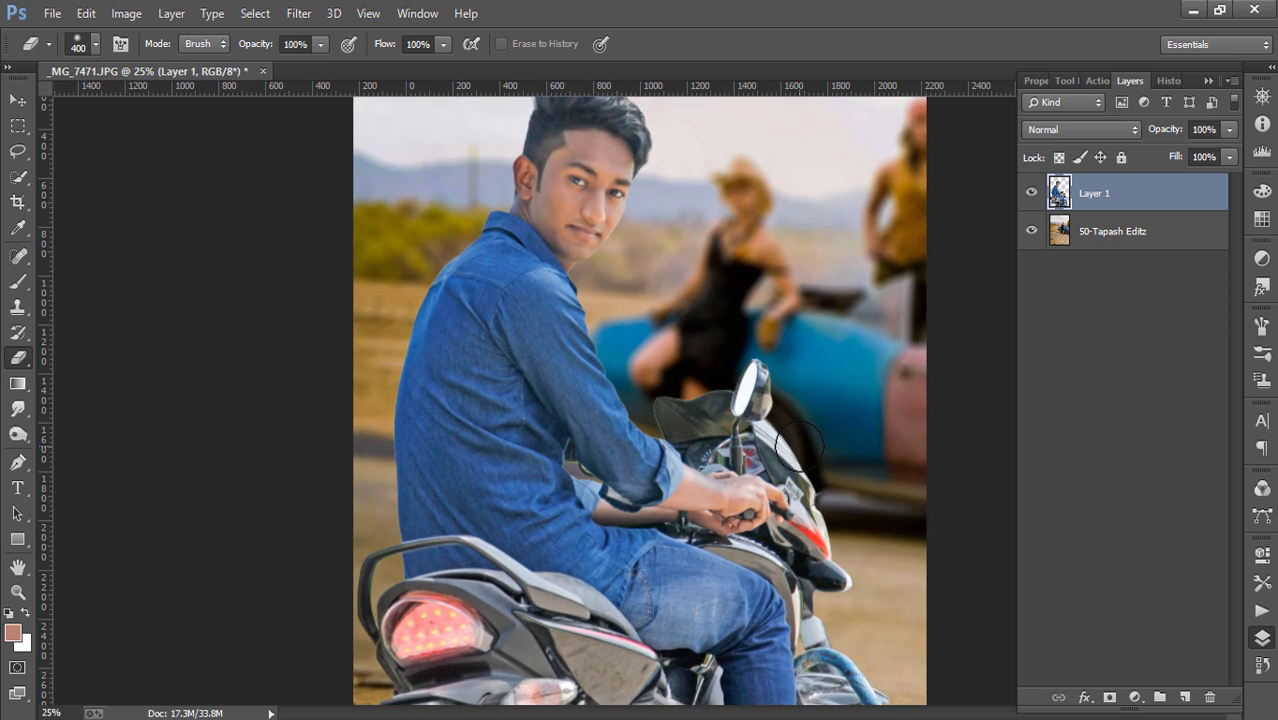
key(ctrl+plus)
key(ctrl+plus)
scroll(780, 410, up, 3)
scroll(775, 370, up, 2)
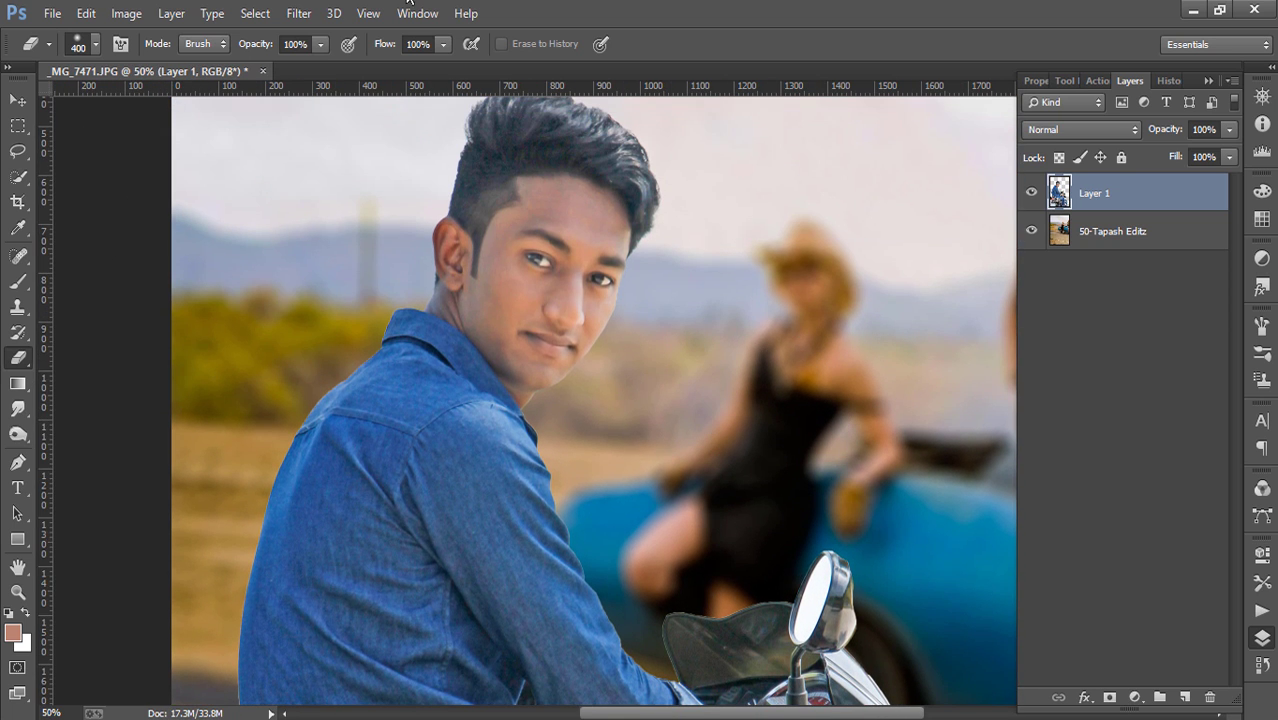
- Add a new Layer 2 and sample the rider's skin tone with the Eyedropper
click(1185, 697)
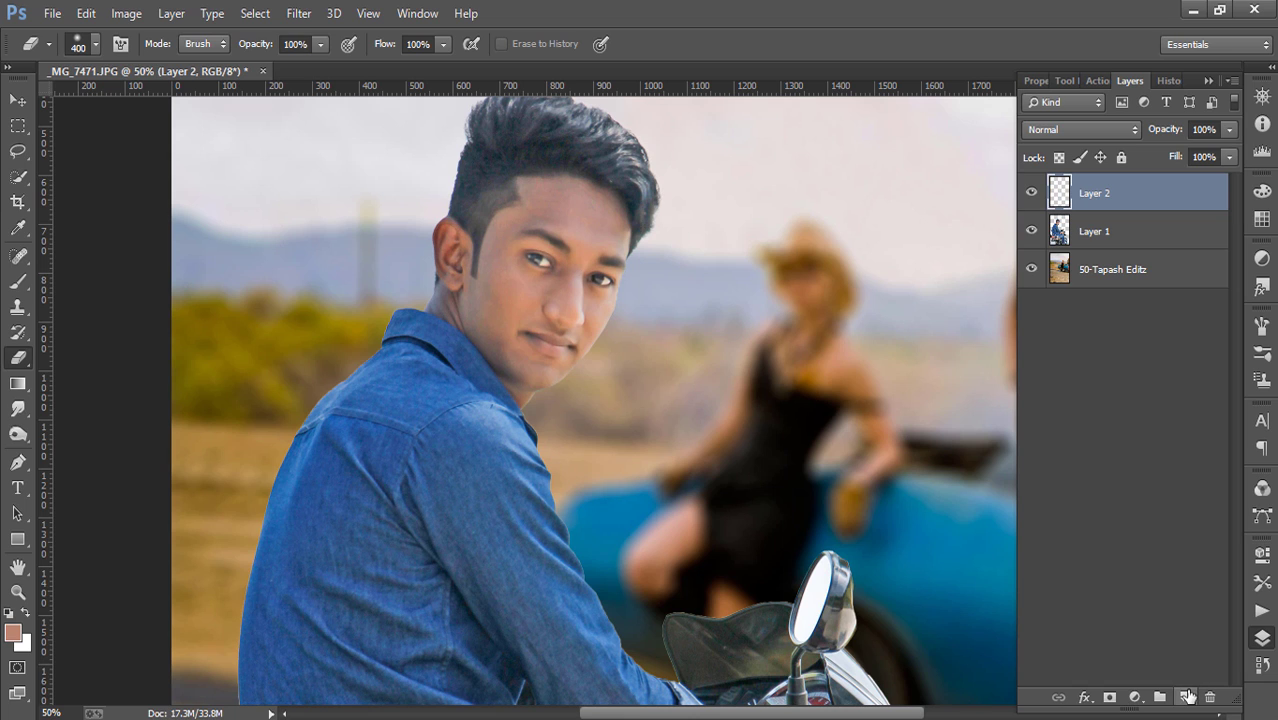
click(18, 280)
click(17, 228)
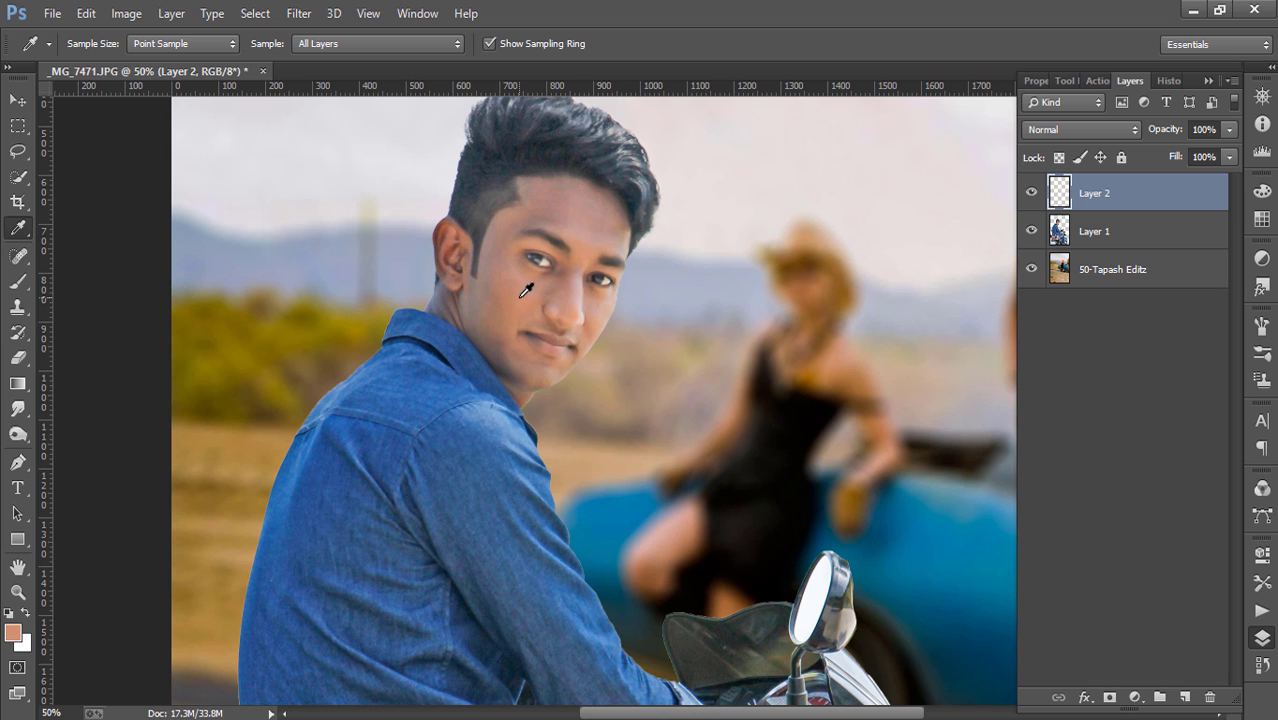
key(ctrl+minus)
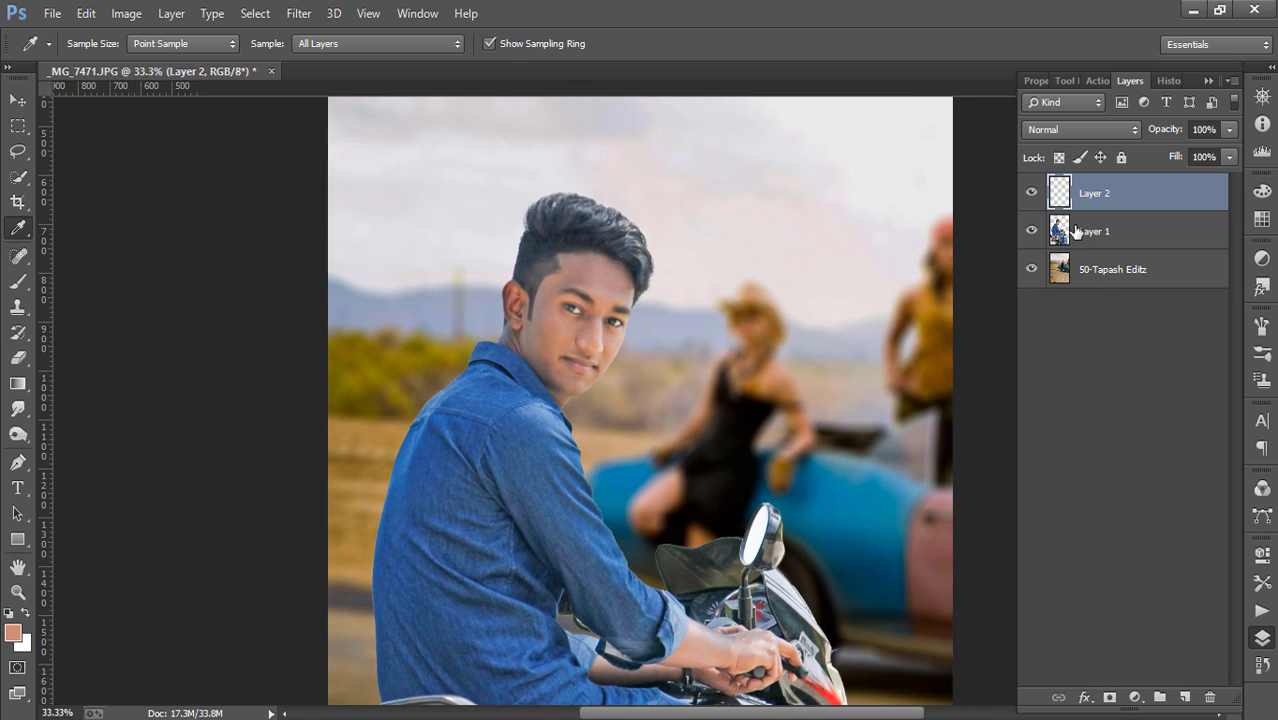
key(ctrl+minus)
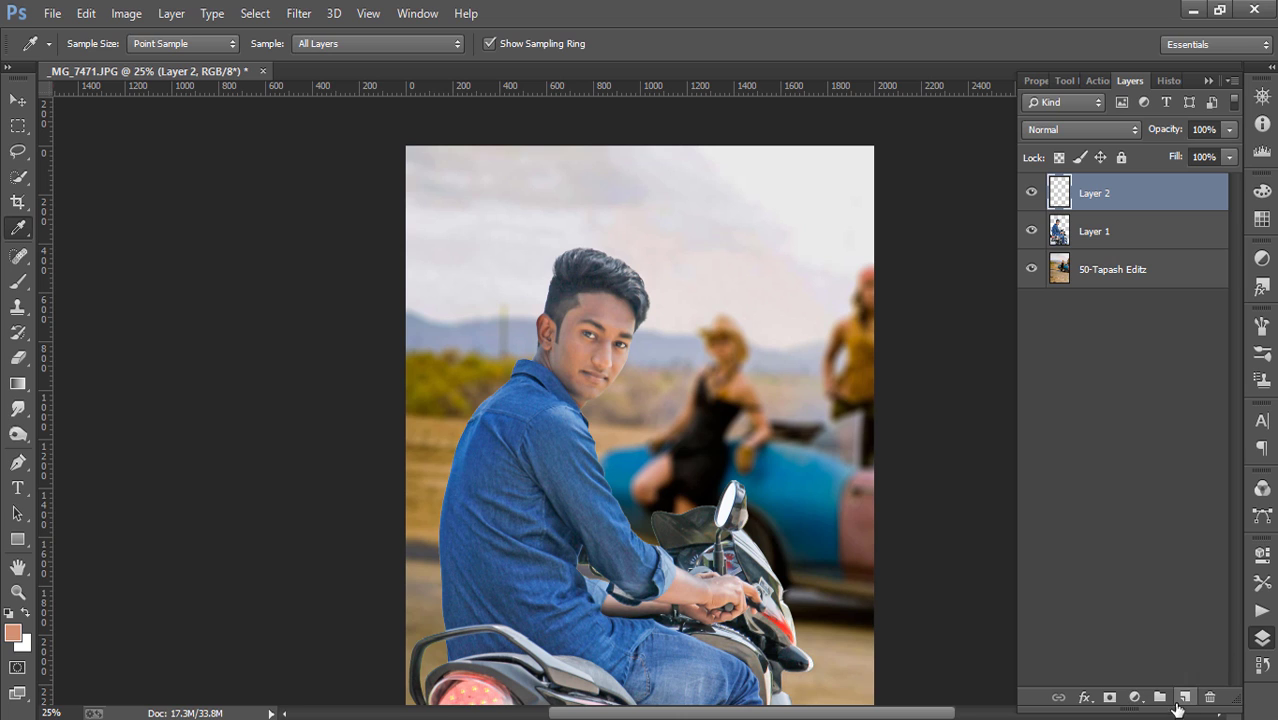
- Set Layer 2 opacity to 26% and size the soft brush to 125
click(1228, 131)
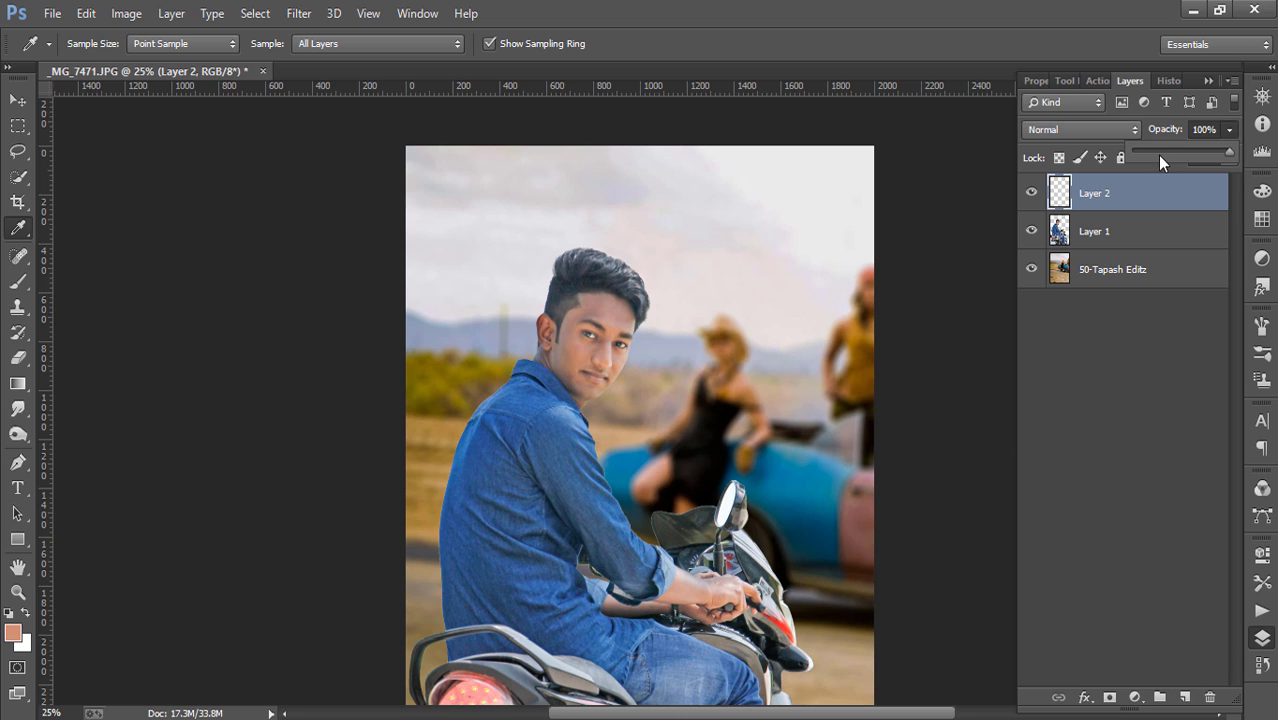
click(17, 281)
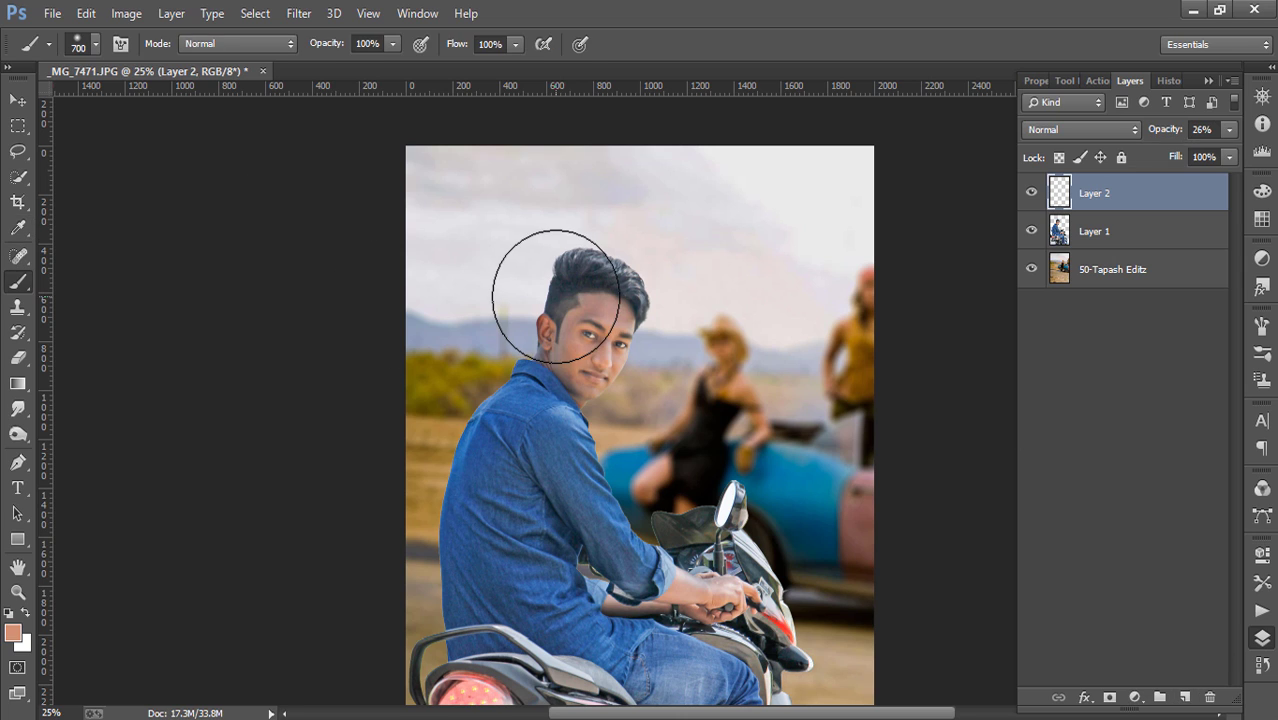
key(bracketleft)
key(bracketleft)
key(bracketleft)
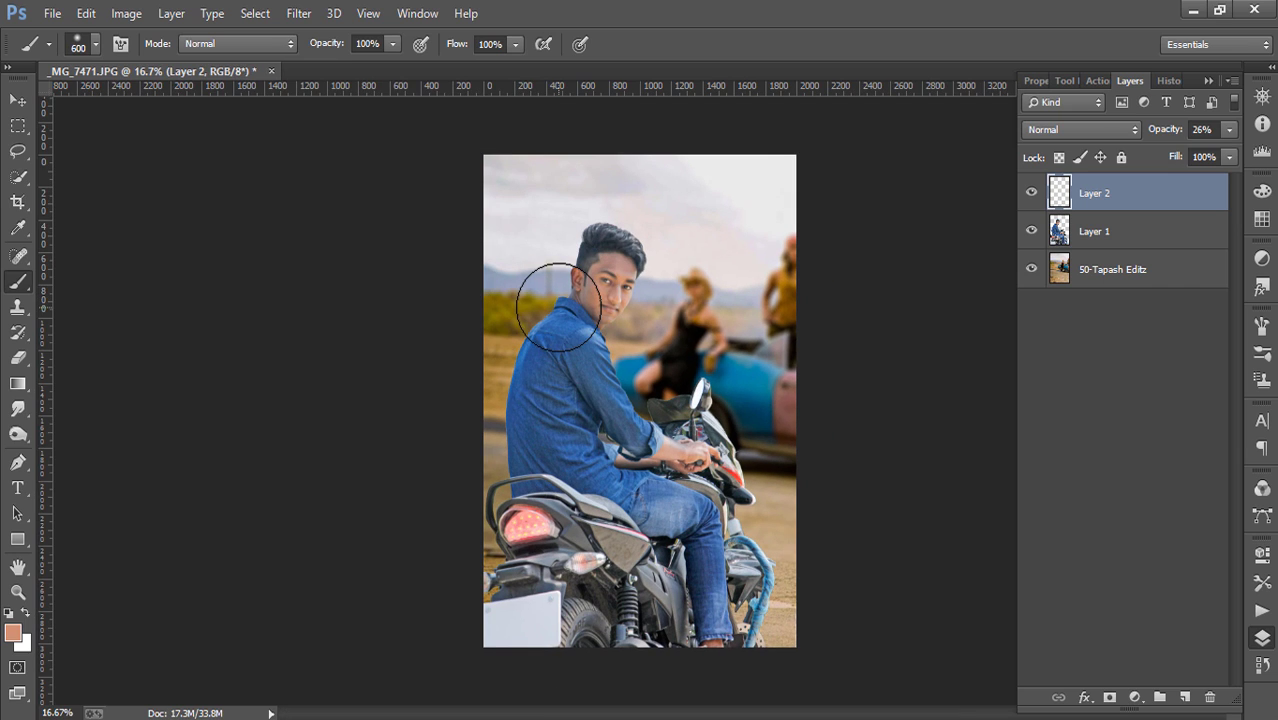
key(bracketleft)
key(bracketleft)
key(bracketleft)
key(bracketleft)
key(bracketleft)
key(bracketleft)
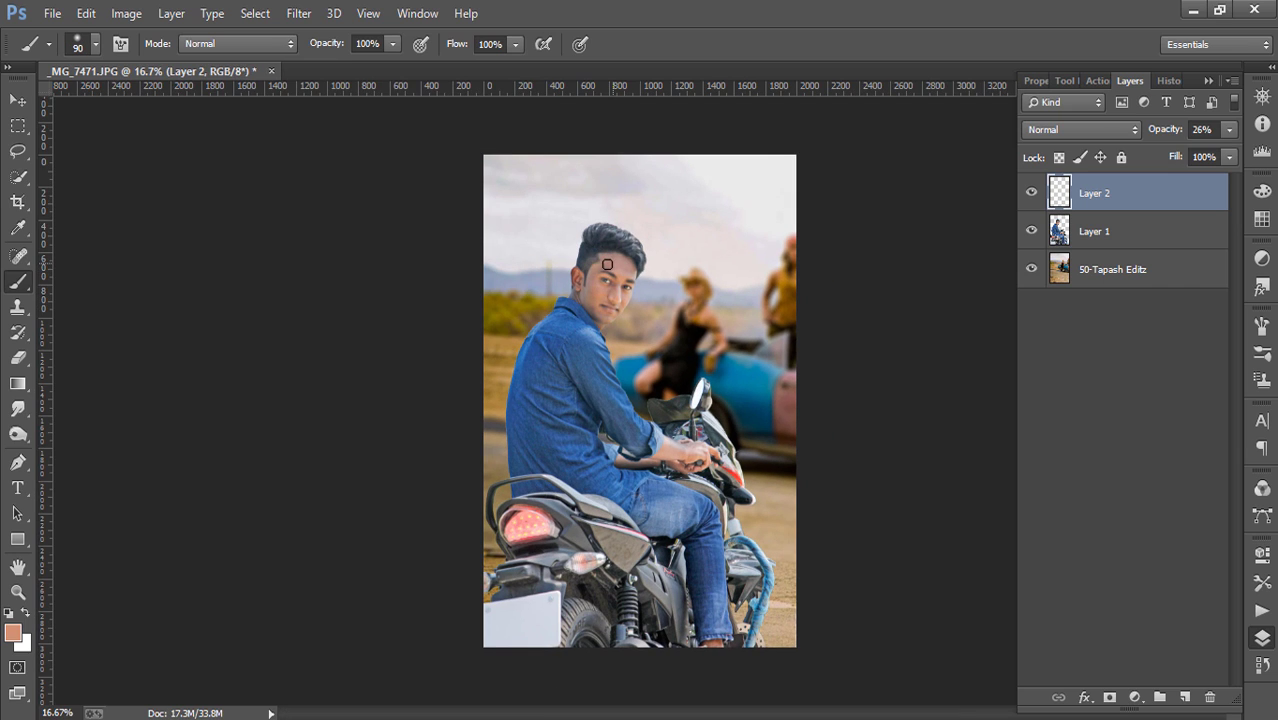
key(bracketright)
key(bracketright)
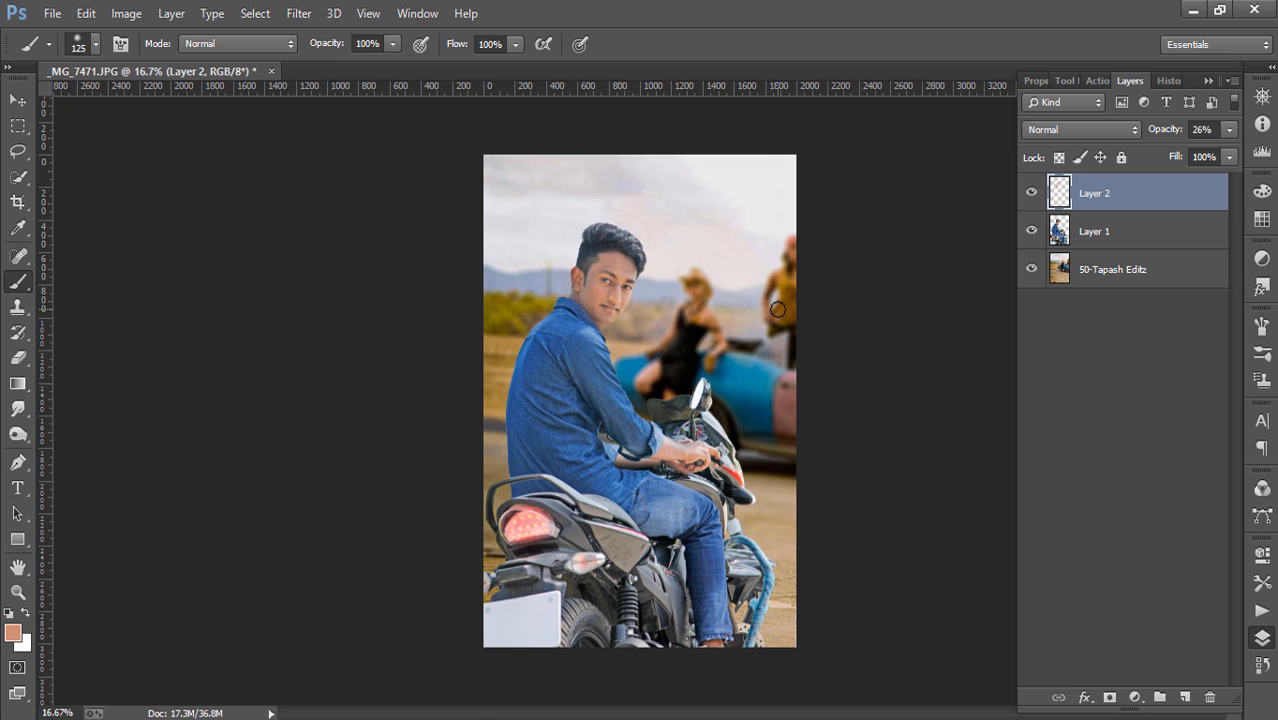
- Merge Layer 1 and Layer 2, and hide the backdrop to view the cut-out rider
shift+click(1134, 220)
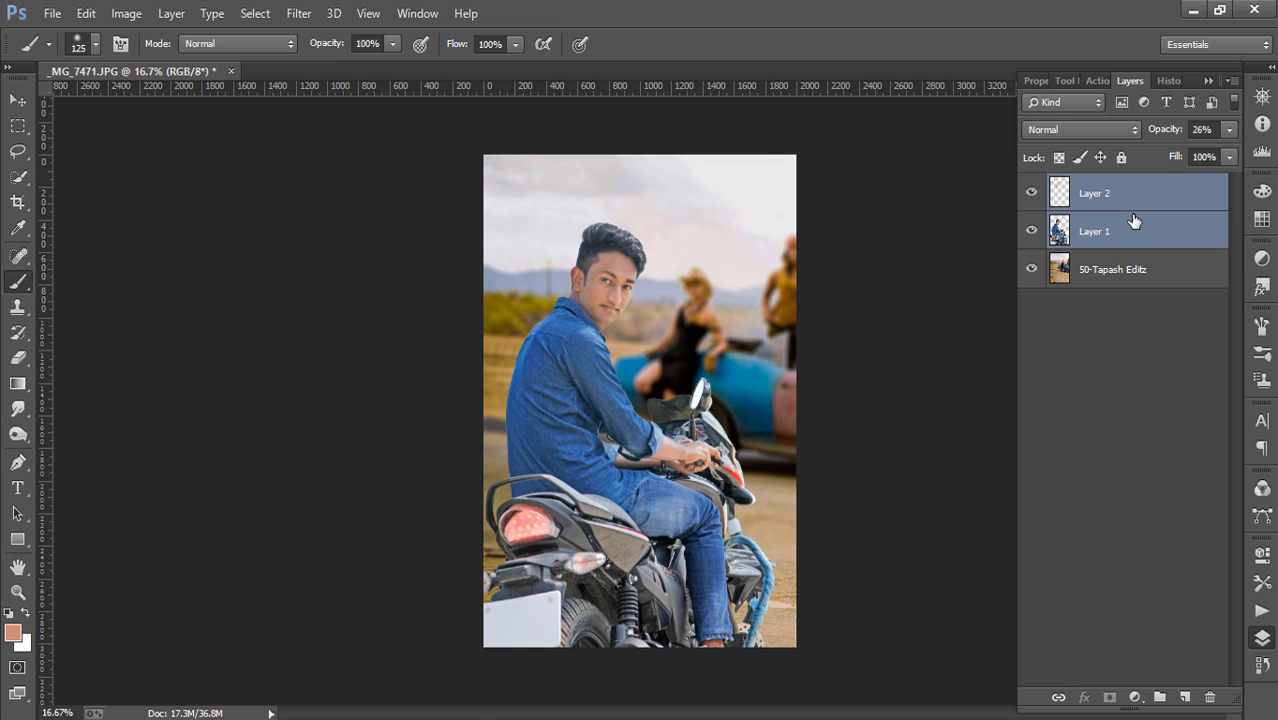
right_click(1134, 220)
click(851, 570)
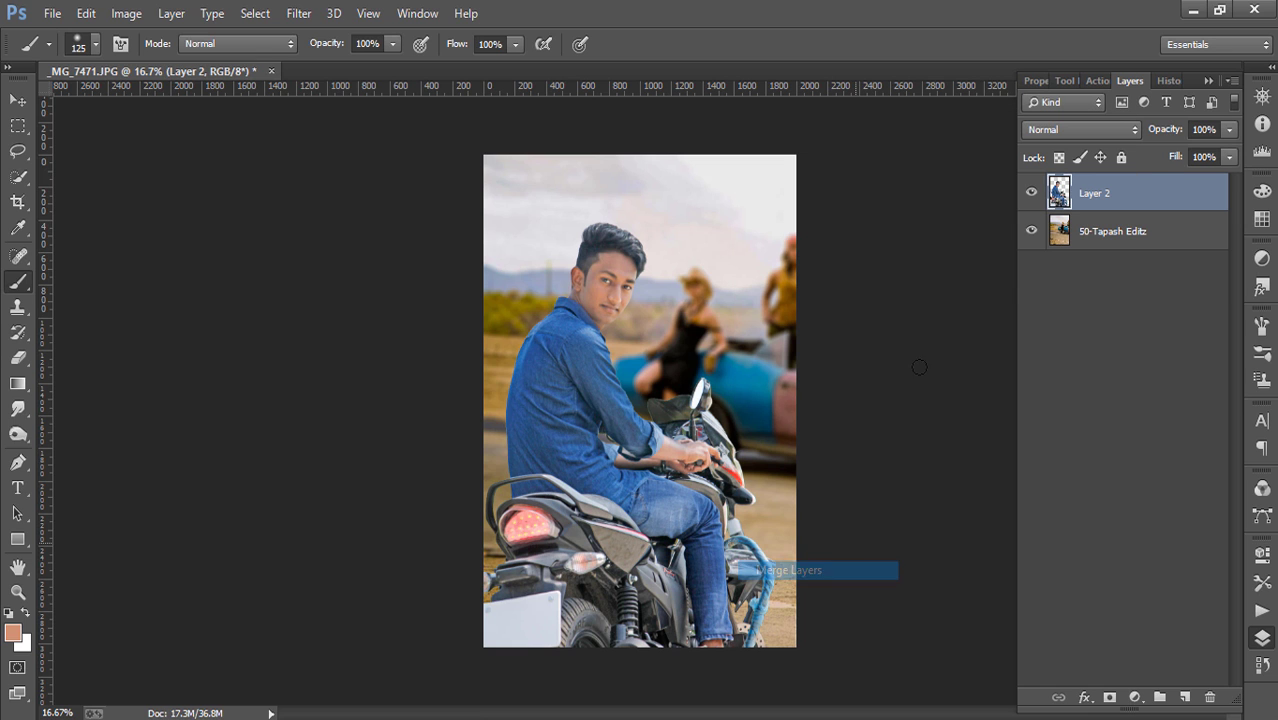
click(1032, 233)
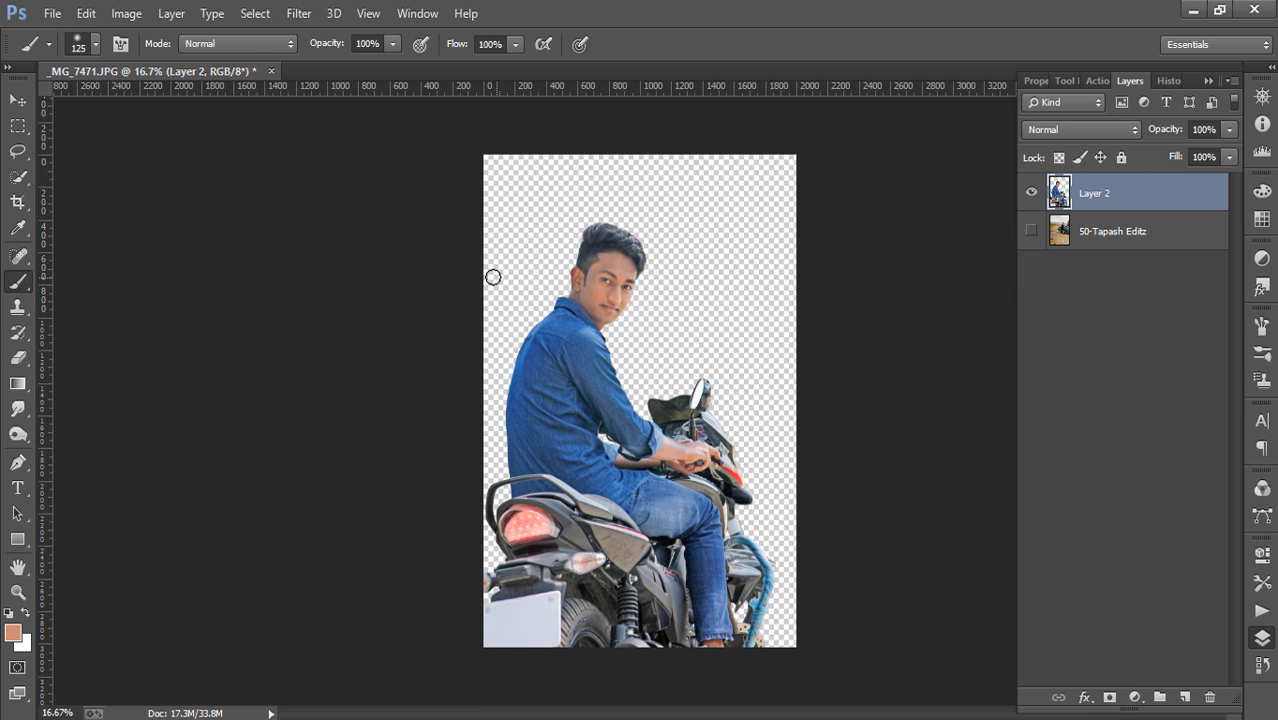
scroll(493, 277, up, 1)
scroll(490, 277, up, 1)
scroll(488, 277, up, 1)
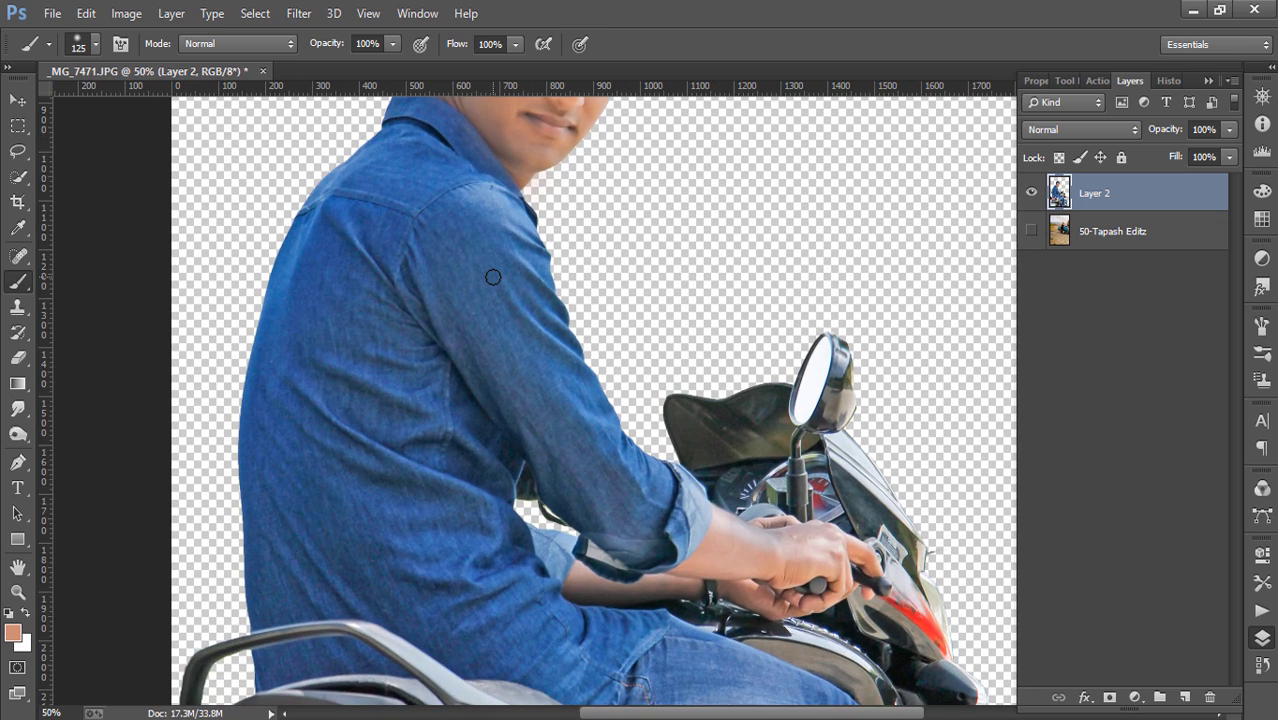
scroll(488, 277, up, 5)
- Smudge the crown hair upward with a bristle-tip Smudge tool at 62% strength
click(18, 408)
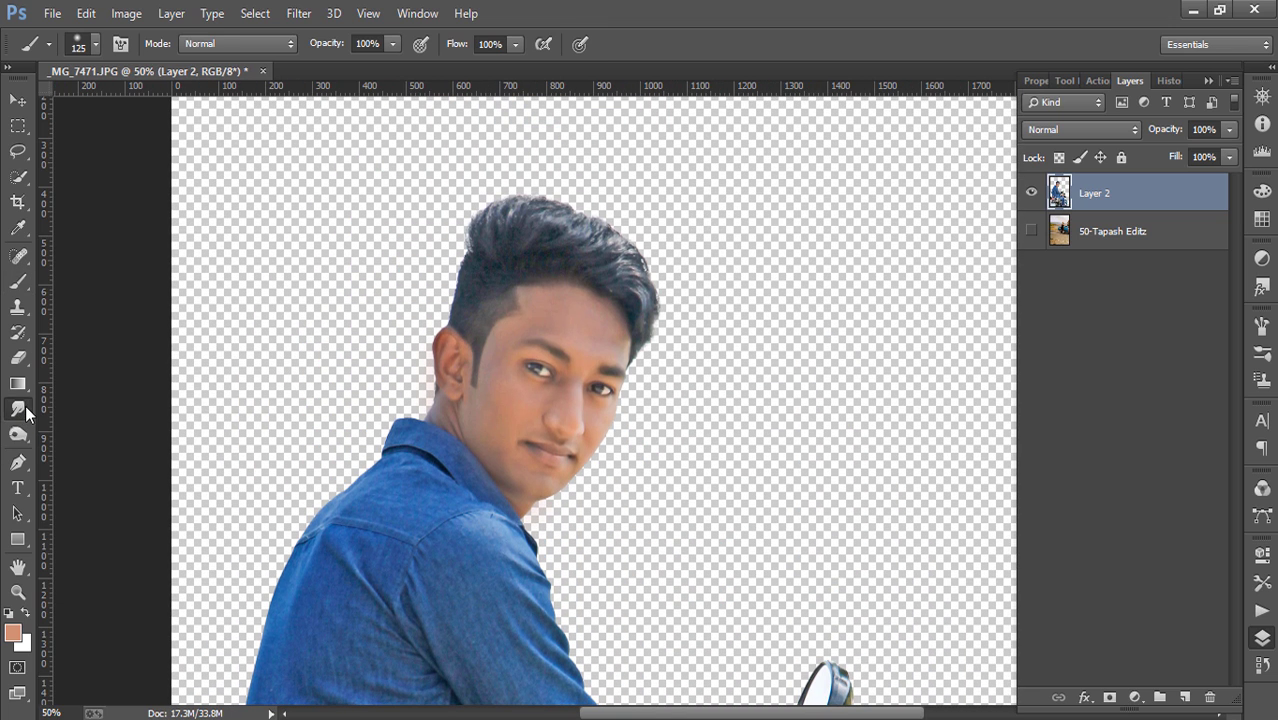
click(93, 45)
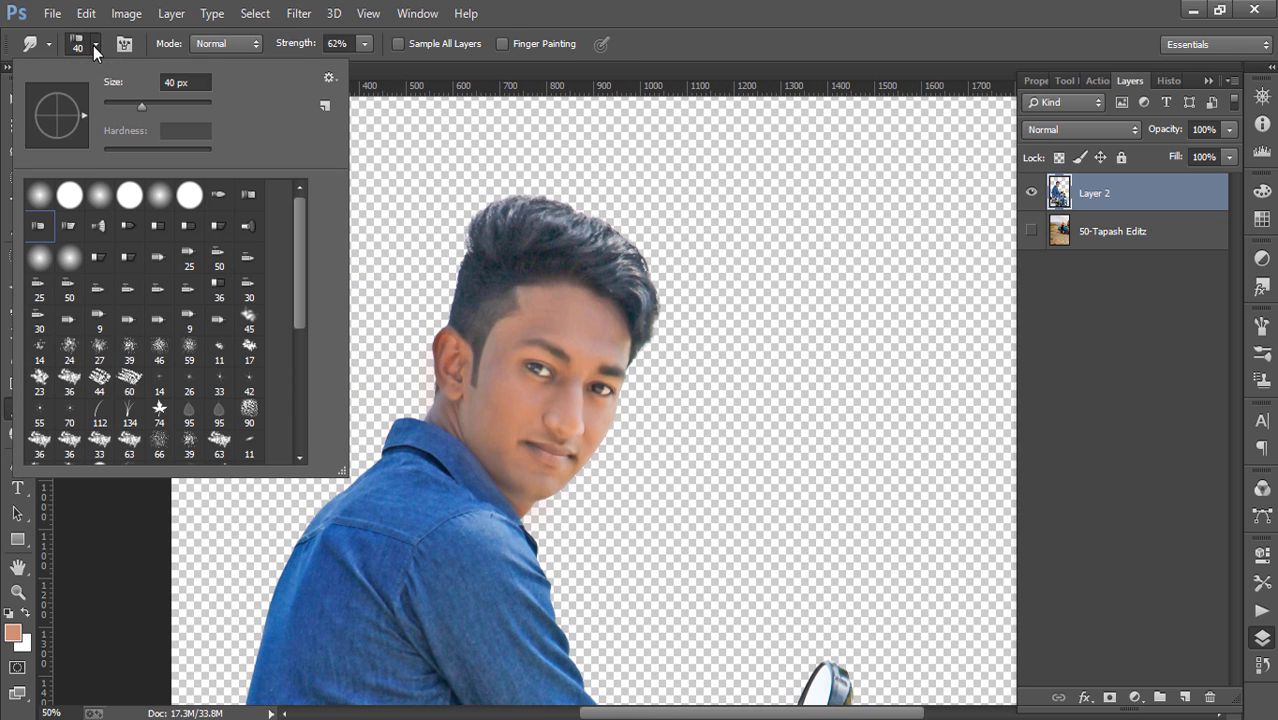
click(450, 148)
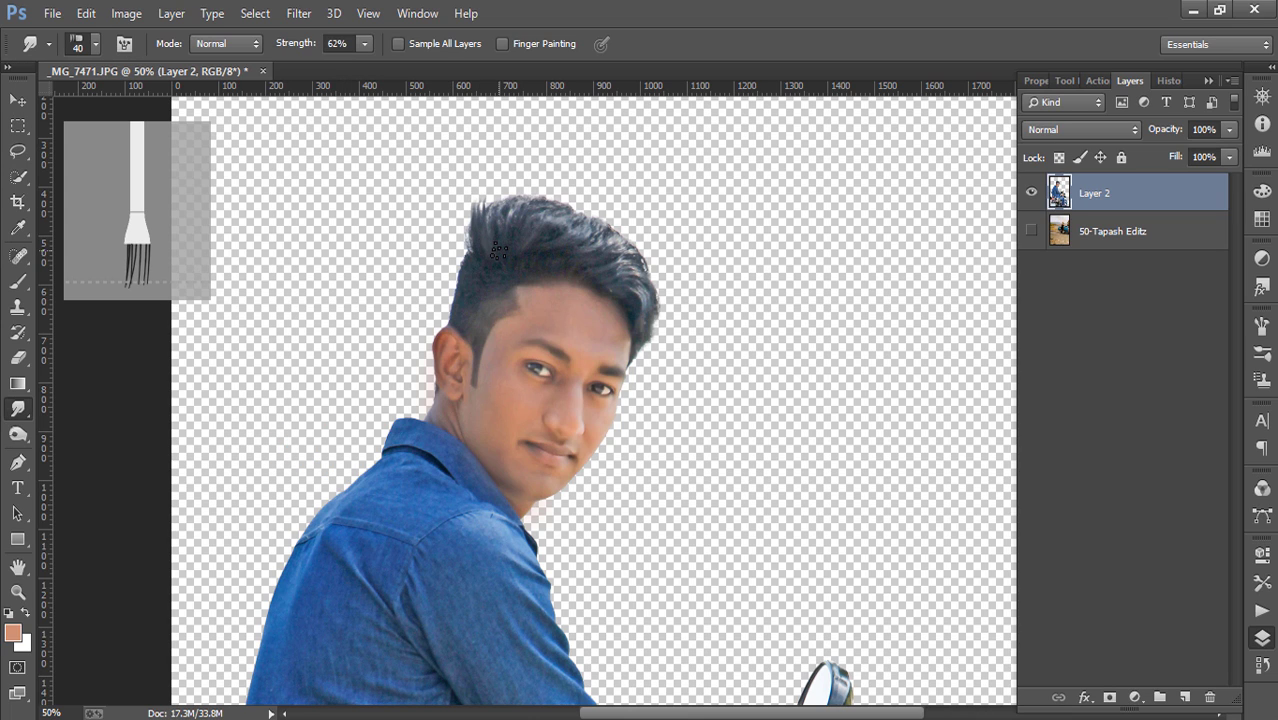
drag(498, 252, 492, 192)
drag(494, 236, 488, 180)
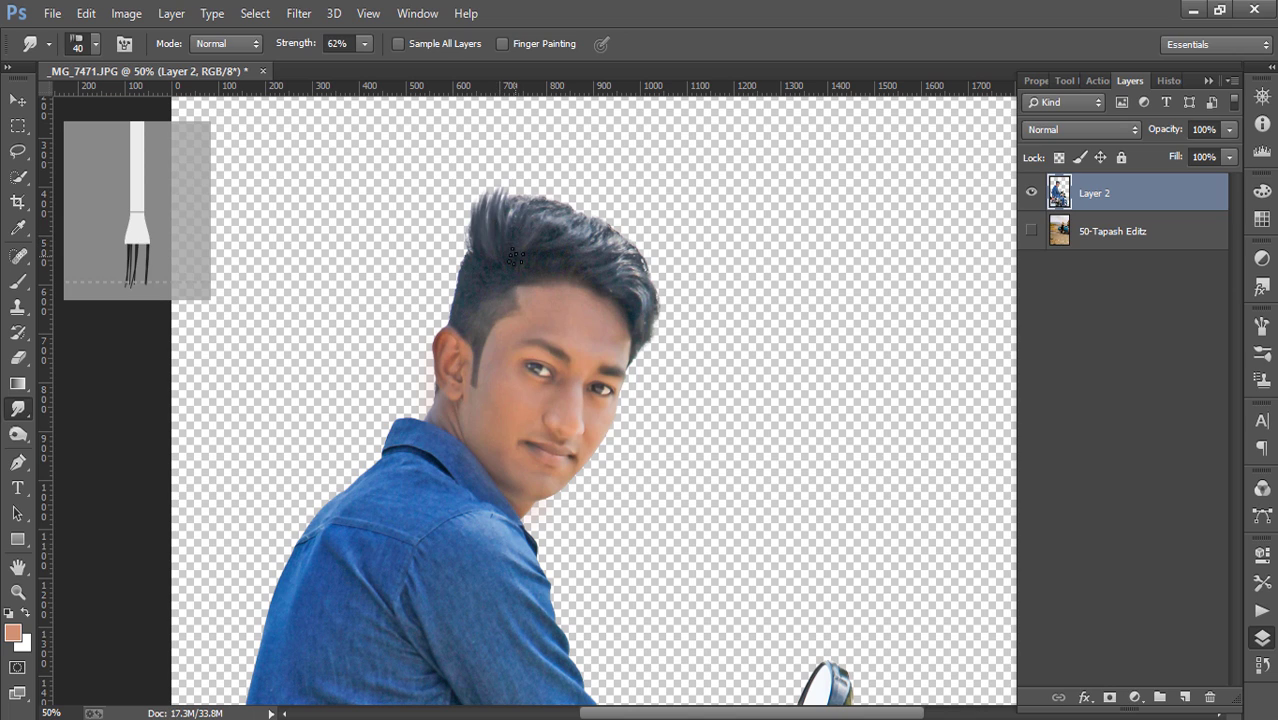
drag(514, 256, 522, 178)
drag(506, 222, 520, 168)
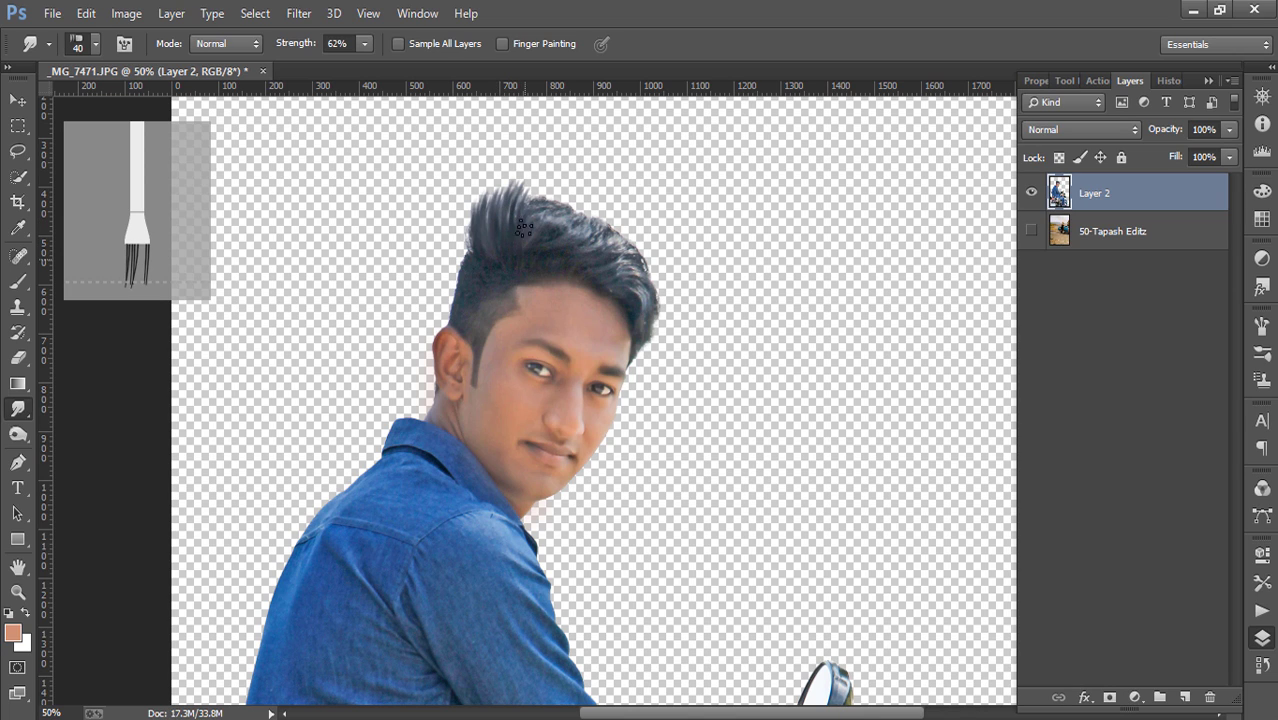
drag(523, 229, 540, 180)
drag(532, 245, 552, 184)
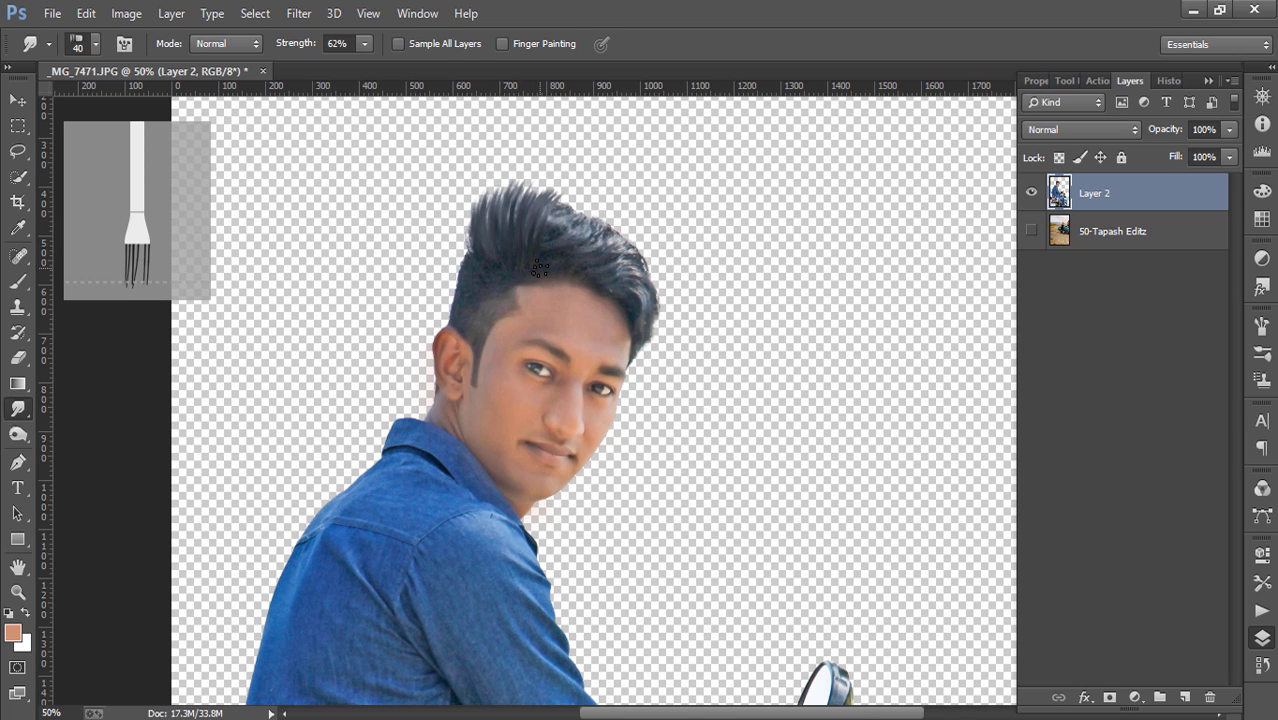
mouse_move(538, 268)
mouse_down()
mouse_move(568, 221)
mouse_move(560, 166)
mouse_up()
- Pull the top and upper-right hair strands further up and out to the right
drag(524, 205, 541, 182)
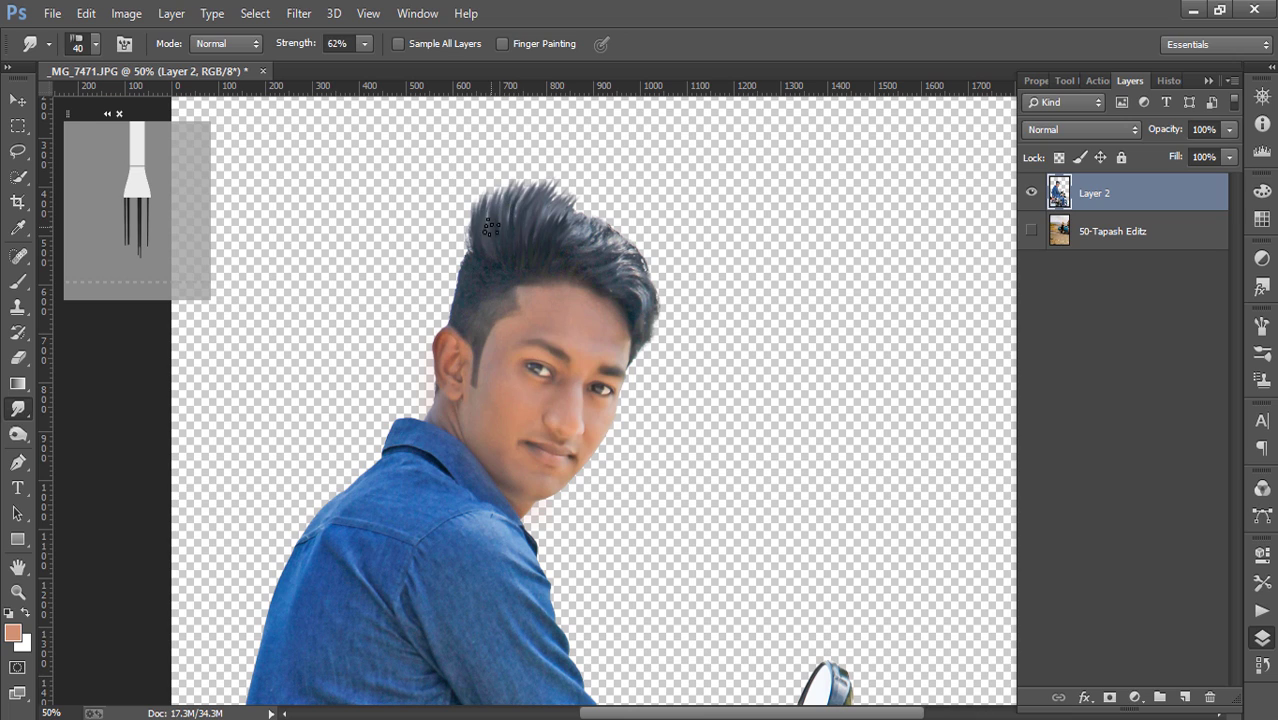
drag(491, 228, 508, 171)
mouse_move(585, 194)
mouse_down()
mouse_move(540, 212)
mouse_move(572, 225)
mouse_move(587, 181)
mouse_up()
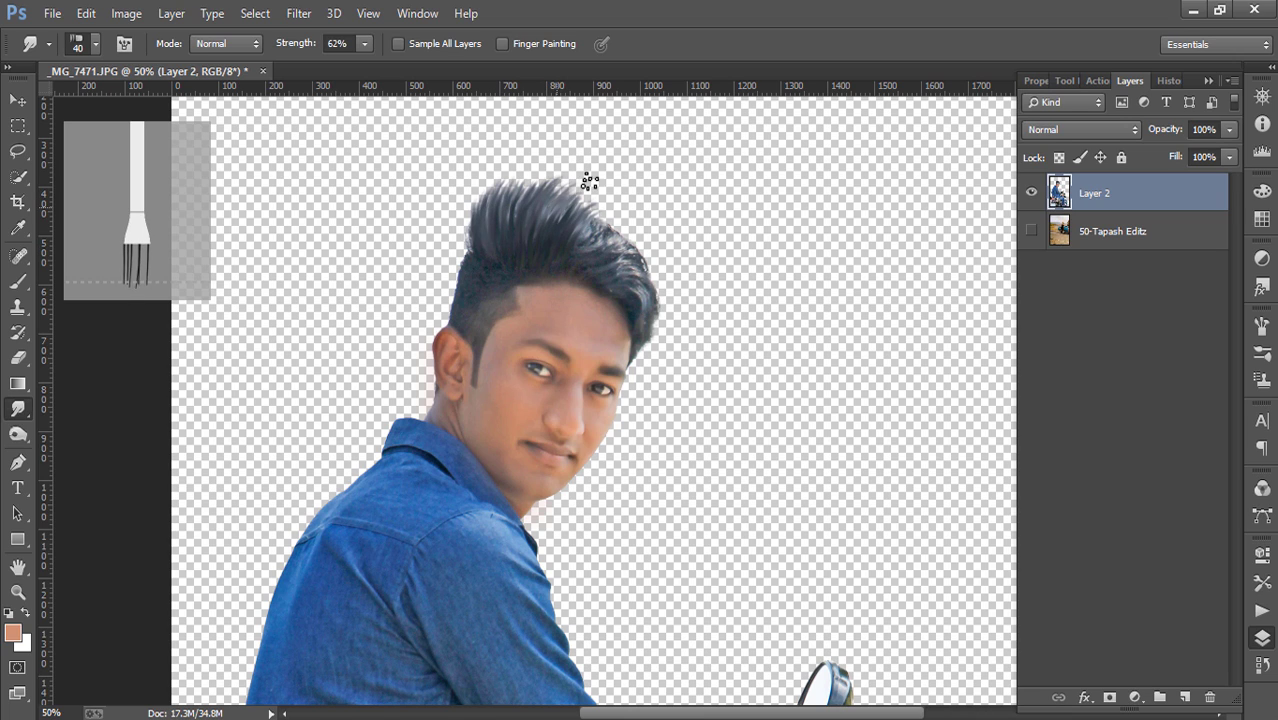
drag(514, 206, 543, 189)
mouse_move(571, 259)
mouse_down()
mouse_move(598, 212)
mouse_move(594, 230)
mouse_move(629, 226)
mouse_move(613, 208)
mouse_move(650, 248)
mouse_move(652, 216)
mouse_move(652, 290)
mouse_up()
scroll(605, 285, down, 1)
drag(650, 238, 664, 260)
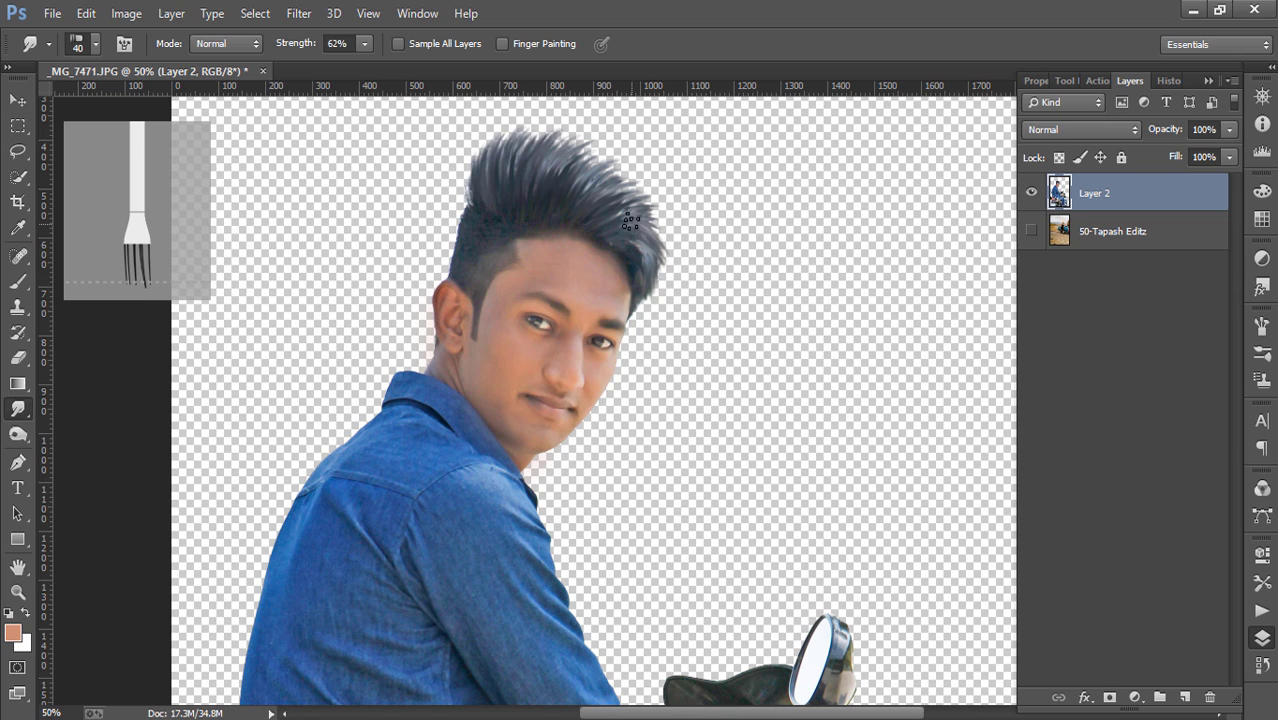
mouse_move(632, 212)
mouse_down()
mouse_move(676, 230)
mouse_move(648, 171)
mouse_up()
scroll(616, 205, up, 2)
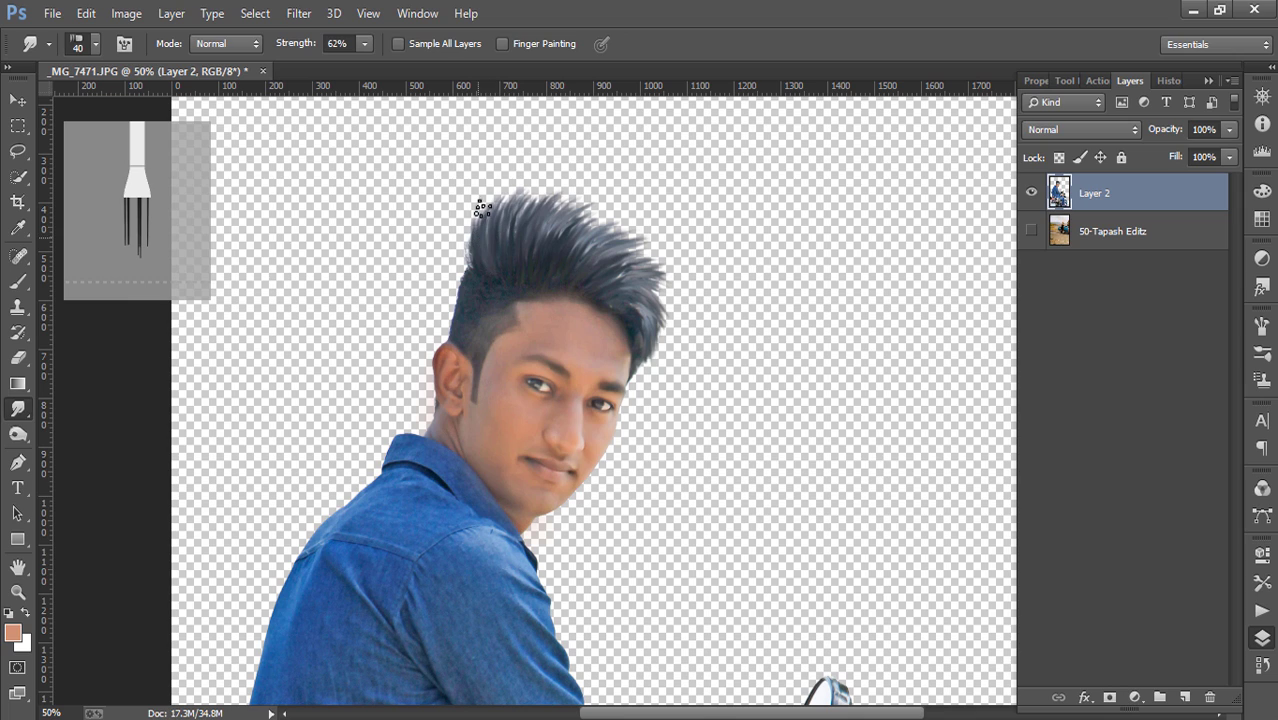
mouse_move(482, 208)
mouse_down()
mouse_move(554, 177)
mouse_move(640, 224)
mouse_up()
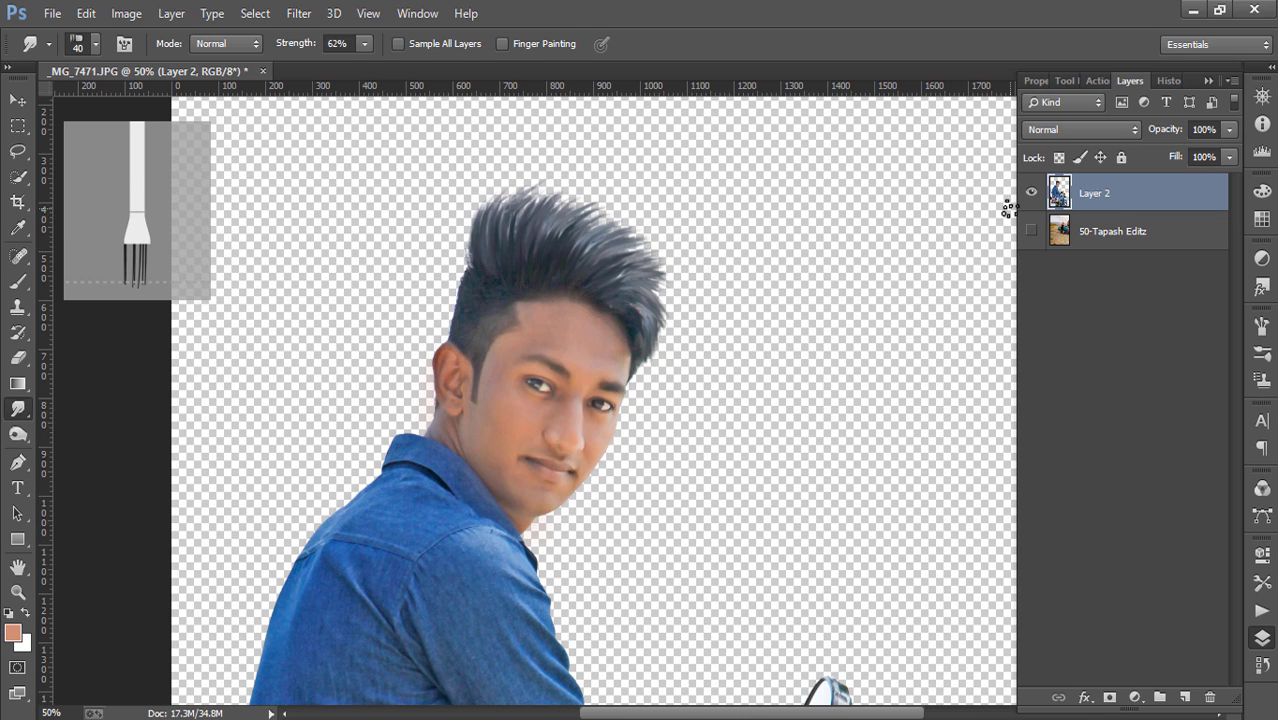
- Show the background layer, shrink the Eraser brush, and zoom in on the rider's face
click(1031, 231)
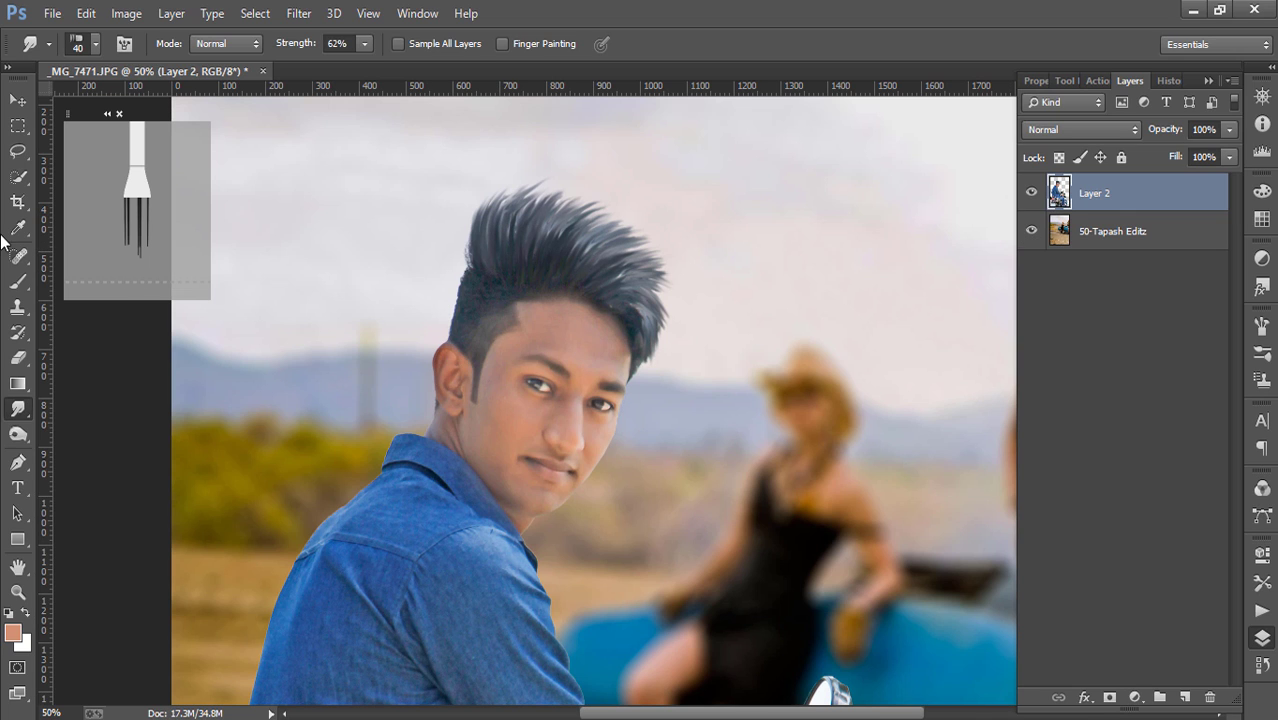
click(18, 357)
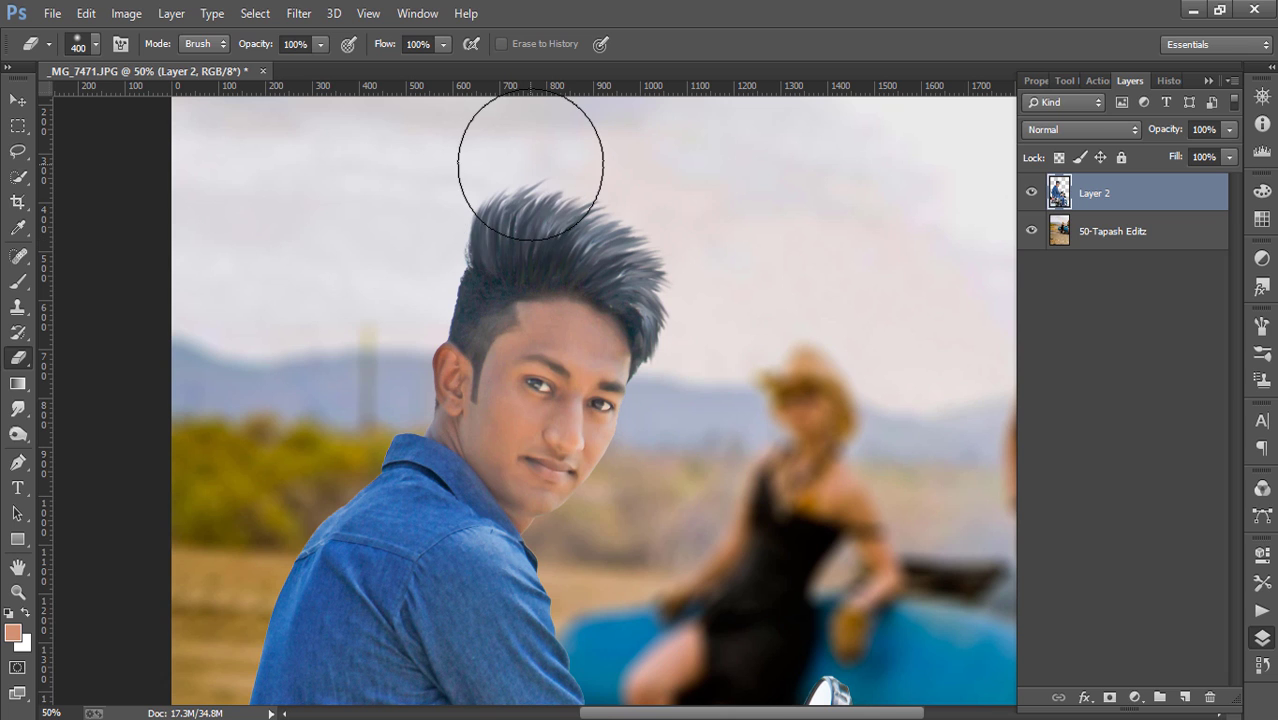
key(bracketleft)
key(bracketleft)
key(bracketleft)
key(bracketleft)
key(bracketleft)
key(bracketleft)
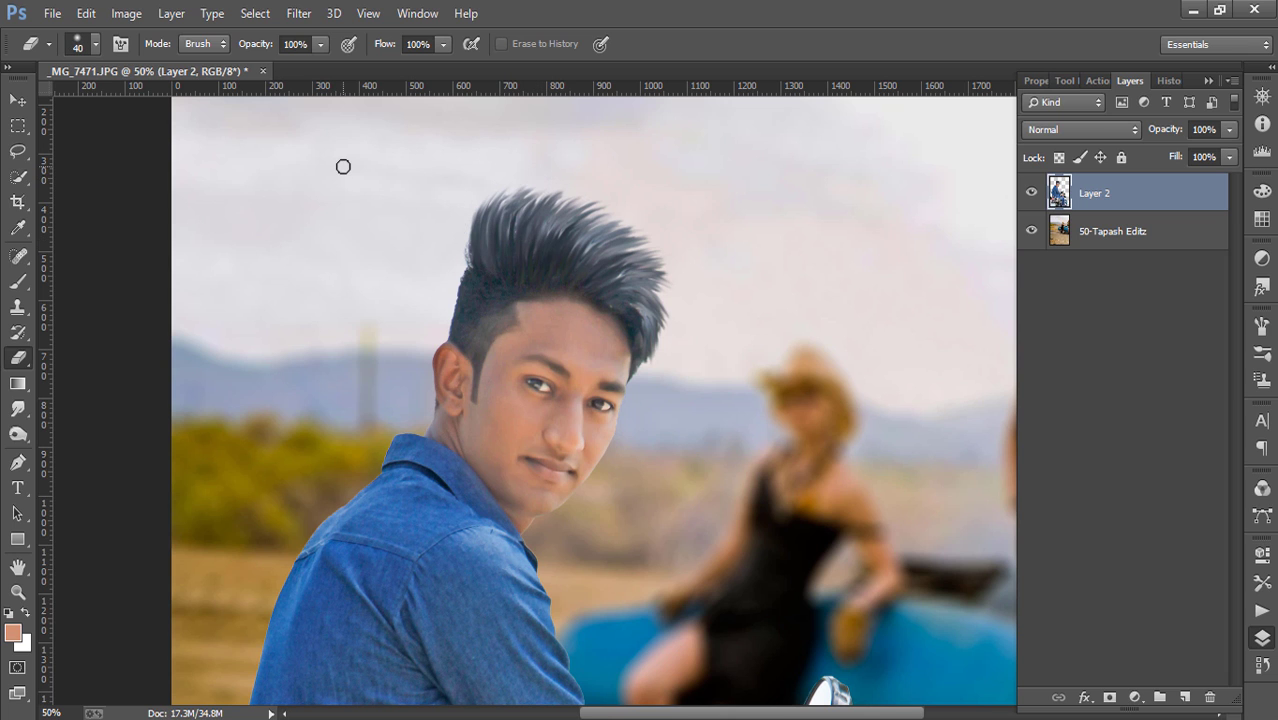
key(ctrl+minus)
key(ctrl+minus)
key(ctrl+minus)
key(ctrl+plus)
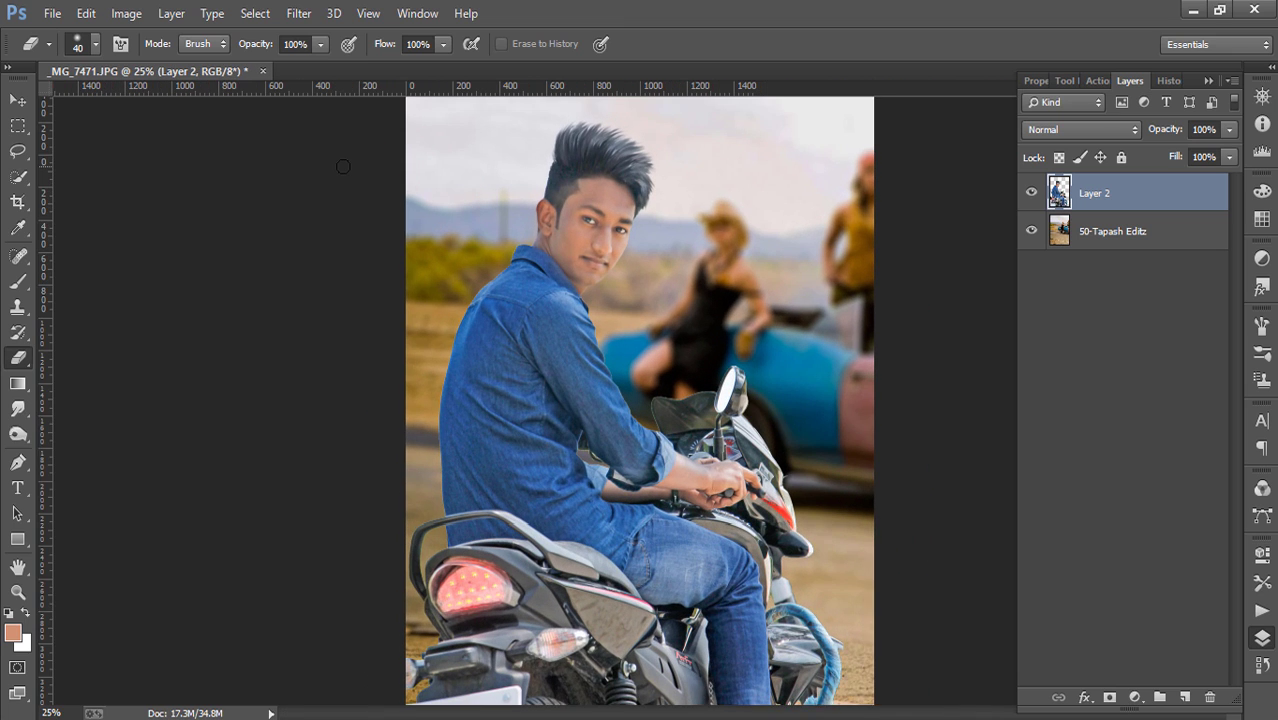
key(ctrl+plus)
key(ctrl+plus)
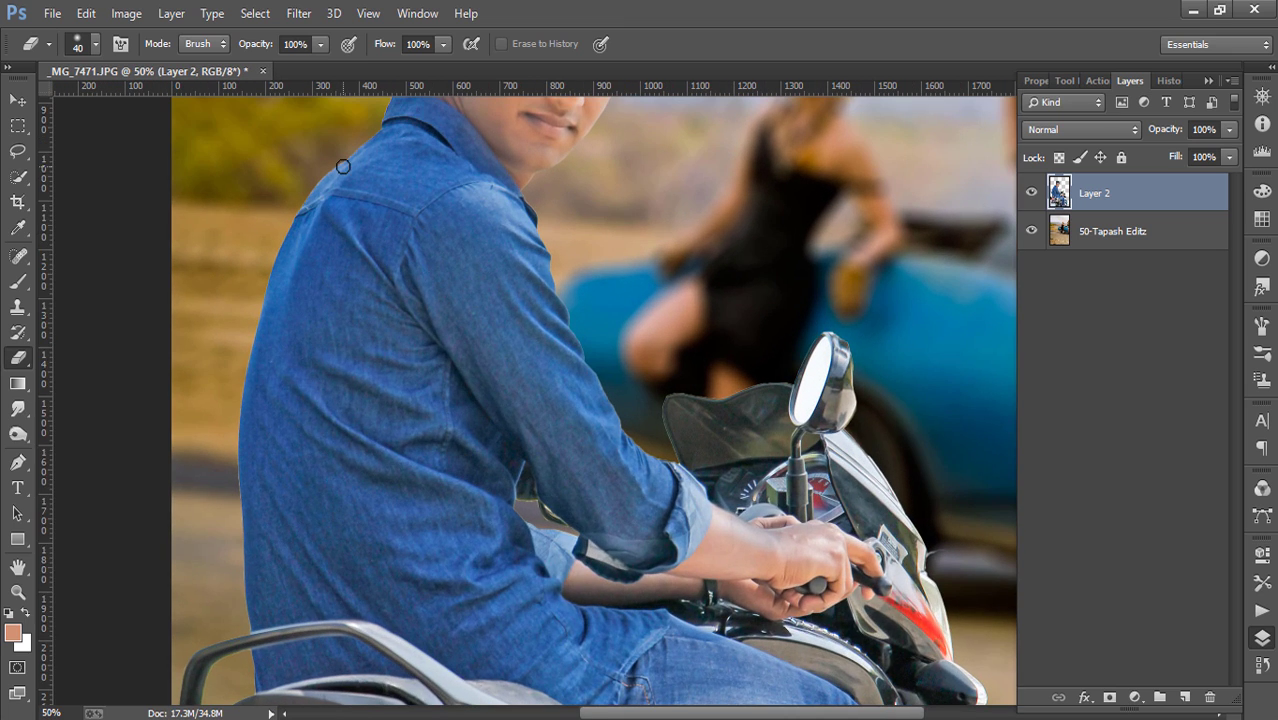
scroll(704, 370, up, 5)
scroll(704, 370, up, 3)
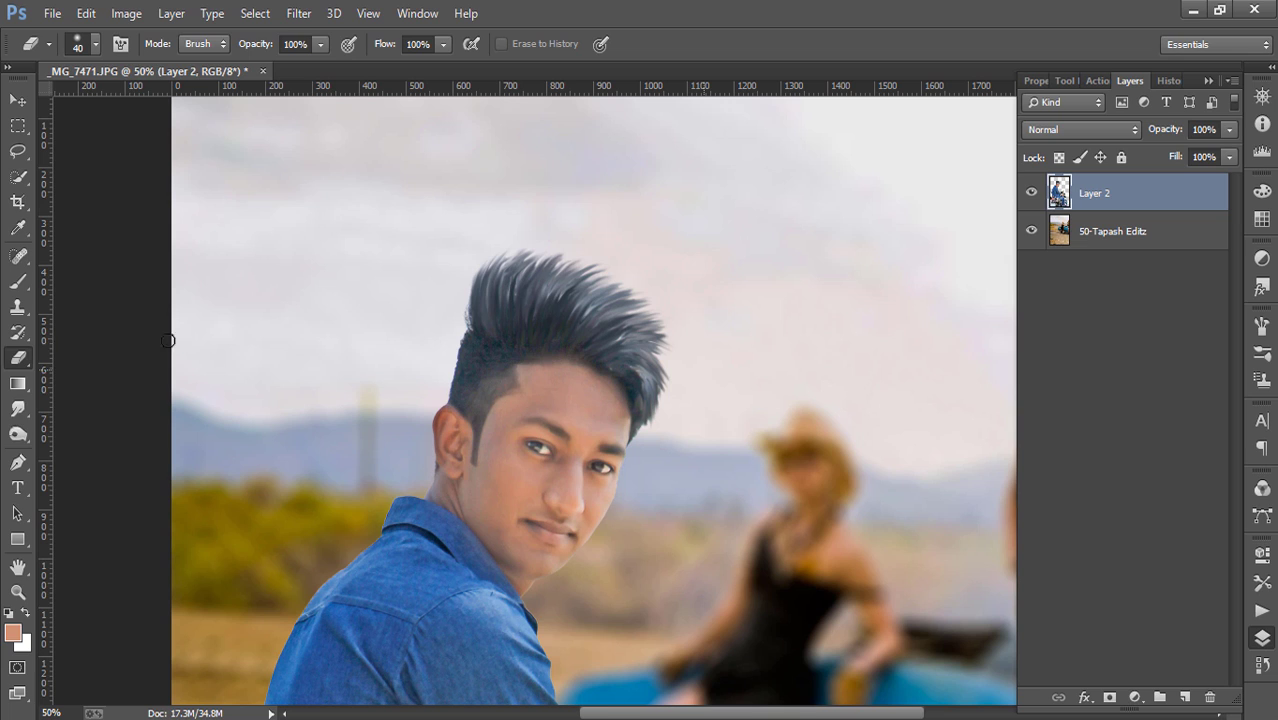
- Smudge the hair edge into fine spikes, shrink the Smudge brush to 20, and undo one stroke
click(17, 408)
drag(498, 291, 528, 245)
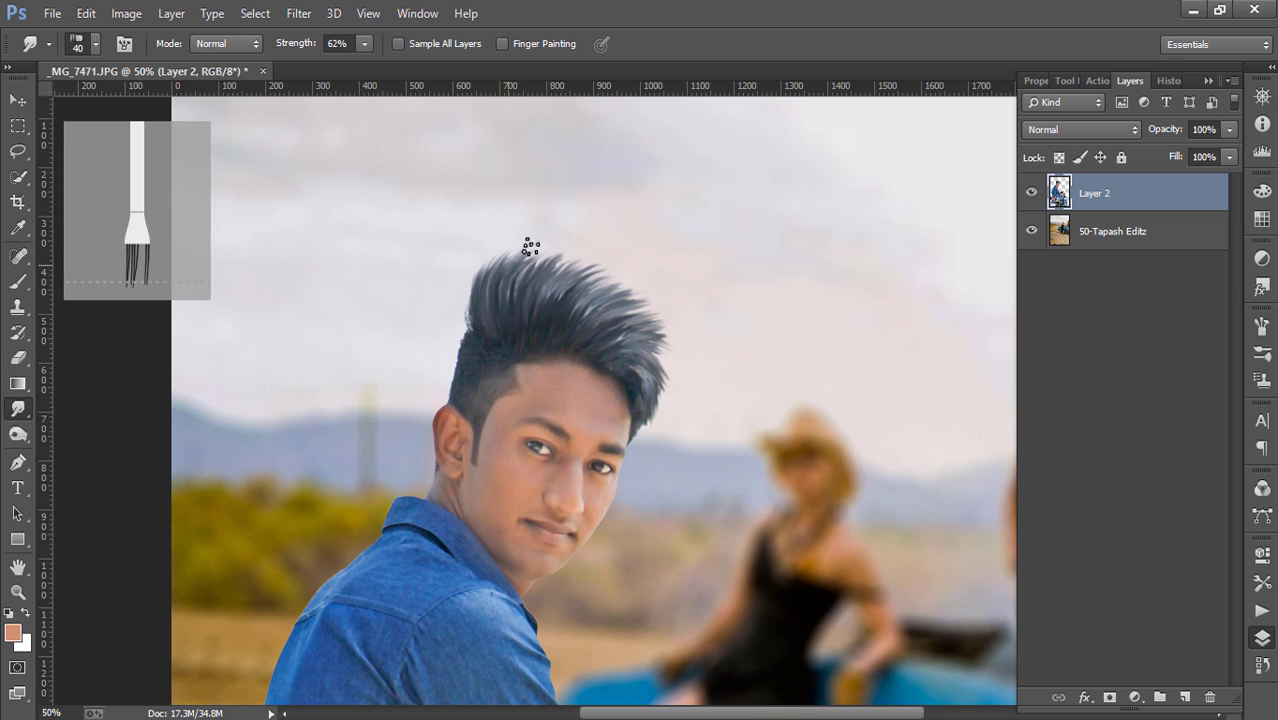
drag(472, 335, 468, 270)
key(bracketleft)
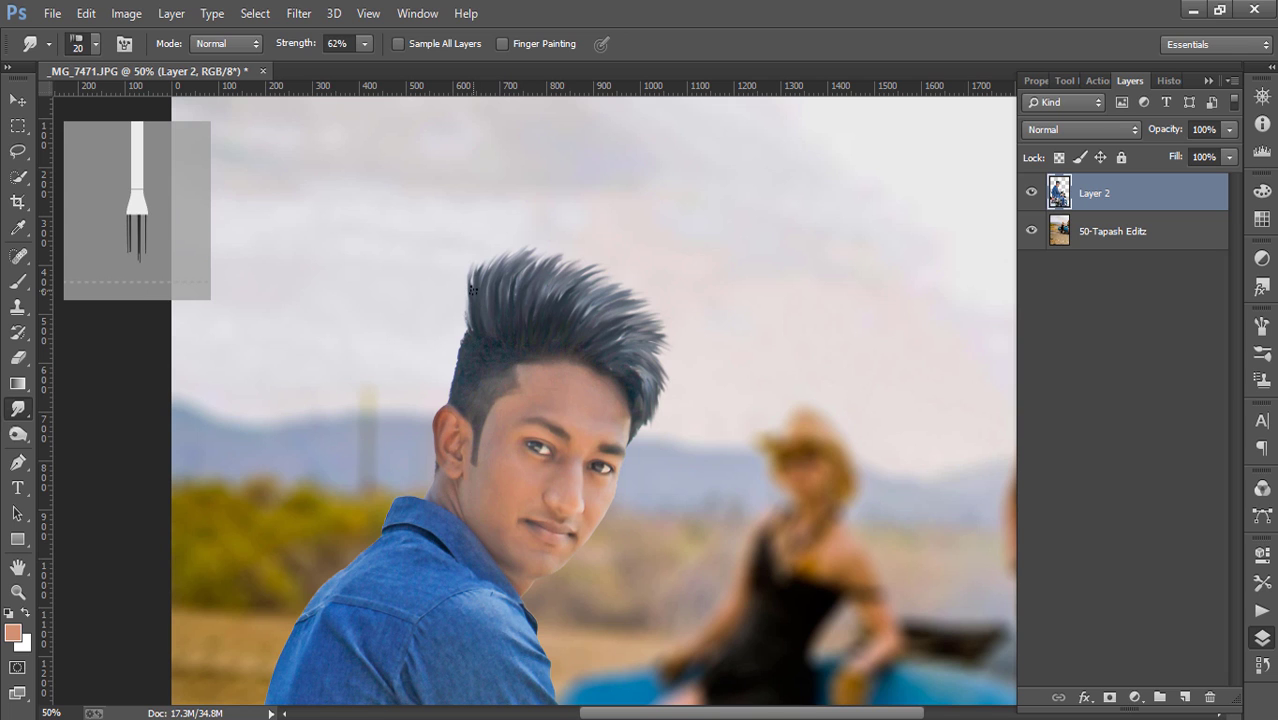
key(bracketleft)
key(bracketleft)
key(bracketleft)
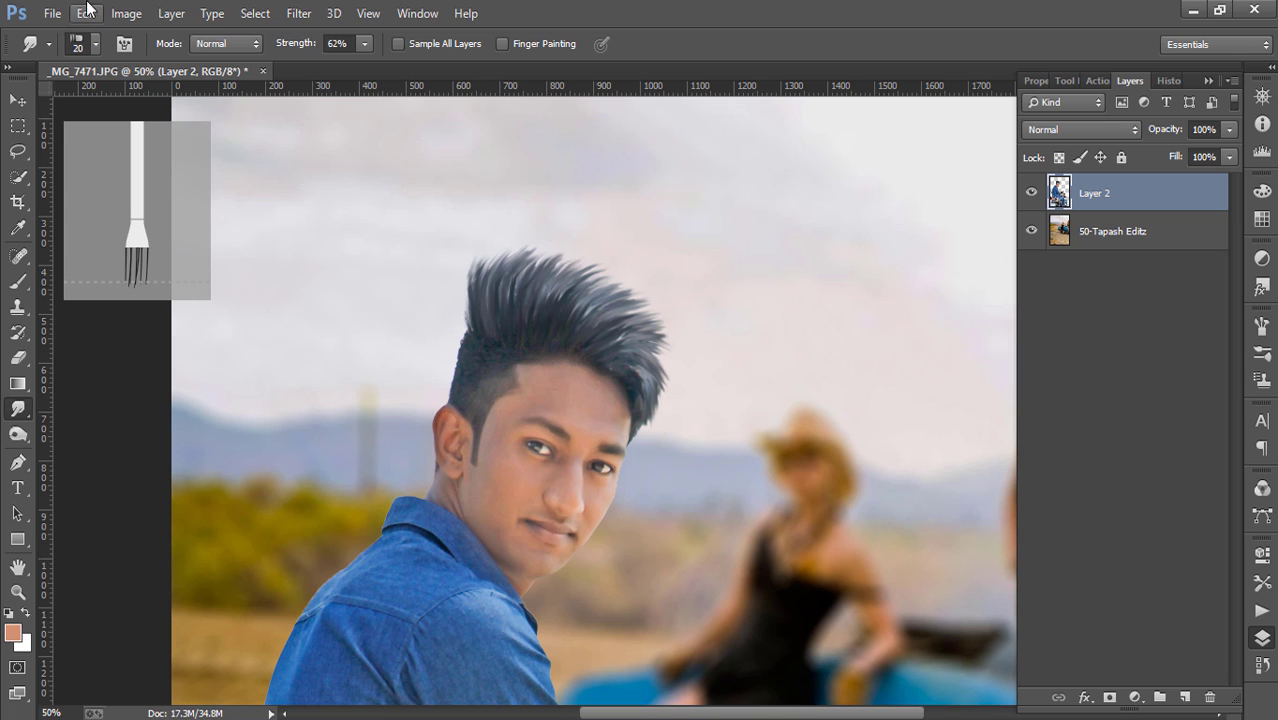
click(87, 9)
click(107, 44)
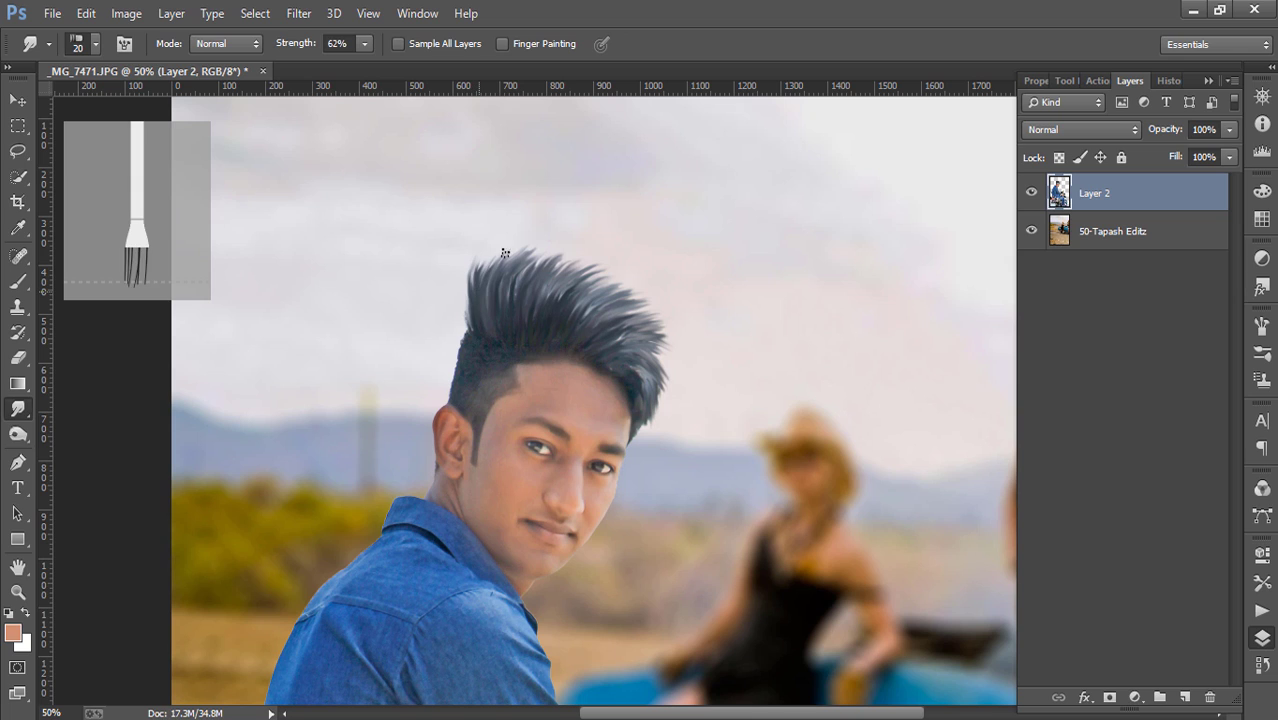
- Smudge more hair strands up and down, zoom out, and enlarge the brush to 70
mouse_move(476, 285)
mouse_down()
mouse_move(528, 271)
mouse_move(619, 281)
mouse_move(593, 295)
mouse_up()
mouse_move(635, 349)
mouse_down()
mouse_move(659, 375)
mouse_move(649, 337)
mouse_move(674, 374)
mouse_move(652, 432)
mouse_up()
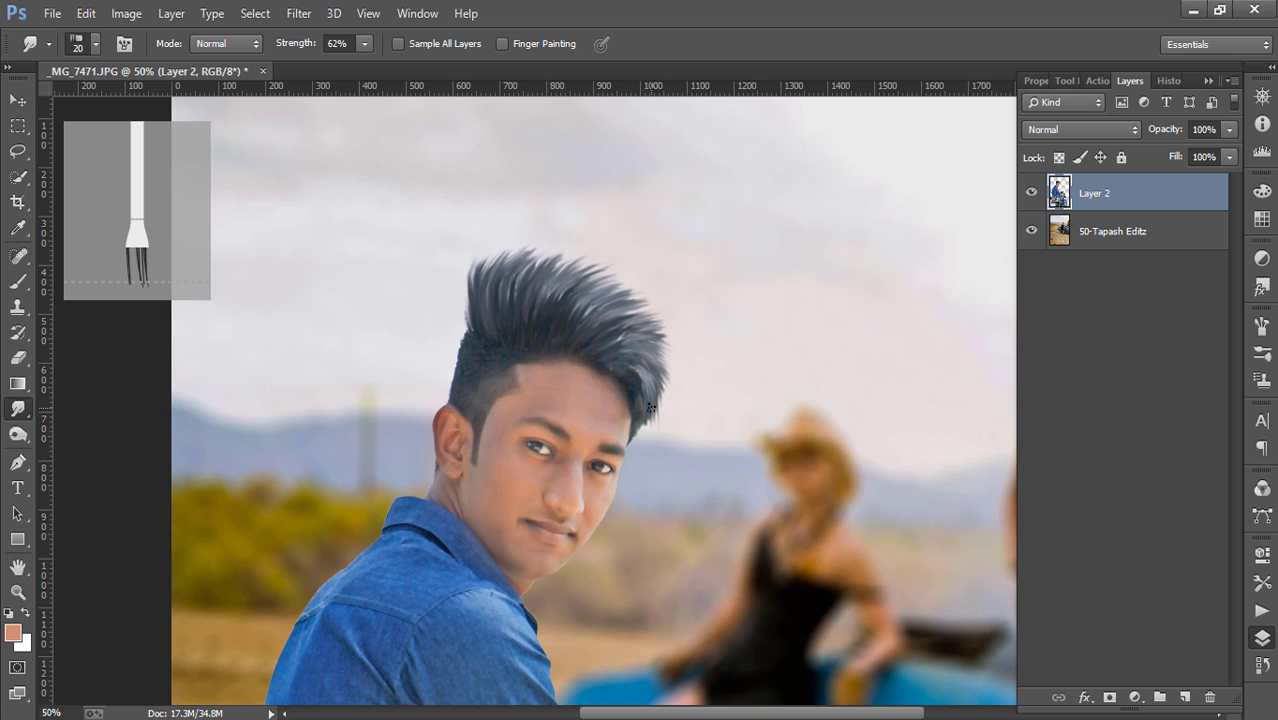
drag(480, 288, 527, 235)
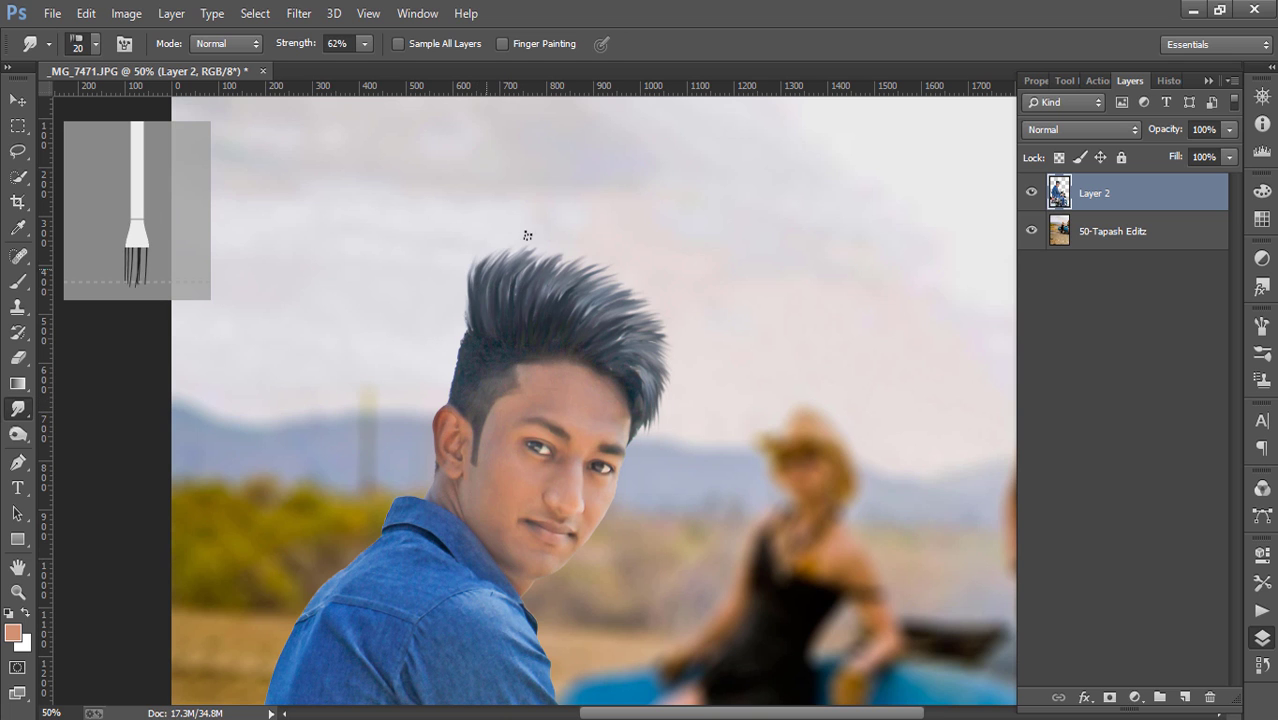
key(ctrl+minus)
key(ctrl+minus)
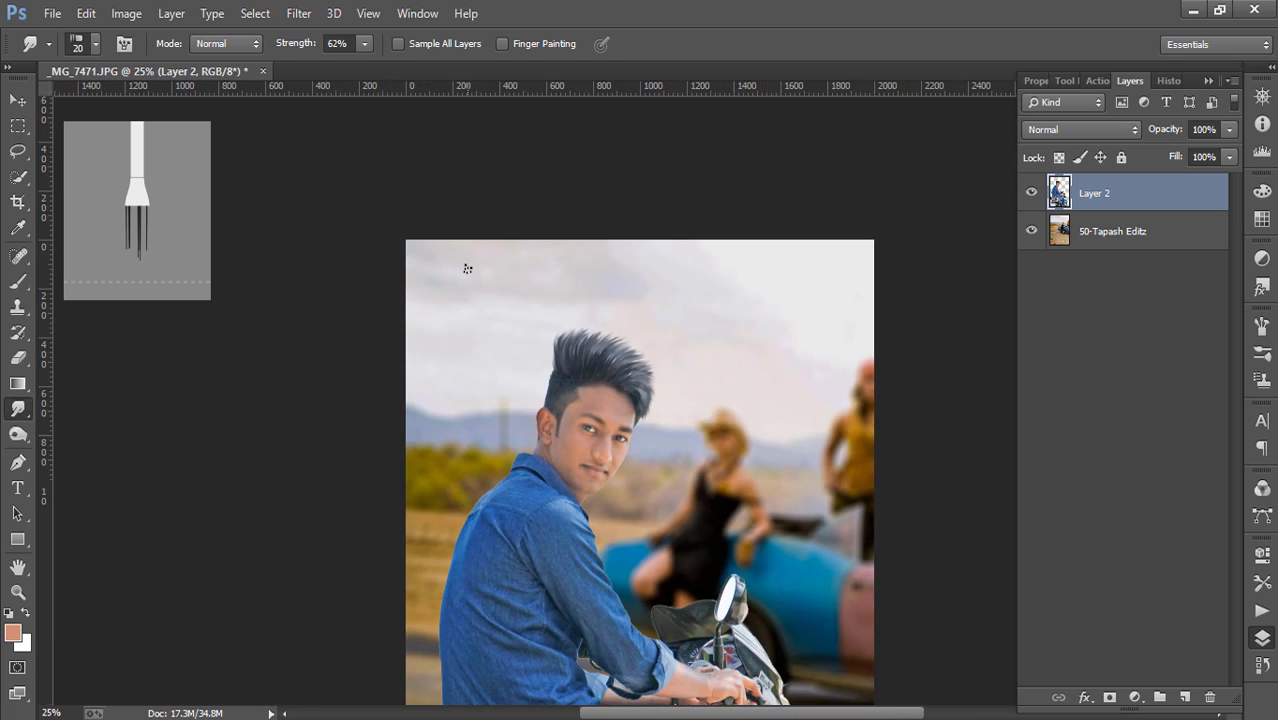
key(ctrl+minus)
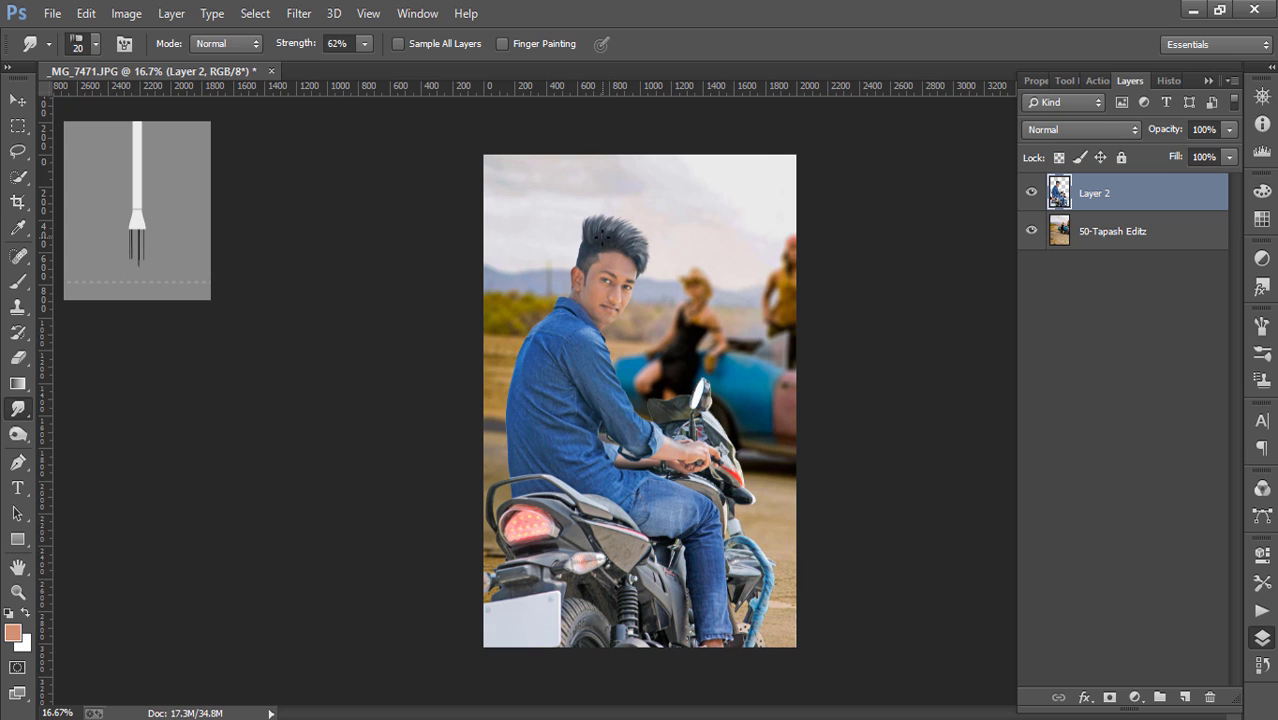
key(bracketright)
key(bracketright)
key(bracketright)
key(bracketright)
key(bracketright)
- Step back two edits and stamp all visible content into a new Layer 3
click(86, 13)
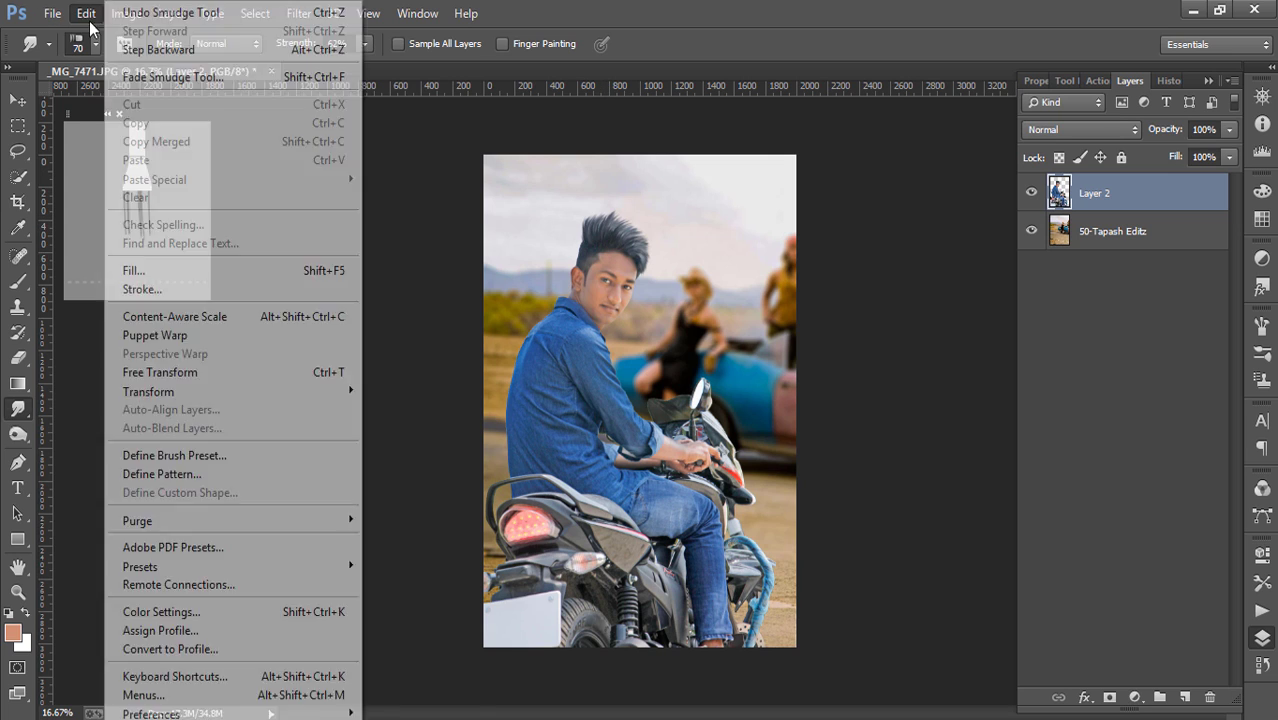
click(160, 48)
key(bracketright)
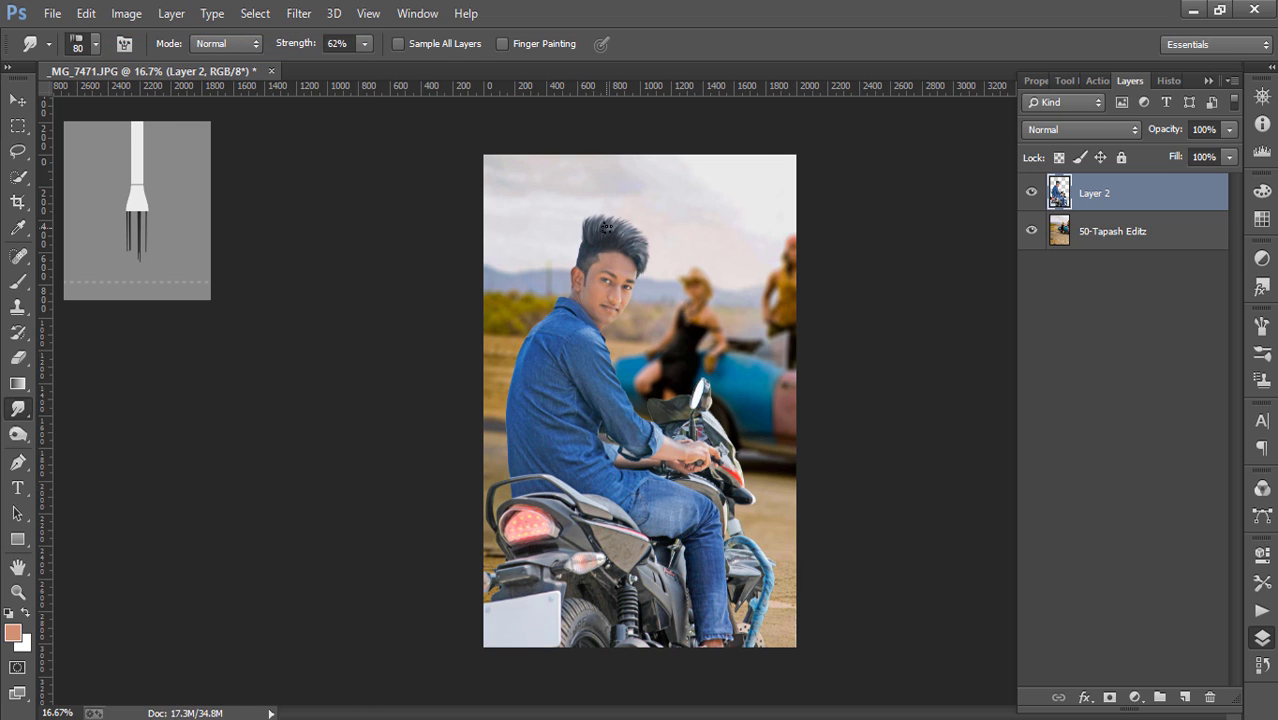
key(bracketleft)
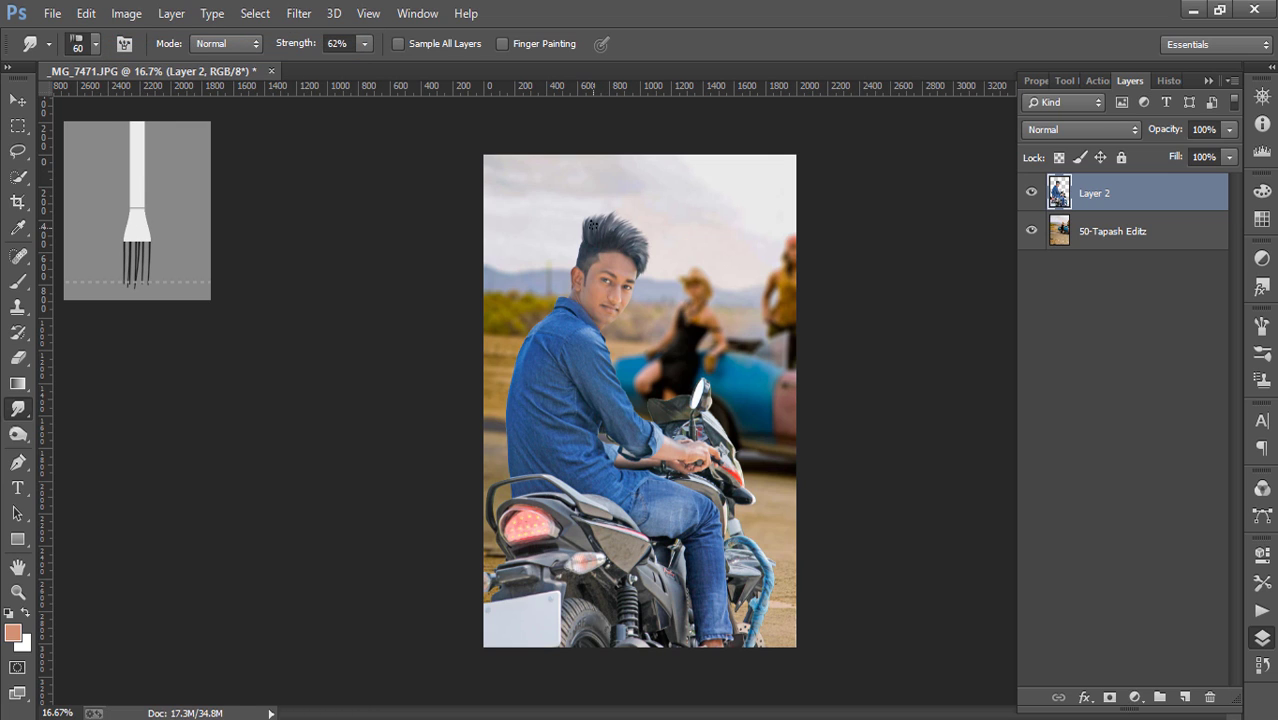
click(86, 13)
click(160, 44)
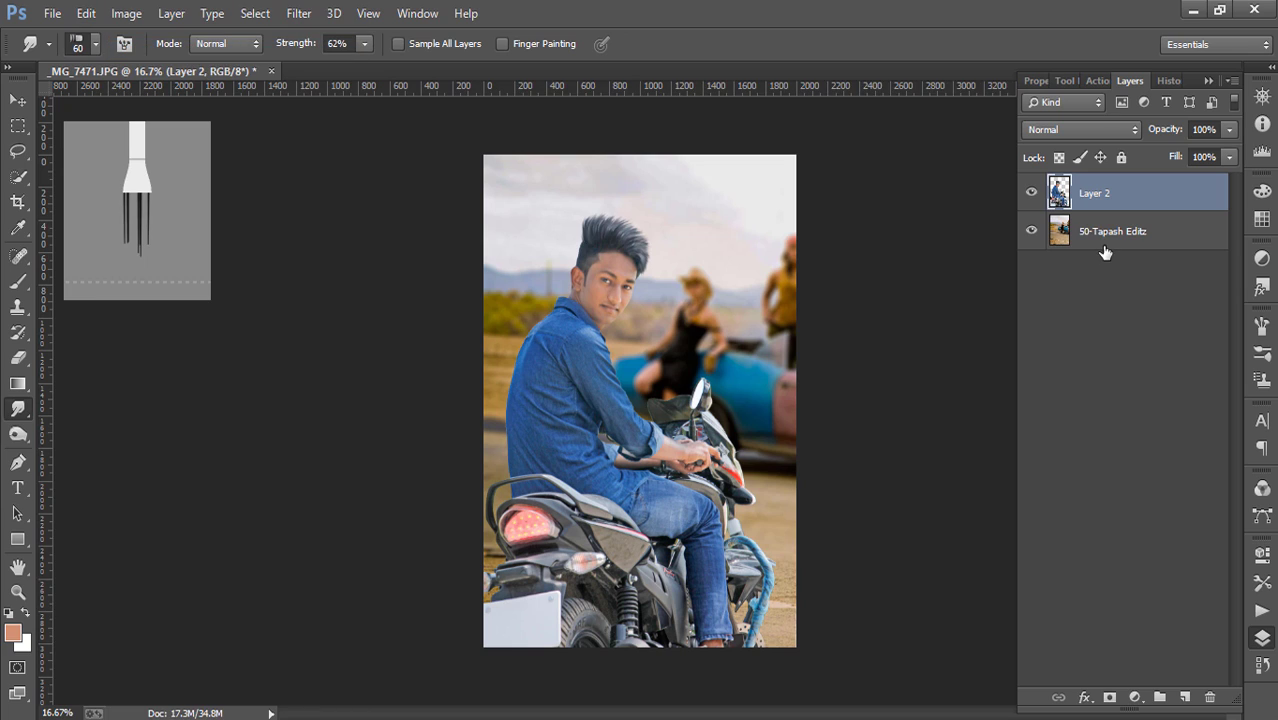
shift+click(1105, 232)
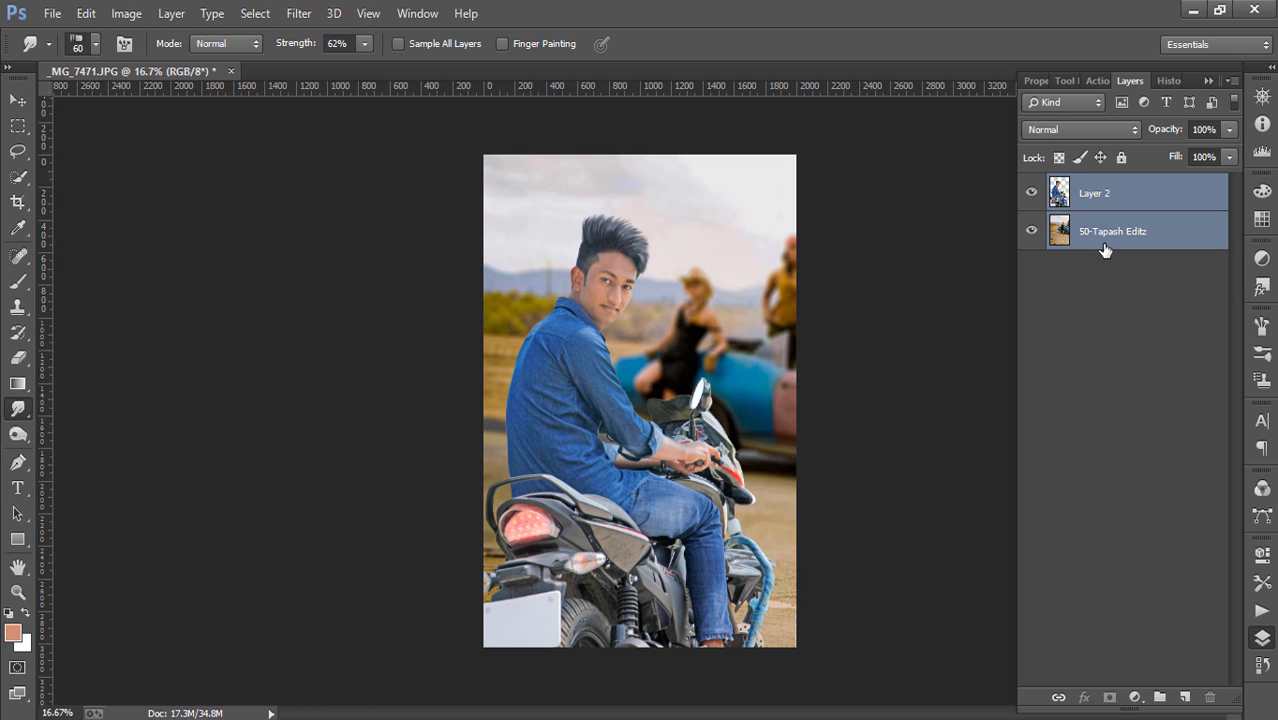
key(ctrl+alt+e)
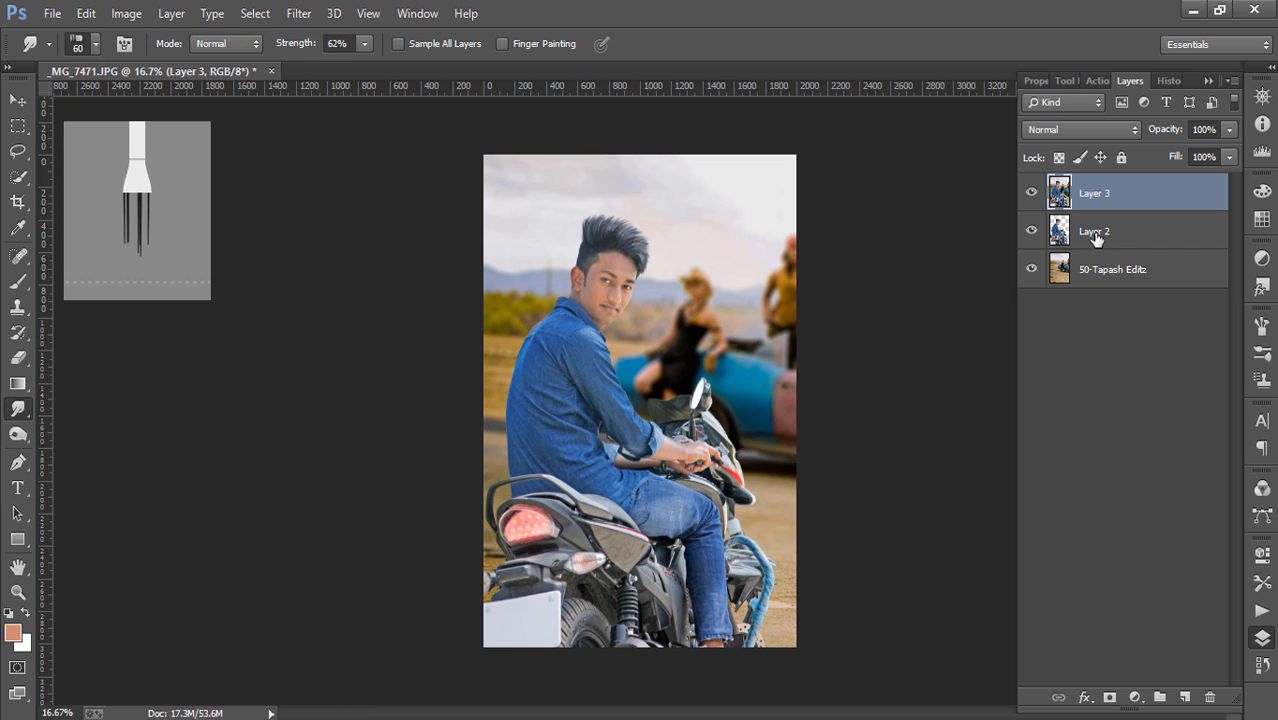
- Group Layer 2 and the background into Group 1, leaving Layer 3 active
click(1090, 240)
shift+click(1085, 270)
click(1138, 347)
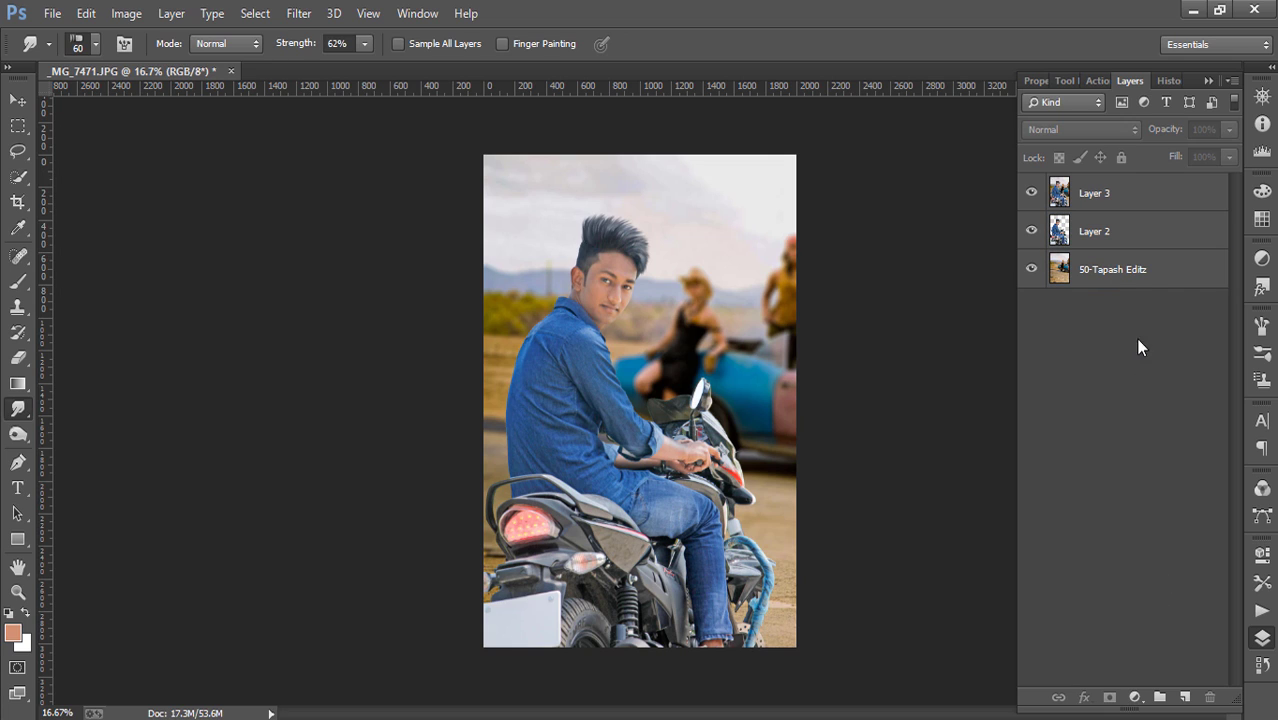
click(1132, 247)
shift+click(1138, 276)
drag(1140, 283, 1146, 444)
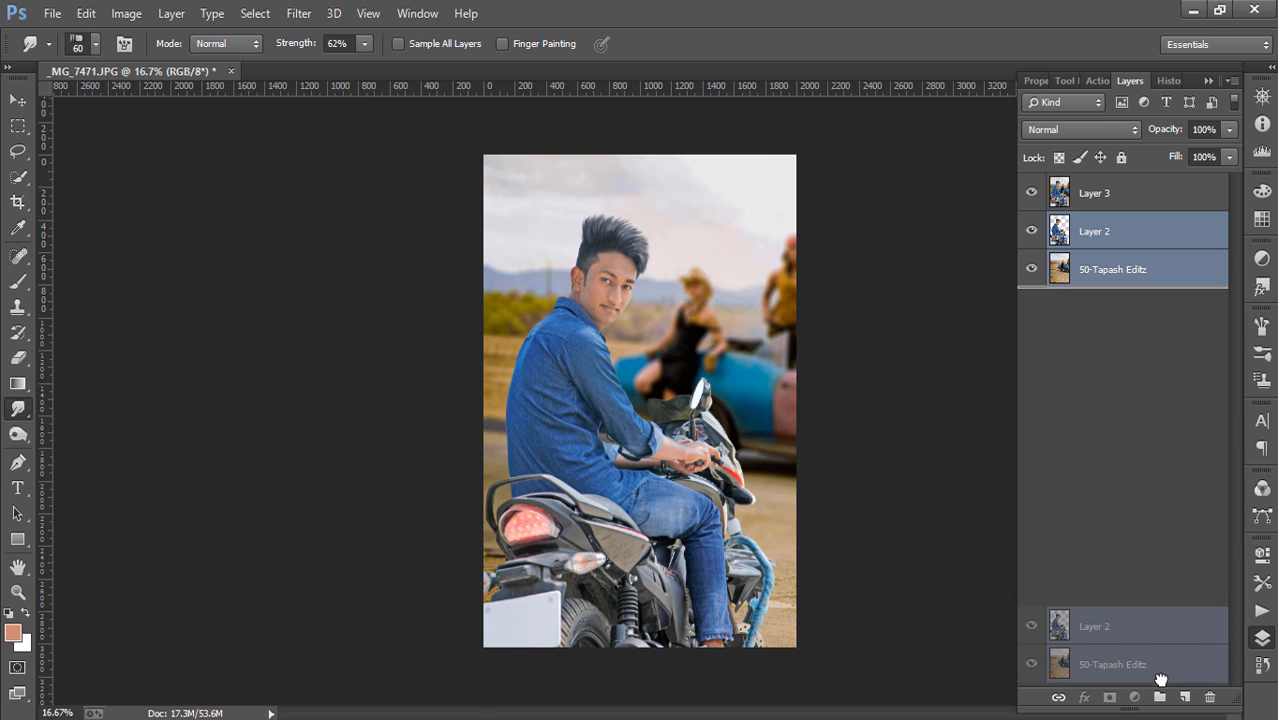
drag(1158, 485, 1159, 697)
click(1140, 190)
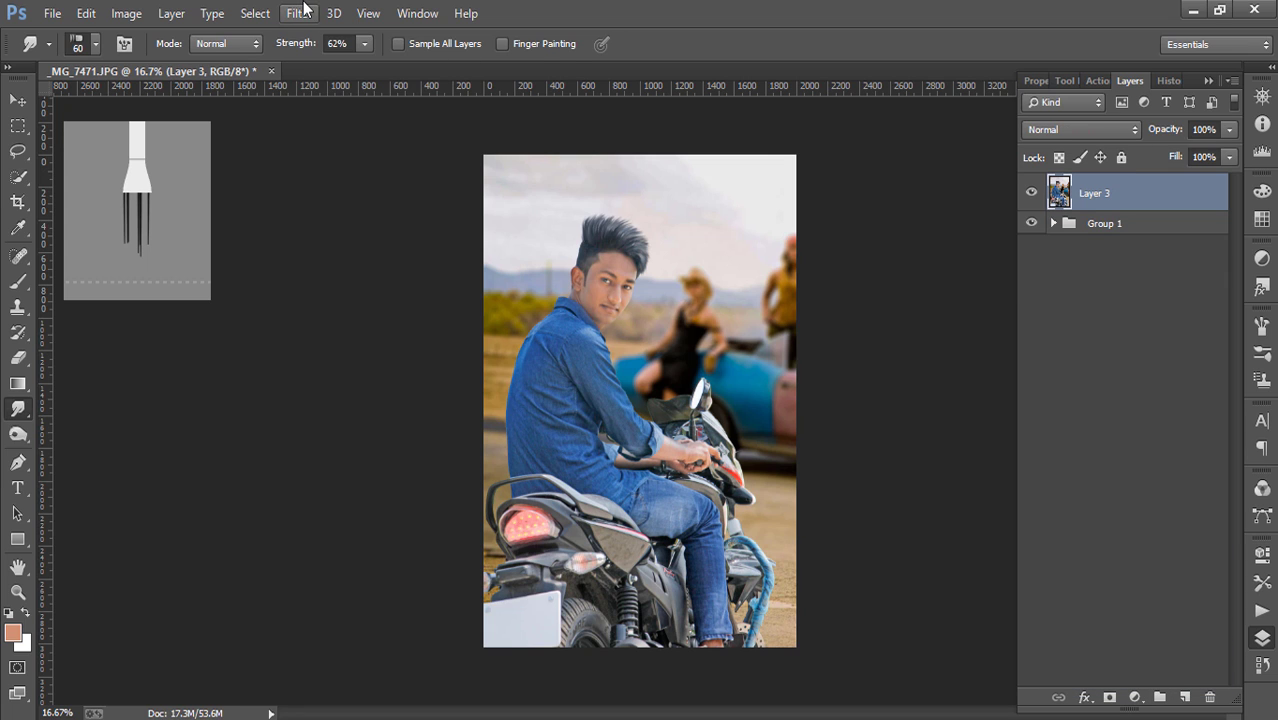
- In Camera Raw on Layer 3, set Clarity +37, Blacks -31, Whites -28, Temperature +2
click(299, 13)
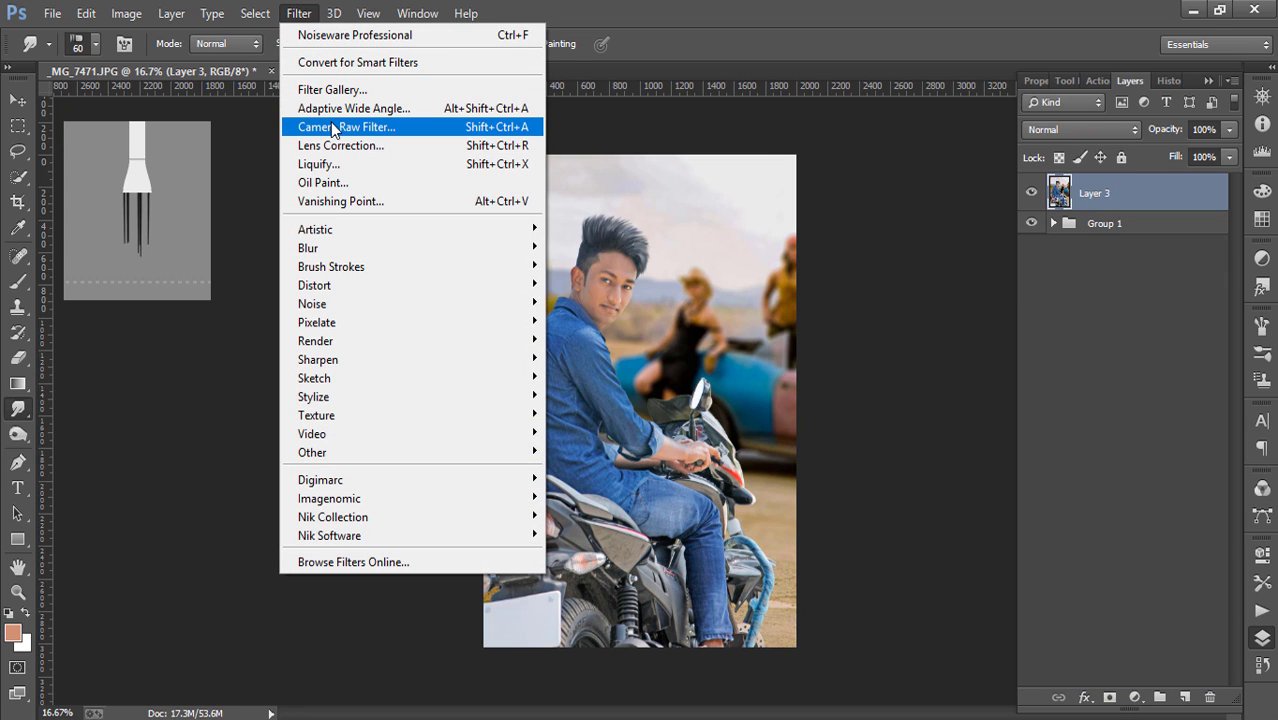
click(334, 127)
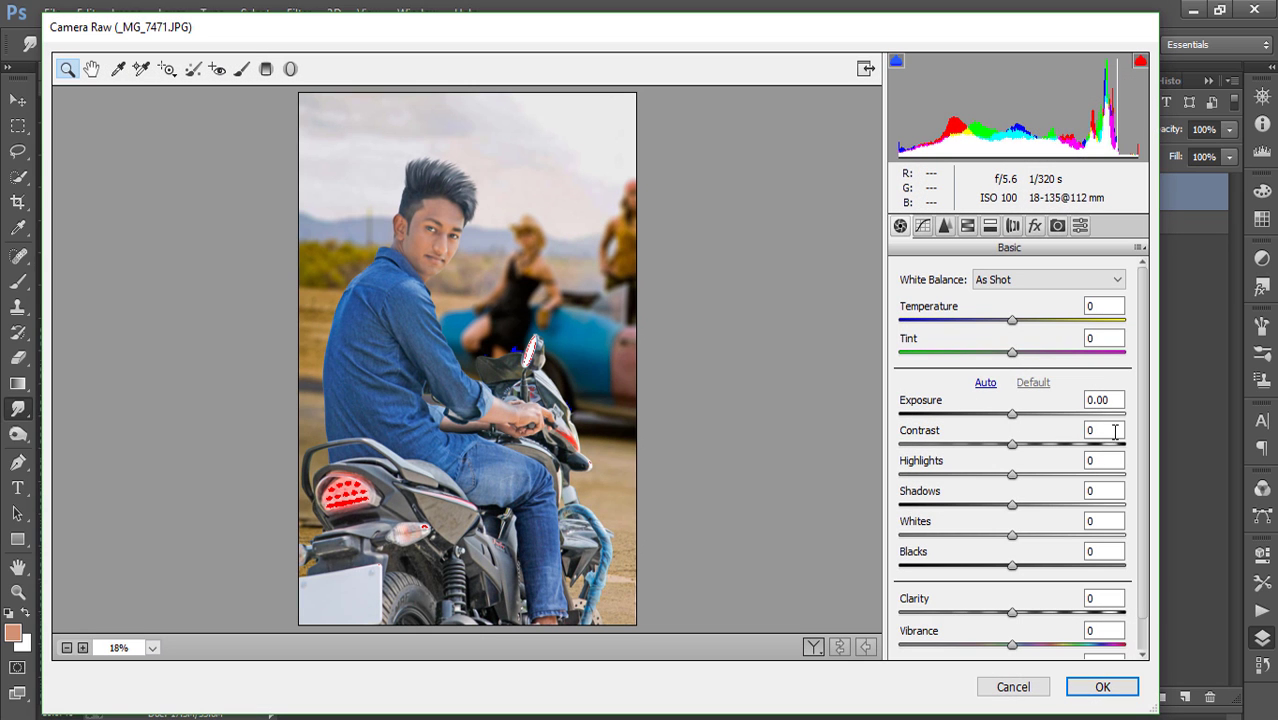
drag(1012, 612, 1053, 612)
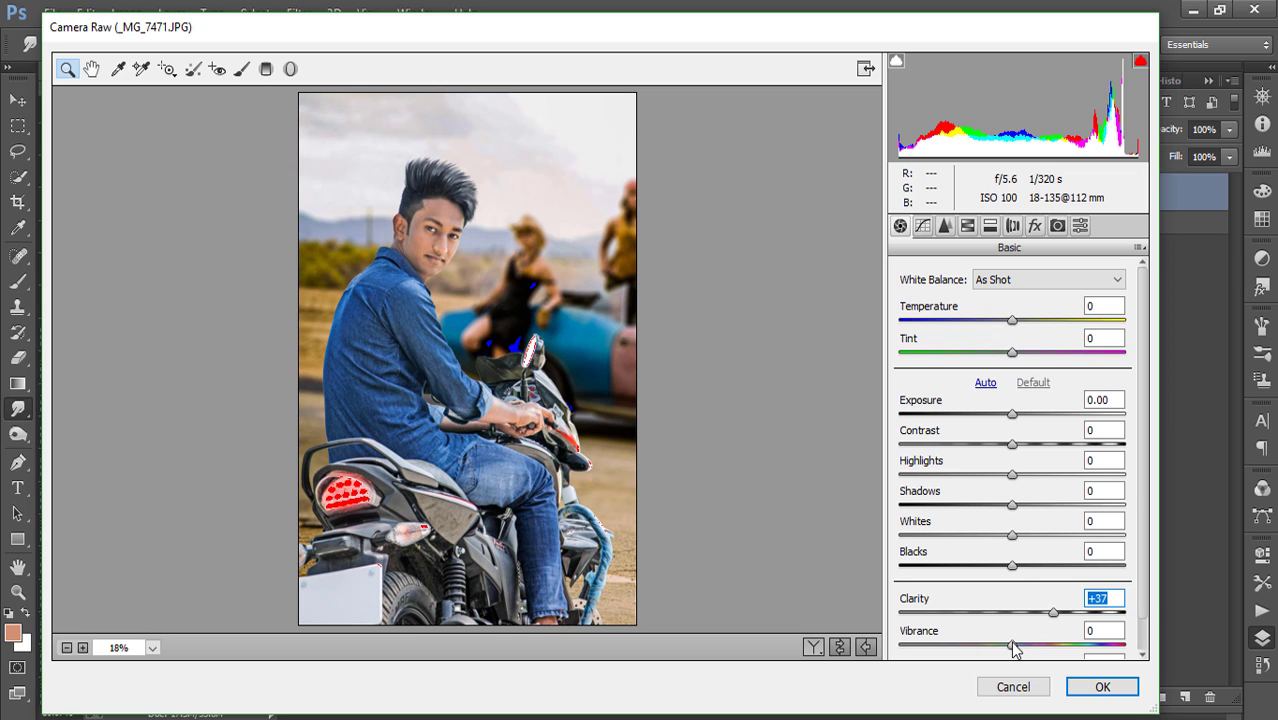
mouse_move(1013, 566)
mouse_down()
mouse_move(980, 566)
mouse_move(980, 538)
mouse_move(921, 531)
mouse_move(1059, 530)
mouse_move(969, 506)
mouse_move(975, 474)
mouse_move(1027, 443)
mouse_move(1003, 440)
mouse_move(1015, 413)
mouse_up()
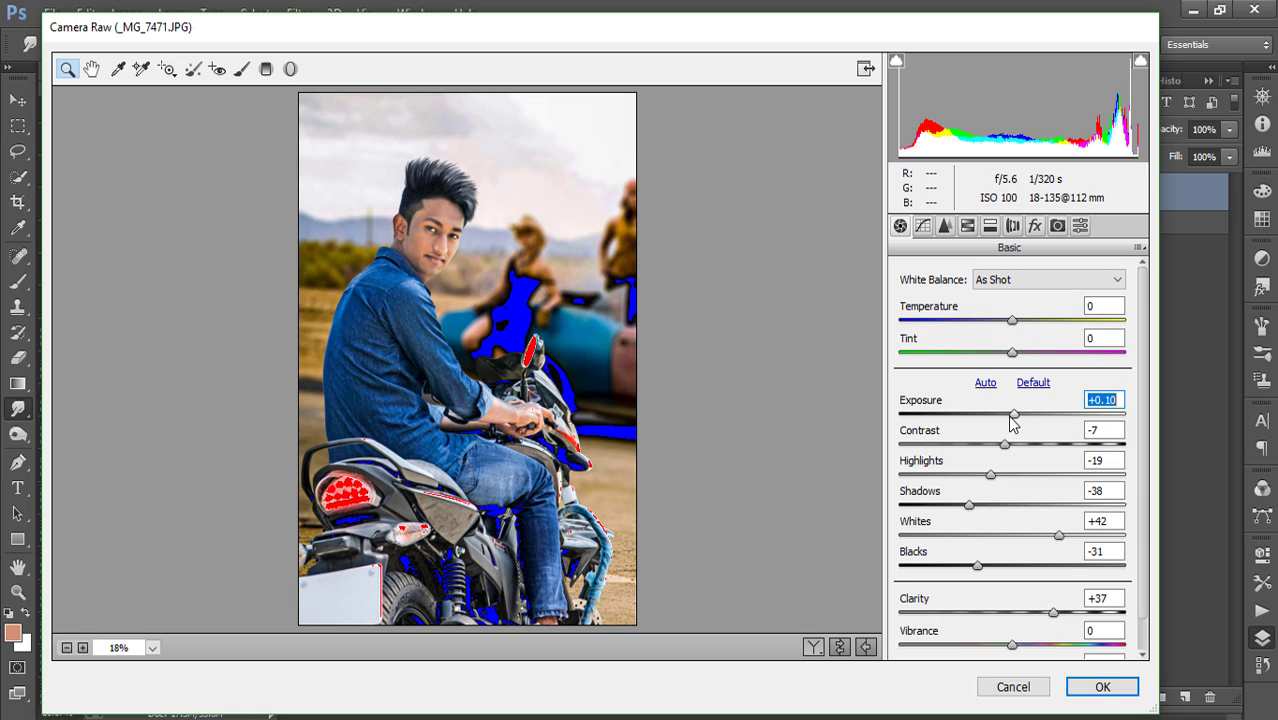
click(1010, 321)
drag(1012, 322, 1015, 323)
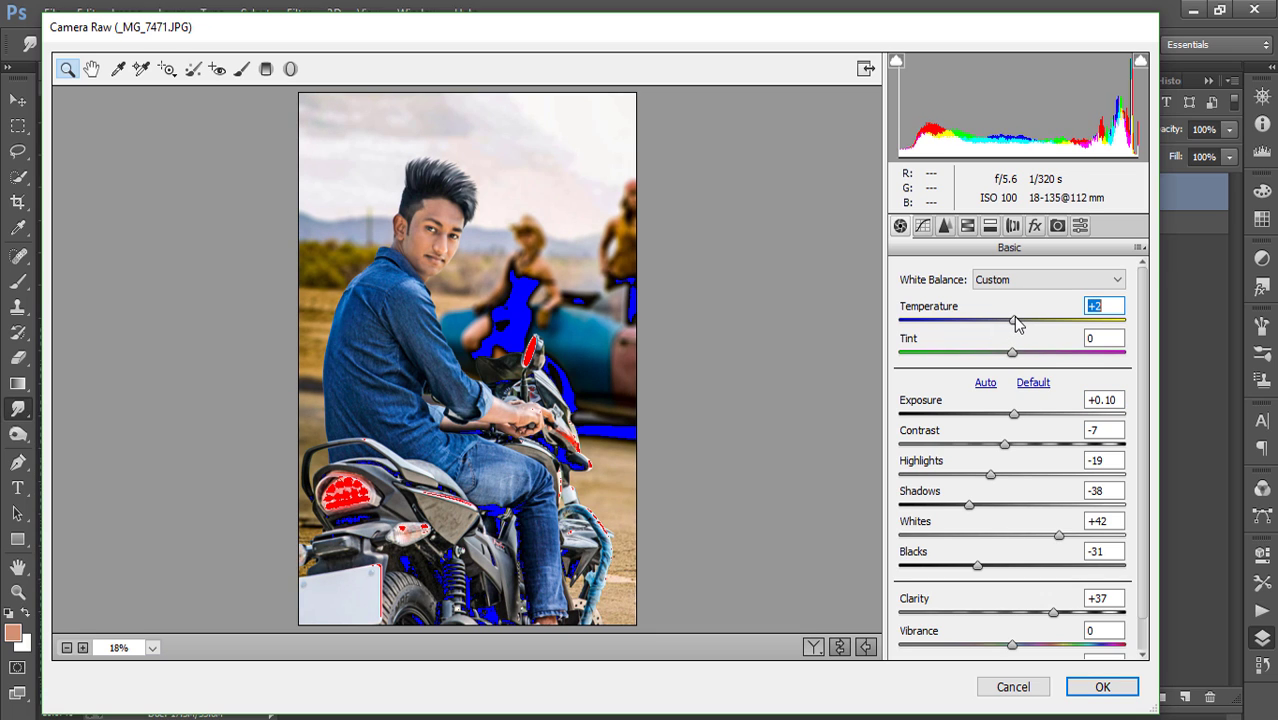
- Raise the tone curve highlights slightly and add sharpening of about 38
click(922, 226)
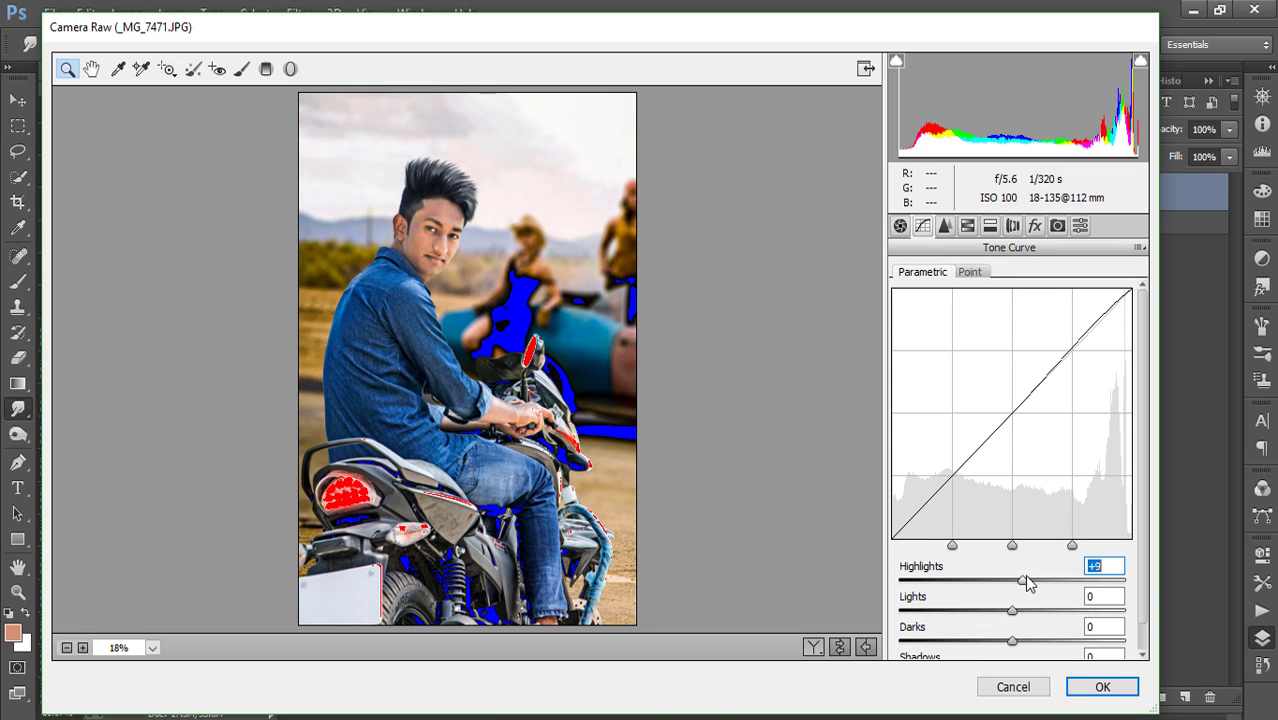
mouse_move(1012, 581)
mouse_down()
mouse_move(993, 609)
mouse_move(1006, 610)
mouse_up()
click(945, 226)
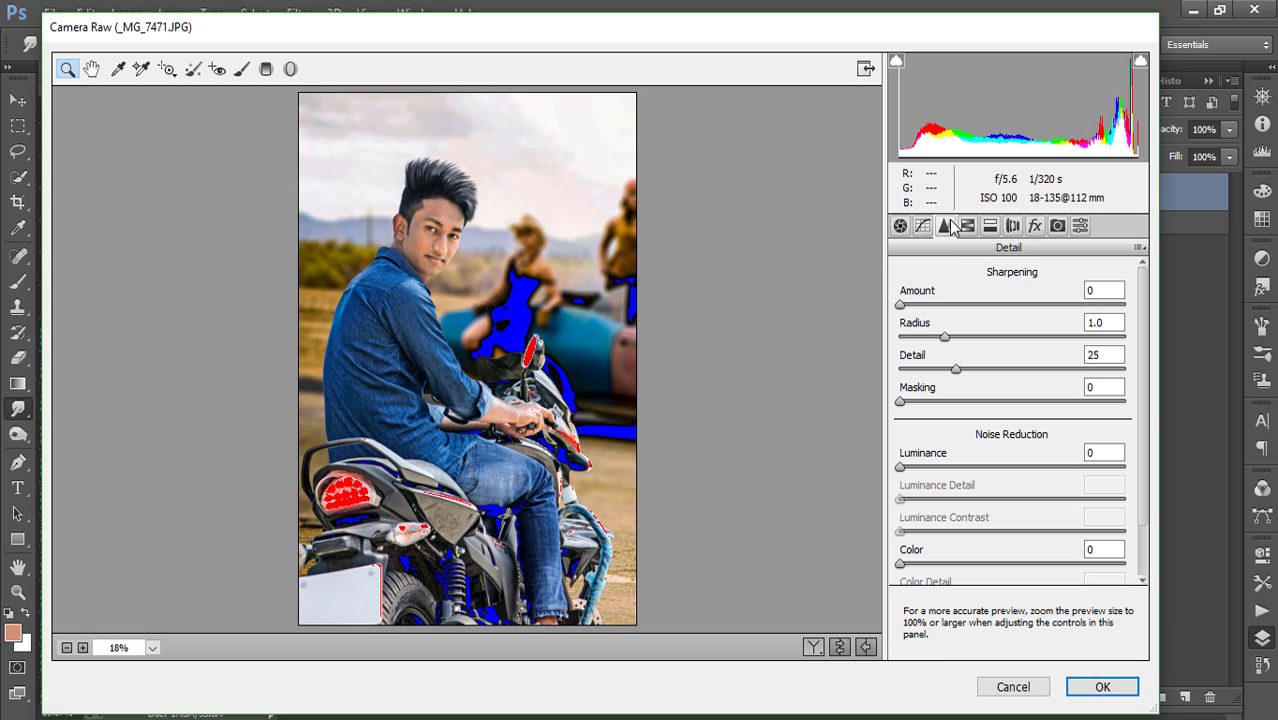
drag(942, 305, 956, 305)
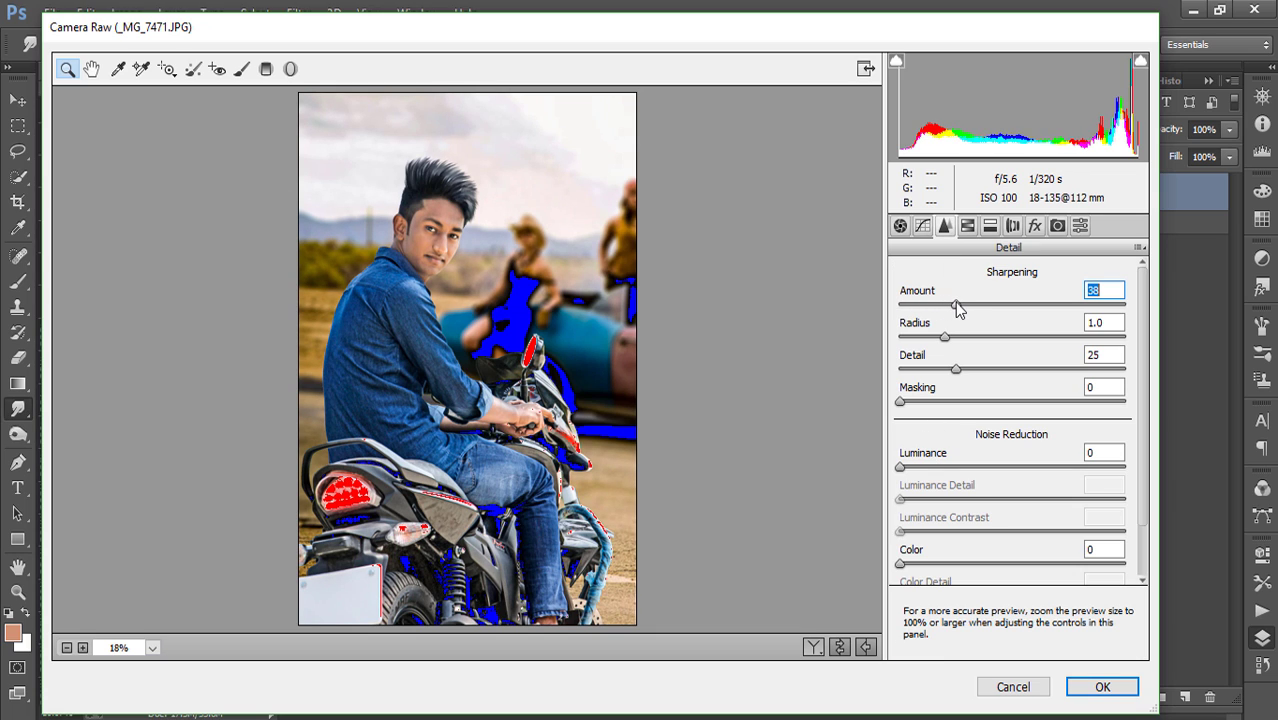
- Set HSL luminance Oranges +12, Yellows -18, Blues -19, and reduce Yellows saturation
click(968, 227)
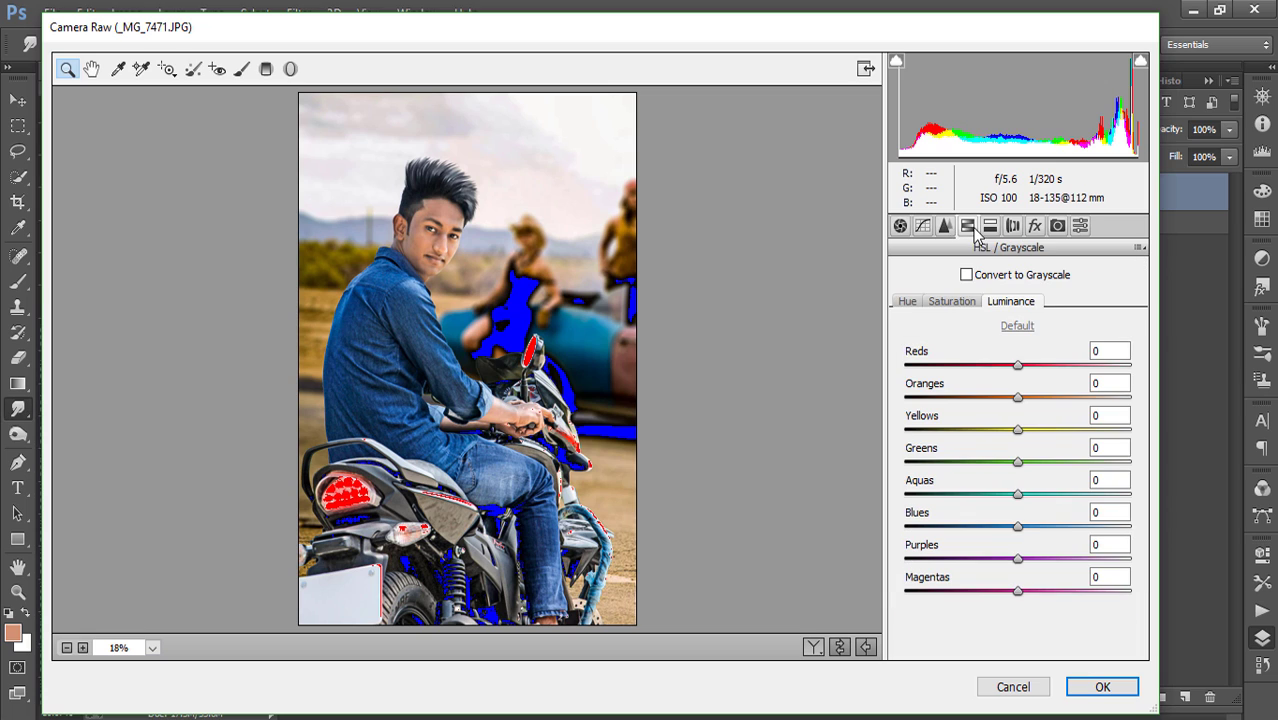
drag(1018, 397, 1035, 395)
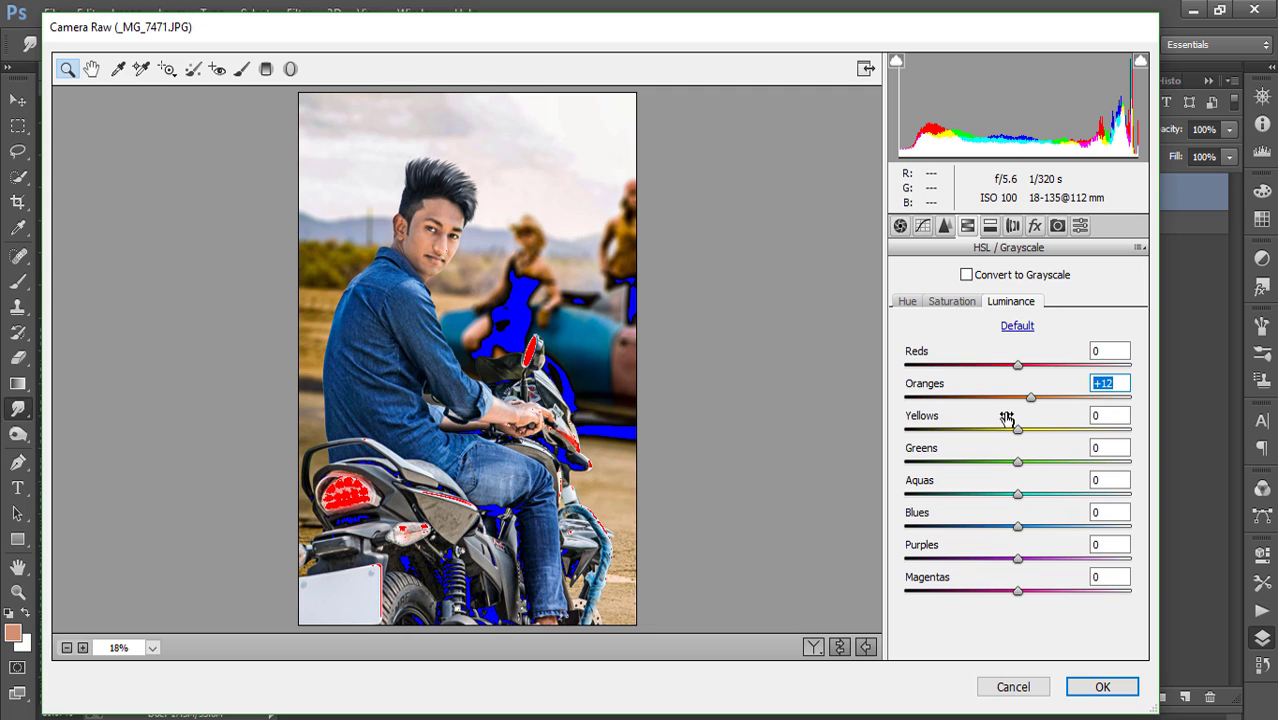
drag(1017, 429, 999, 429)
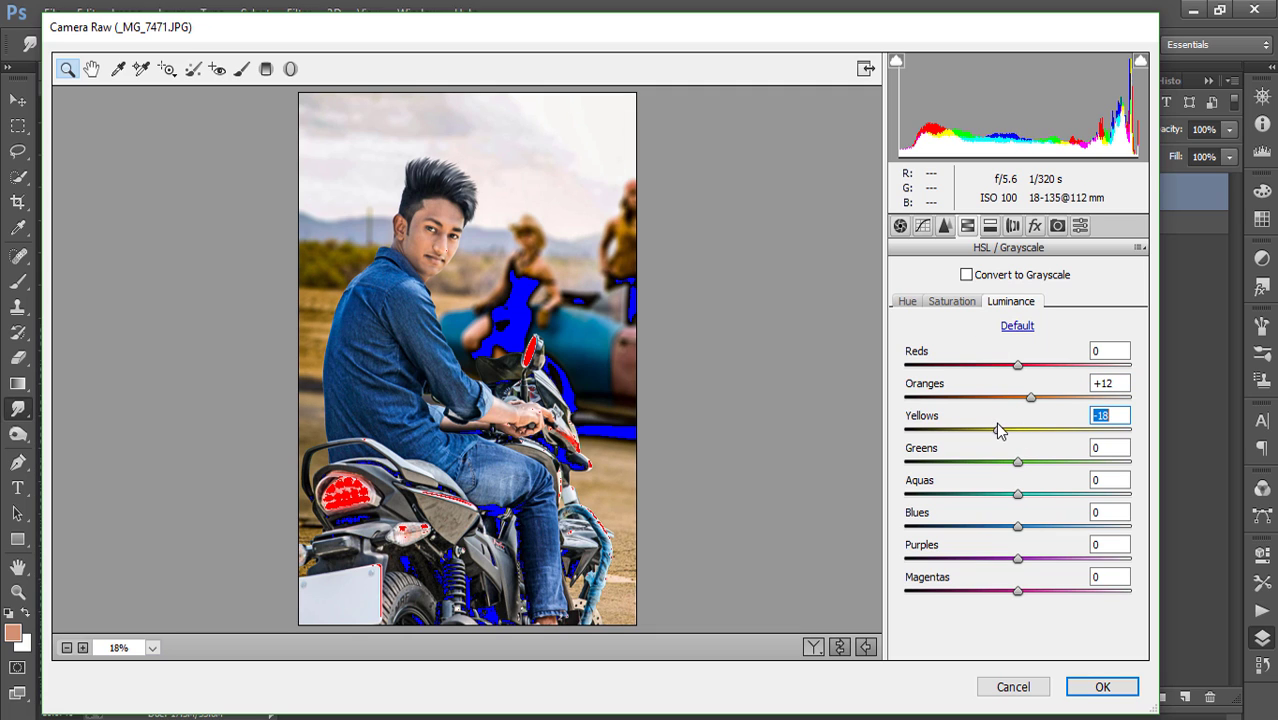
drag(1017, 525, 986, 521)
click(955, 302)
mouse_move(1017, 429)
mouse_down()
mouse_move(1003, 429)
mouse_move(993, 457)
mouse_move(1029, 462)
mouse_up()
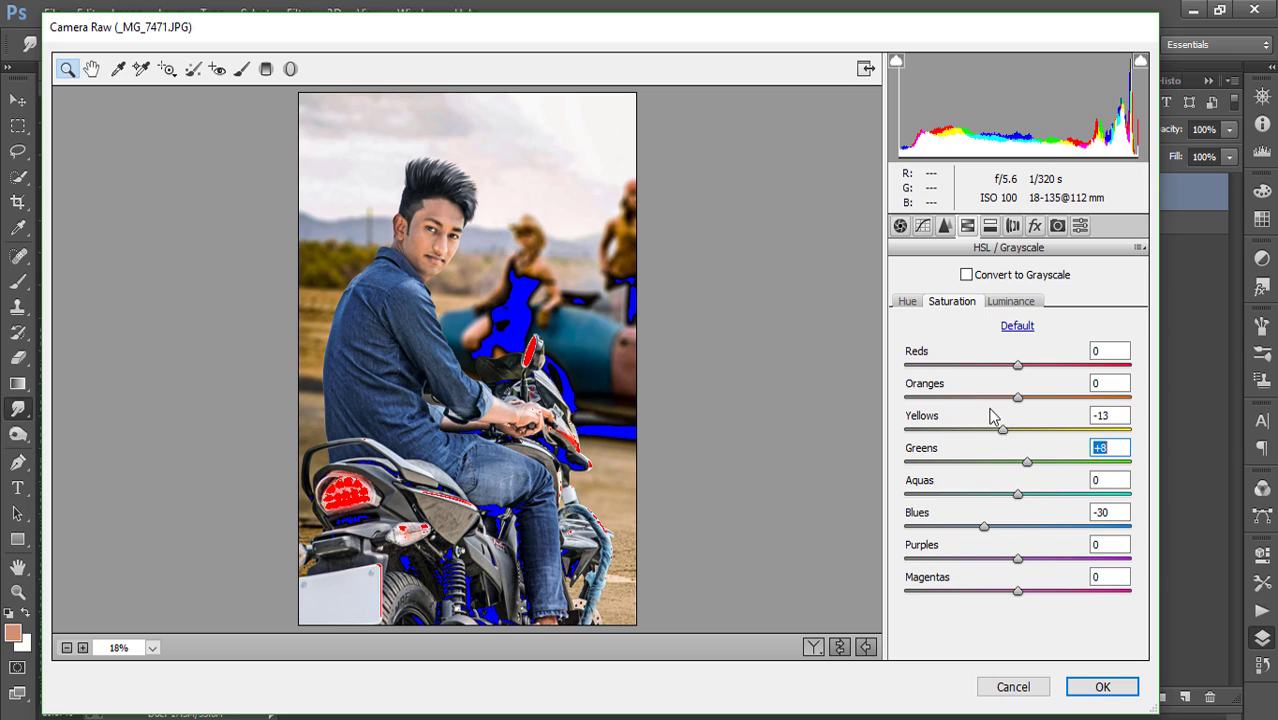
- Add a -28 vignette and a bottom-up graduated filter at Exposure -1.60, then apply
click(1035, 226)
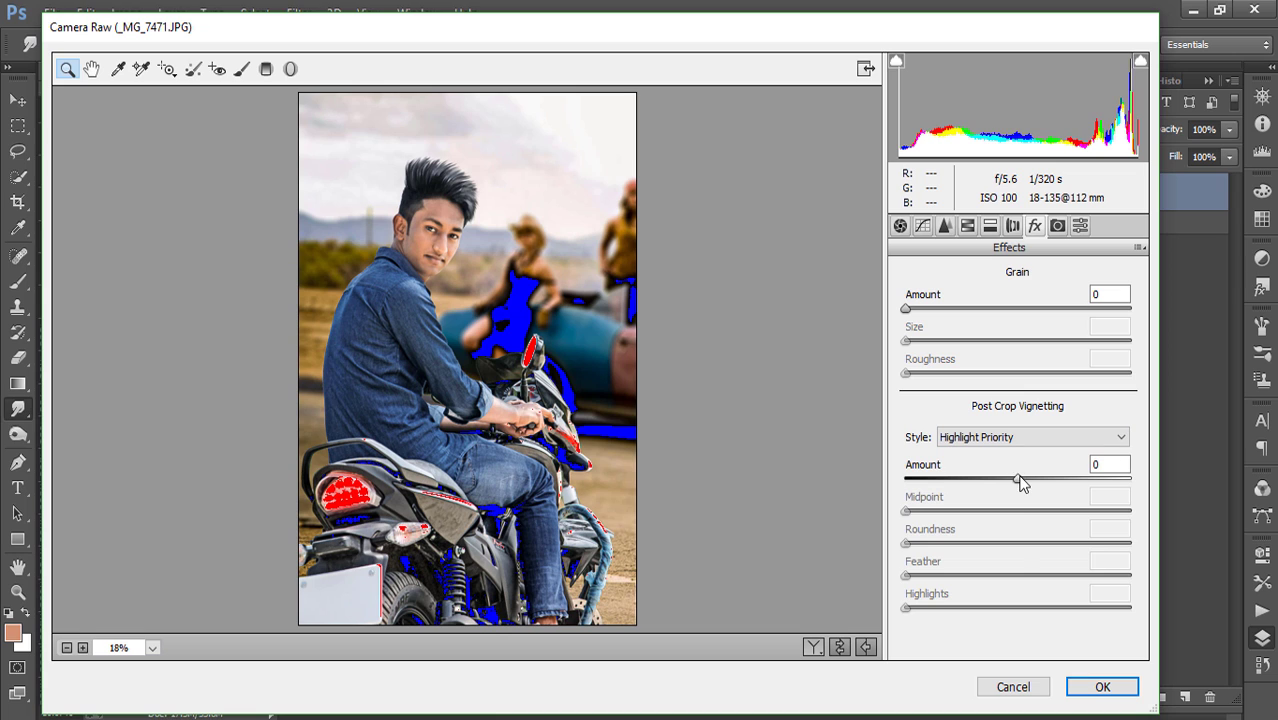
drag(1017, 478, 990, 479)
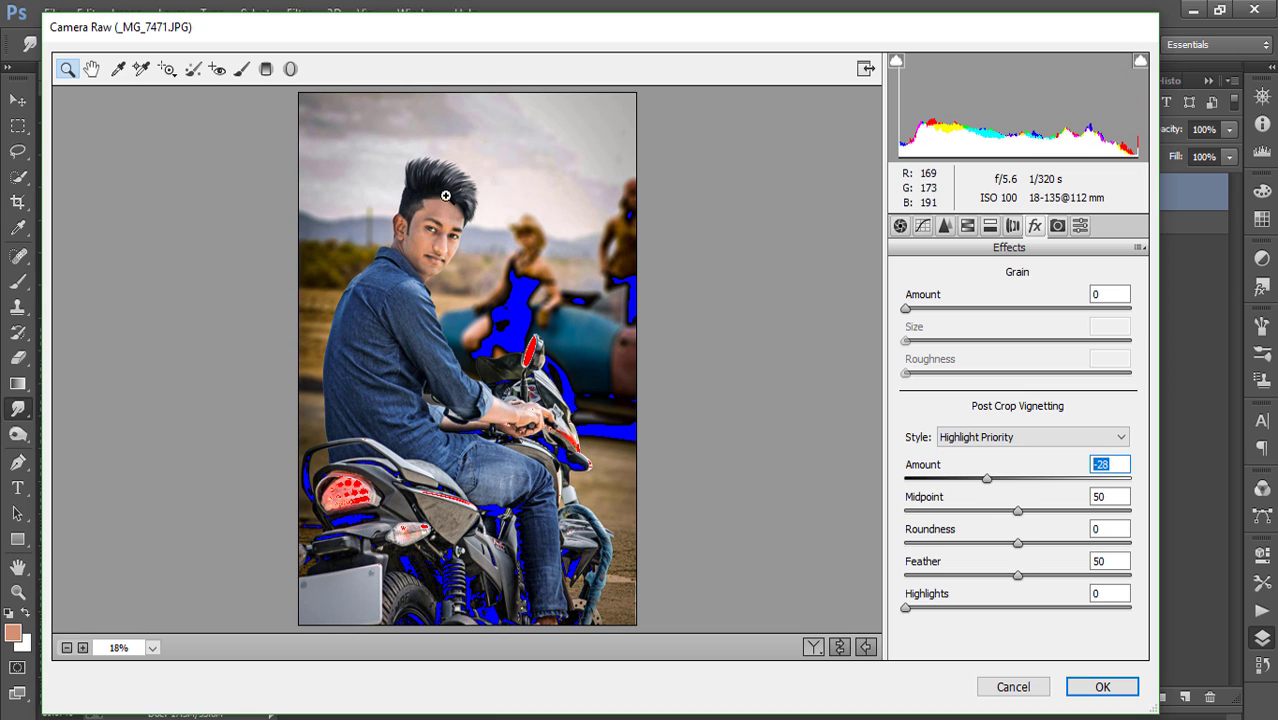
click(266, 68)
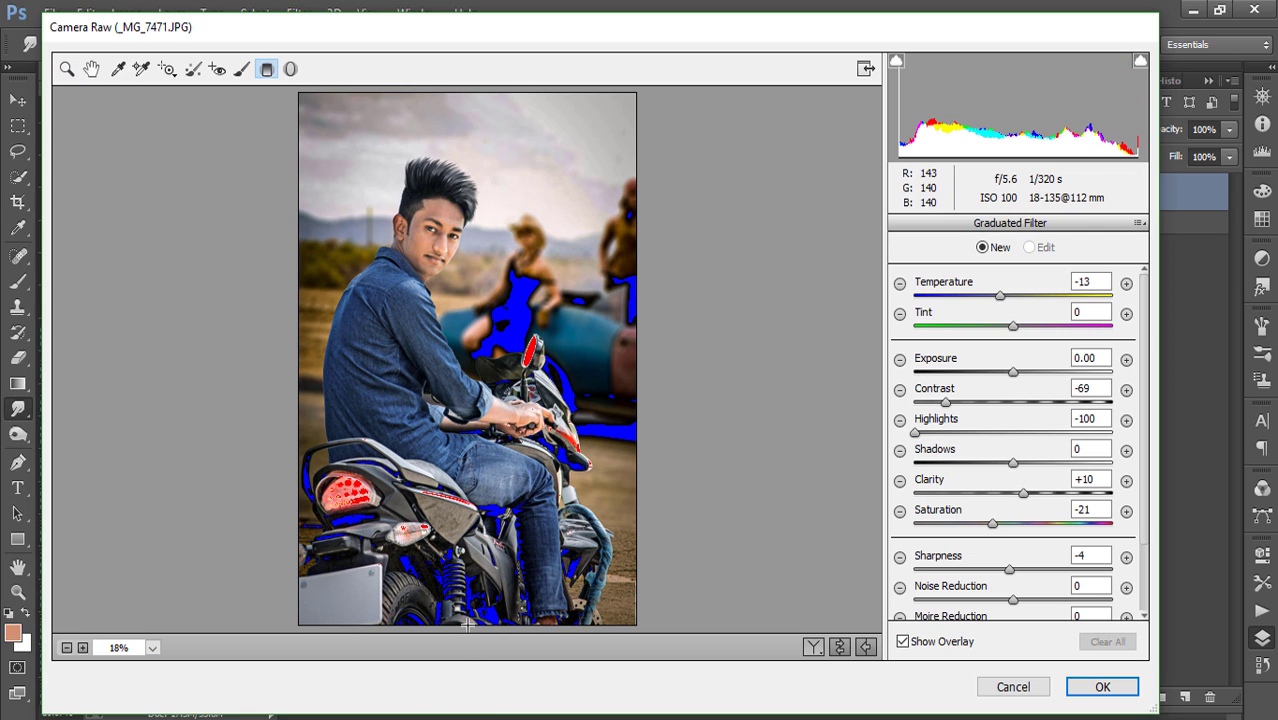
drag(468, 627, 466, 406)
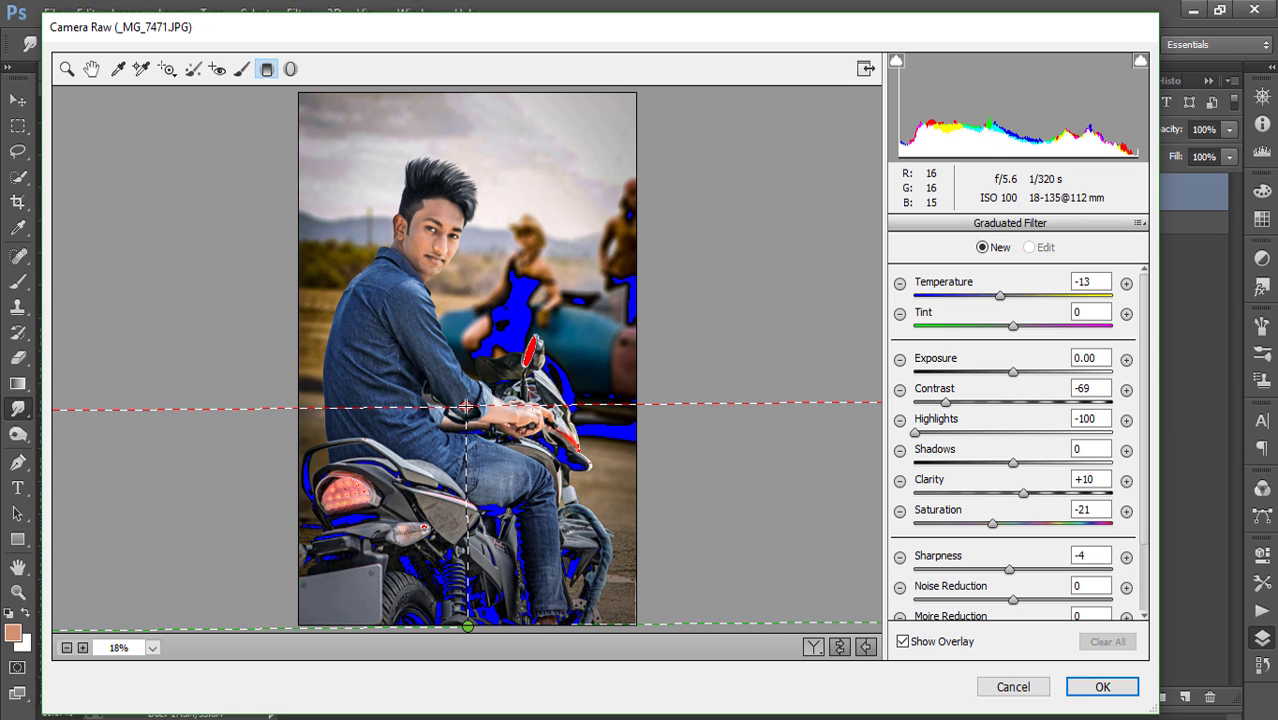
click(990, 372)
drag(990, 372, 973, 372)
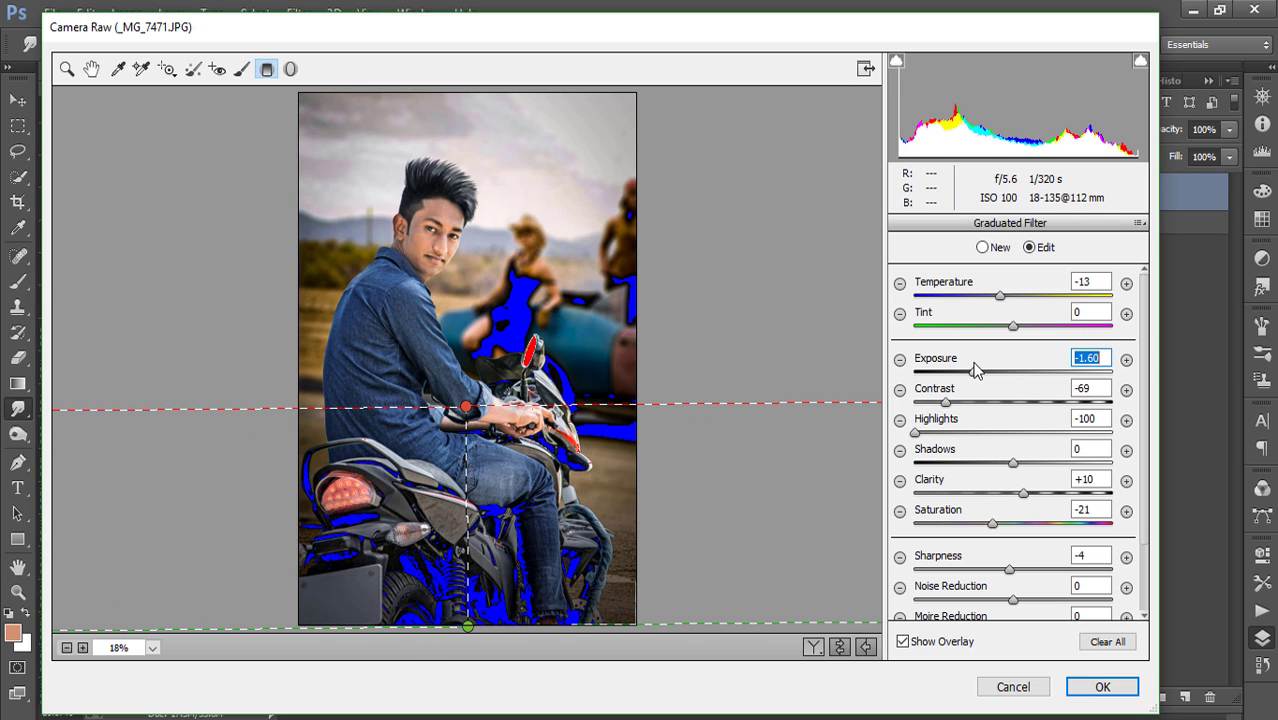
click(1103, 687)
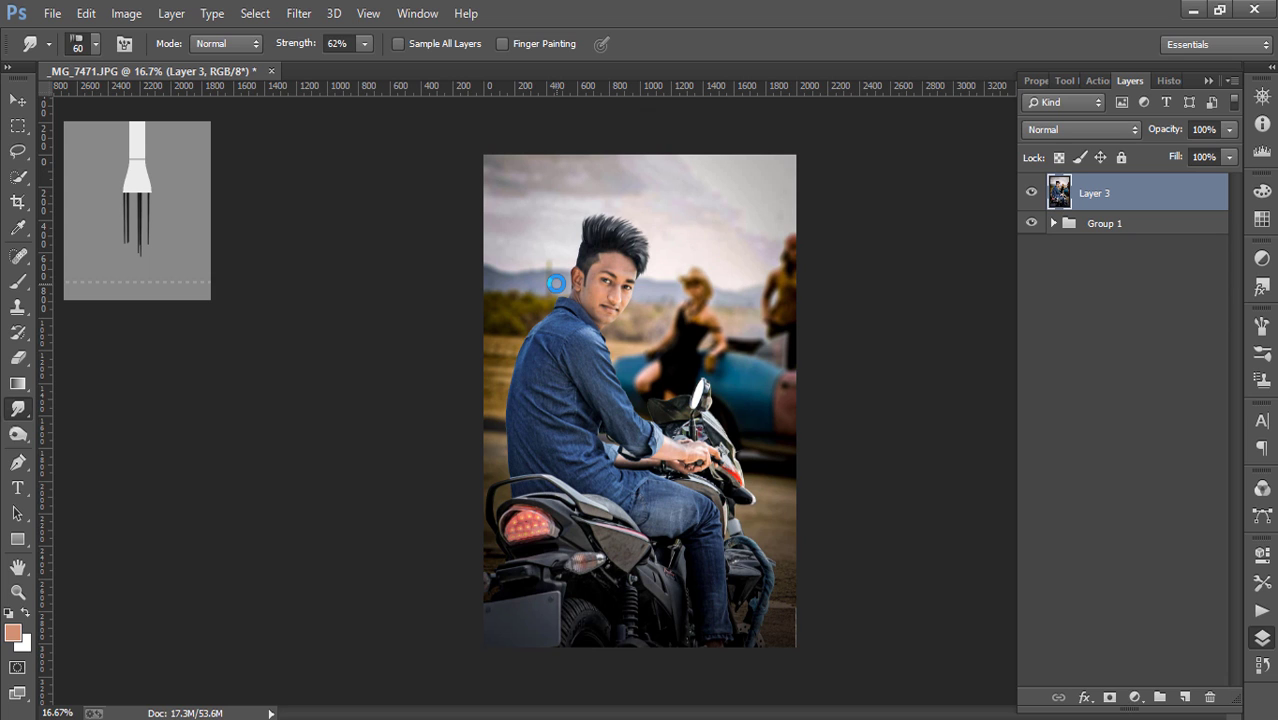
- Rerun Camera Raw on Layer 3 with Blacks +33, Whites +15 and Contrast +28
click(296, 18)
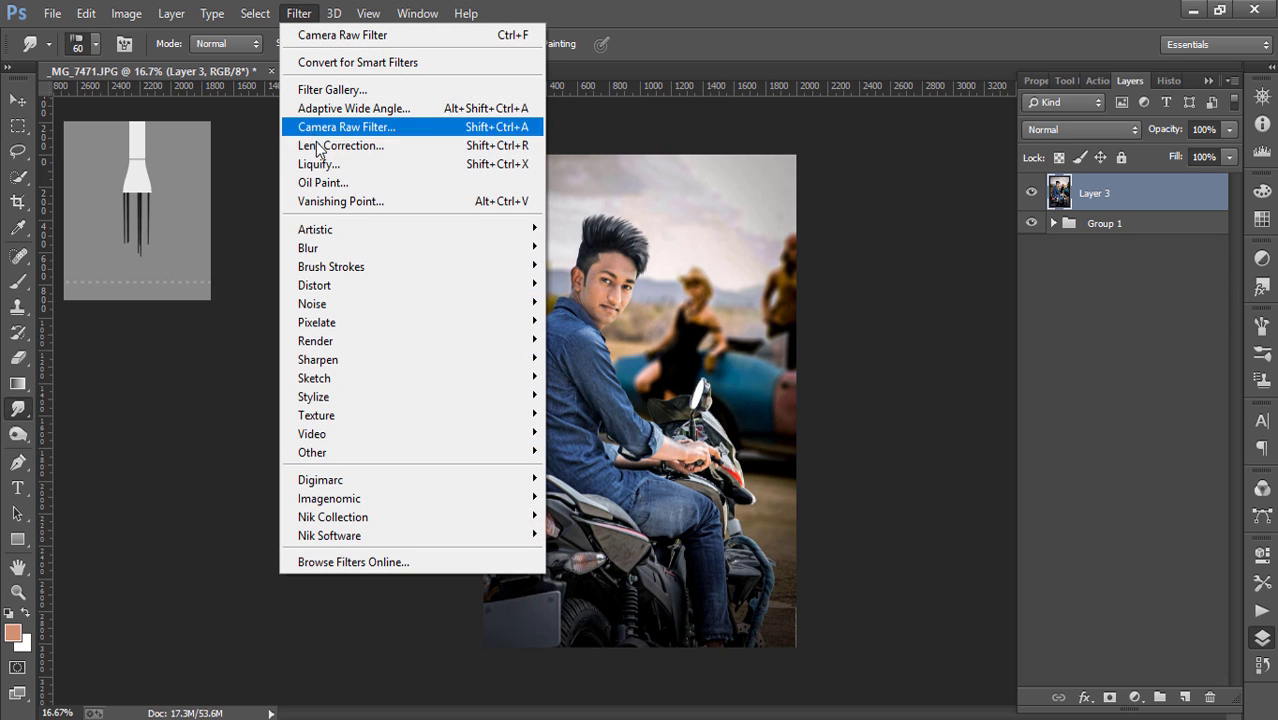
click(321, 138)
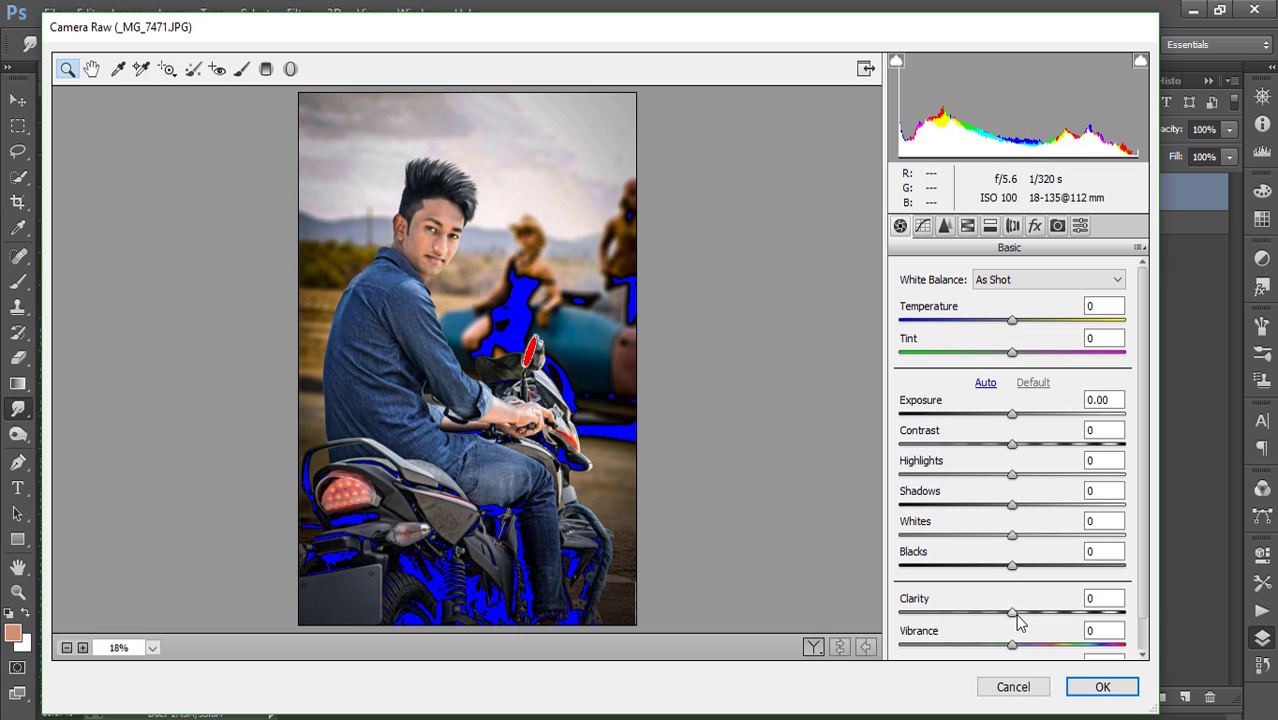
mouse_move(1014, 566)
mouse_down()
mouse_move(1048, 566)
mouse_move(1029, 535)
mouse_up()
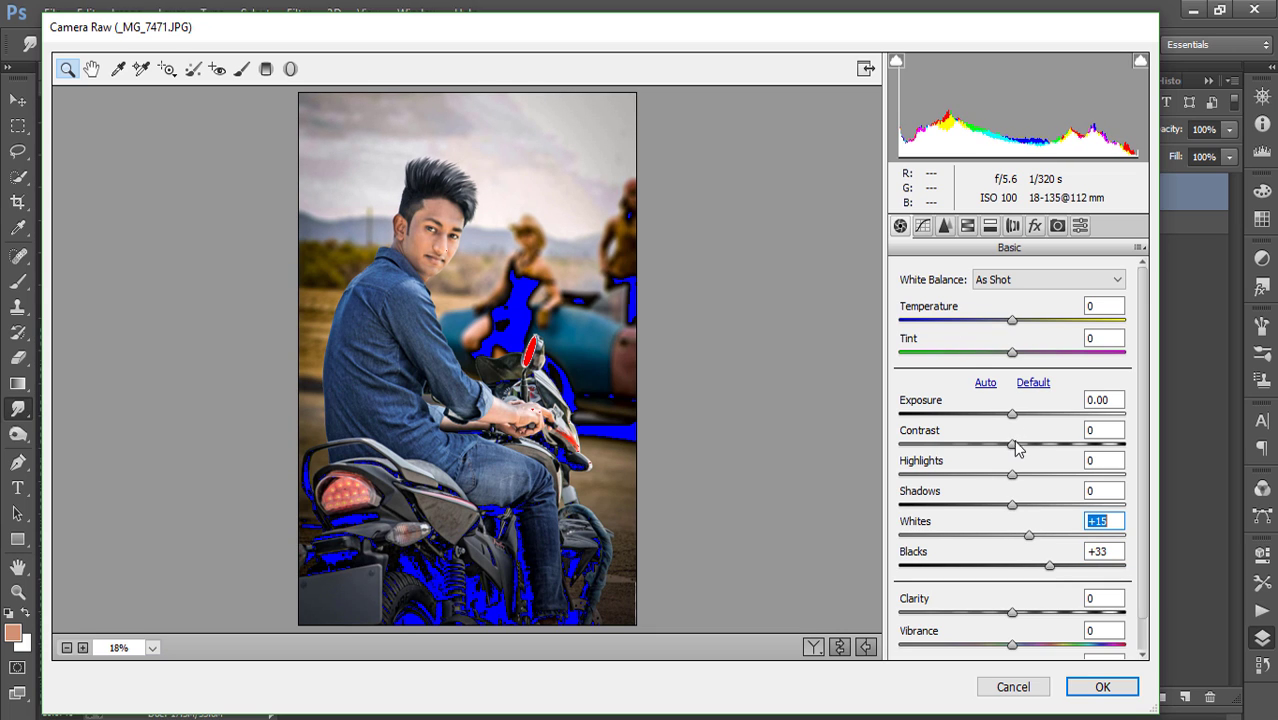
drag(1015, 447, 1046, 448)
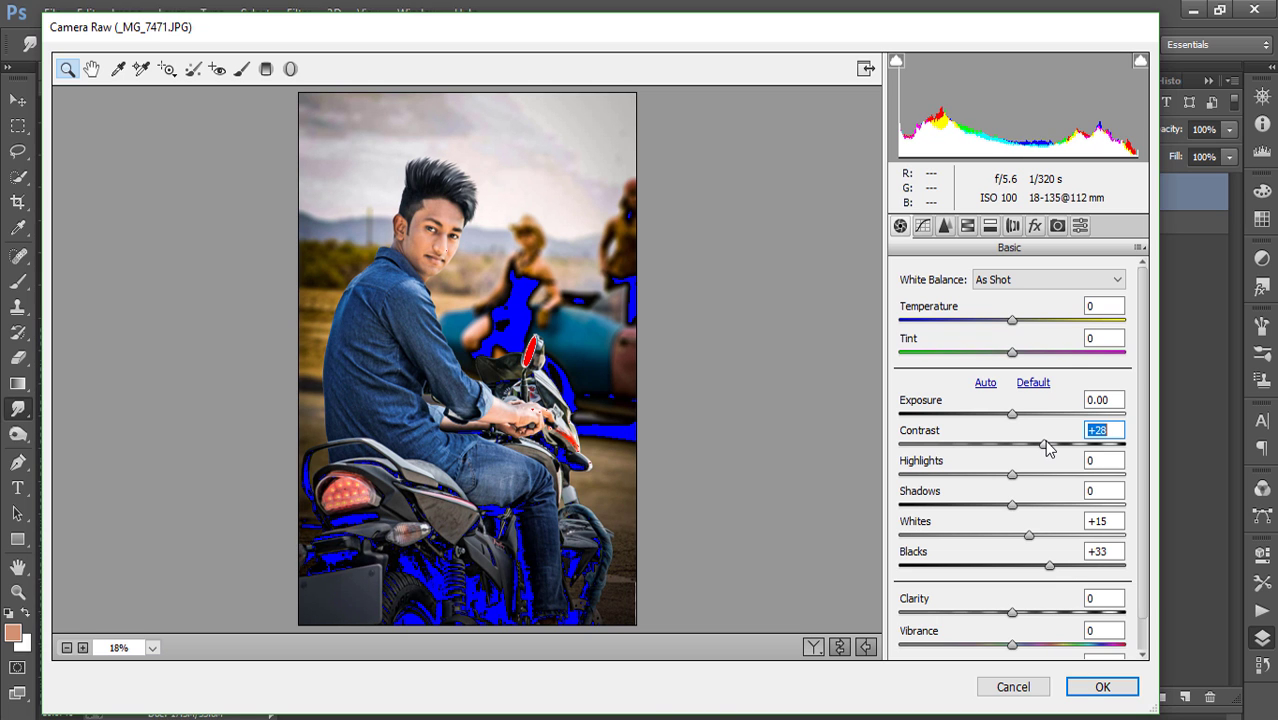
click(1100, 686)
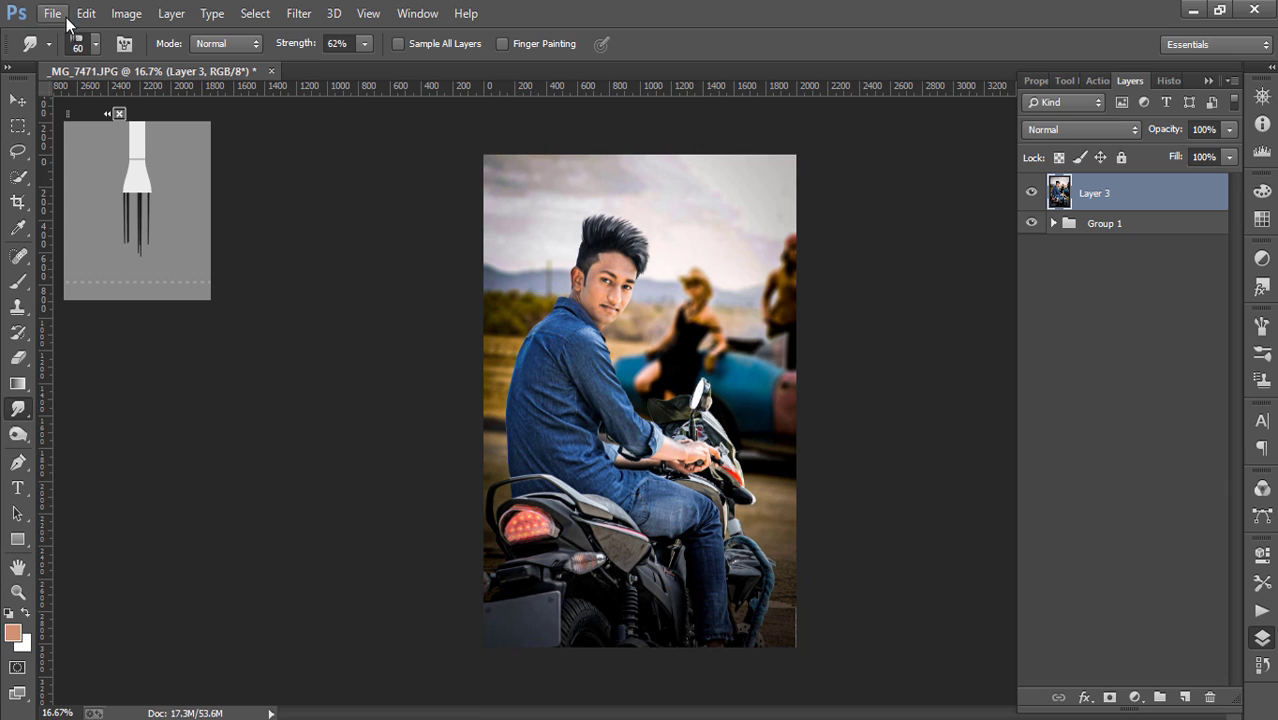
- Apply Color Efex Pro 3.0 Tonal Contrast with Shadow Contrast raised to about +57
click(299, 14)
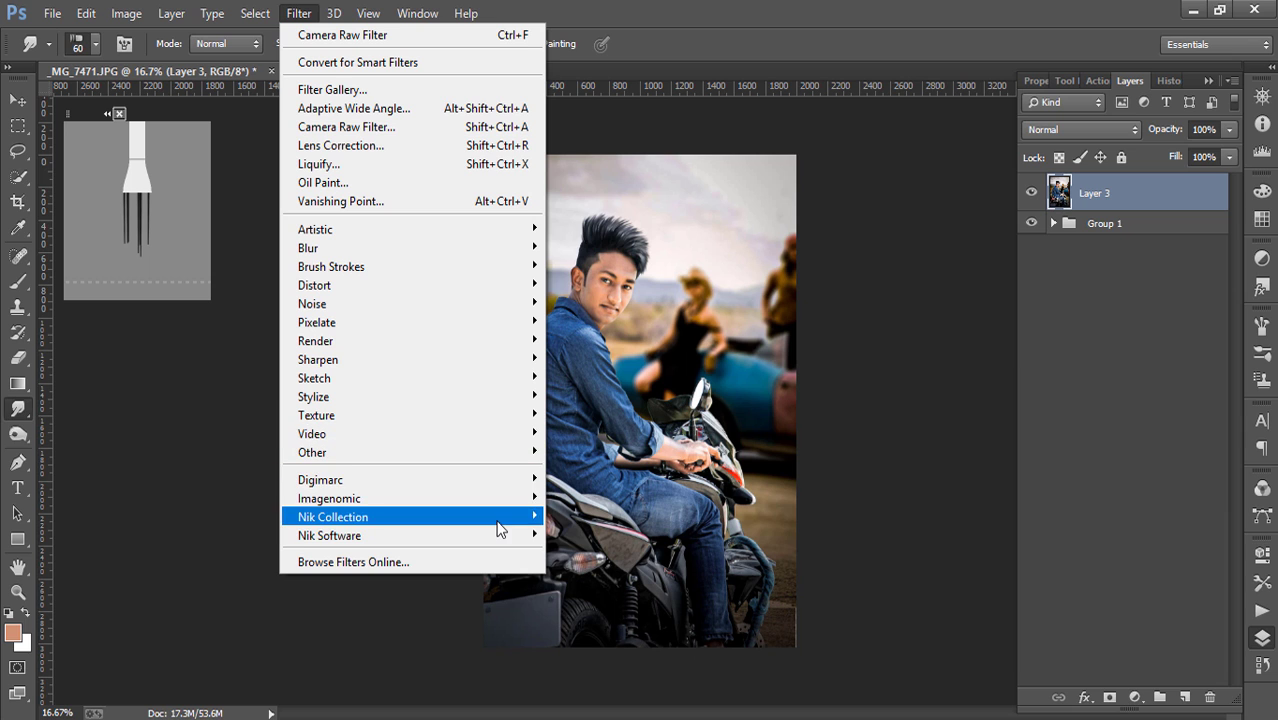
mouse_move(329, 535)
click(557, 535)
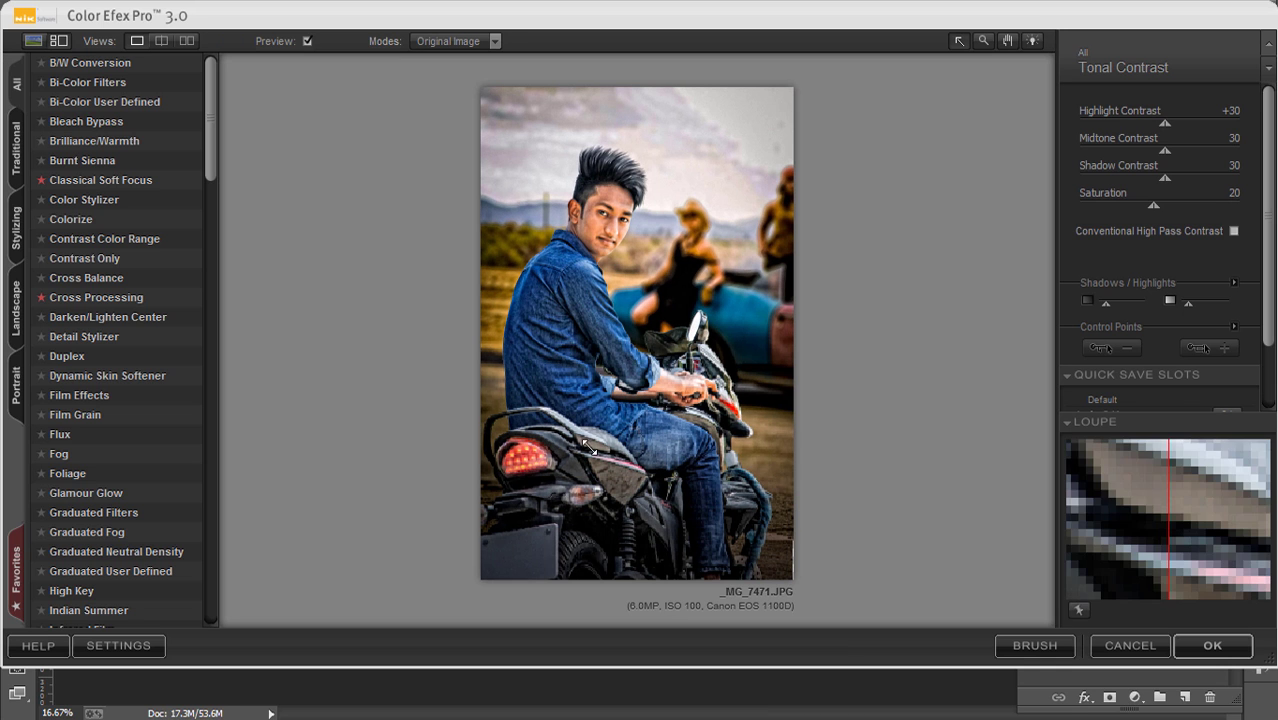
drag(217, 130, 231, 590)
click(66, 541)
click(76, 558)
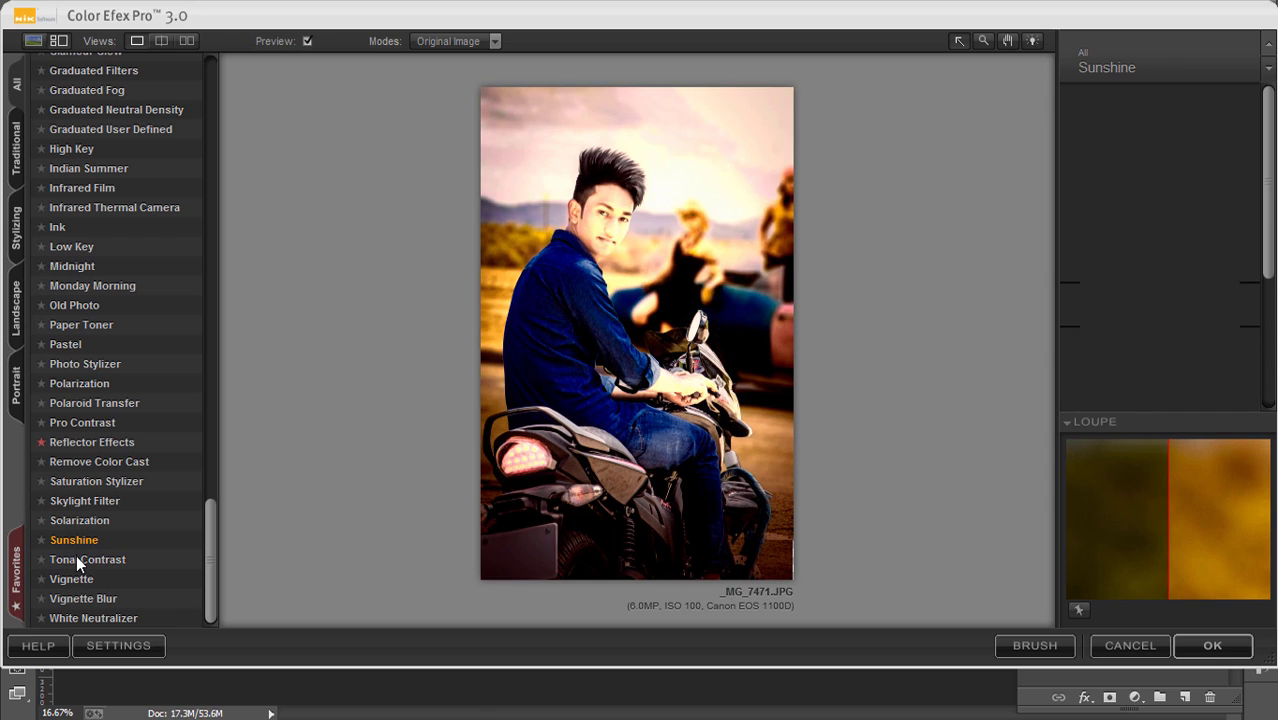
mouse_move(1163, 176)
mouse_down()
mouse_move(1147, 177)
mouse_move(1187, 175)
mouse_up()
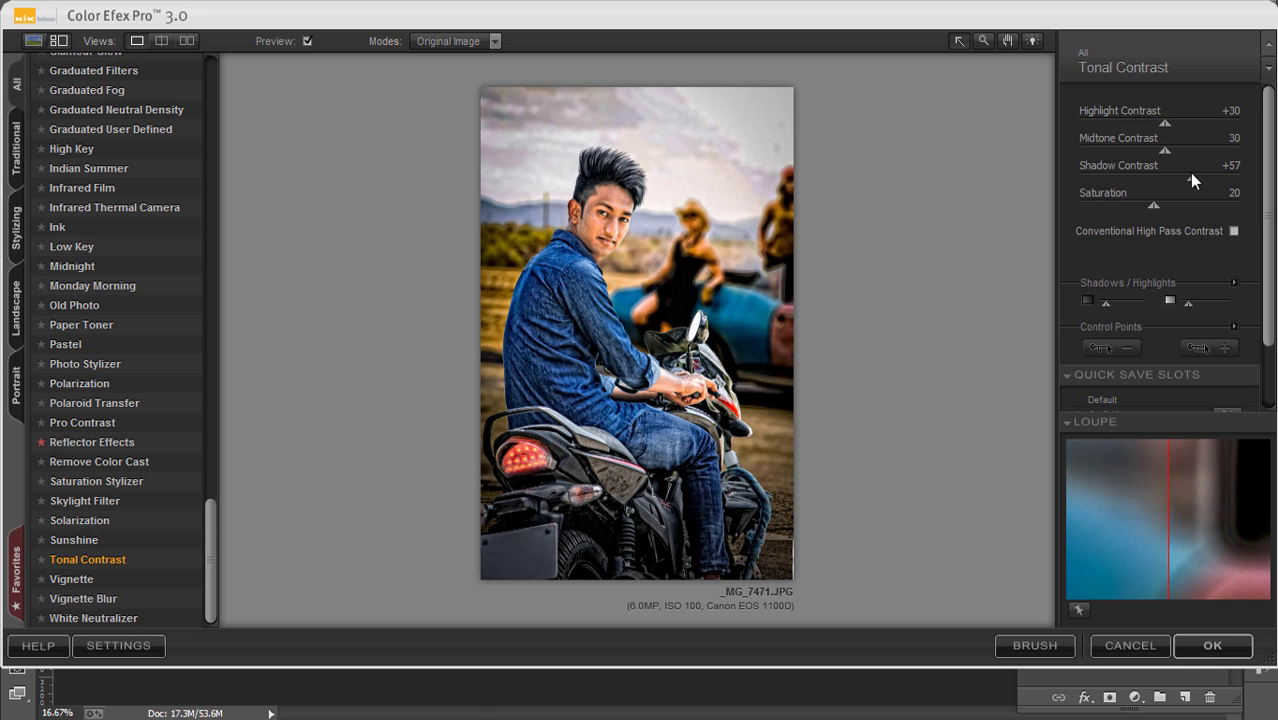
click(1207, 646)
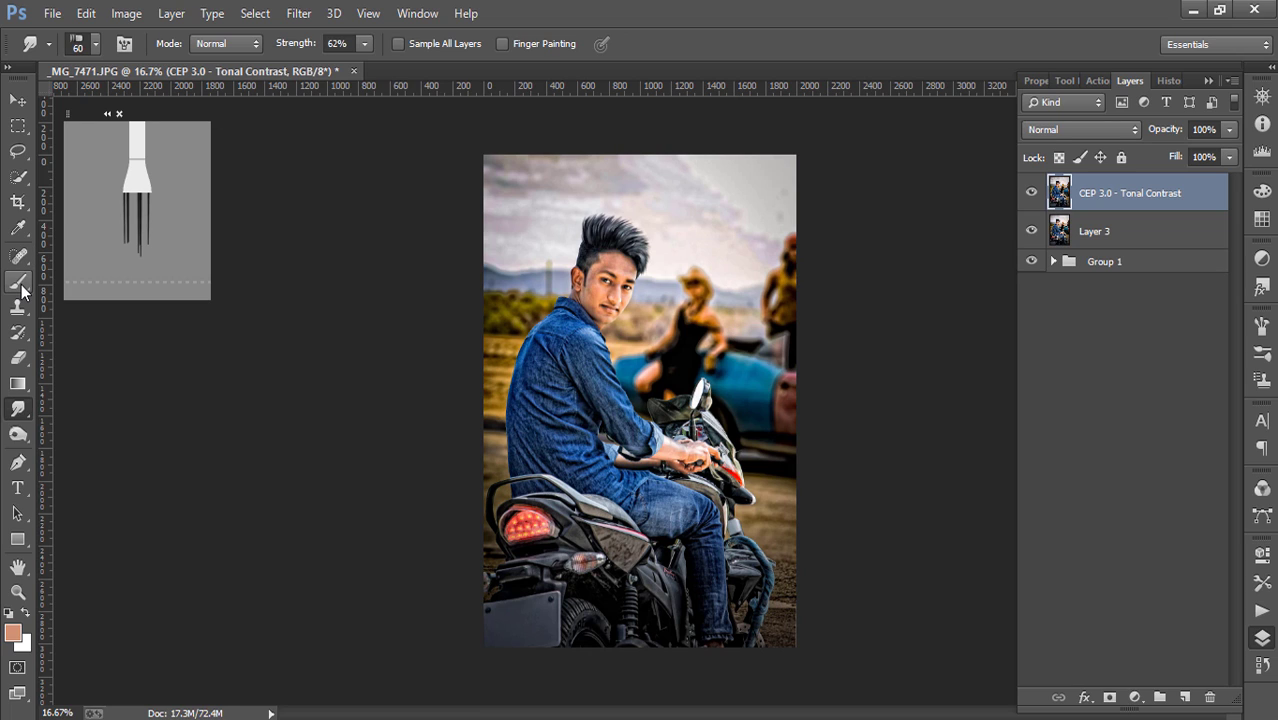
- Partly erase the contrast effect from the face with a larger Eraser
click(18, 357)
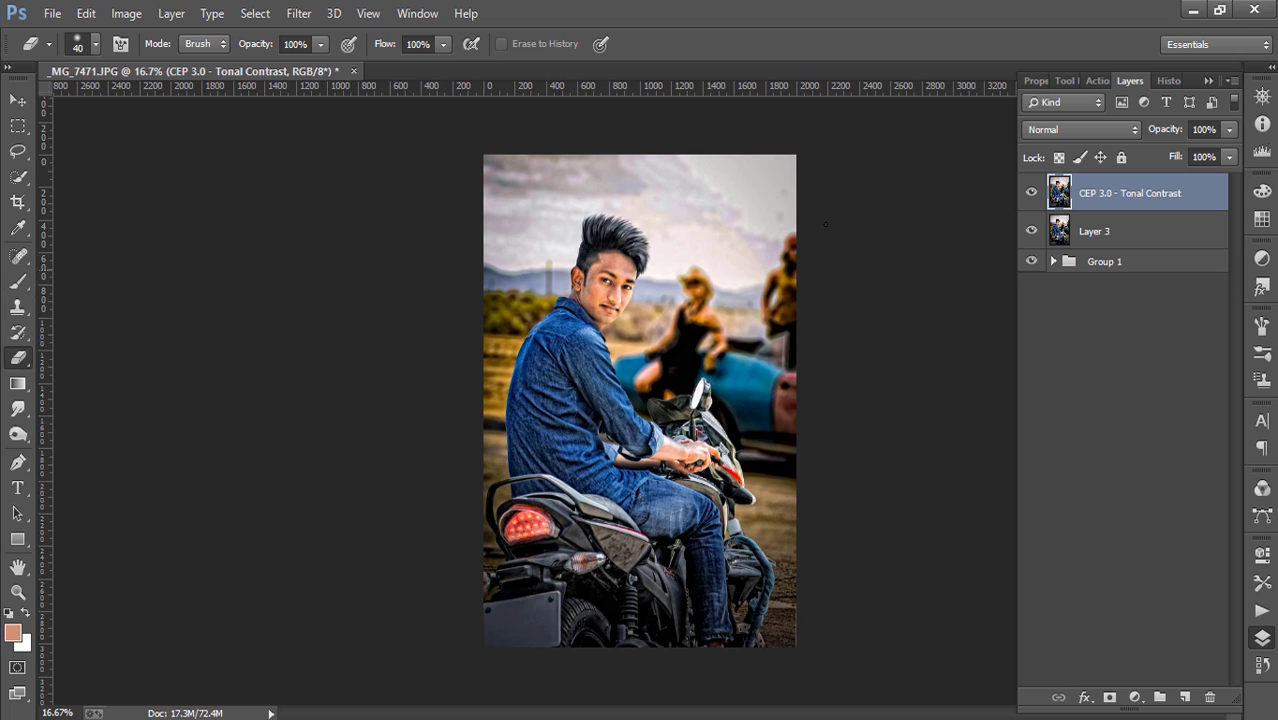
click(320, 44)
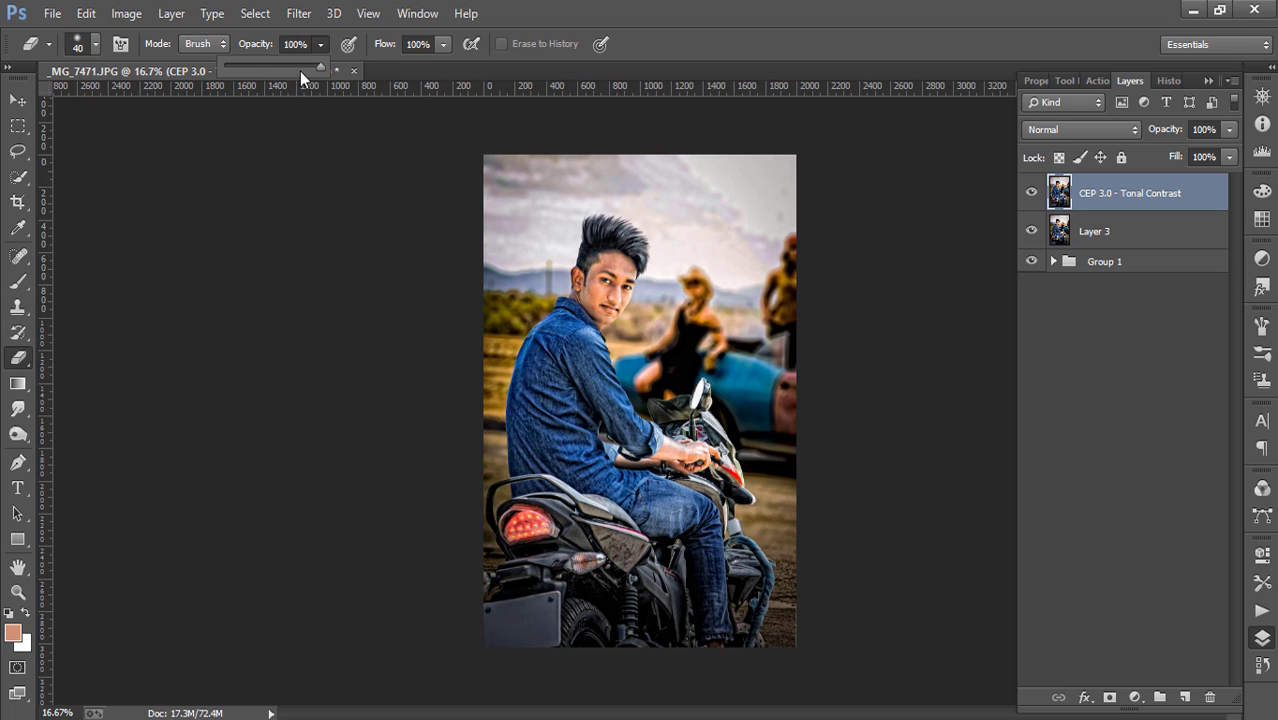
key(bracketright)
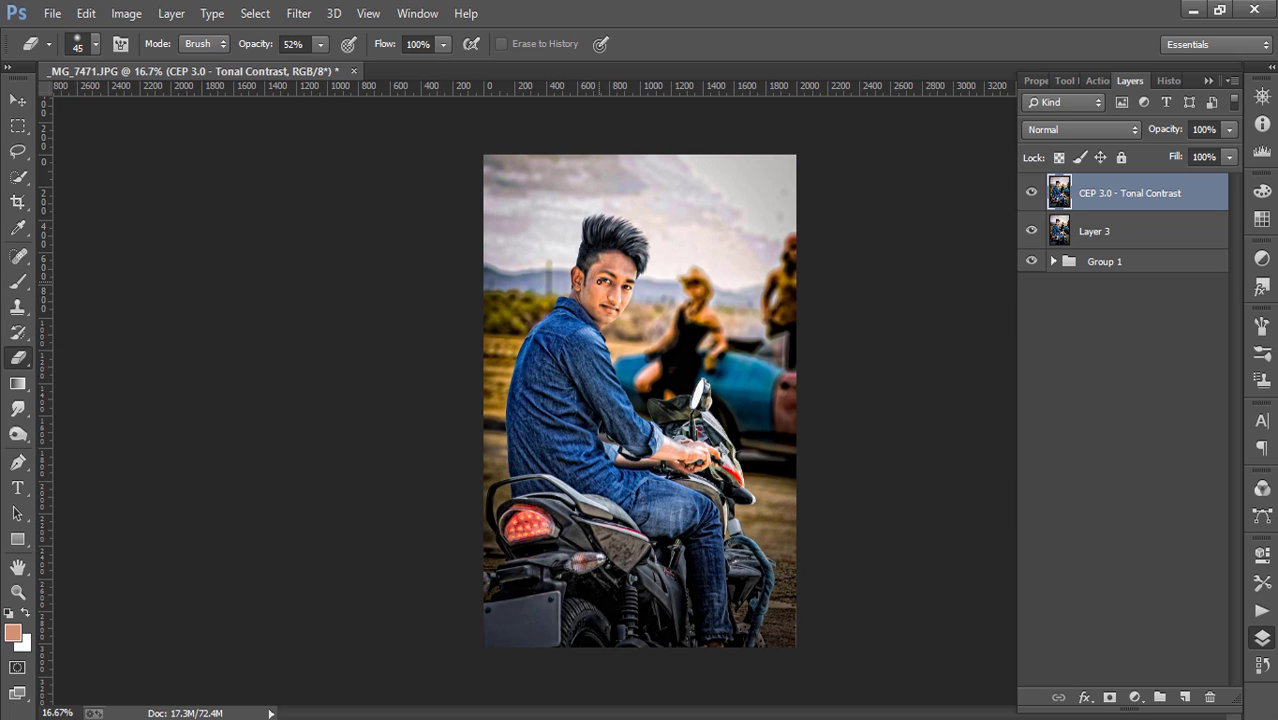
key(bracketright)
key(bracketright)
key(bracketright)
drag(600, 285, 618, 282)
- Add a new layer and sample a light skin tone for brush painting
click(1184, 697)
click(17, 228)
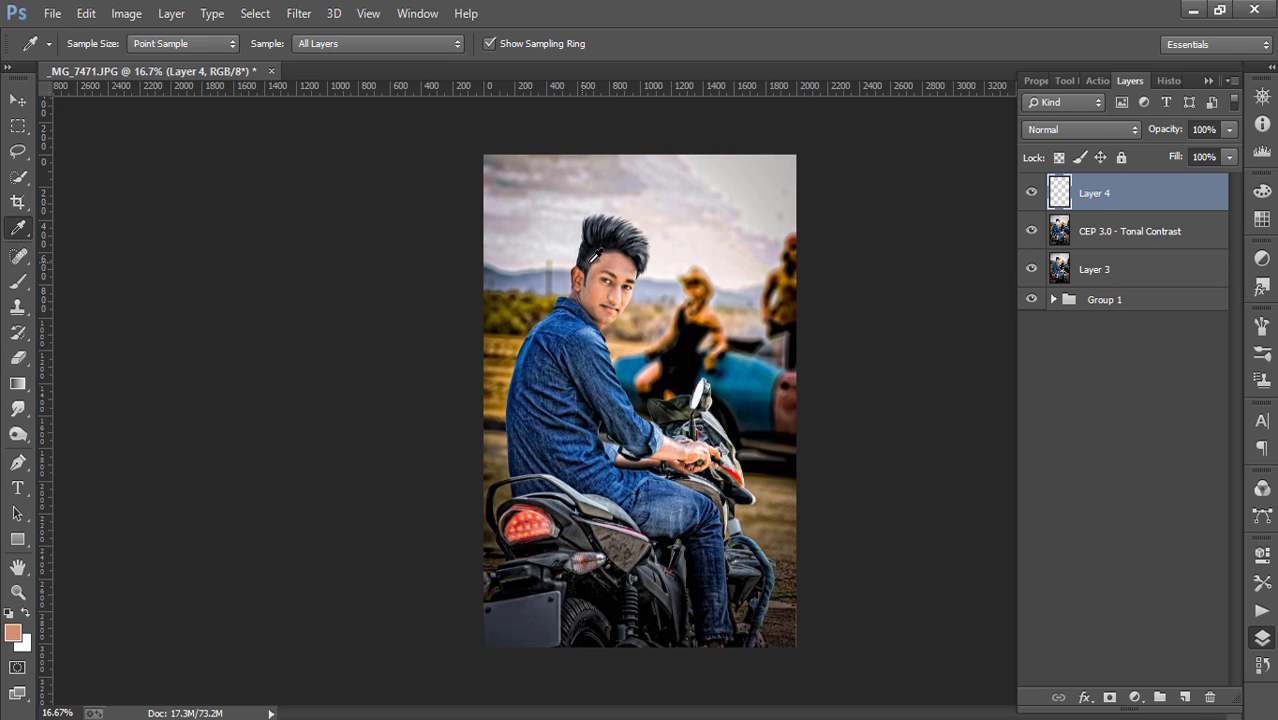
click(602, 293)
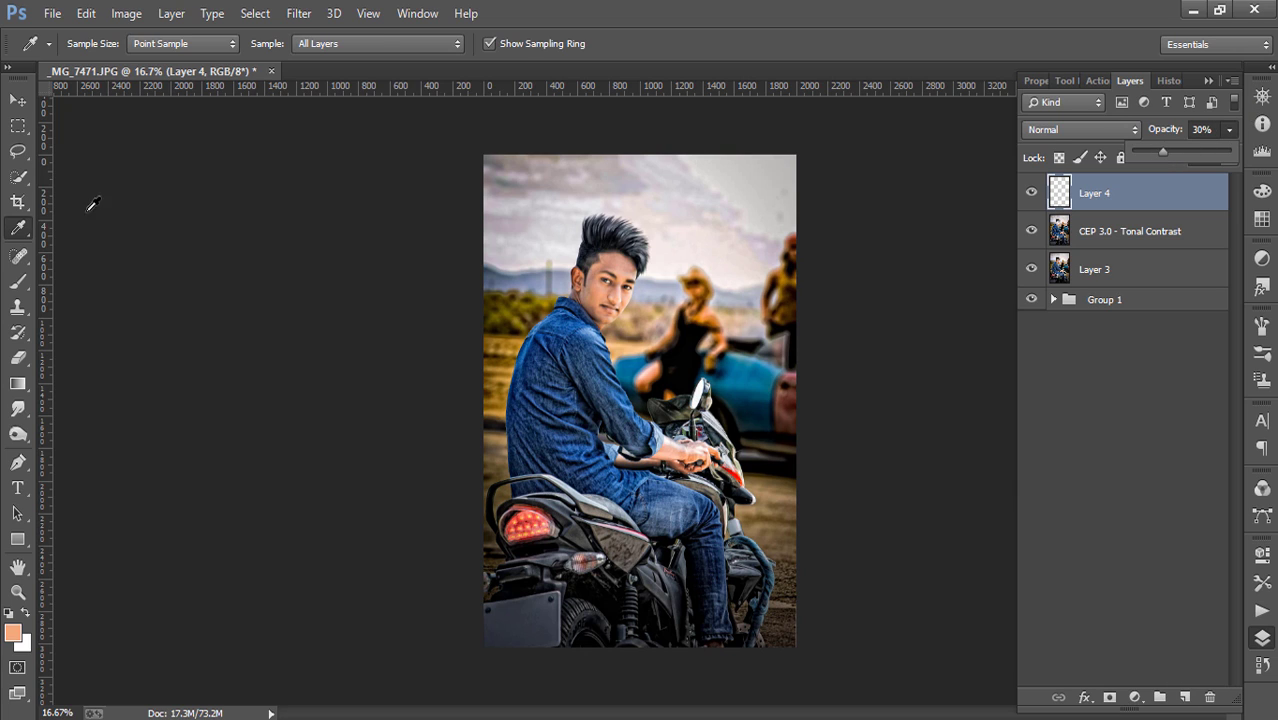
click(18, 281)
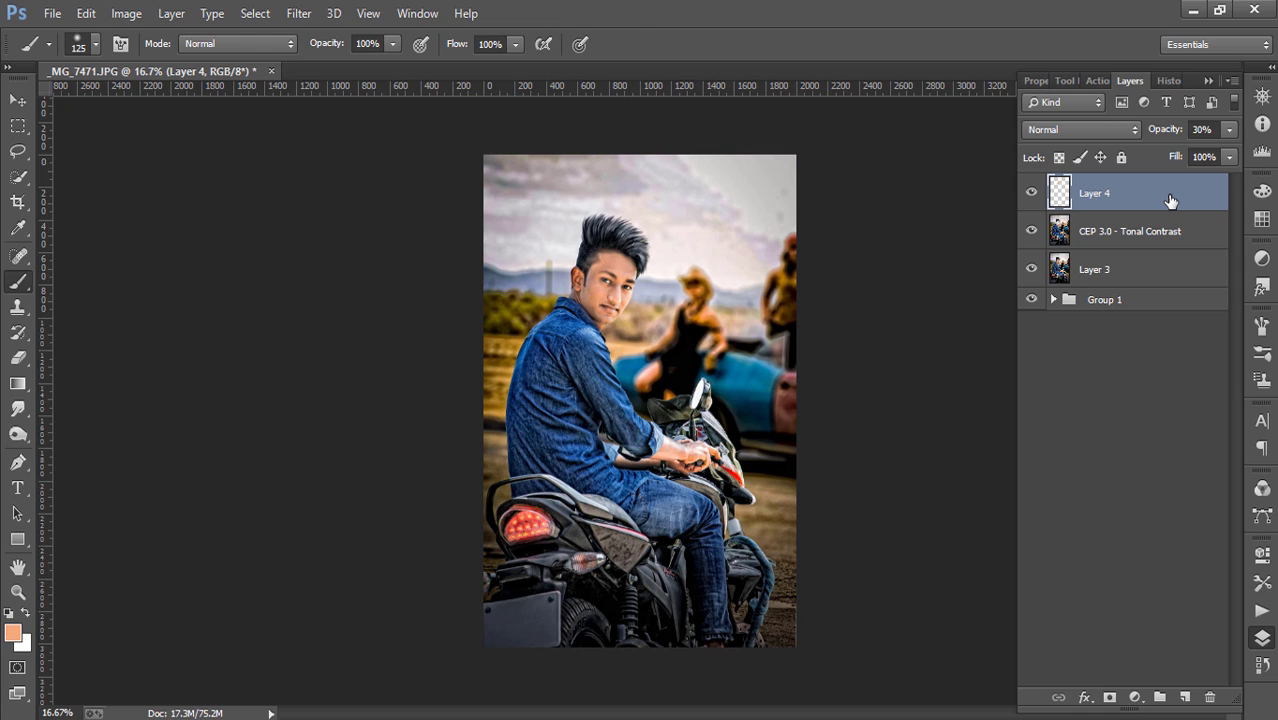
- Merge Layer 4, the Tonal Contrast layer and Layer 3 into one Layer 4
shift+click(1122, 233)
shift+click(1122, 270)
right_click(1127, 268)
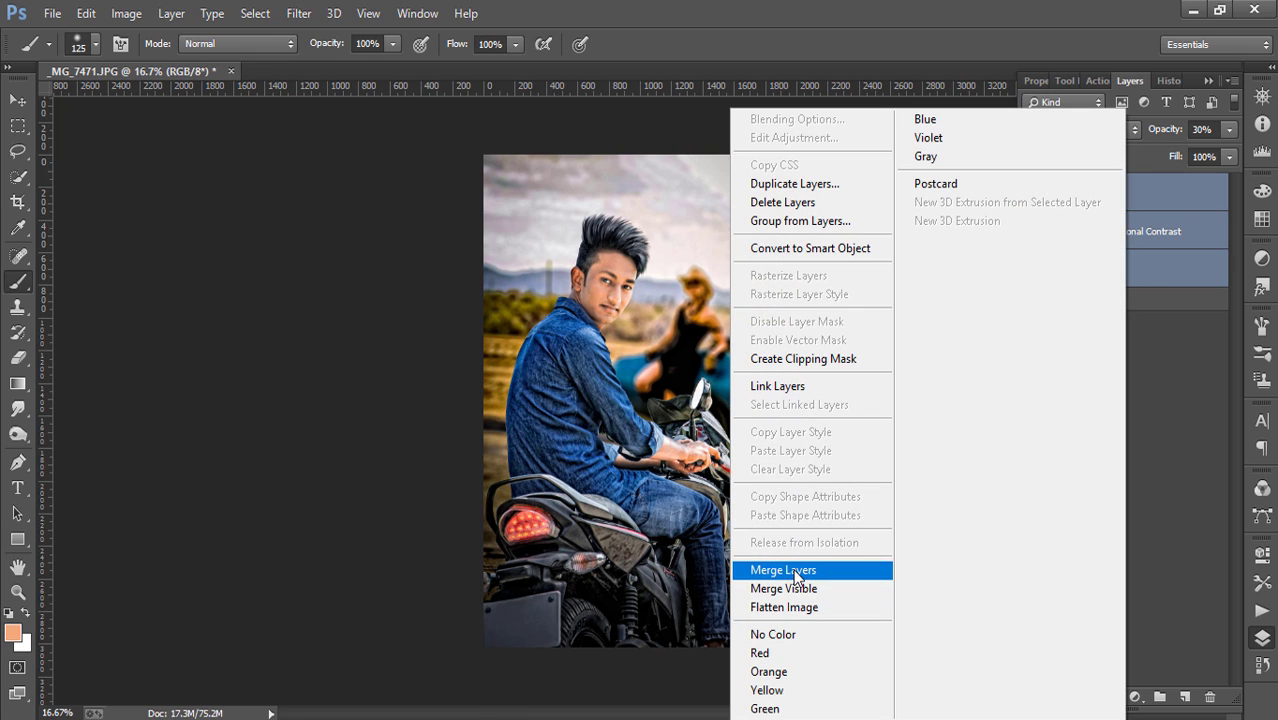
click(760, 568)
click(52, 13)
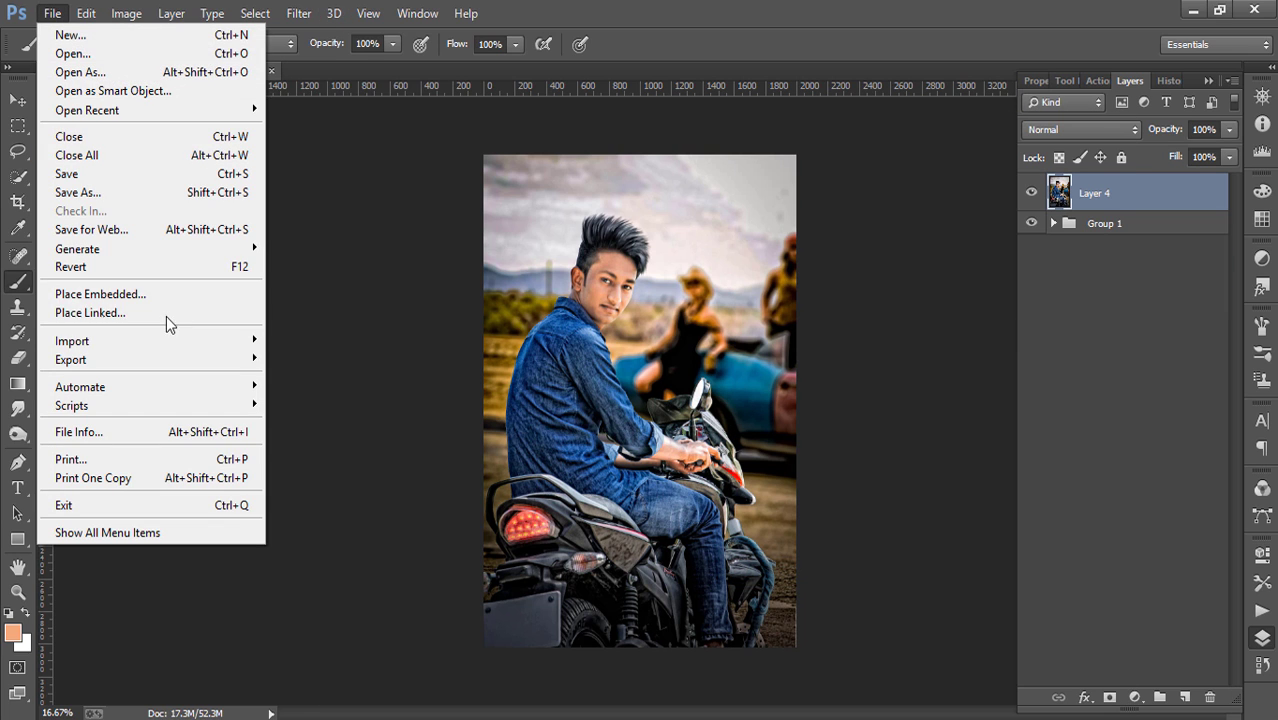
- Place Diwali2010-RSI_19_1 (1) from STOCK (E:), rasterize it, and set it to Screen
click(160, 290)
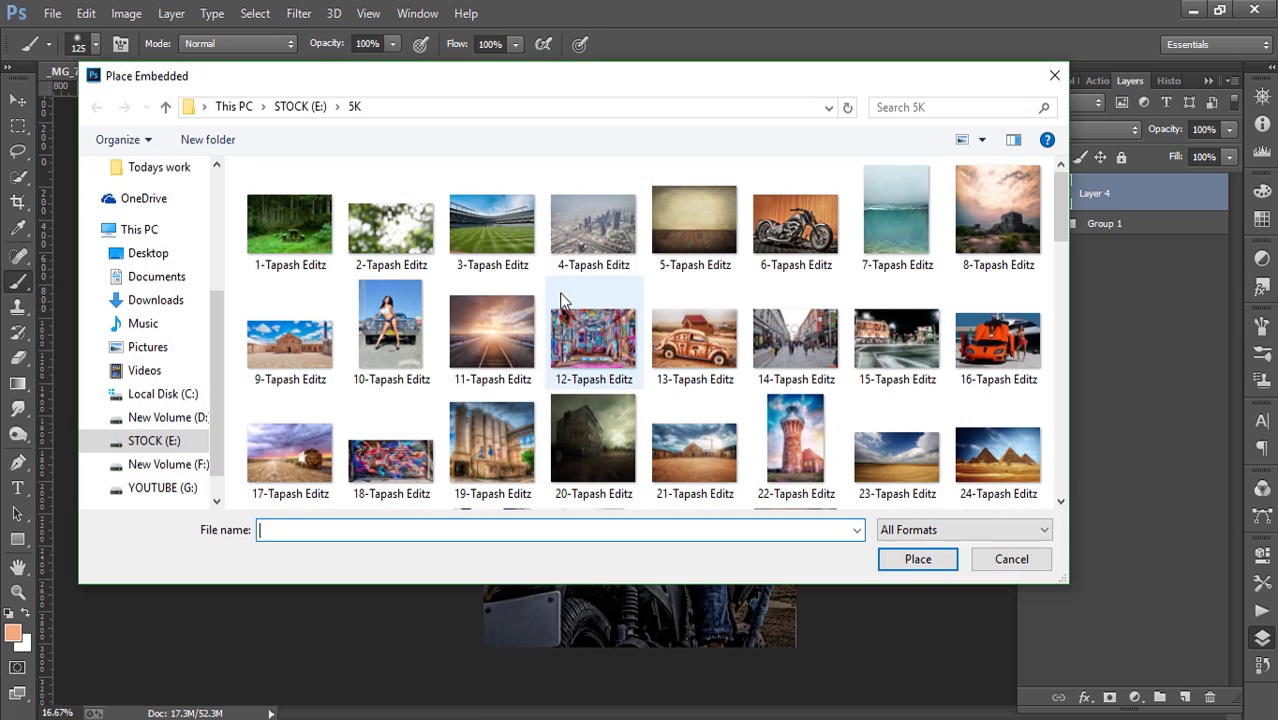
click(140, 441)
scroll(560, 330, down, 3)
double_click(619, 302)
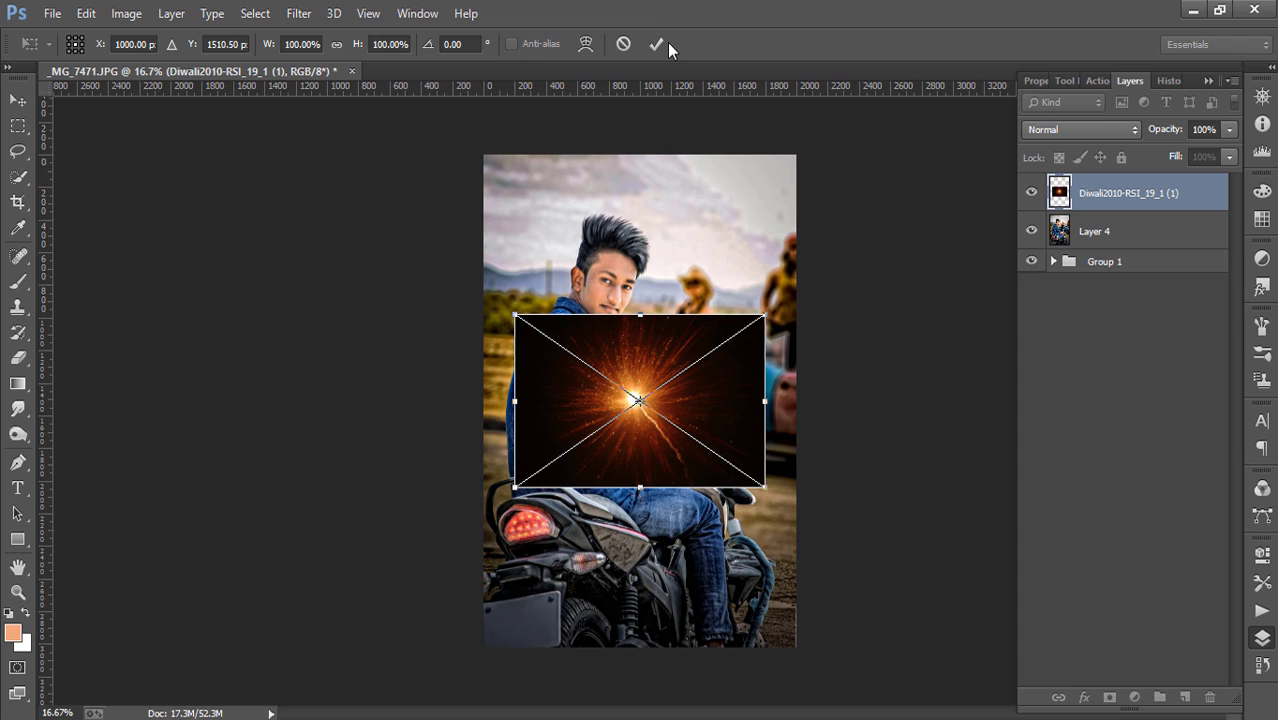
click(664, 41)
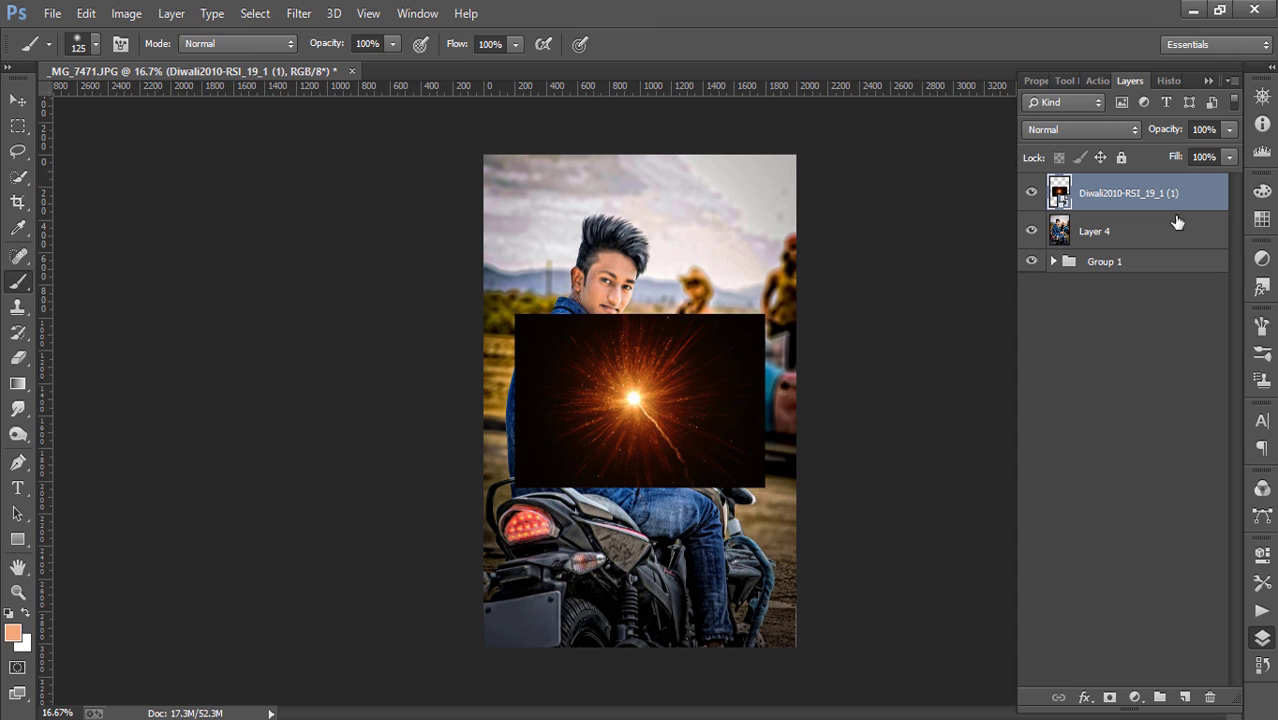
right_click(1167, 195)
click(860, 301)
click(1080, 129)
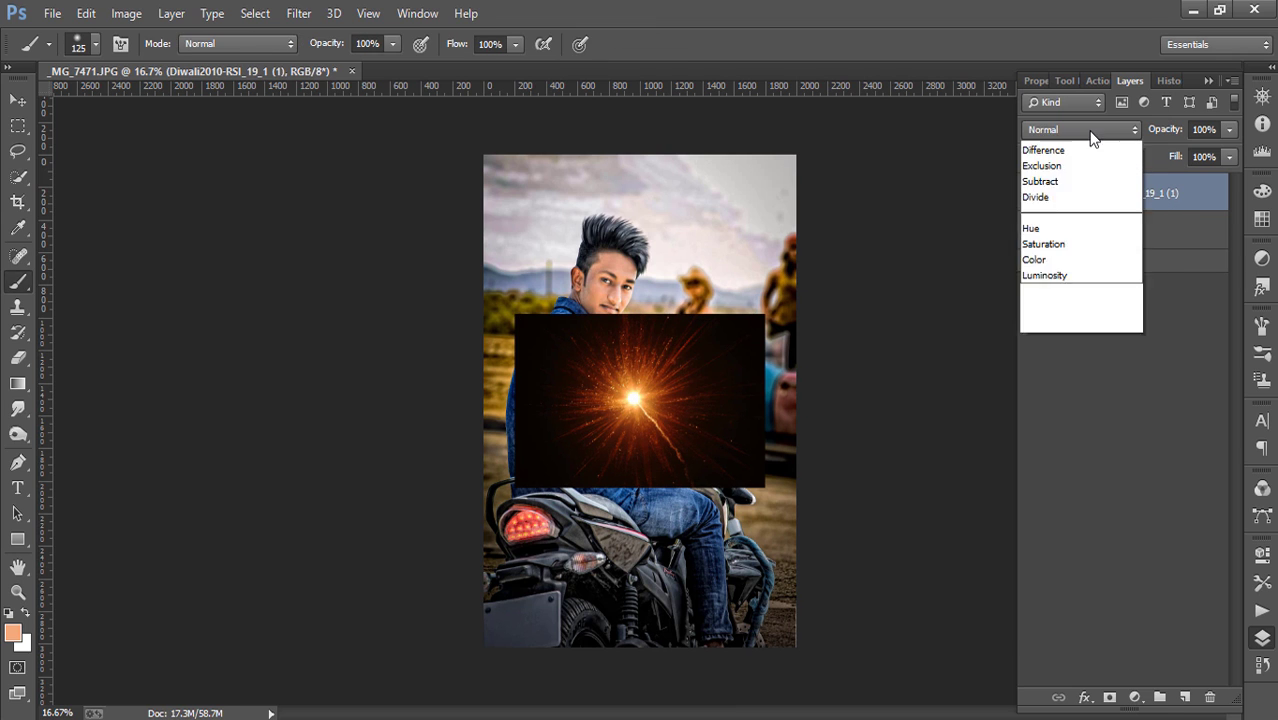
click(1063, 304)
- Gaussian-blur the flare at radius 34.6, enlarge it, and move it onto the sky
click(298, 13)
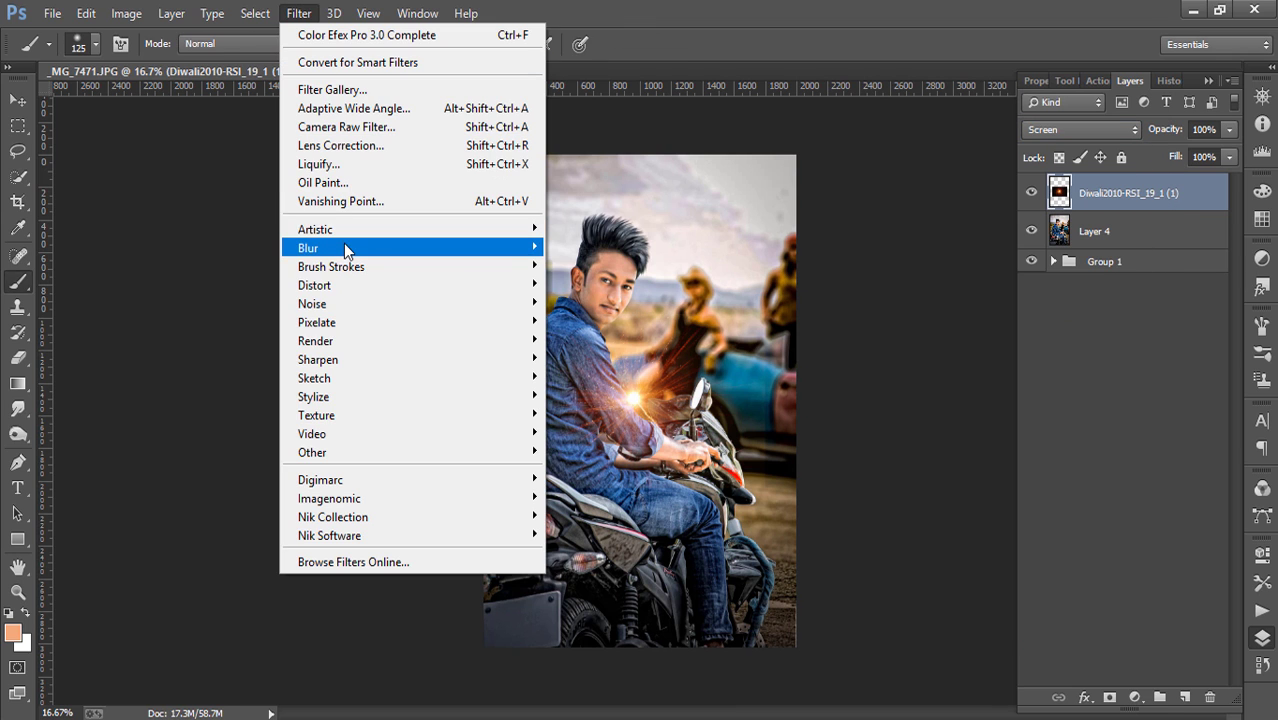
click(655, 390)
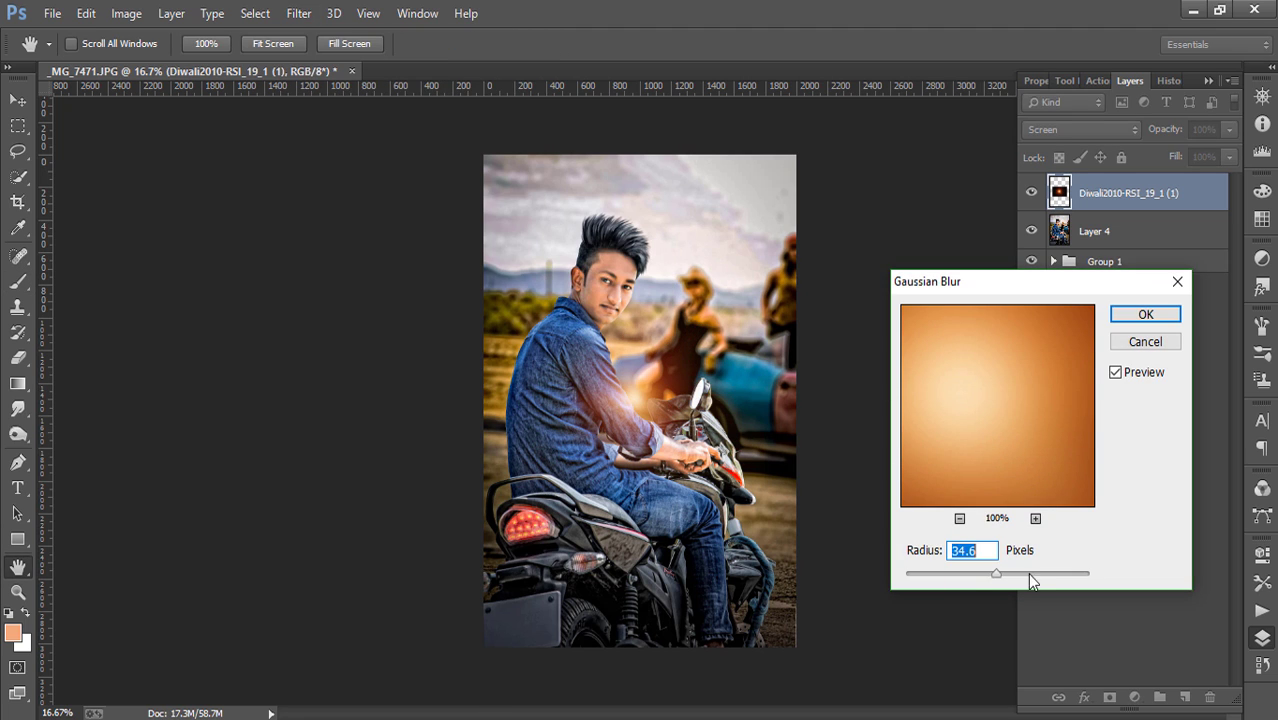
click(1138, 316)
key(v)
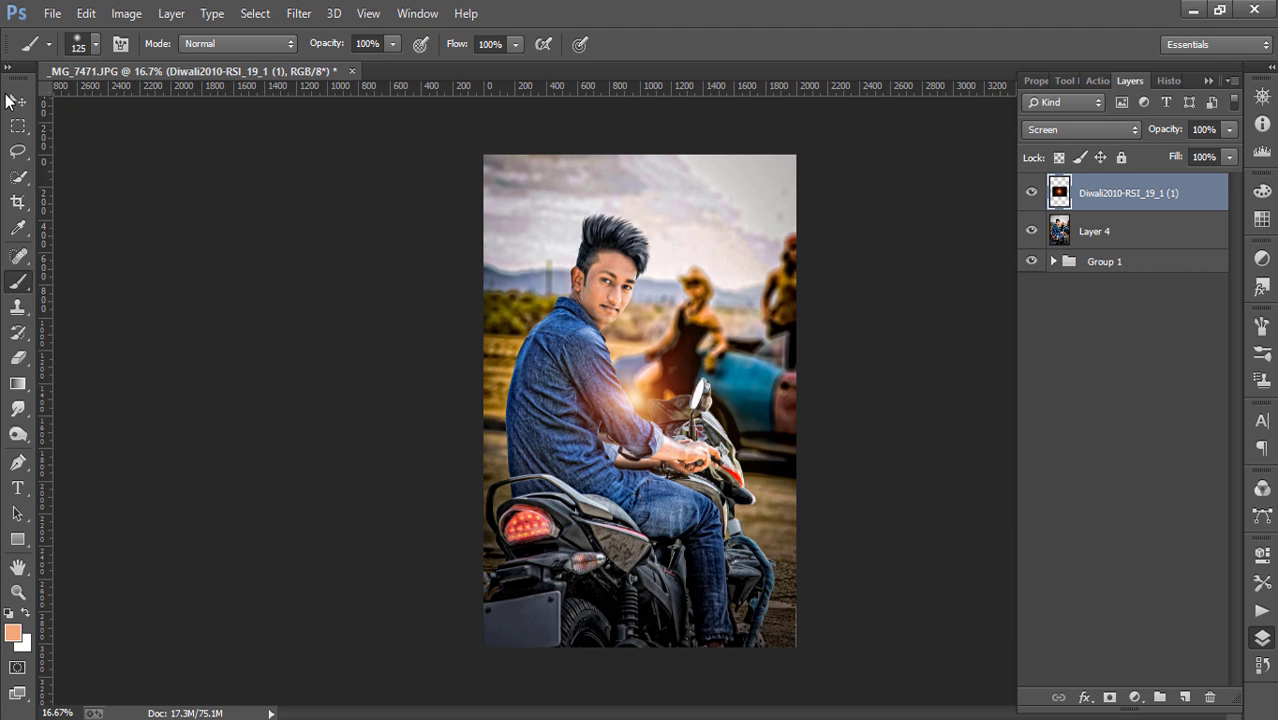
drag(640, 378, 520, 233)
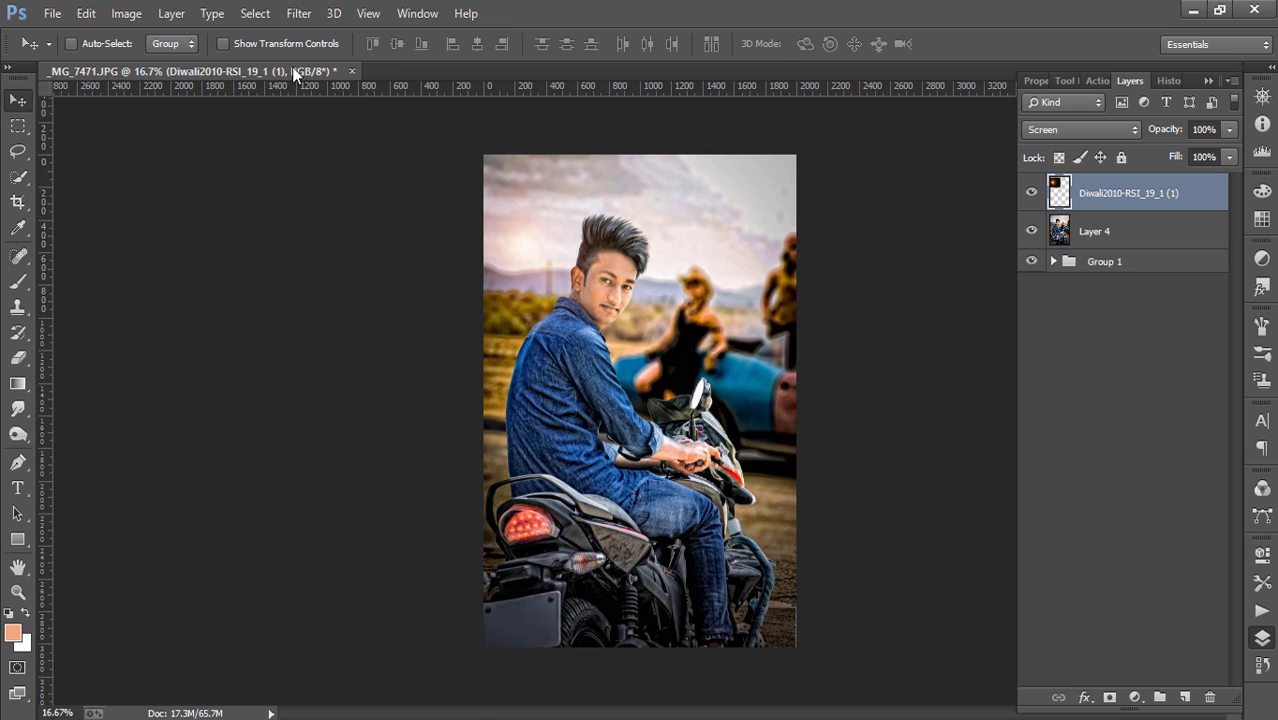
click(224, 44)
mouse_move(669, 347)
mouse_down()
mouse_move(770, 405)
mouse_move(845, 563)
mouse_up()
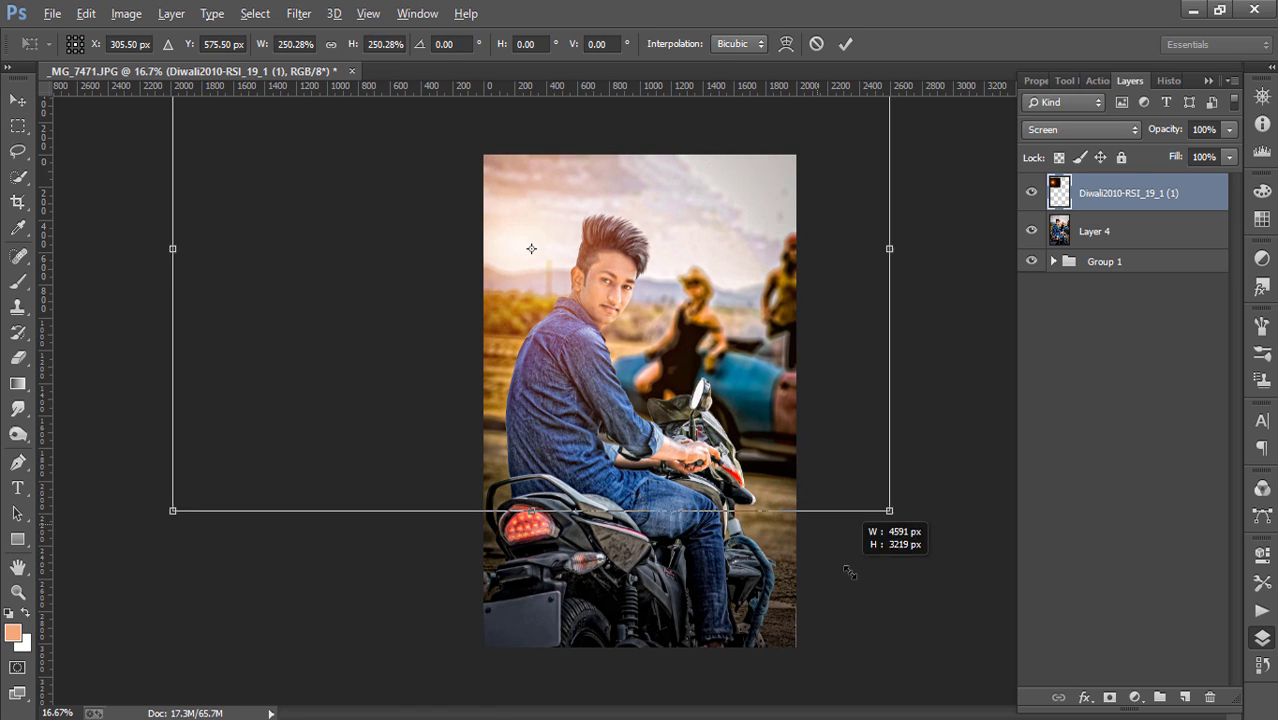
mouse_move(700, 290)
mouse_down()
mouse_move(646, 288)
mouse_move(679, 280)
mouse_move(653, 271)
mouse_move(649, 251)
mouse_up()
click(843, 45)
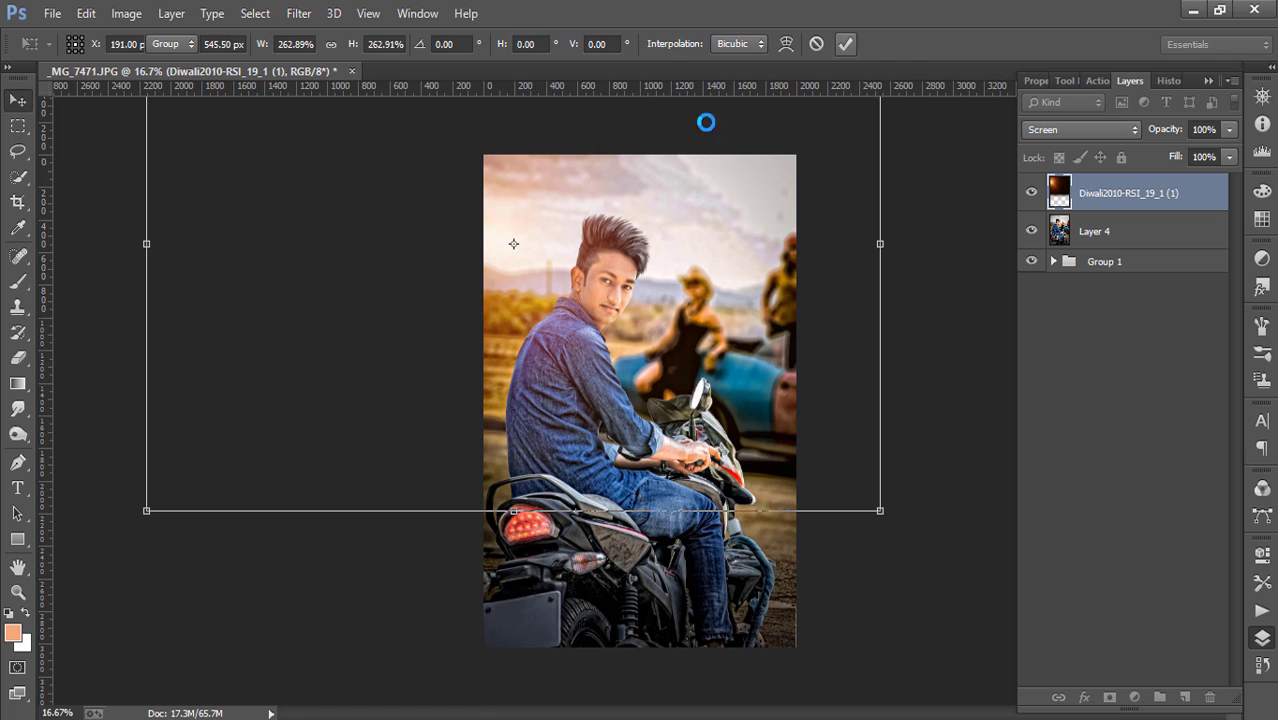
- Apply Hue/Saturation to the glow: Hue -9, Saturation +100, Lightness -17
click(126, 13)
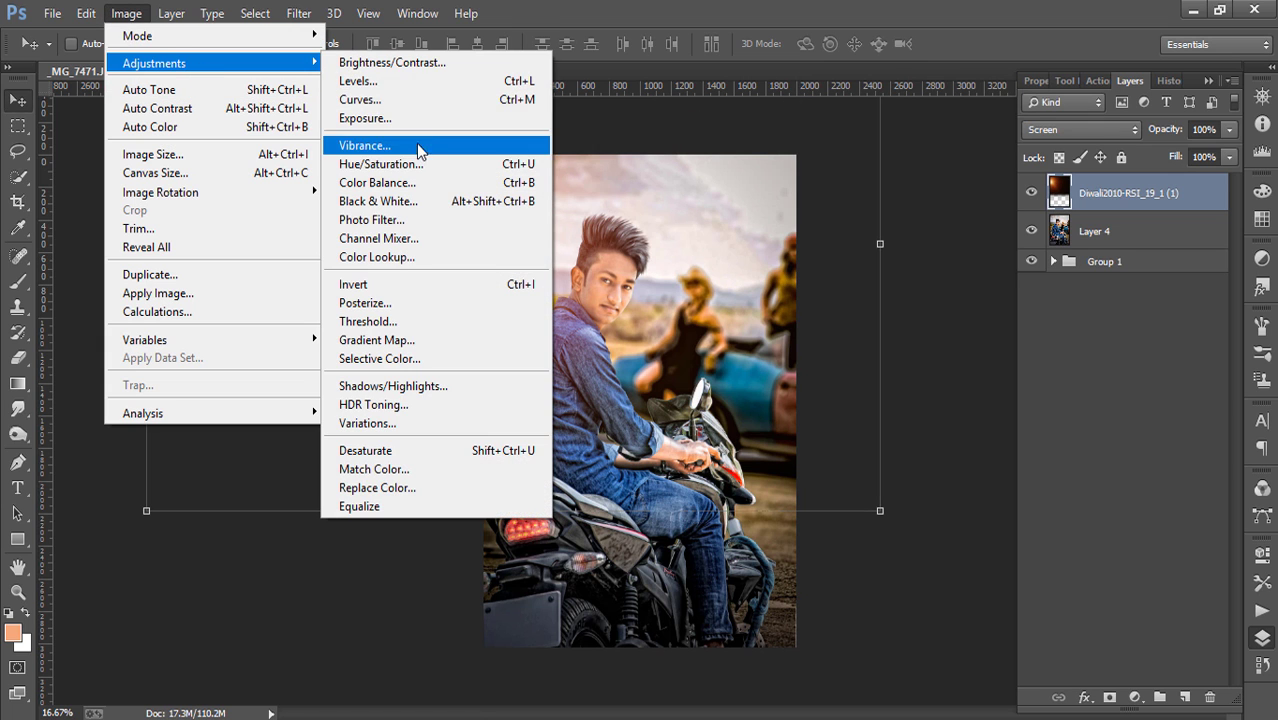
click(419, 163)
drag(1055, 342, 1038, 343)
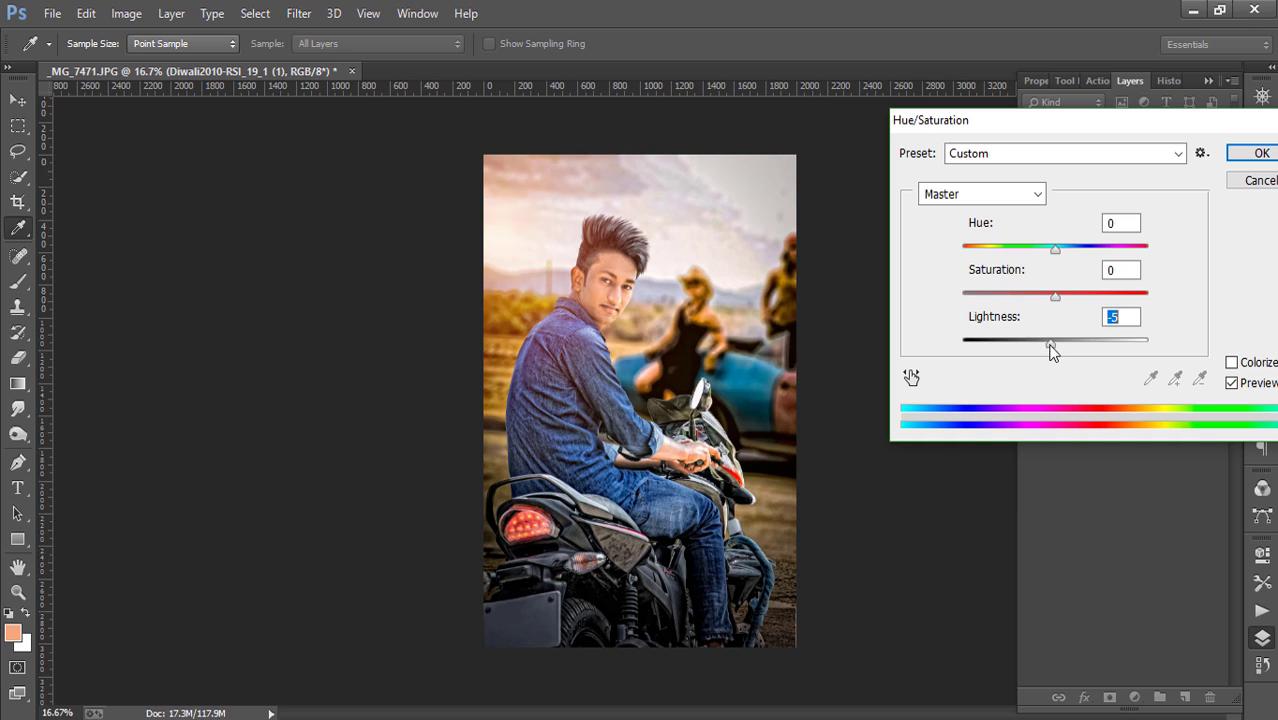
drag(1055, 294, 1136, 294)
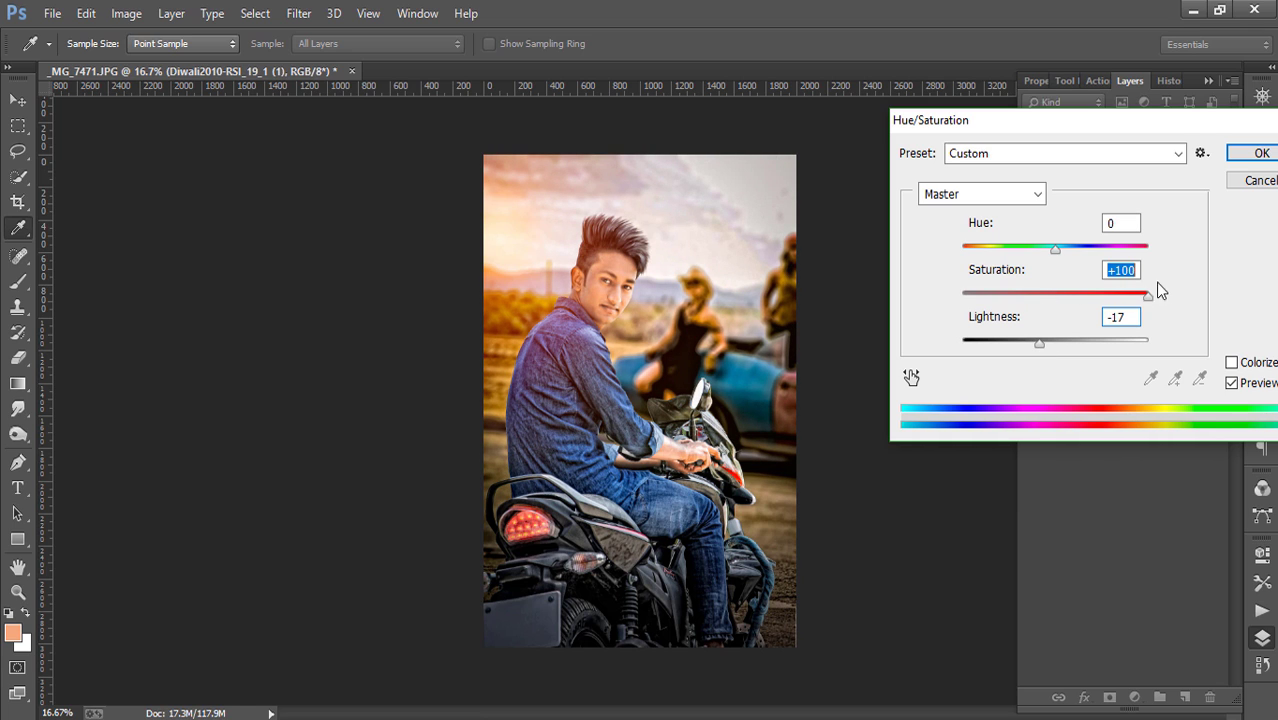
drag(1053, 251, 1046, 250)
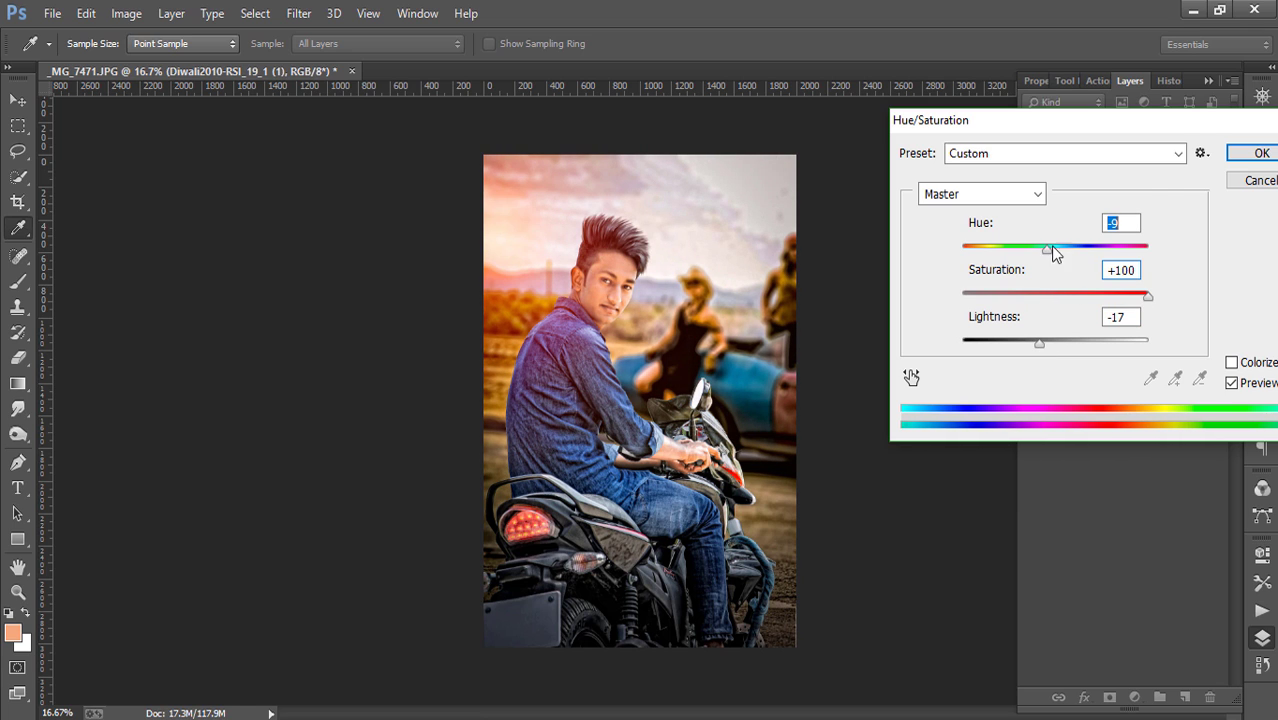
click(1261, 153)
- Reposition the glow and rescale it to about 155%
key(v)
mouse_move(679, 300)
mouse_down()
mouse_move(657, 292)
mouse_move(665, 300)
mouse_up()
mouse_move(905, 525)
mouse_down()
mouse_move(917, 535)
mouse_move(762, 520)
mouse_move(867, 462)
mouse_move(895, 544)
mouse_move(832, 451)
mouse_move(895, 471)
mouse_up()
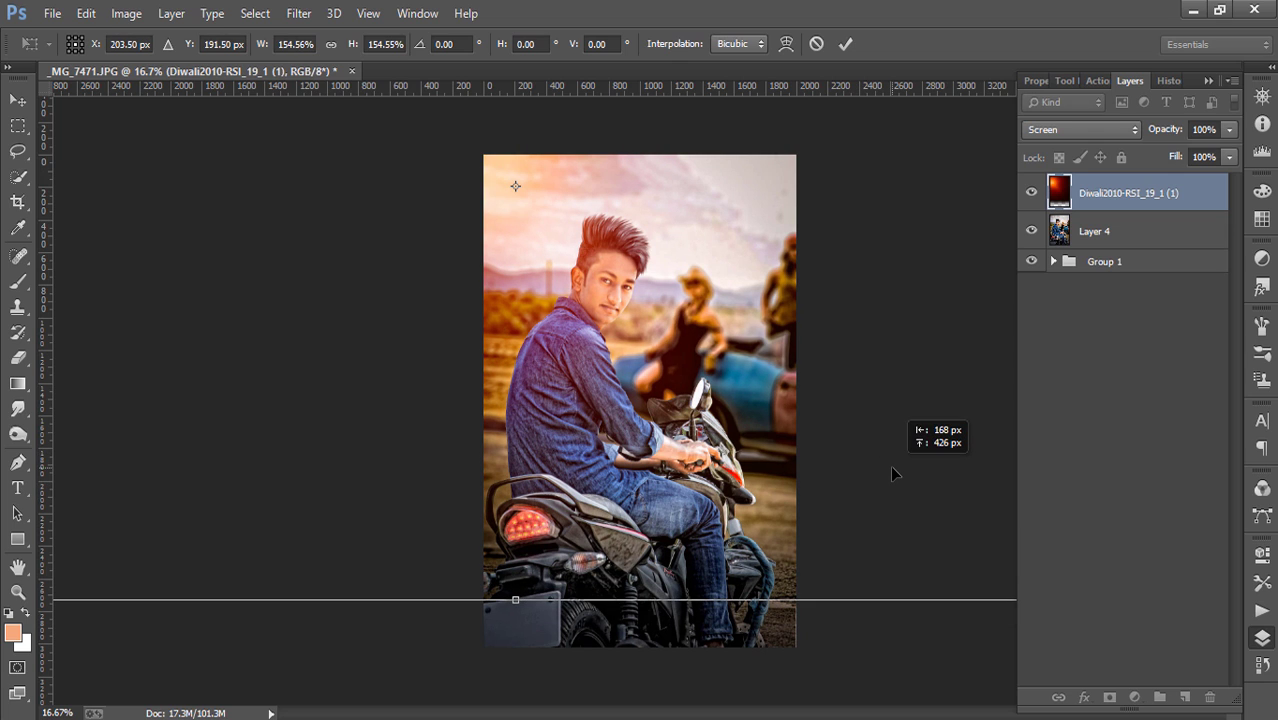
click(846, 43)
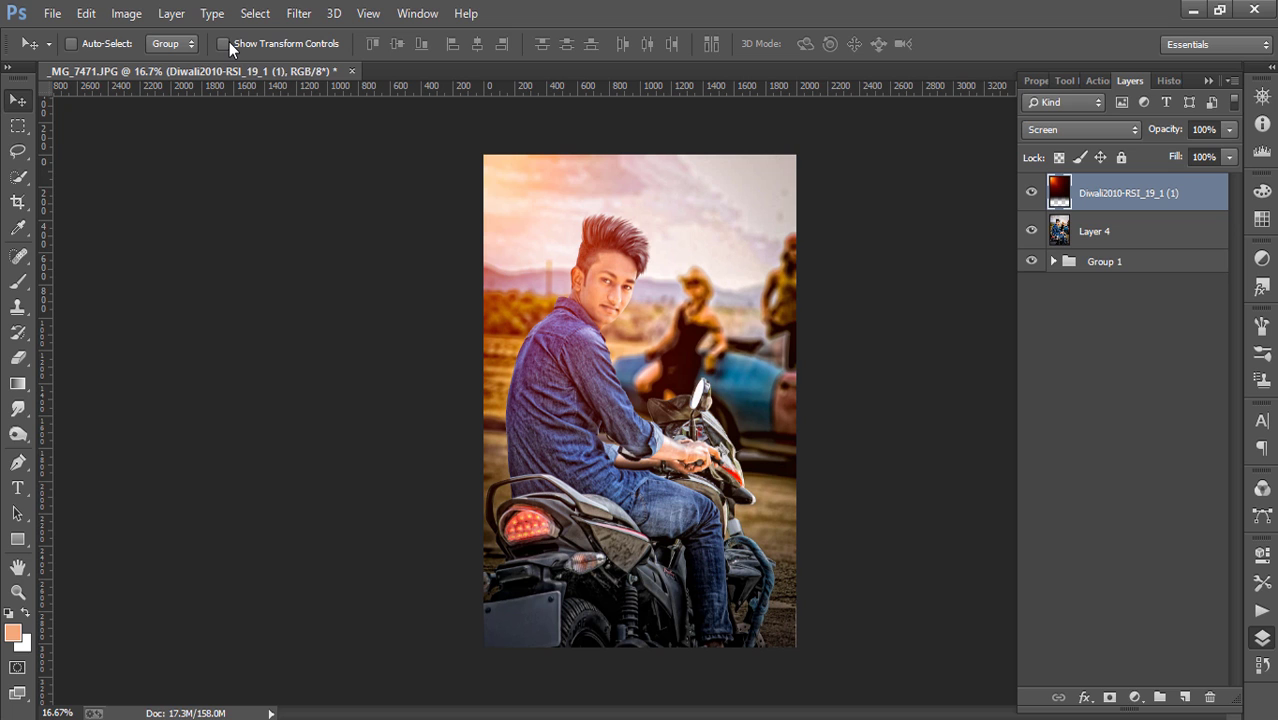
- Place the sparks_by_mariasemelevich image from the download folder into the document
click(52, 13)
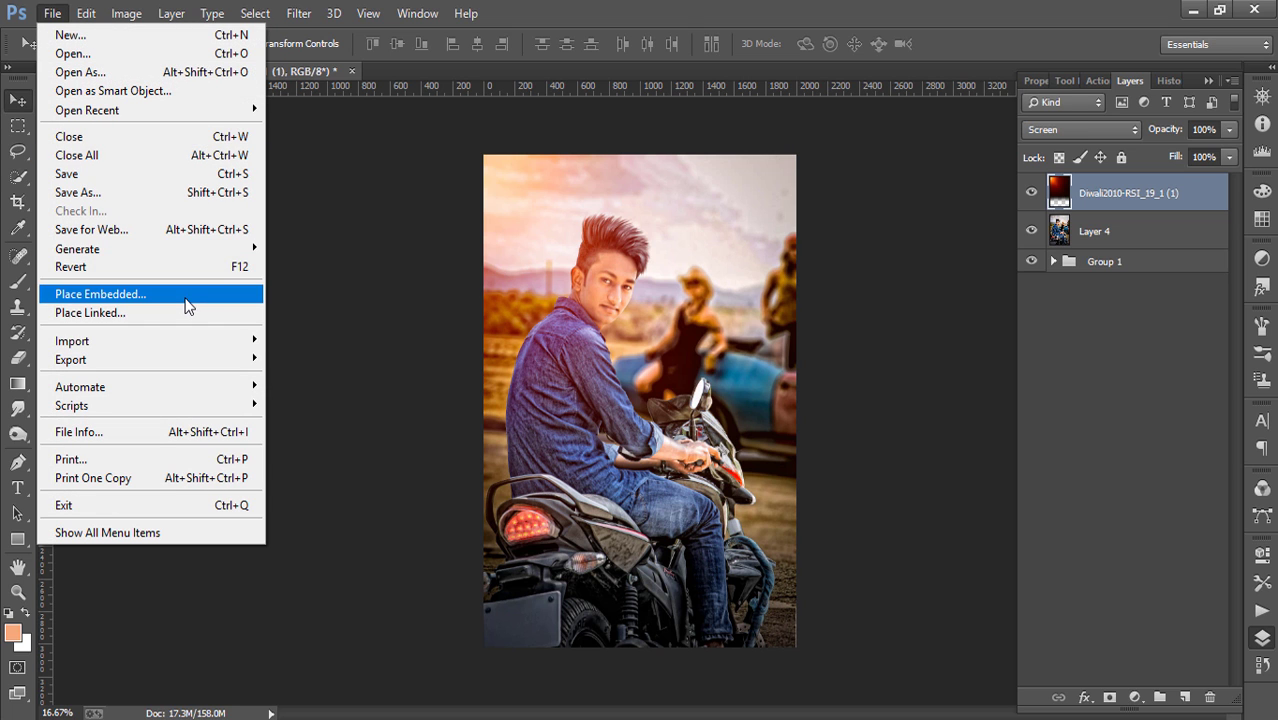
click(188, 296)
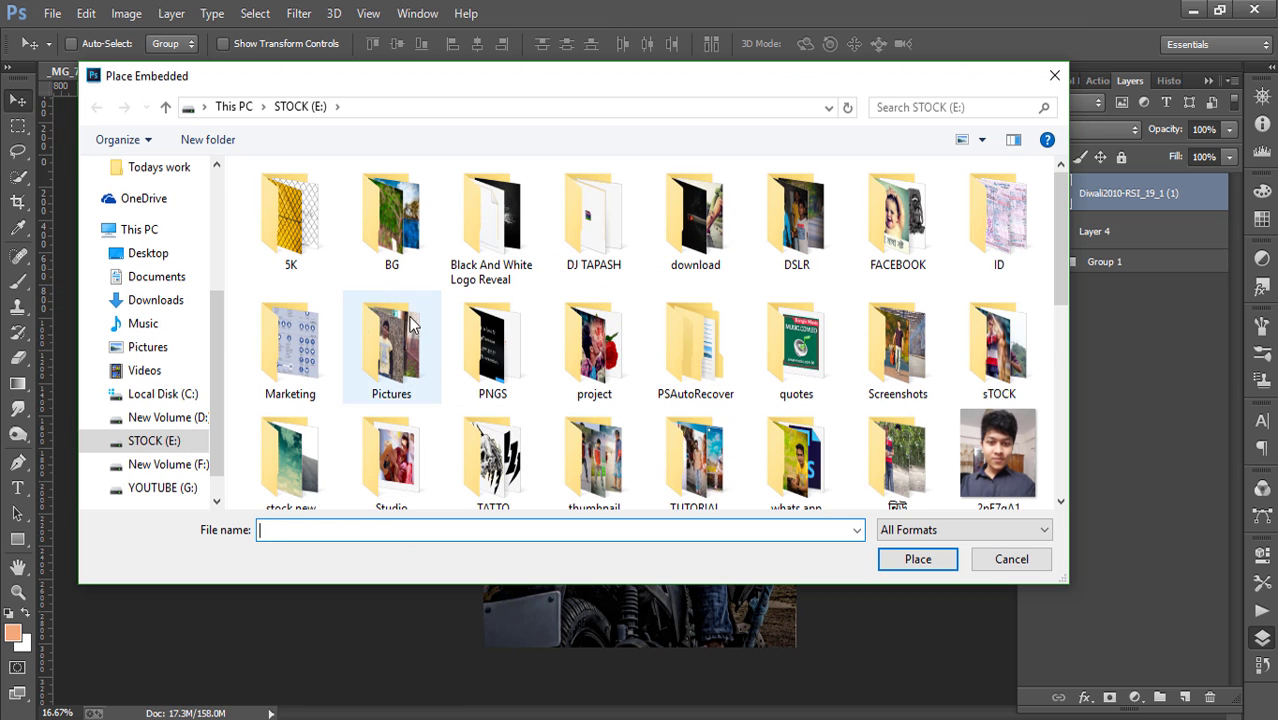
mouse_move(797, 84)
mouse_down()
mouse_move(968, 600)
mouse_move(878, 137)
mouse_up()
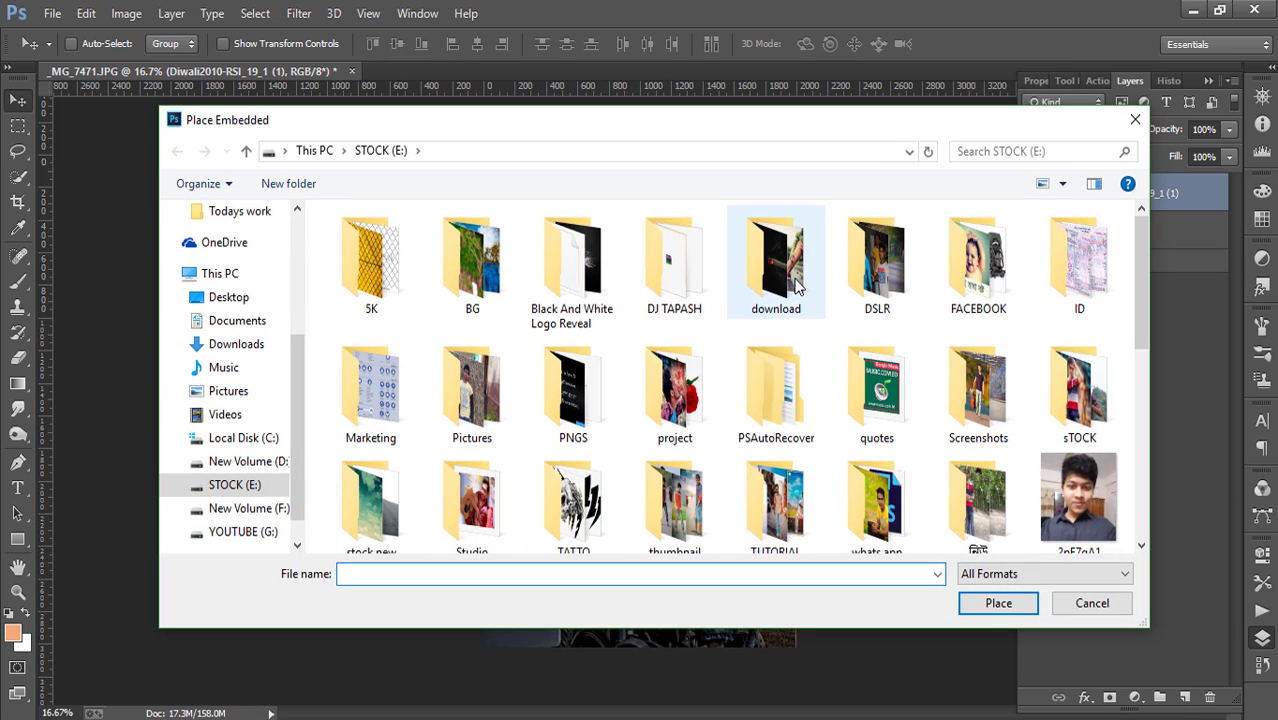
double_click(797, 287)
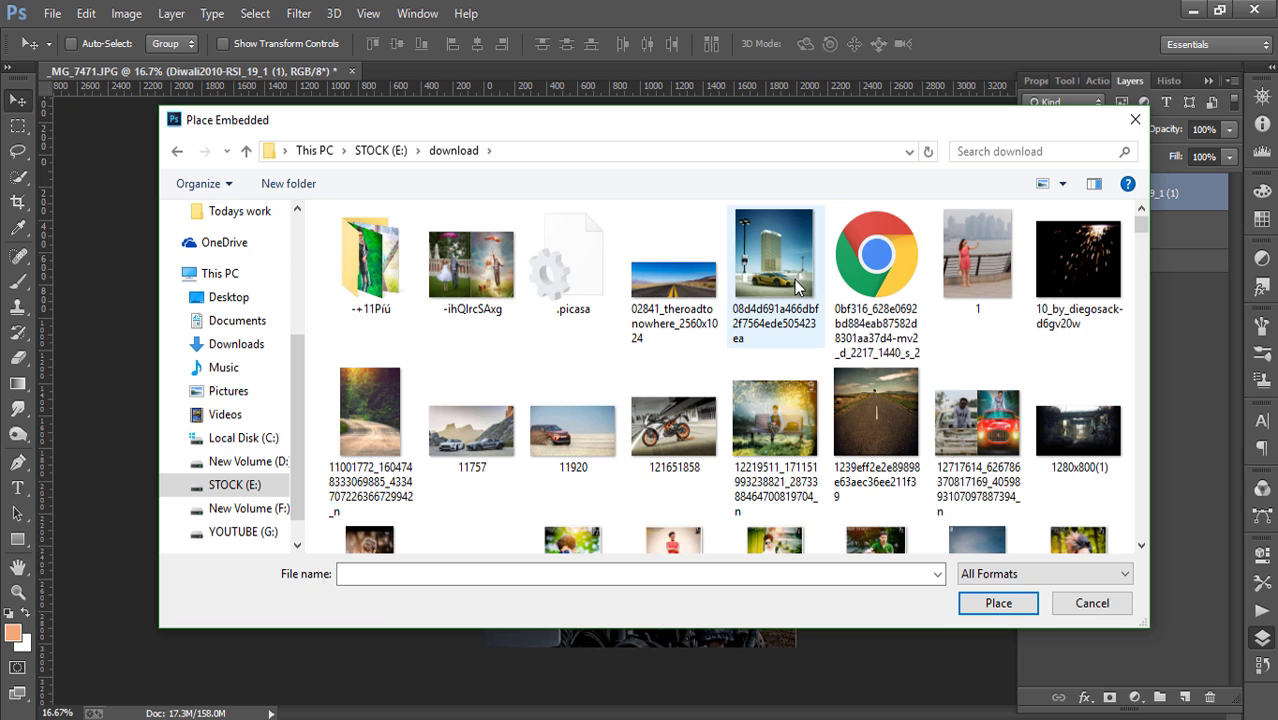
scroll(1032, 318, down, 2)
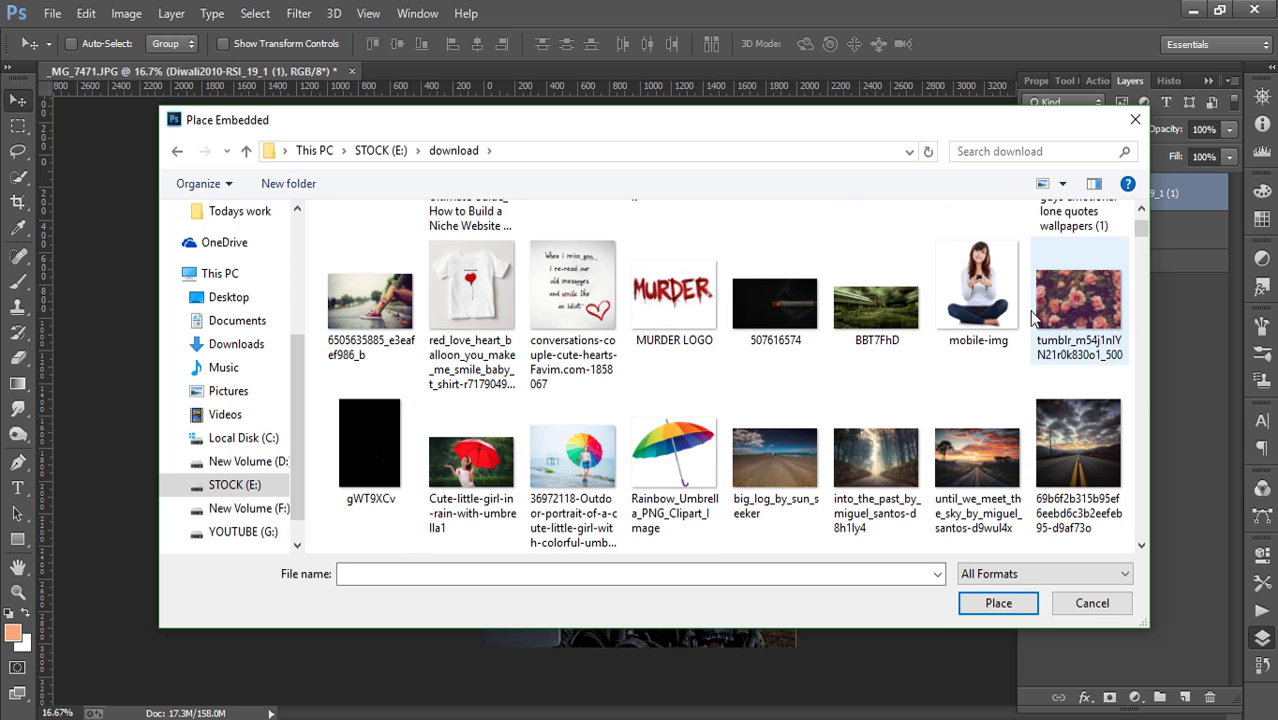
scroll(1032, 318, down, 2)
scroll(1032, 318, down, 2)
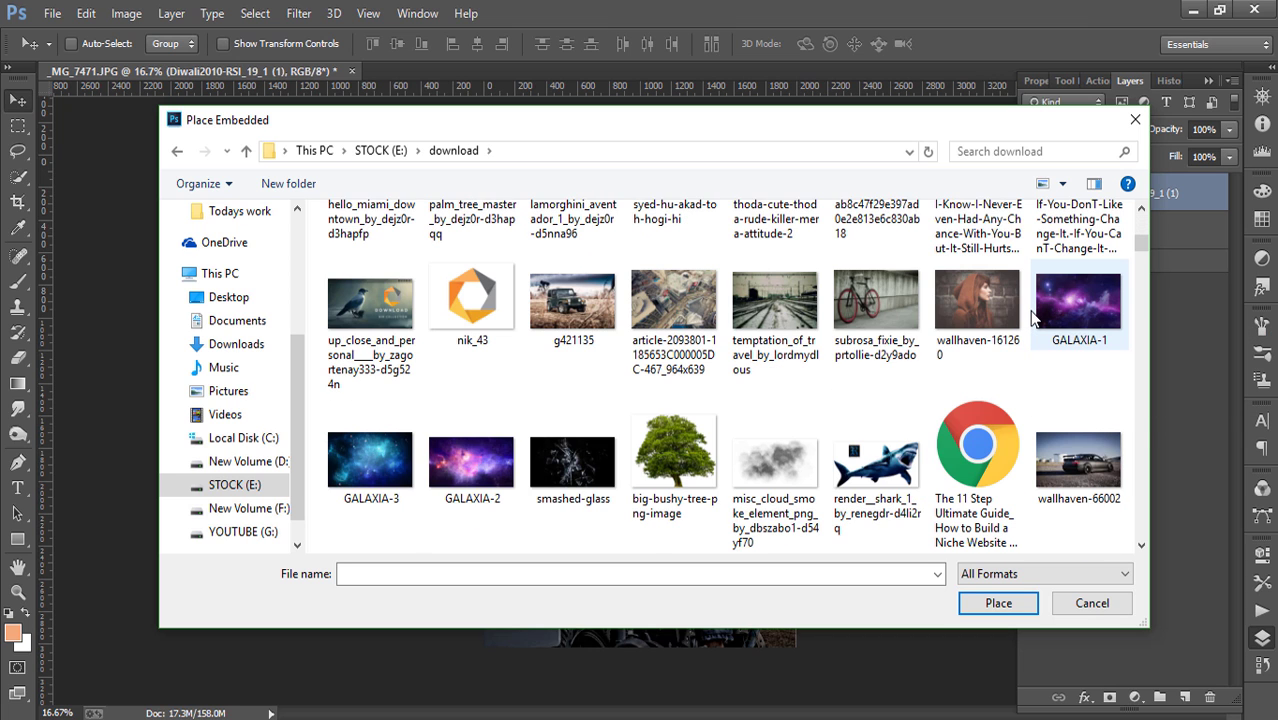
scroll(1032, 318, down, 2)
scroll(1032, 318, down, 2)
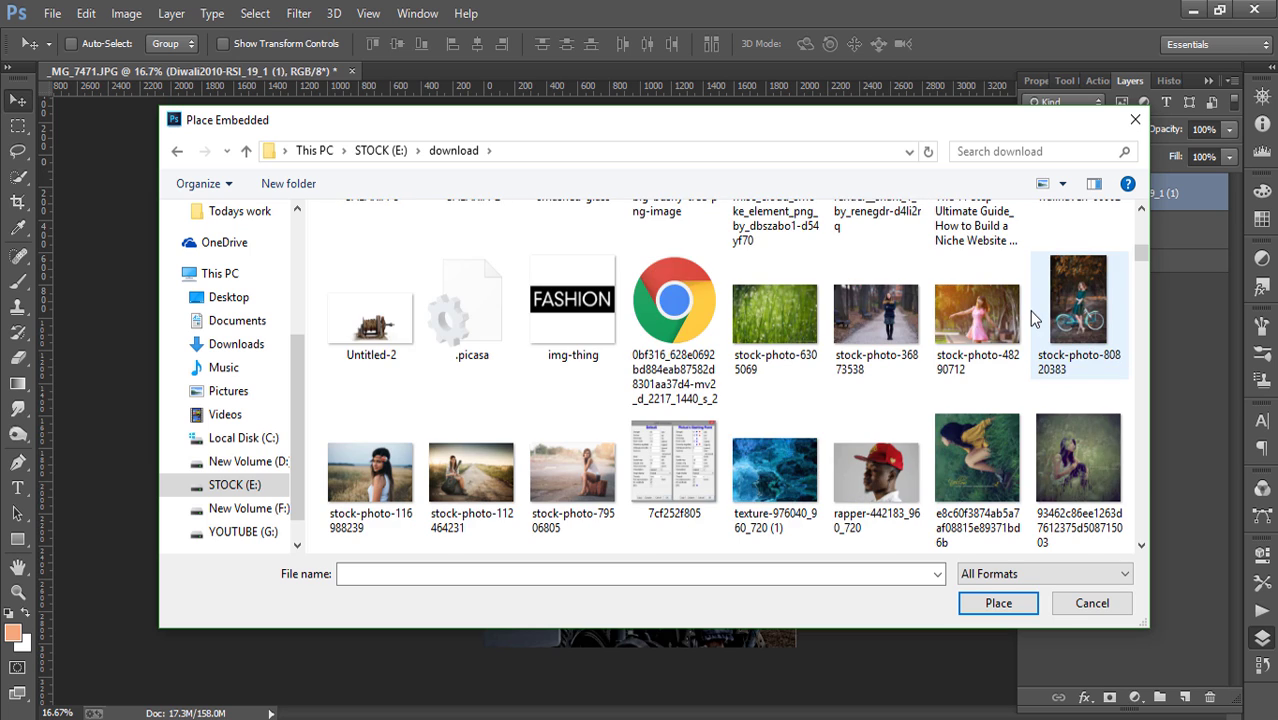
scroll(1032, 318, down, 2)
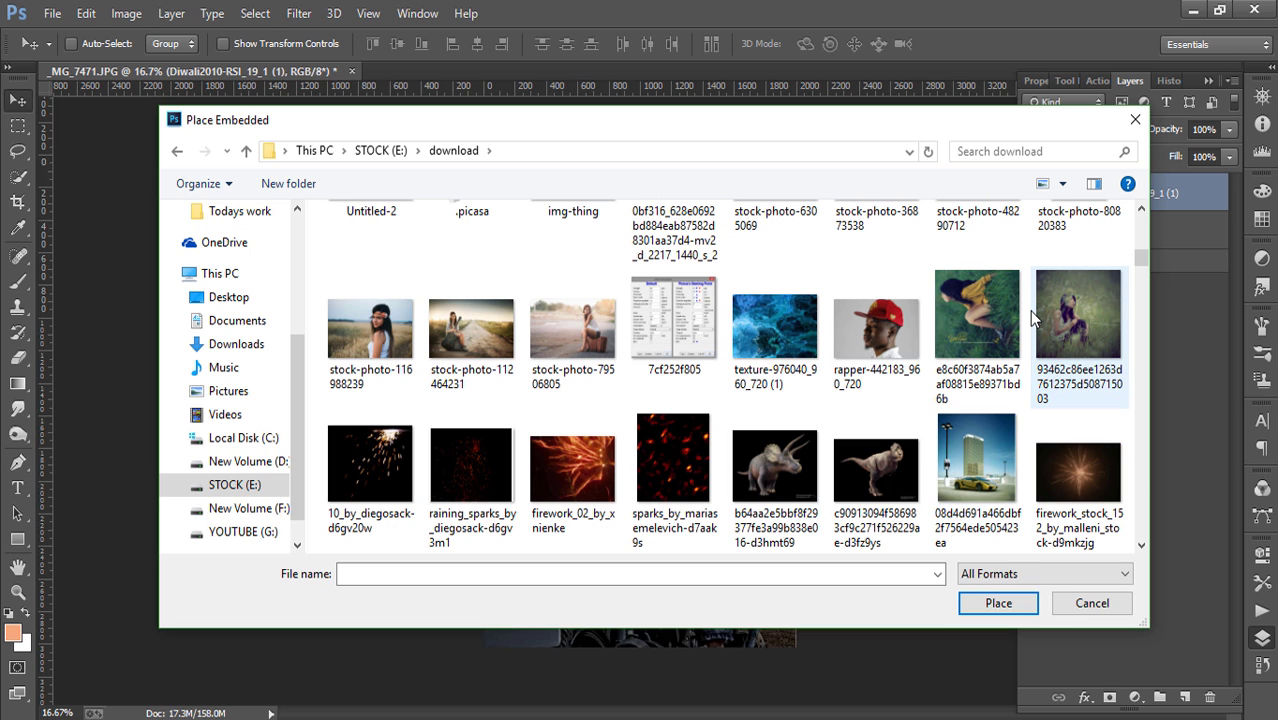
click(664, 461)
click(998, 603)
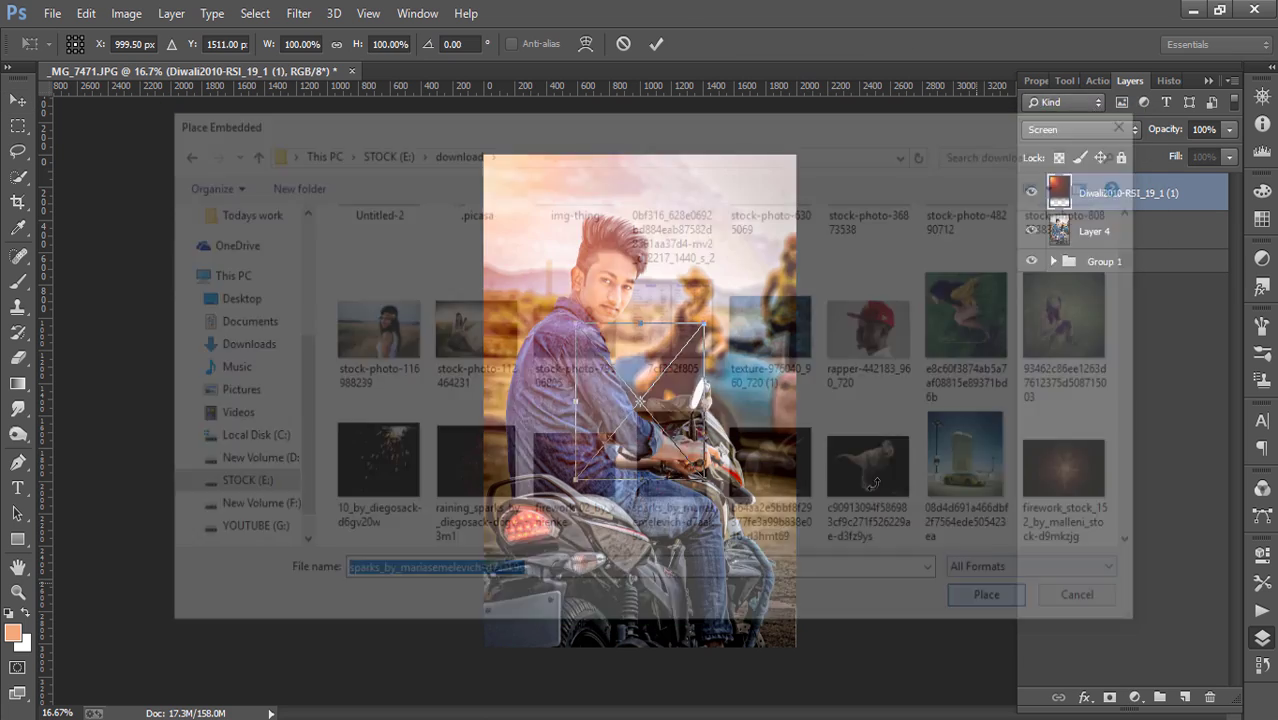
- Set the sparks layer to Screen, move it down over the bike, and enlarge it
drag(705, 325, 780, 230)
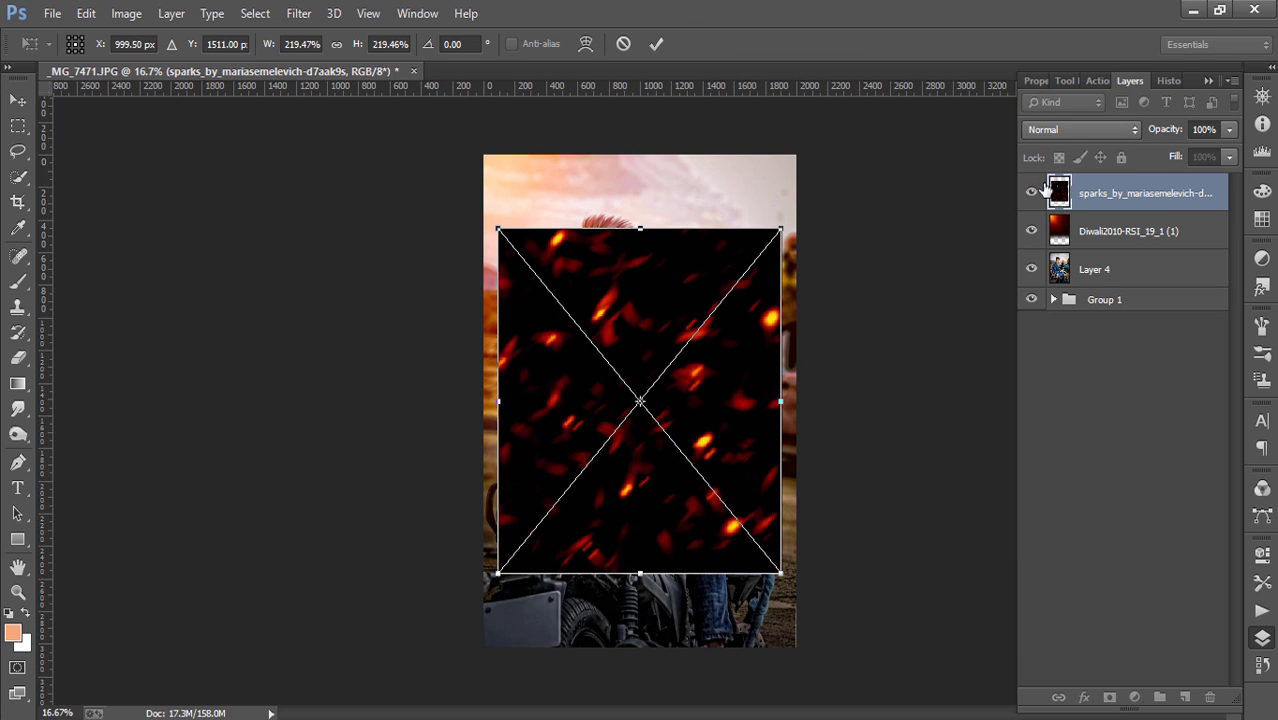
click(1080, 129)
click(1050, 306)
drag(640, 400, 627, 610)
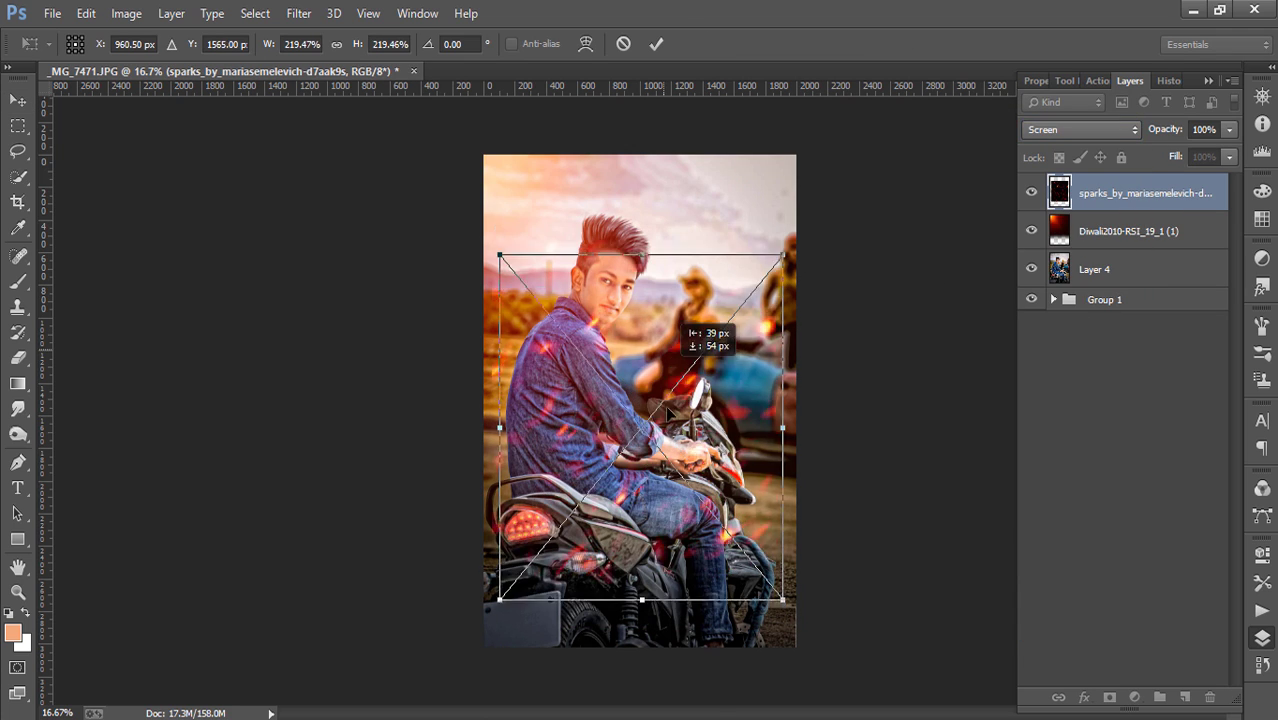
drag(766, 437, 813, 428)
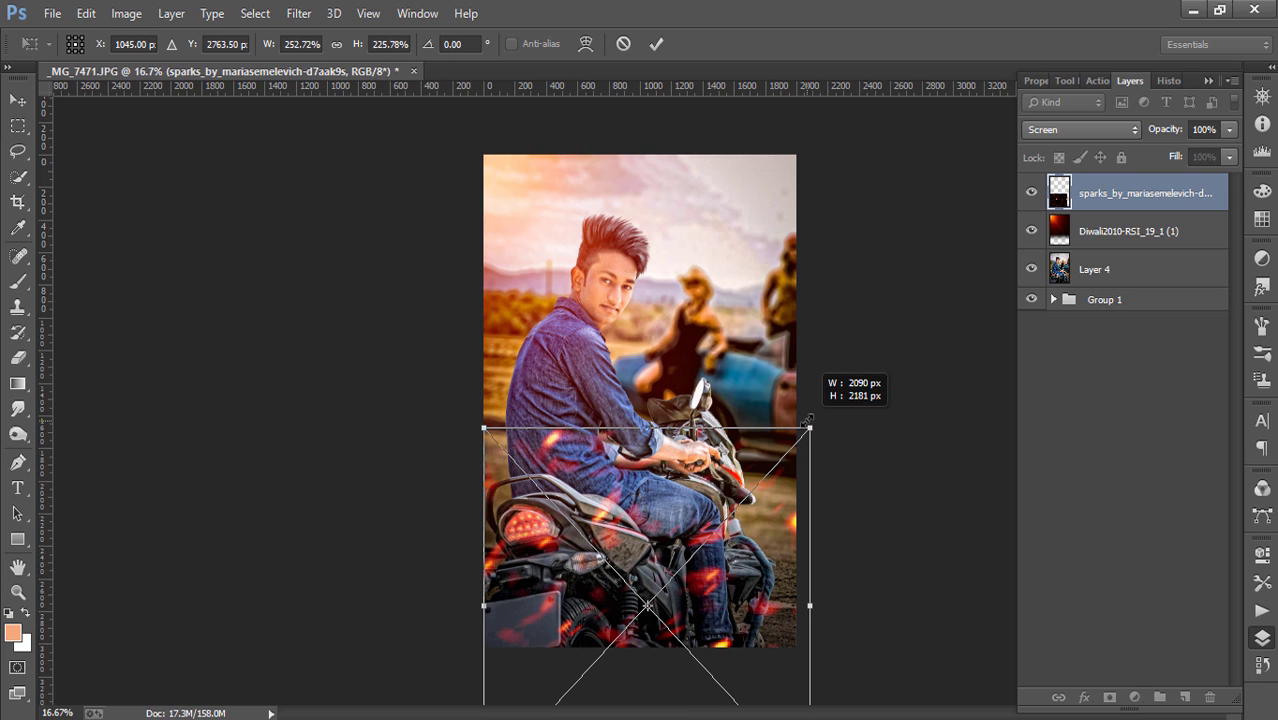
click(656, 43)
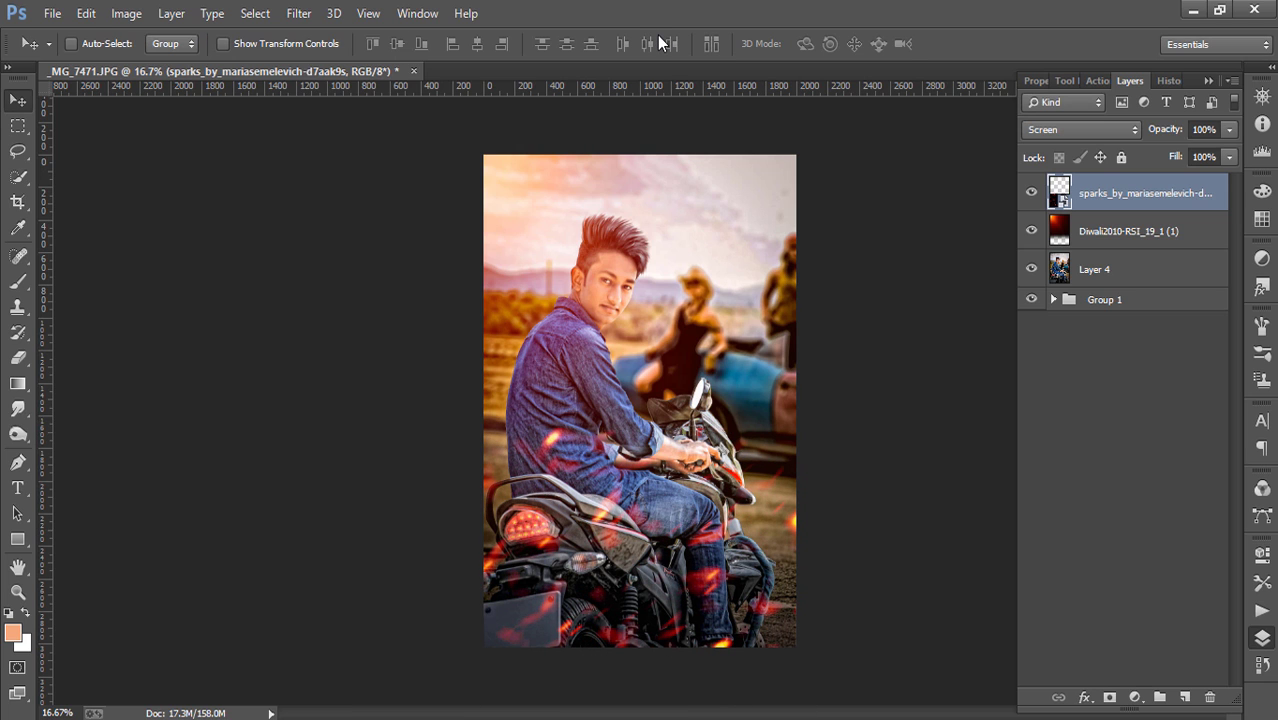
- Rasterize the sparks layer and soften it with a 33.2-pixel Gaussian blur
right_click(1153, 197)
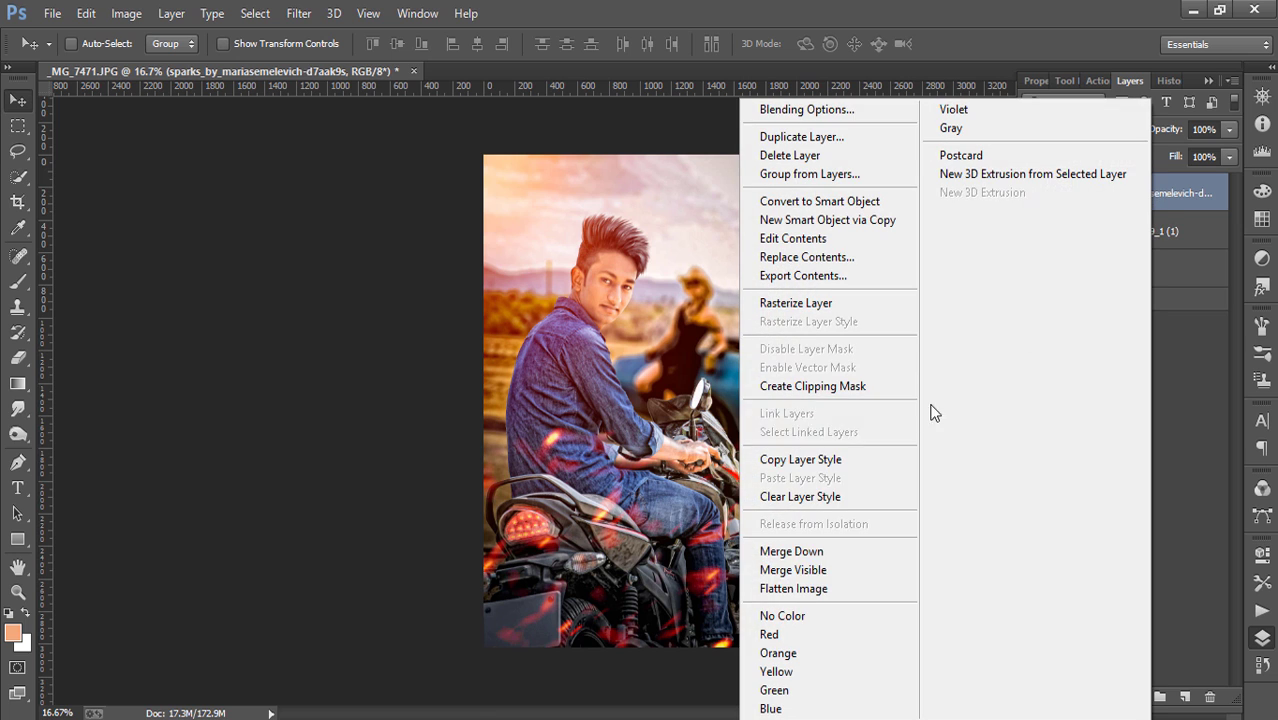
click(824, 304)
click(299, 13)
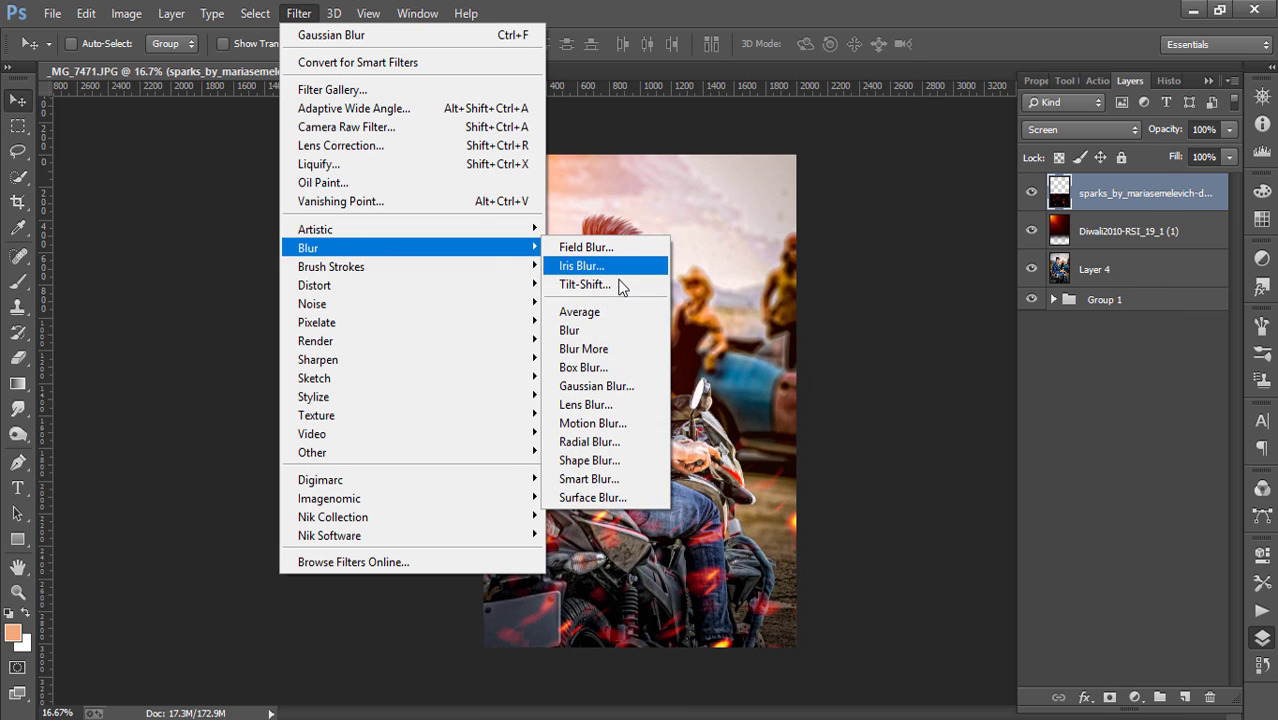
click(645, 386)
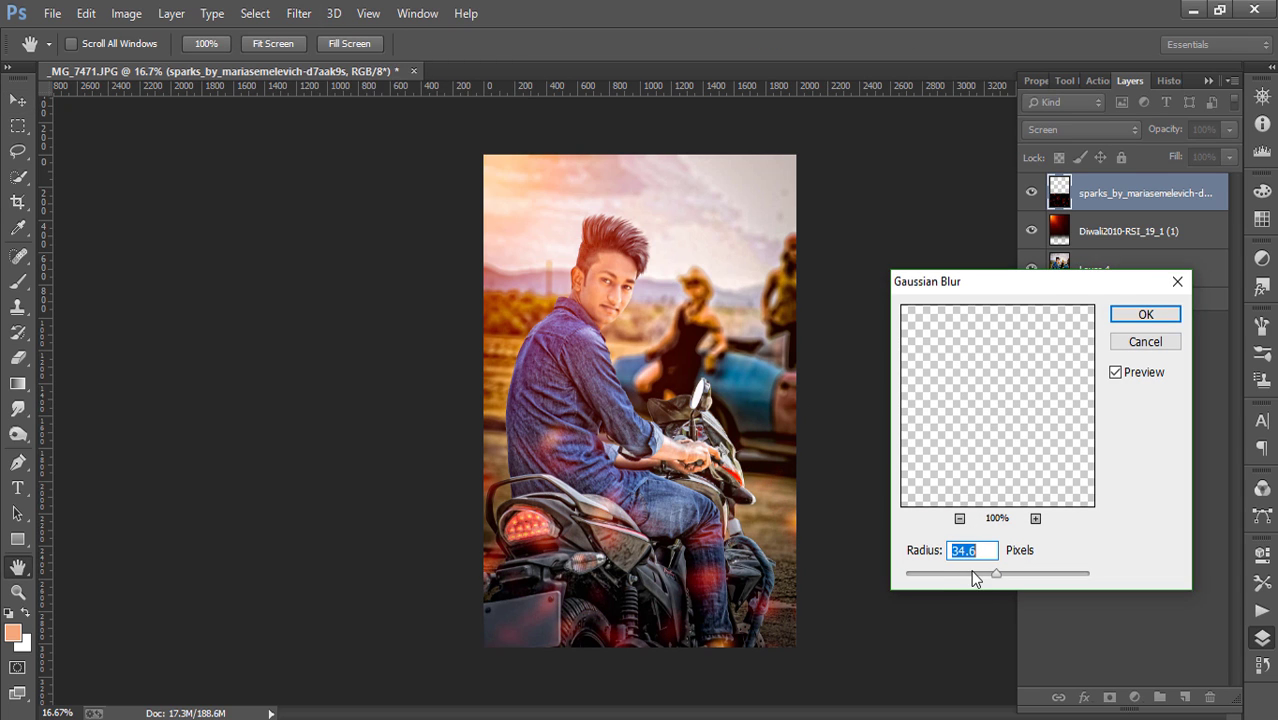
drag(975, 574, 986, 574)
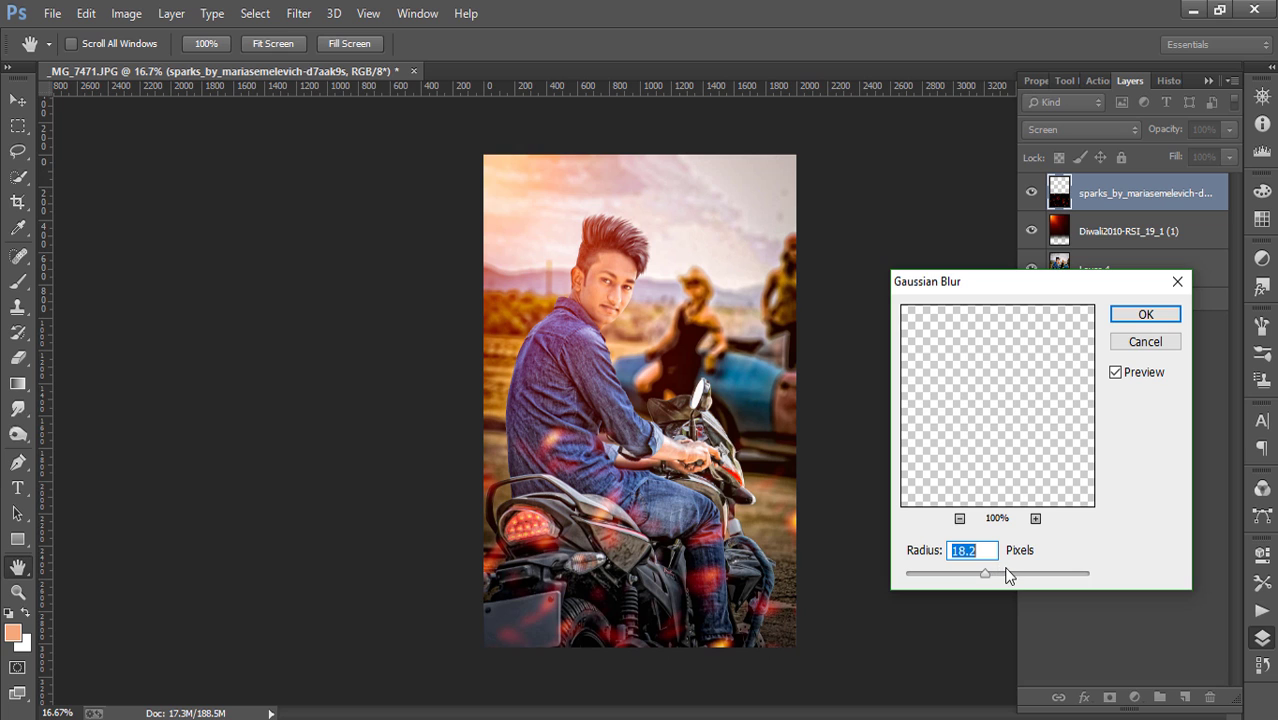
click(995, 573)
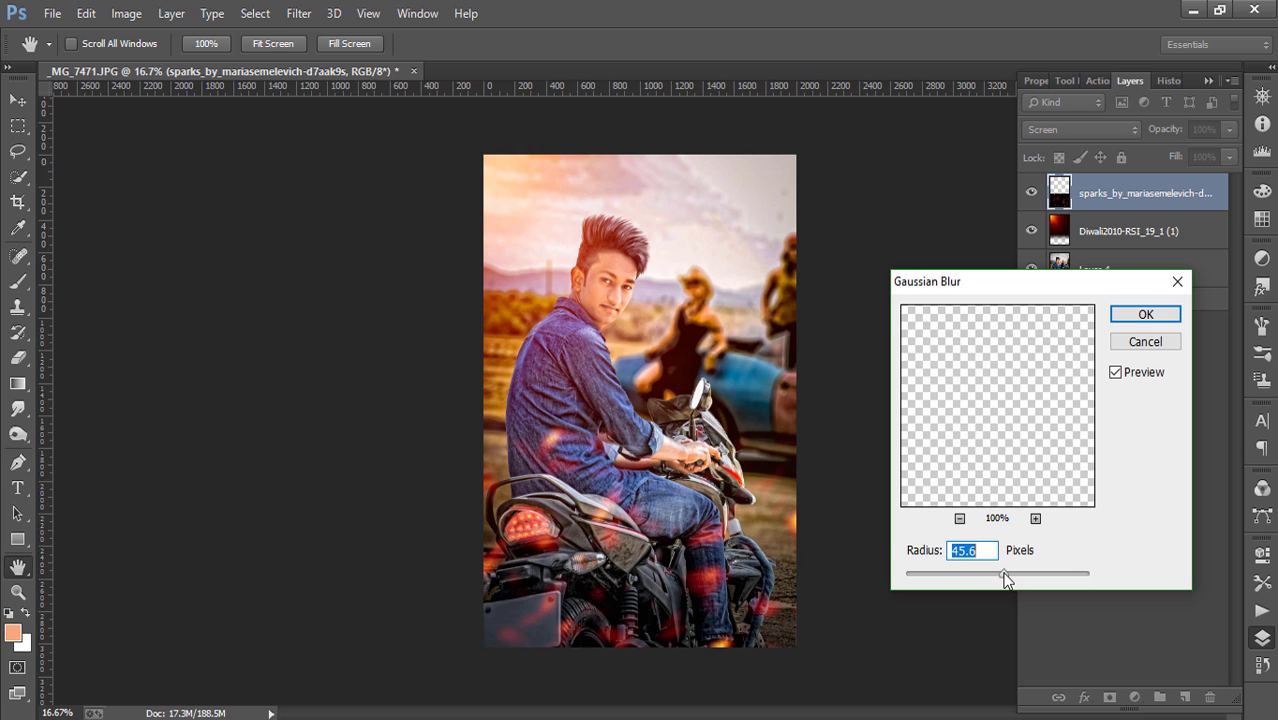
click(1128, 316)
- Shift the blurred sparks slightly down and to the left with the Move tool
key(v)
mouse_move(650, 432)
mouse_down()
mouse_move(636, 421)
mouse_move(618, 468)
mouse_move(632, 466)
mouse_up()
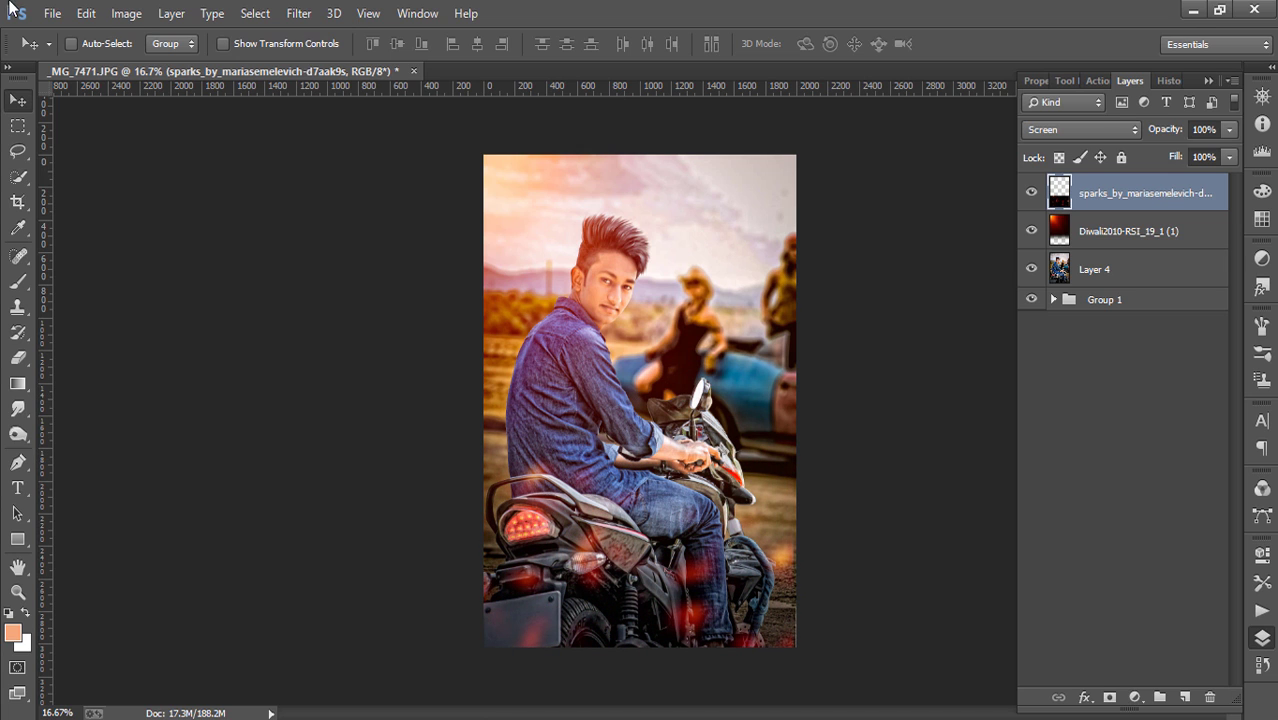
click(52, 13)
- Place the 10_by_diegosack-d6gv20w sparks image embedded and scale it up over the rider
click(122, 293)
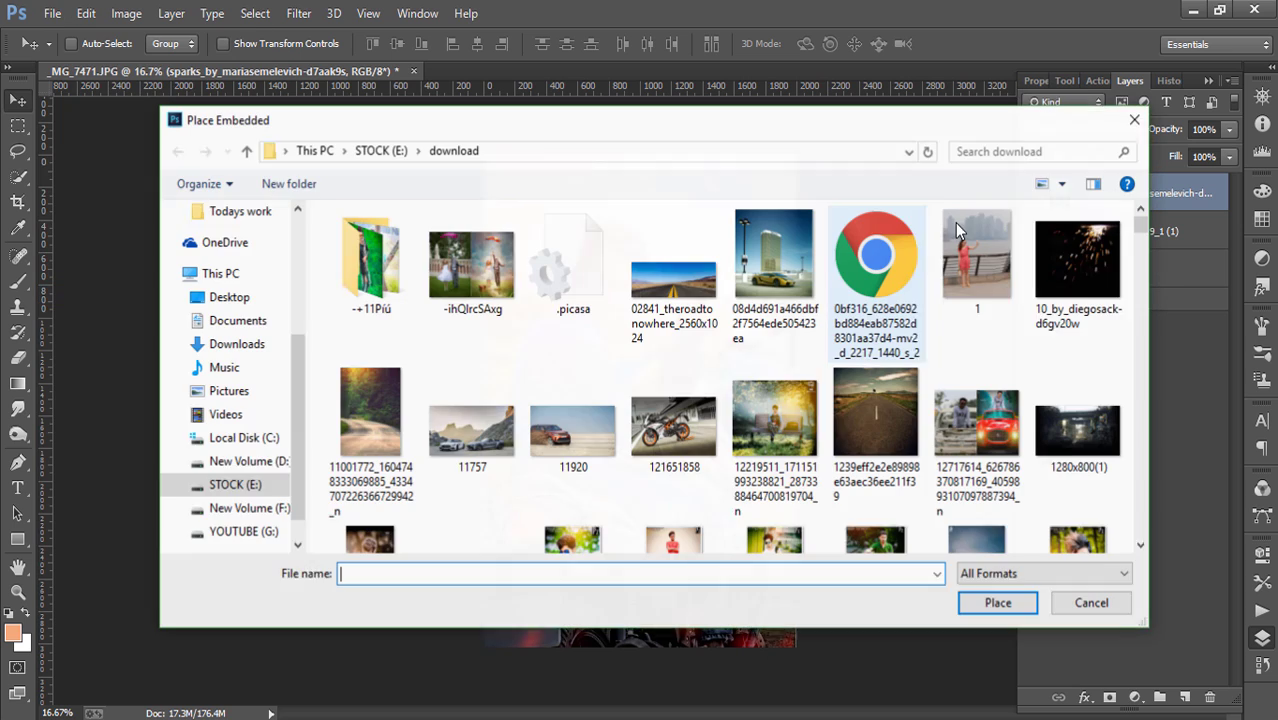
click(1080, 255)
click(1000, 603)
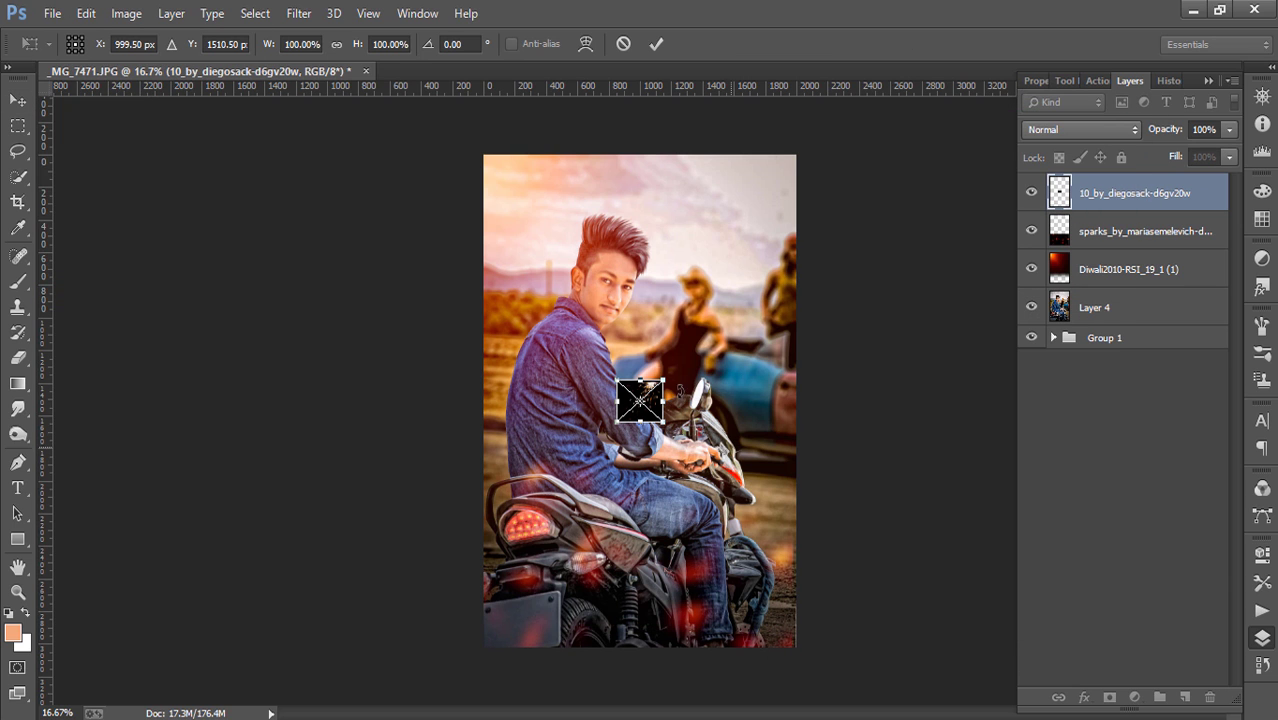
drag(664, 378, 788, 268)
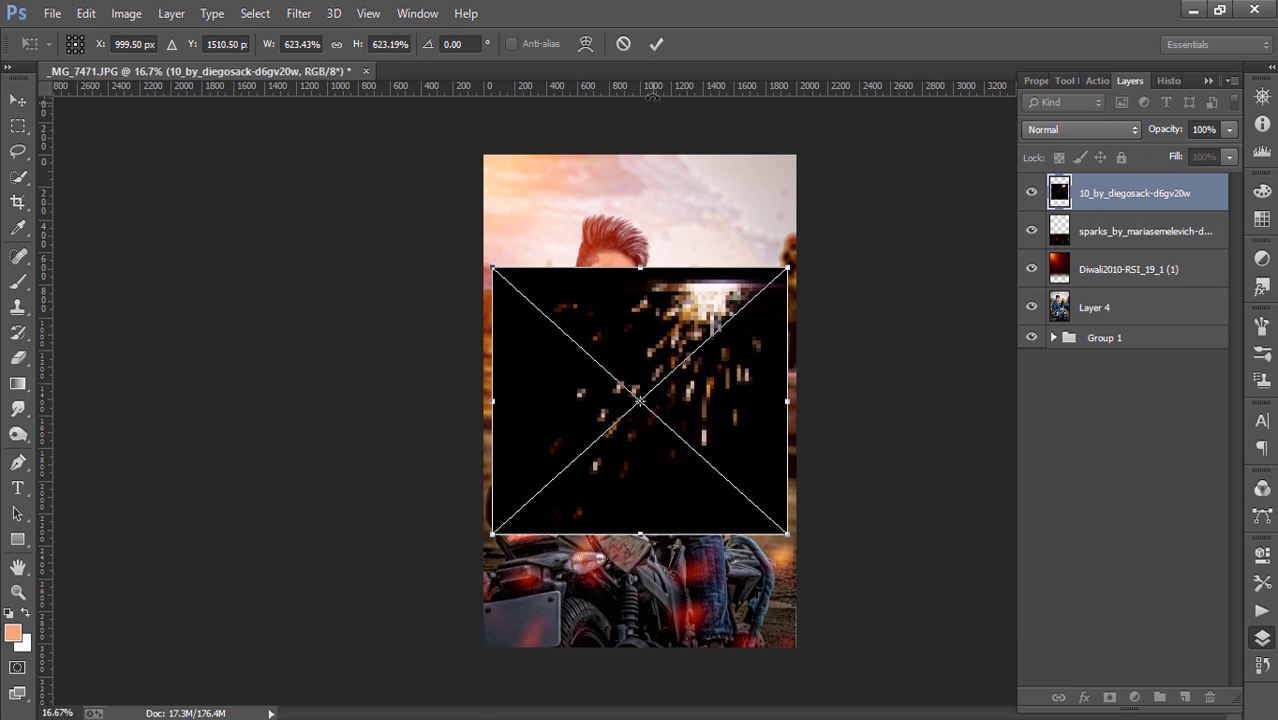
click(656, 43)
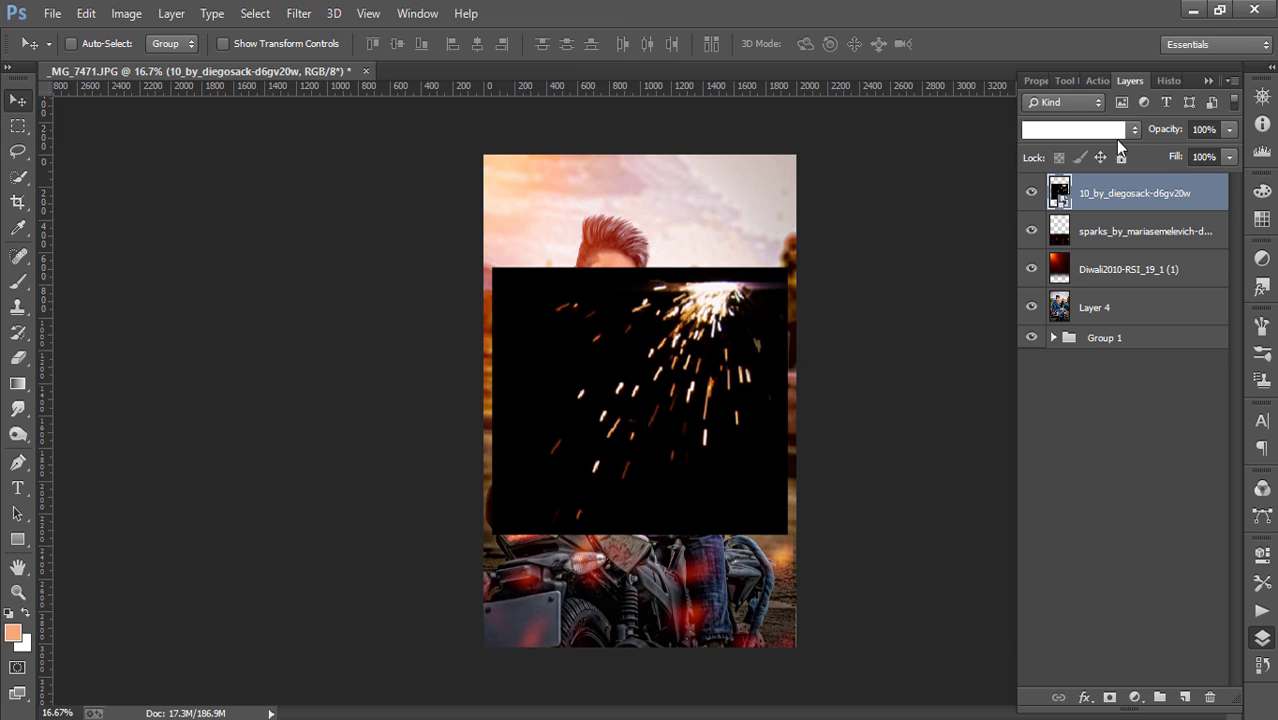
- Screen-blend the new sparks onto the handlebar and give them a 33.2-pixel Gaussian blur
click(1115, 136)
click(1075, 297)
drag(655, 268, 650, 363)
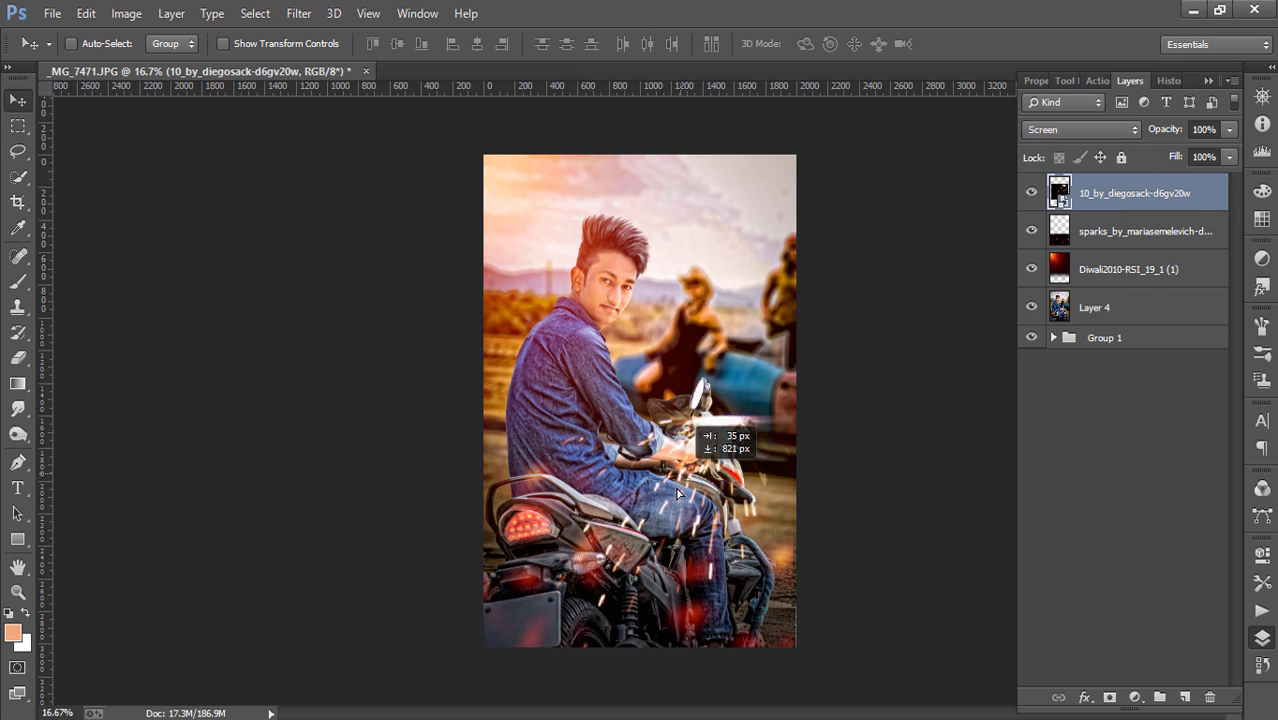
click(298, 14)
mouse_move(308, 248)
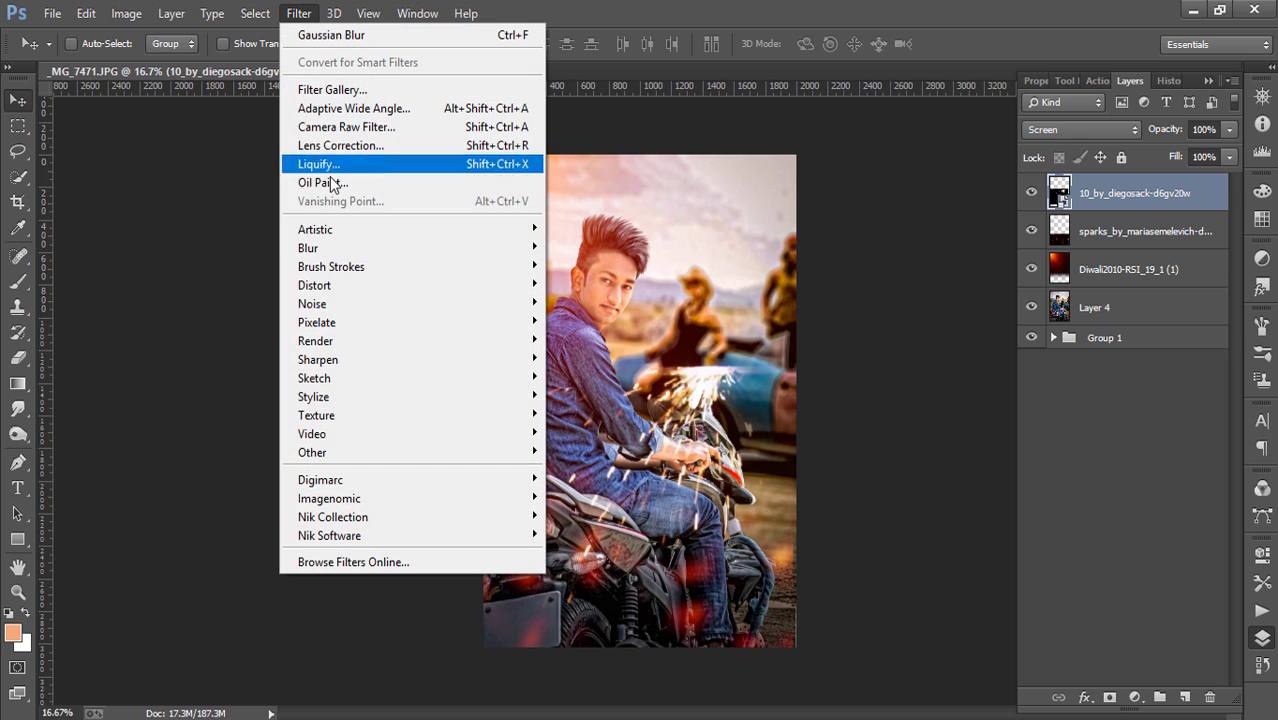
click(662, 386)
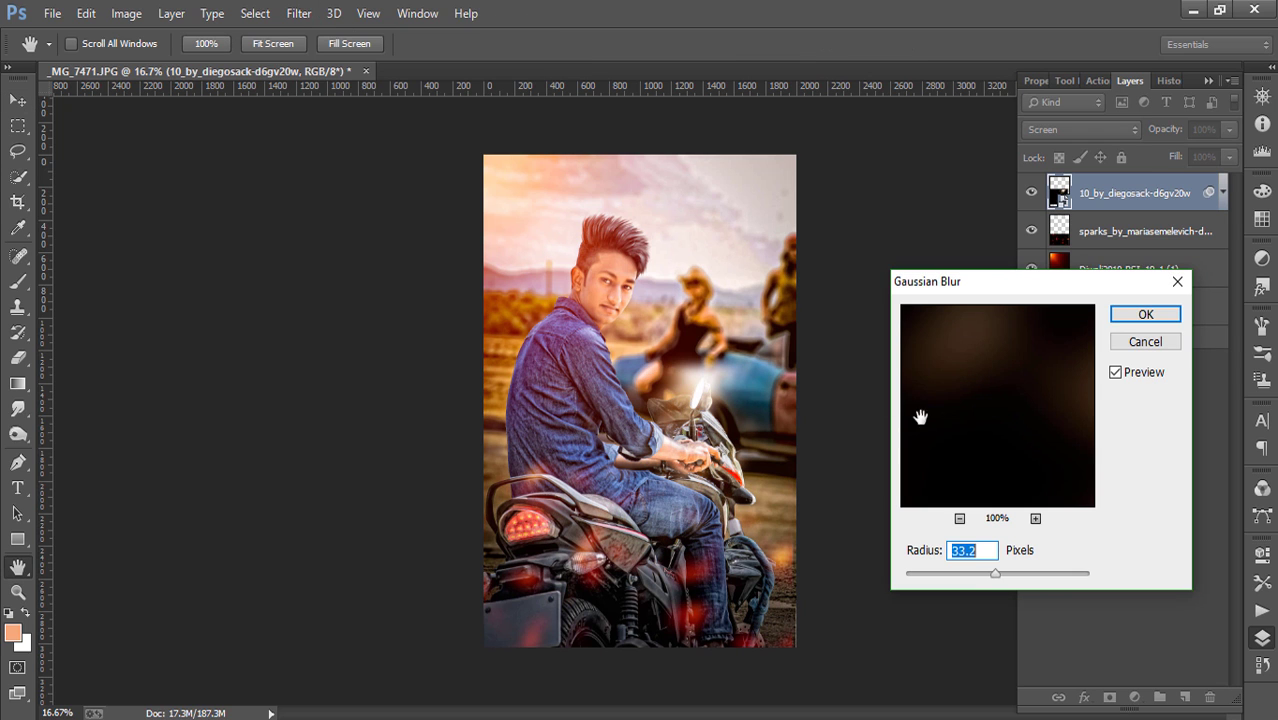
click(1135, 315)
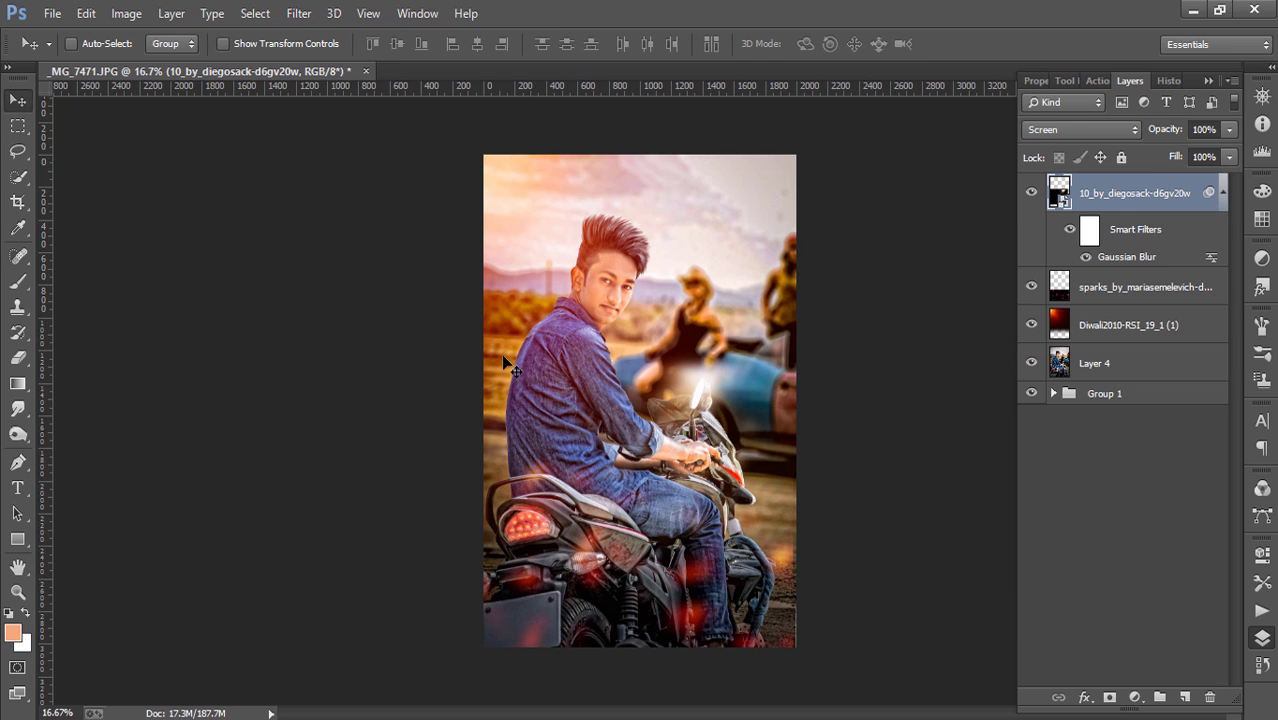
drag(655, 402, 668, 425)
mouse_move(757, 425)
mouse_down()
mouse_move(749, 405)
mouse_move(782, 488)
mouse_up()
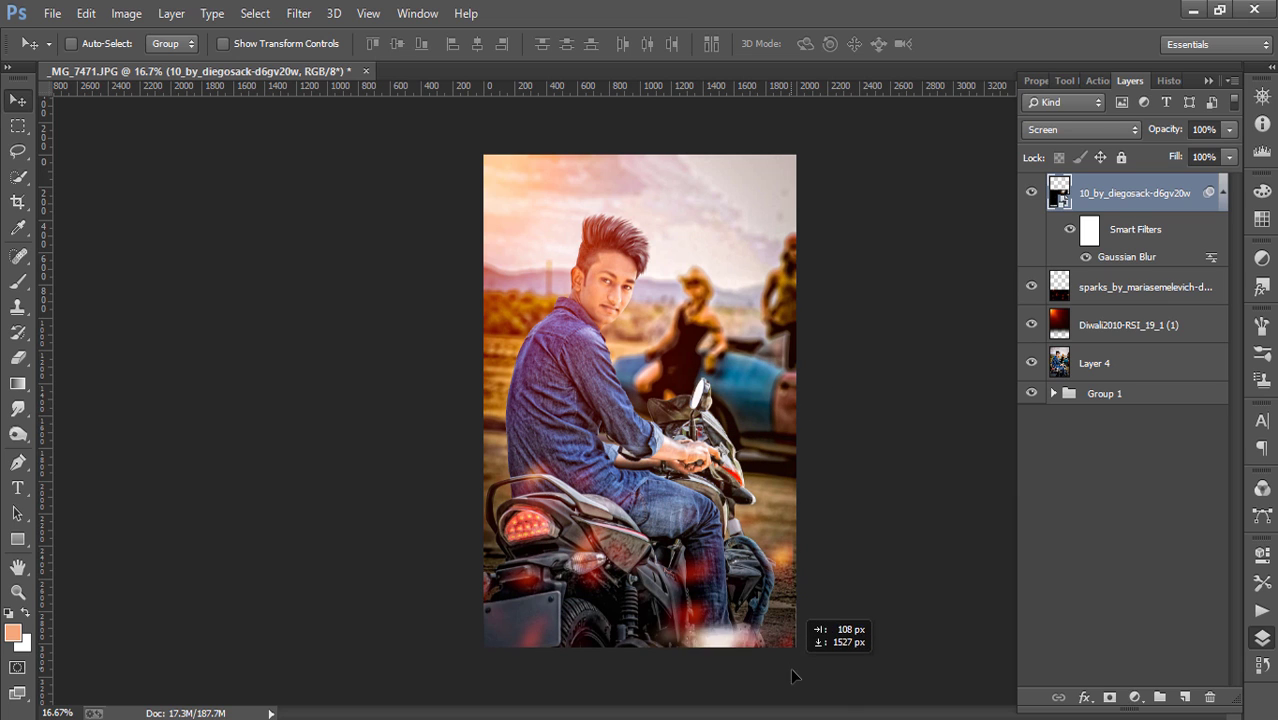
- Rotate the sparks layer to about 177 degrees
click(230, 44)
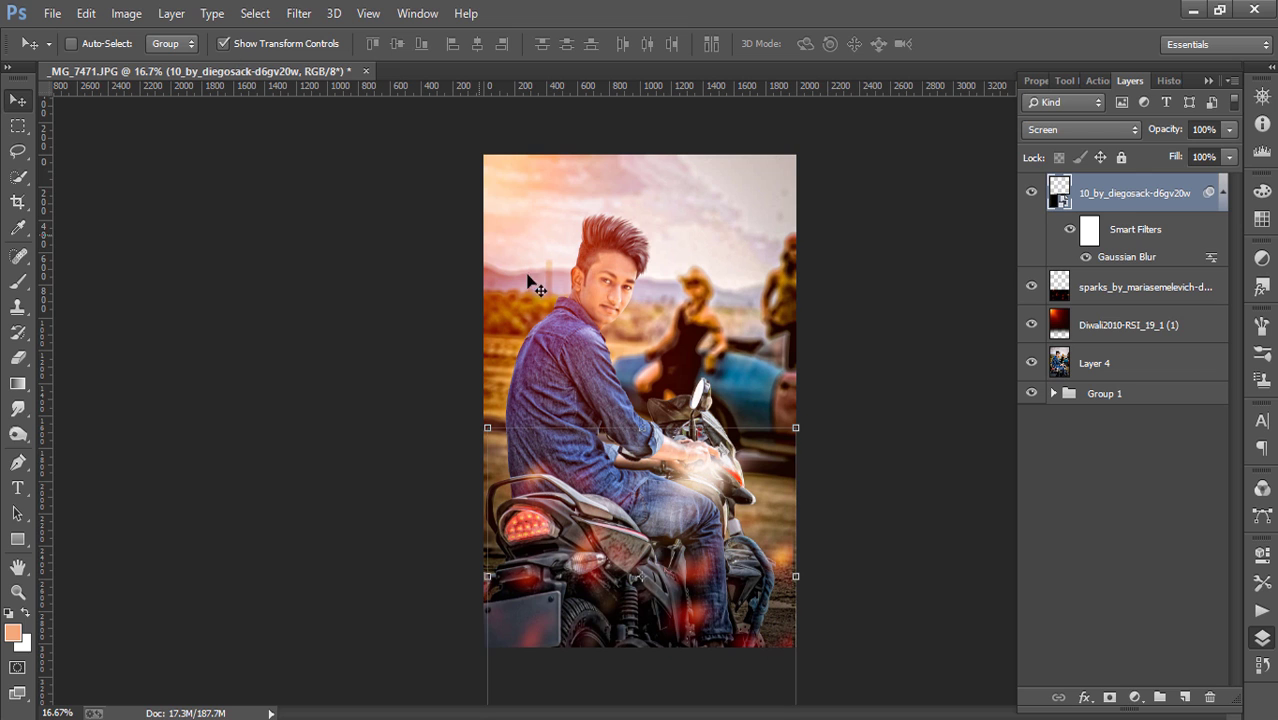
click(795, 428)
click(643, 289)
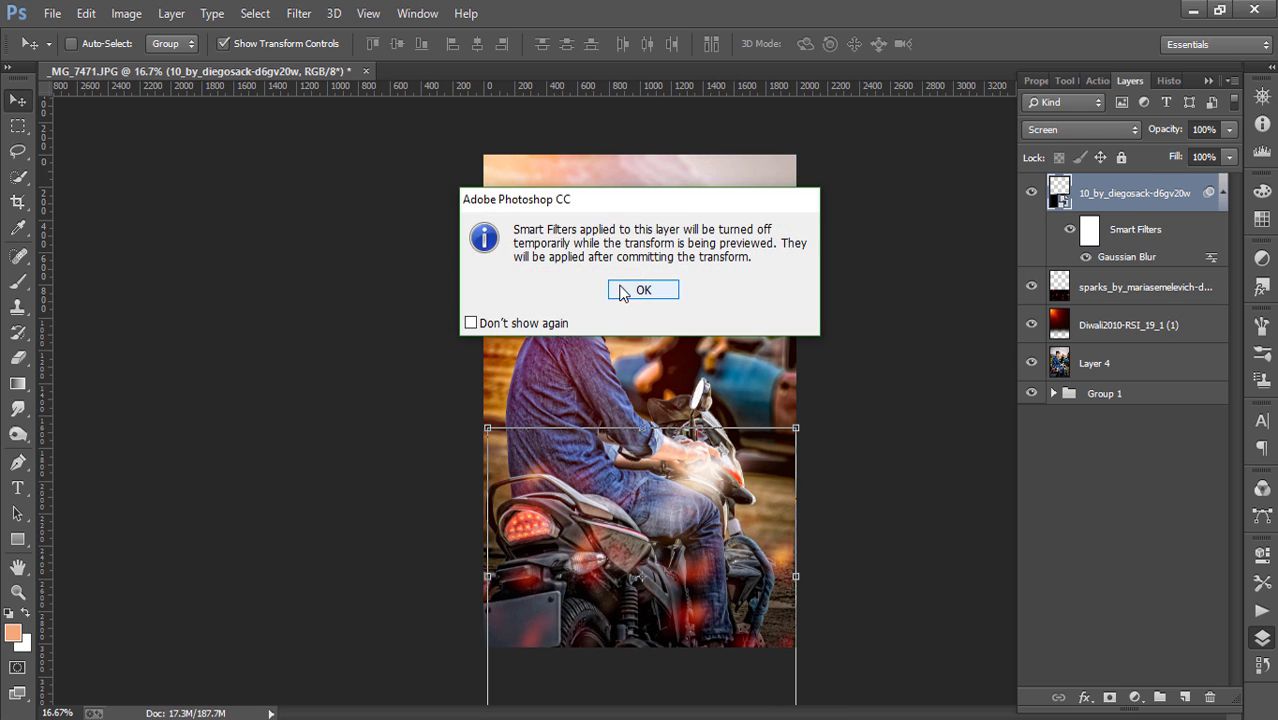
mouse_move(800, 408)
mouse_down()
mouse_move(645, 708)
mouse_move(535, 665)
mouse_up()
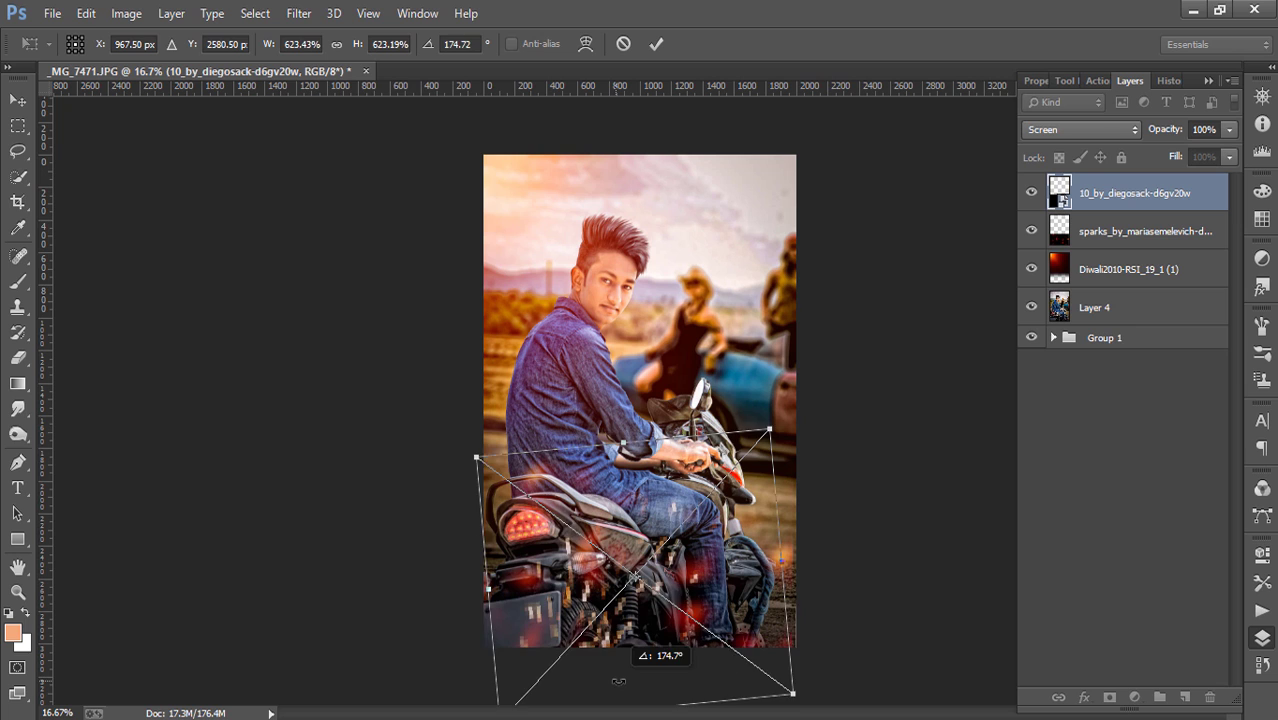
click(656, 43)
- Rasterize the sparks layer and move it right and down toward the bike's lower right
right_click(1137, 203)
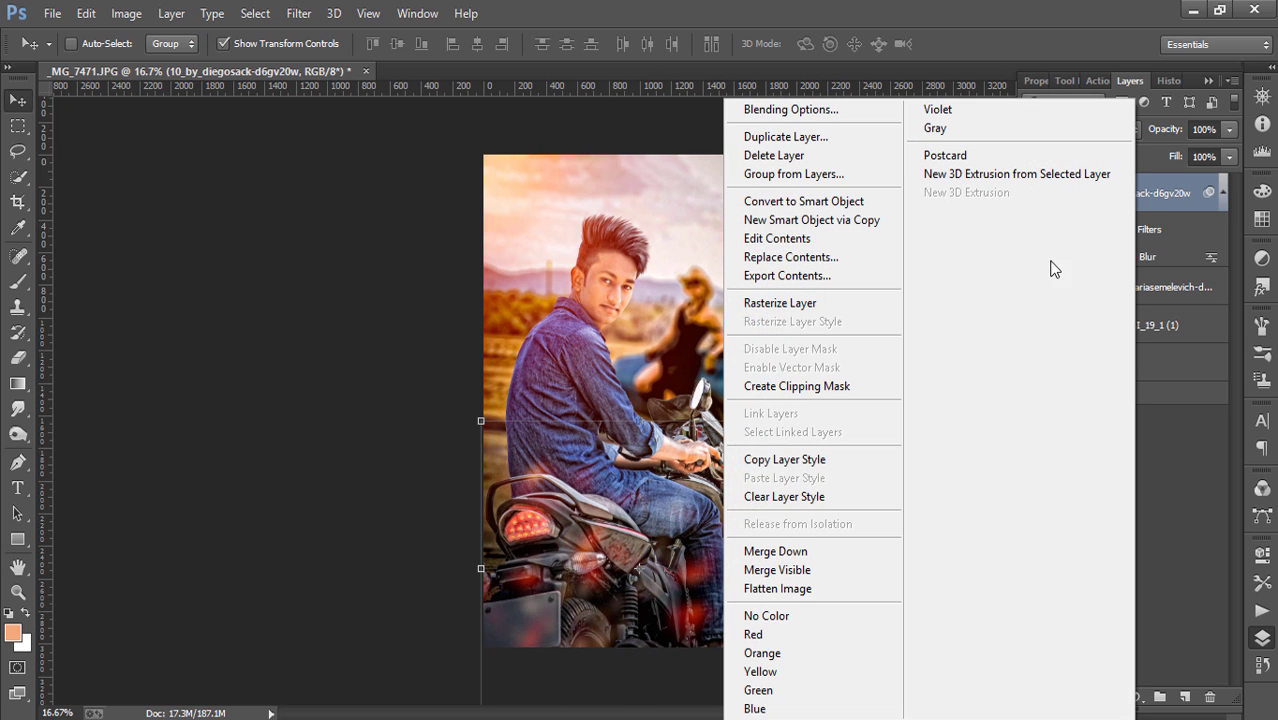
click(815, 303)
key(ctrl+t)
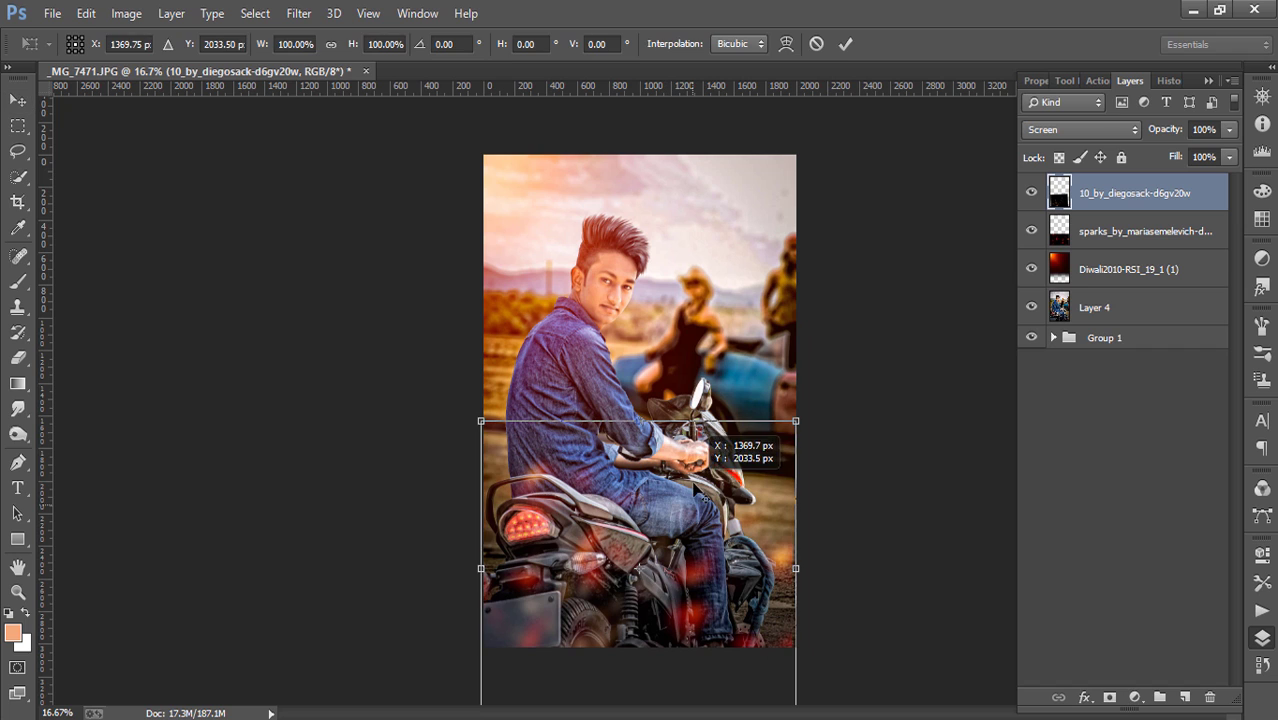
mouse_move(673, 504)
mouse_down()
mouse_move(812, 535)
mouse_move(807, 578)
mouse_up()
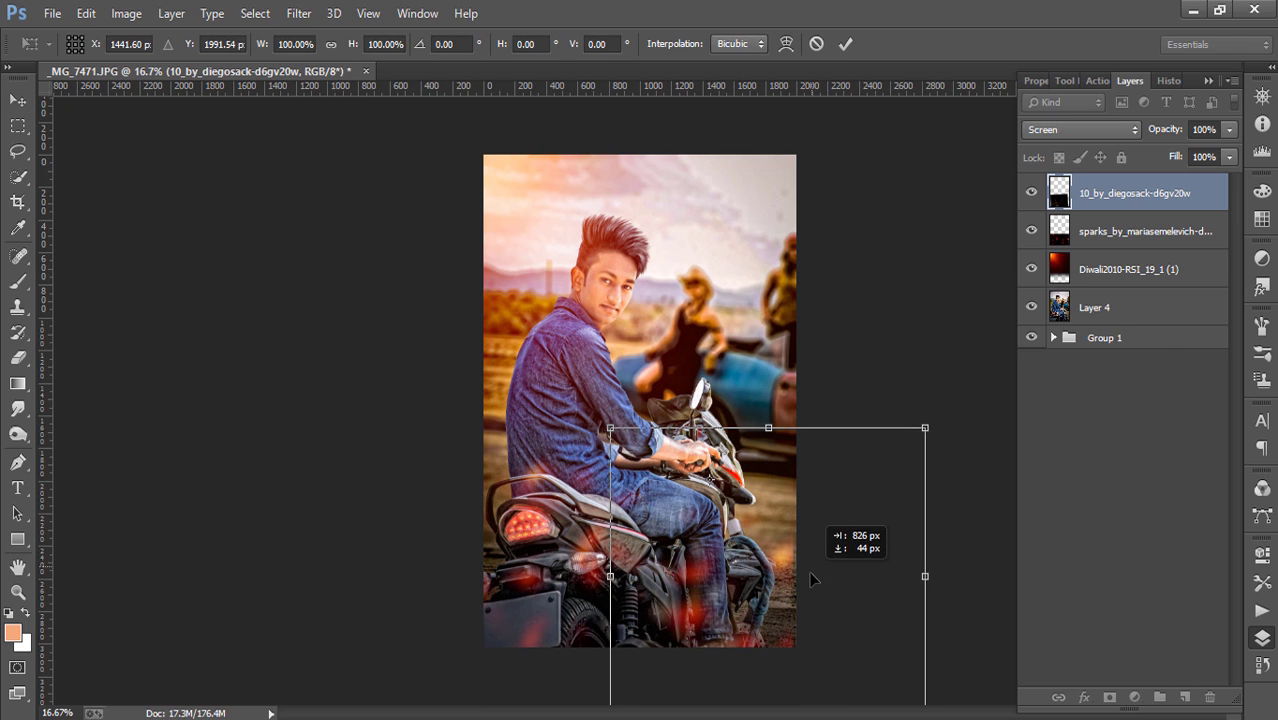
click(846, 43)
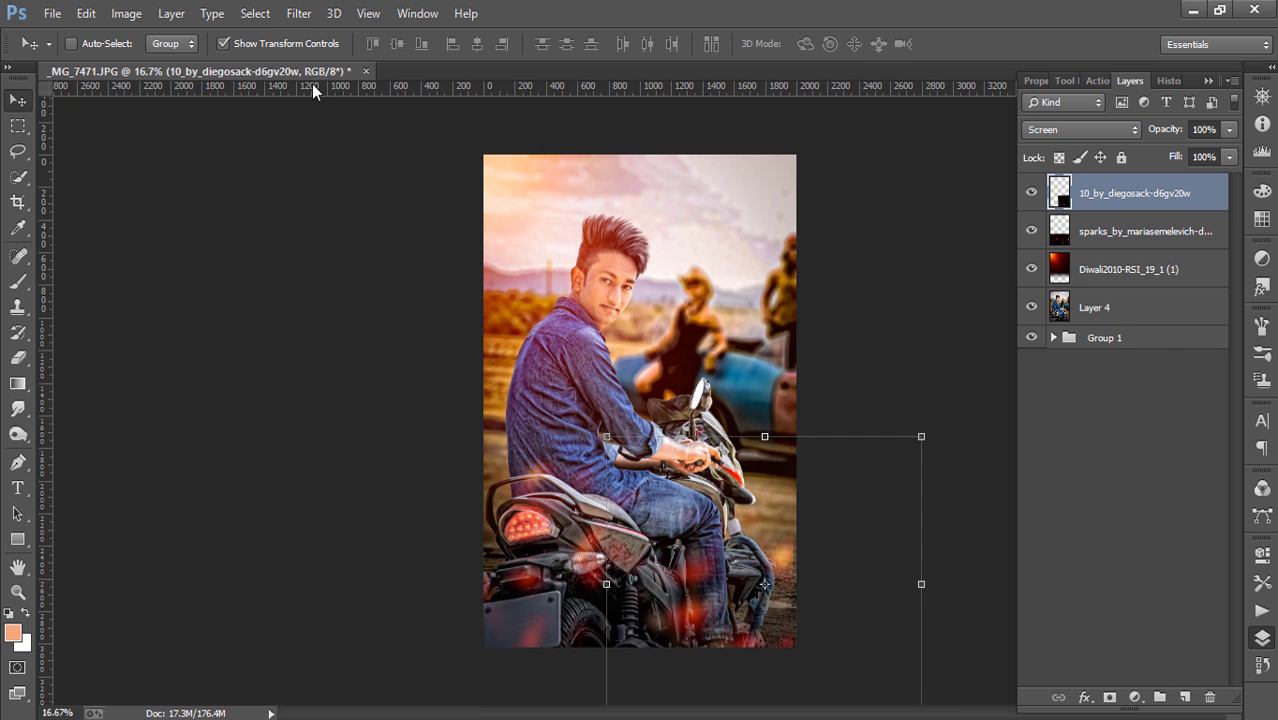
click(223, 44)
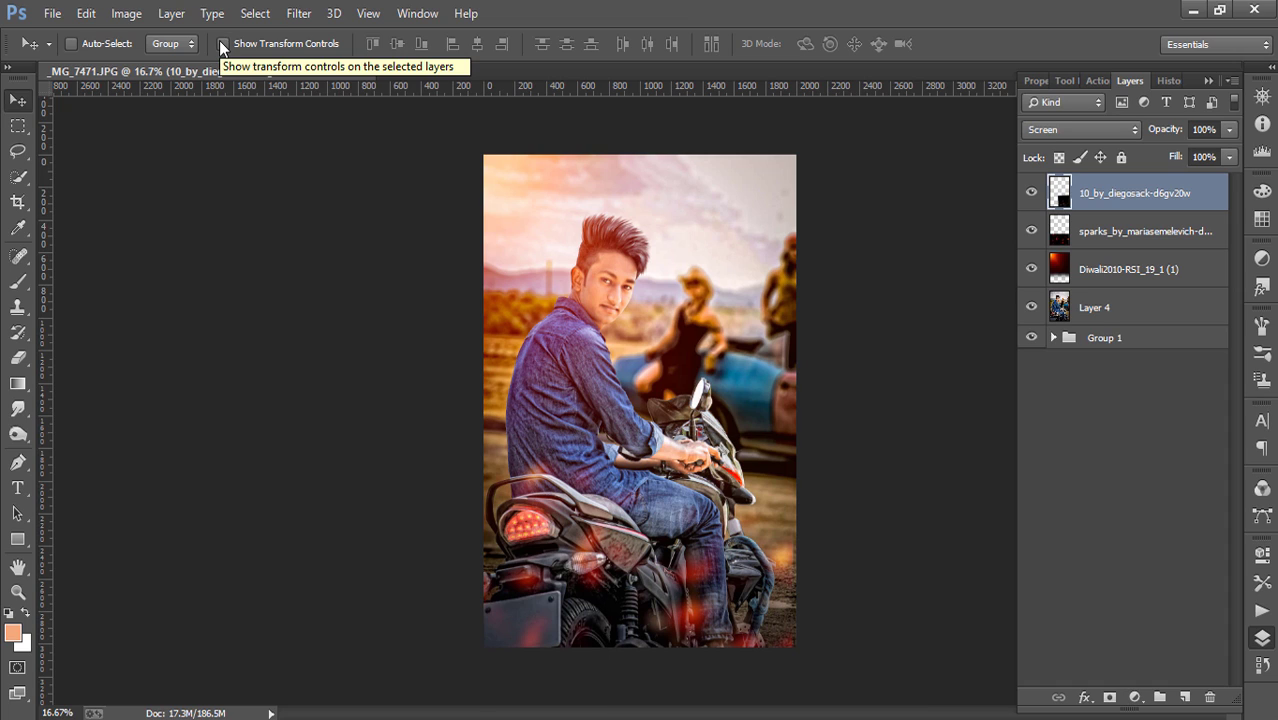
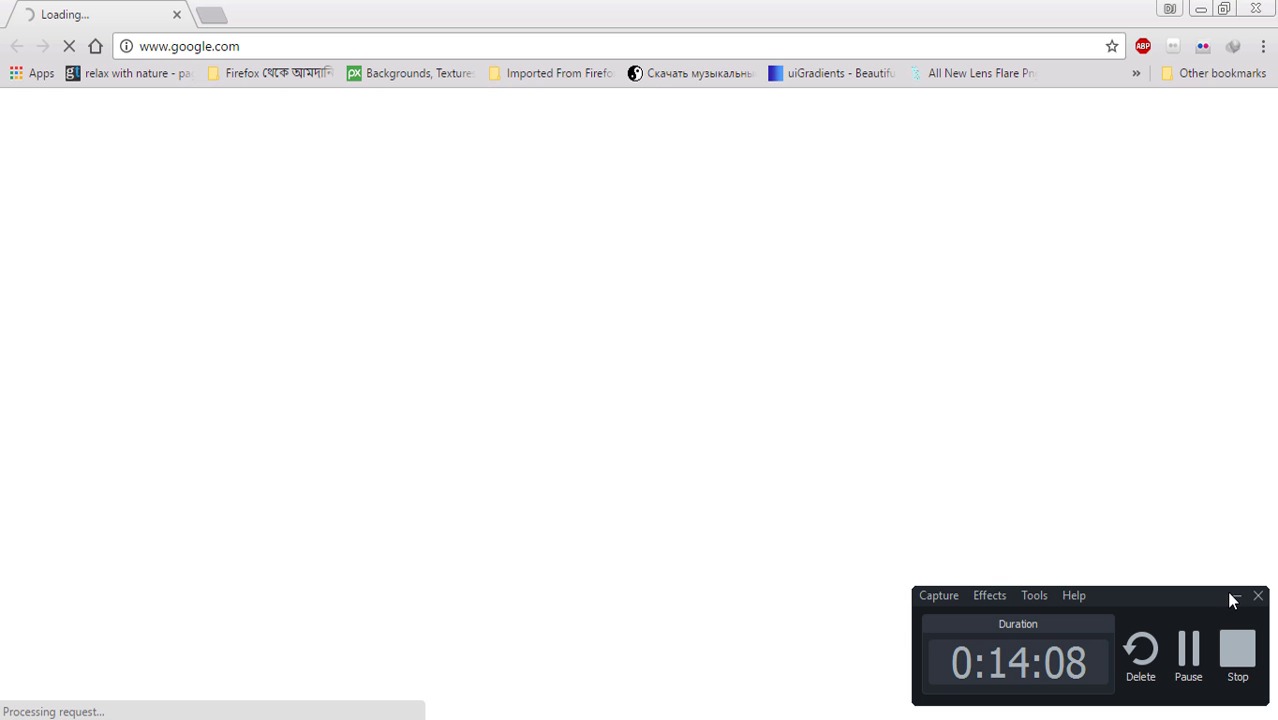
- Search Google Images for 'lense flare png'
click(1236, 595)
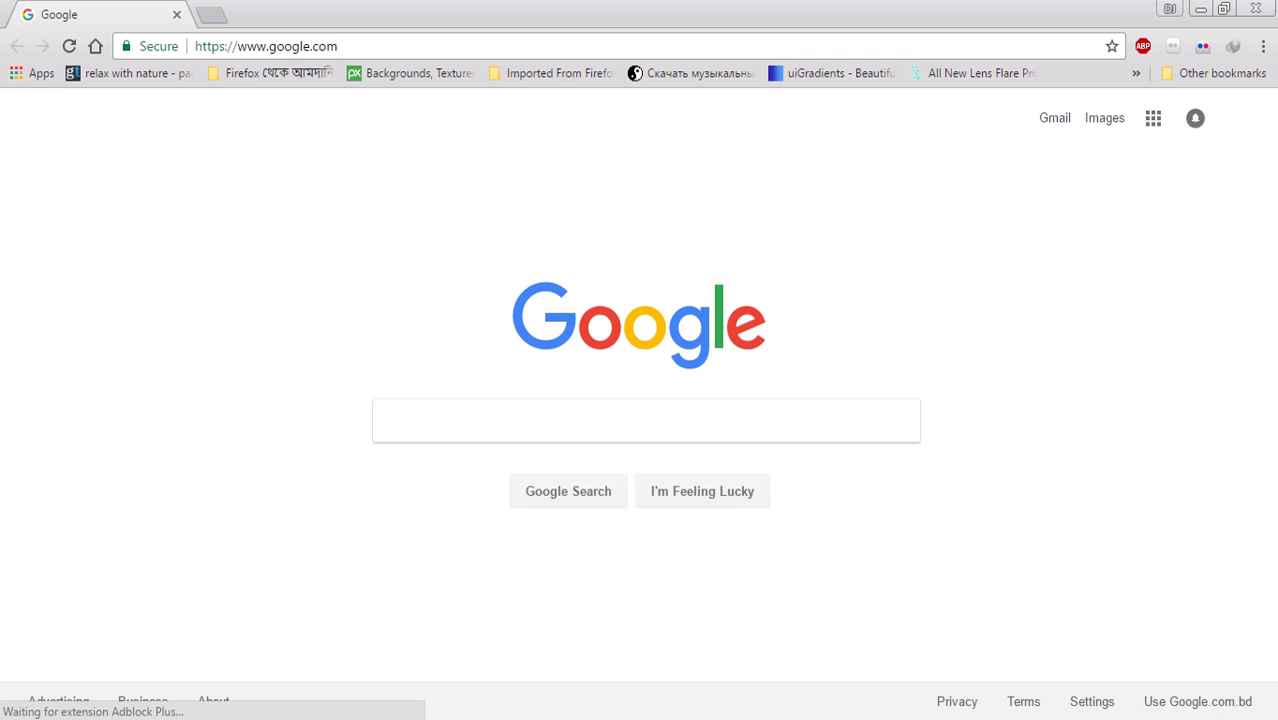
click(462, 424)
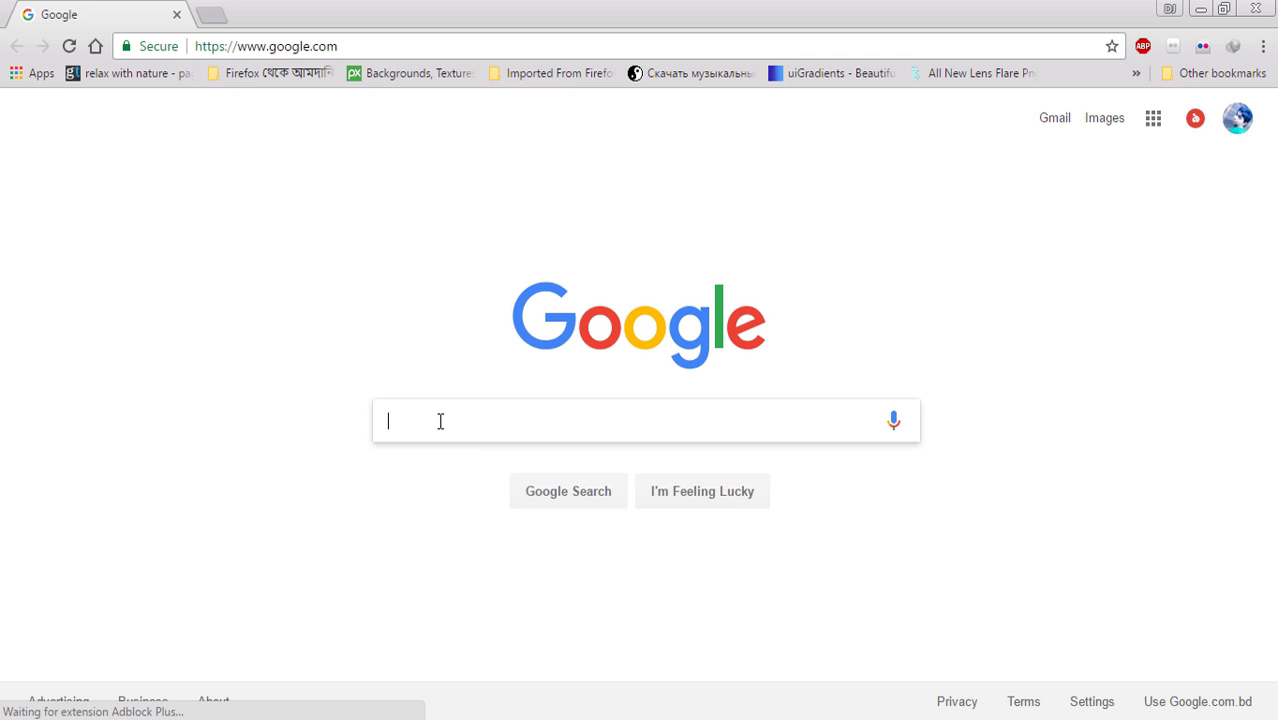
text(lense)
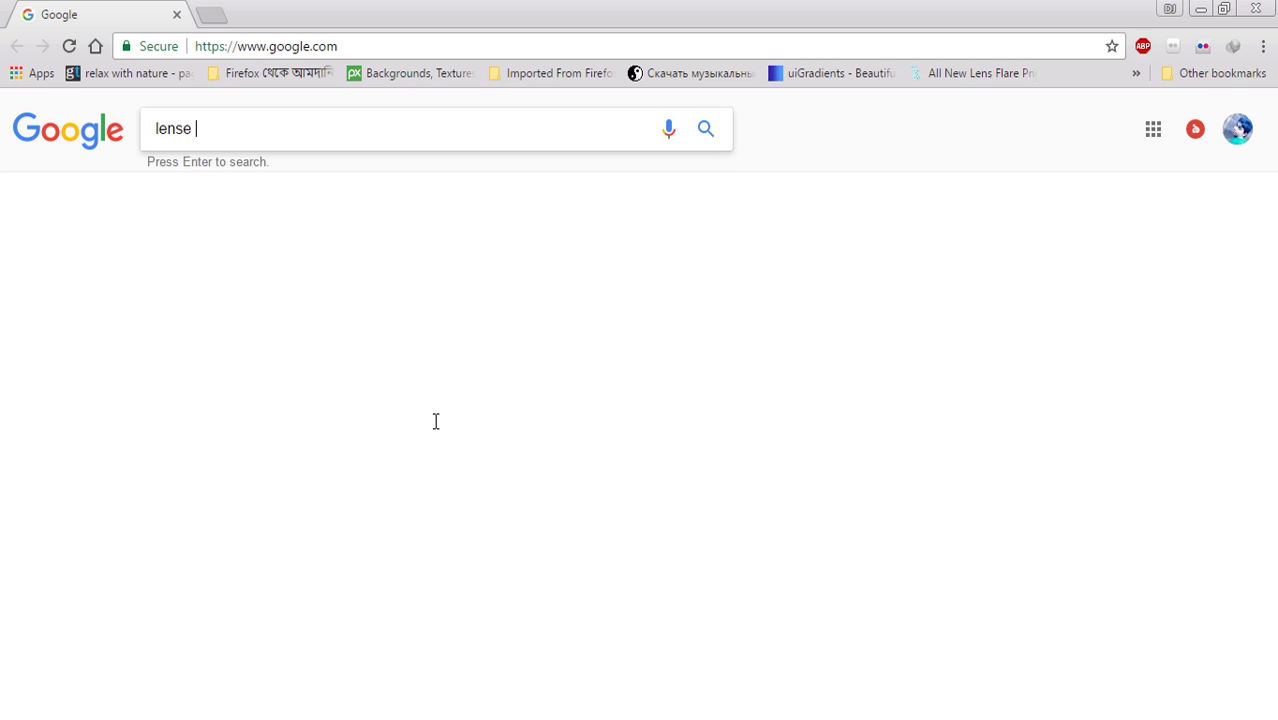
text( flare)
click(246, 183)
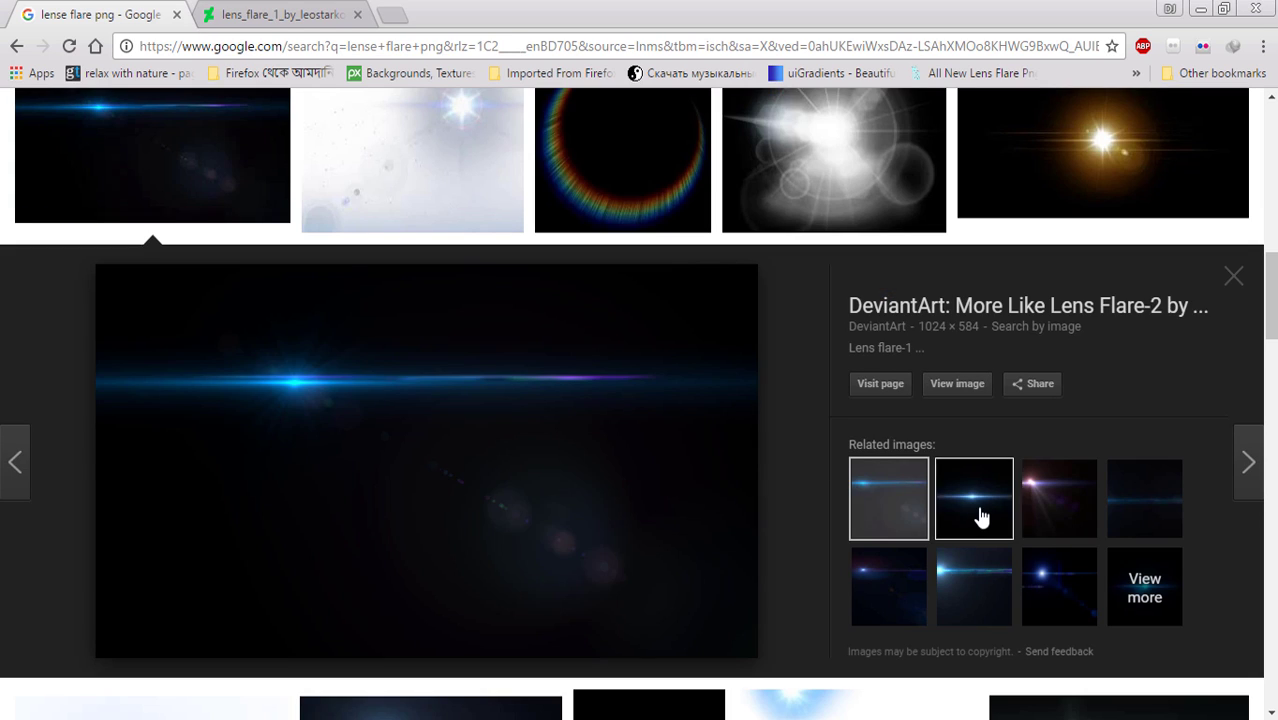
- Open the blue streak flare image in its own tab and copy it
click(978, 514)
click(944, 383)
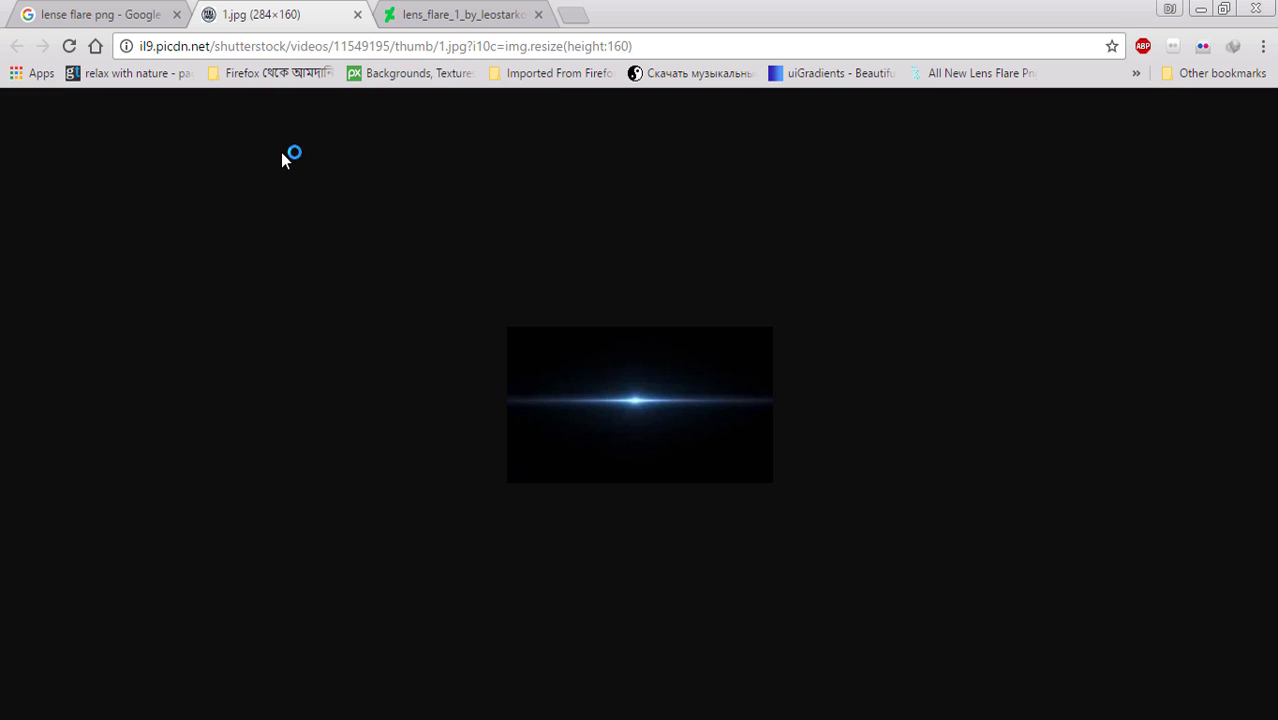
right_click(627, 405)
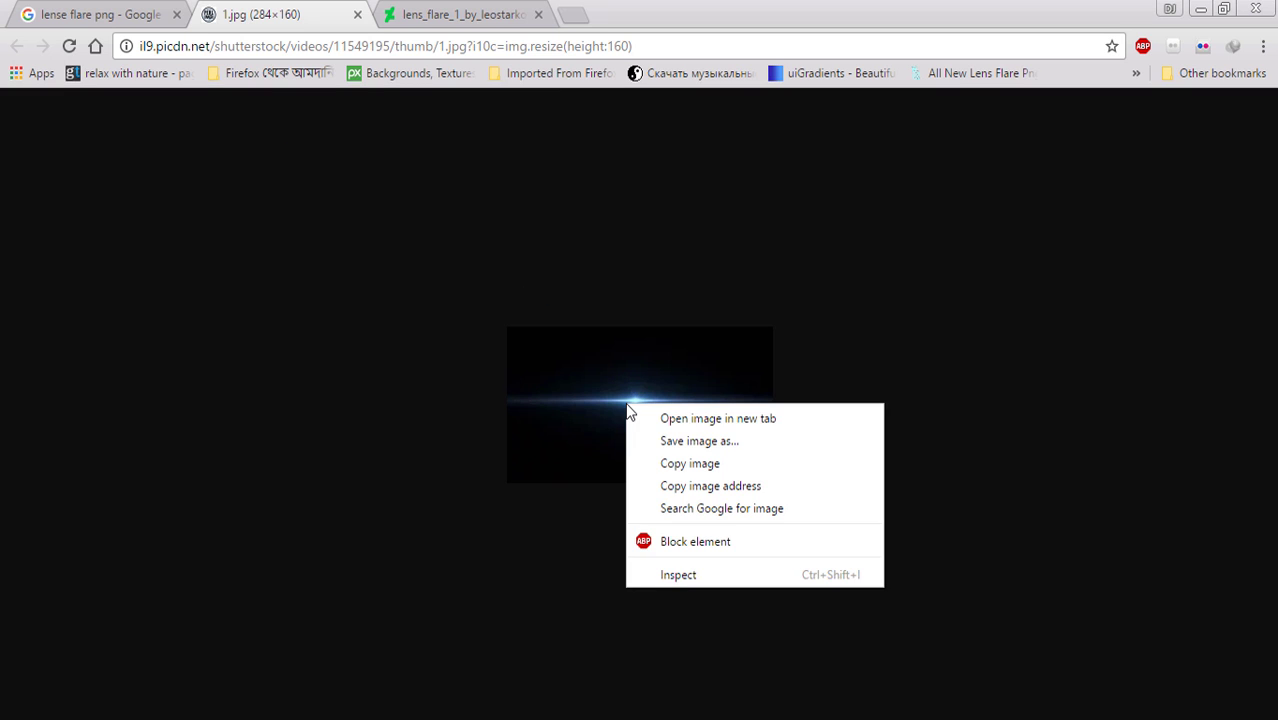
click(676, 463)
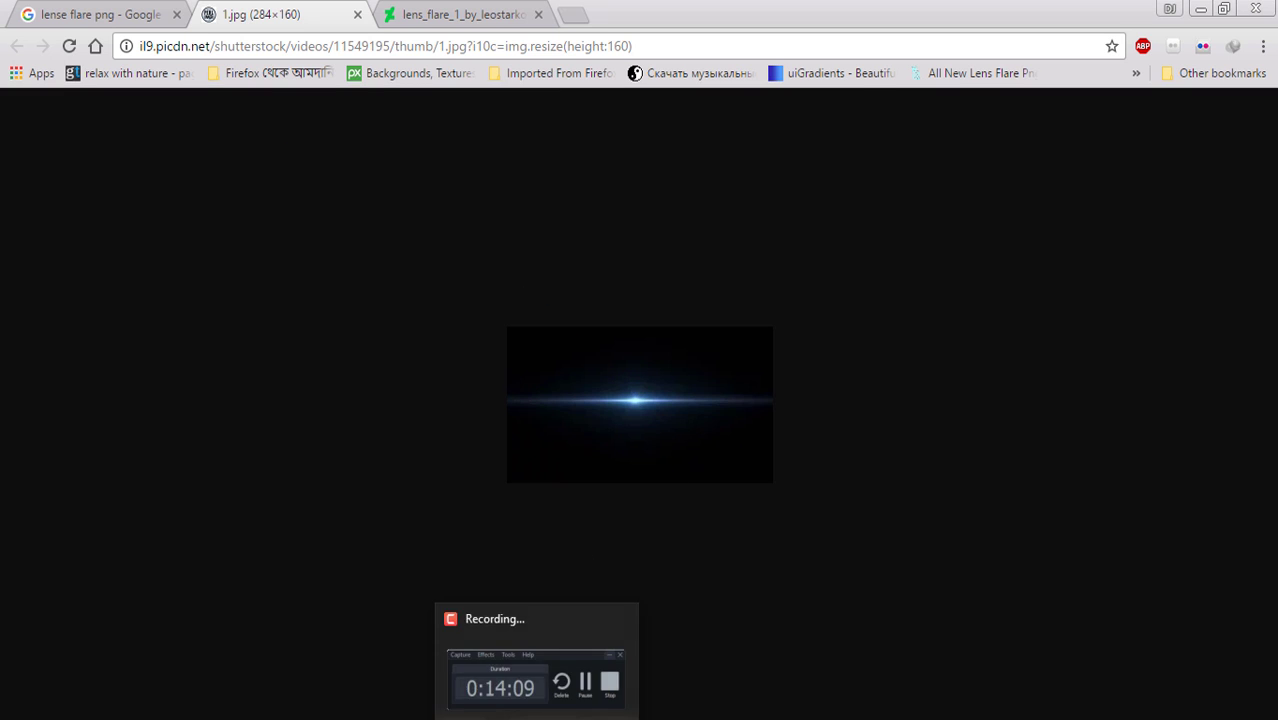
- Paste the copied flare into the motorbike portrait as a Screen-blended layer
click(120, 718)
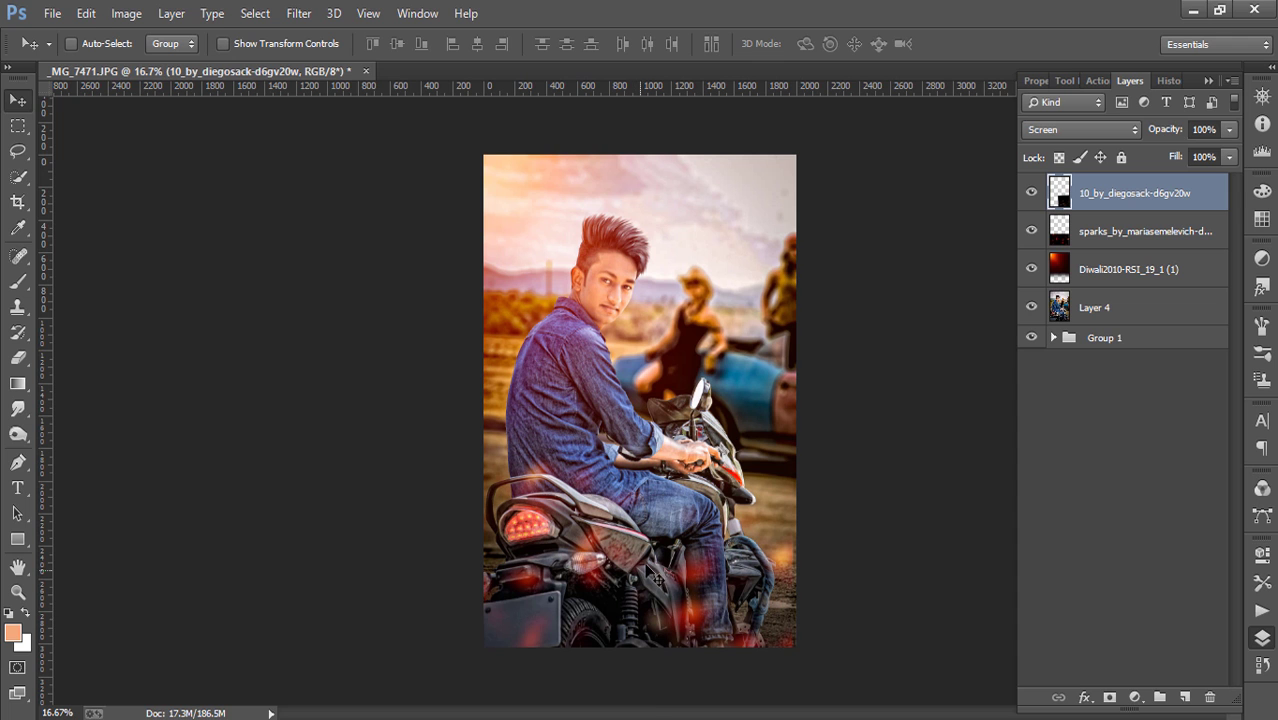
key(ctrl+v)
click(1099, 129)
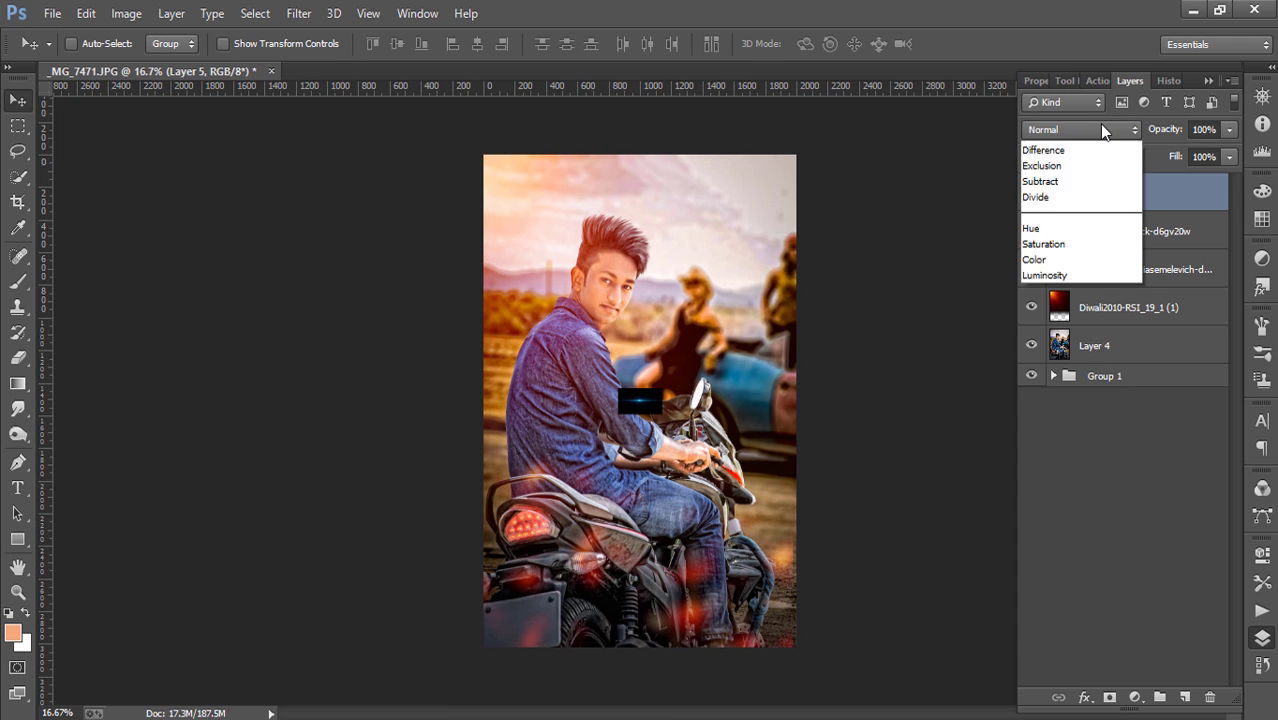
click(1086, 307)
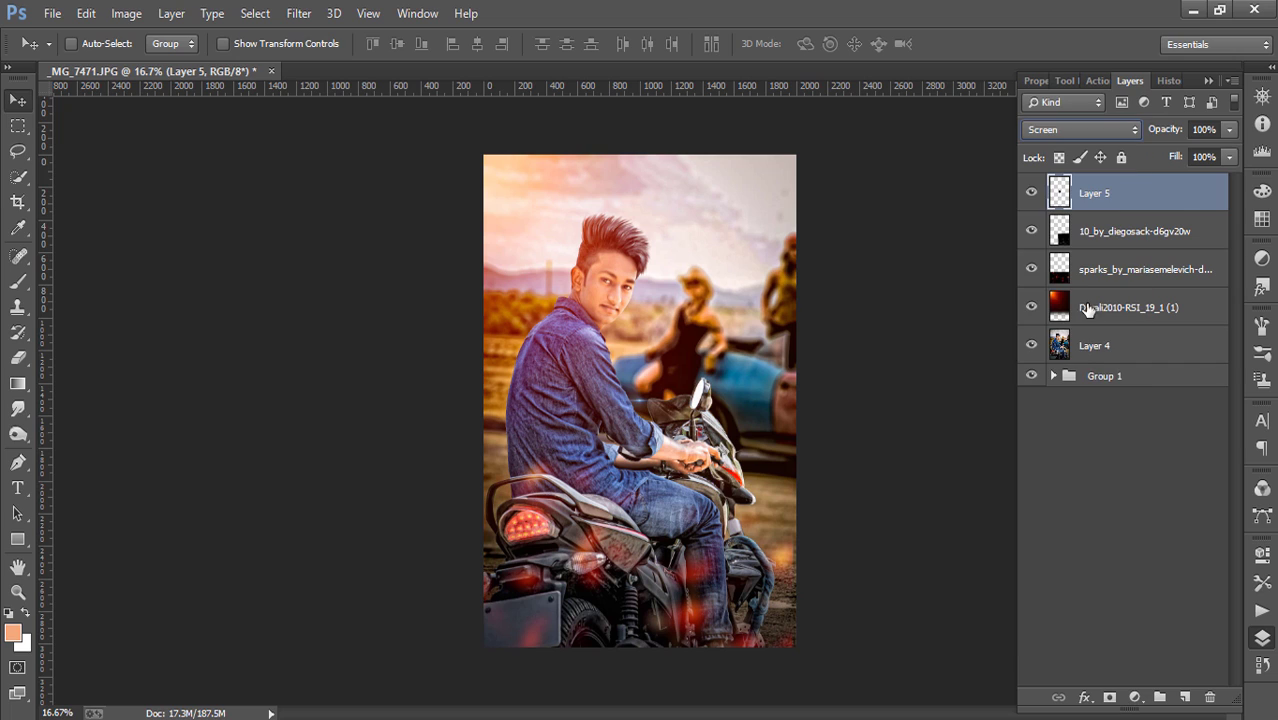
- Enlarge the flare and move it down-left over the bike's rear
click(224, 45)
drag(662, 388, 863, 270)
click(840, 44)
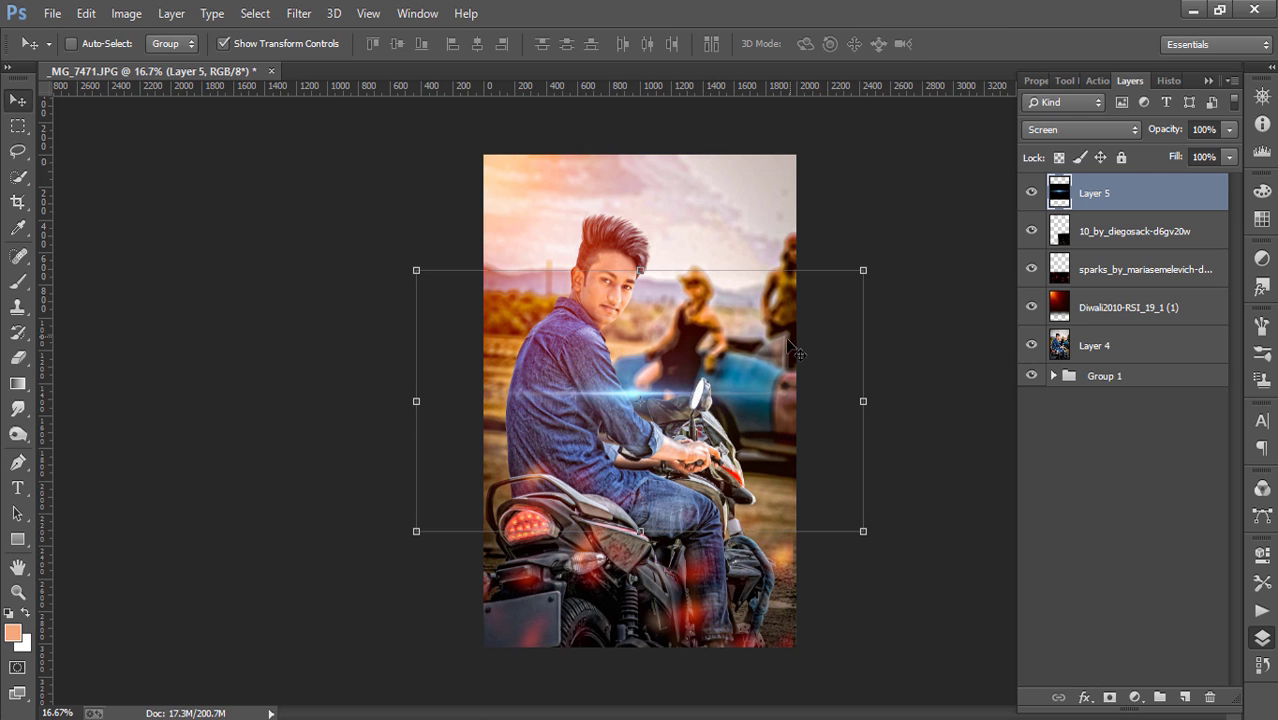
drag(790, 347, 677, 432)
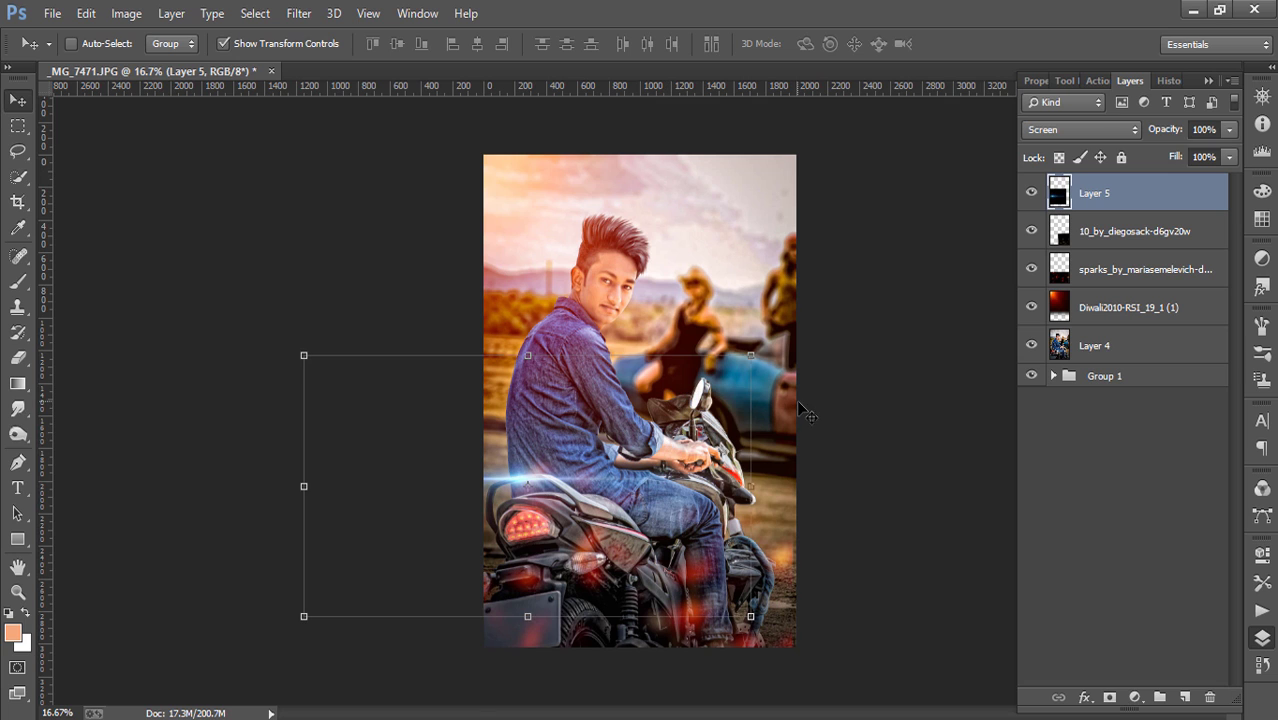
click(222, 44)
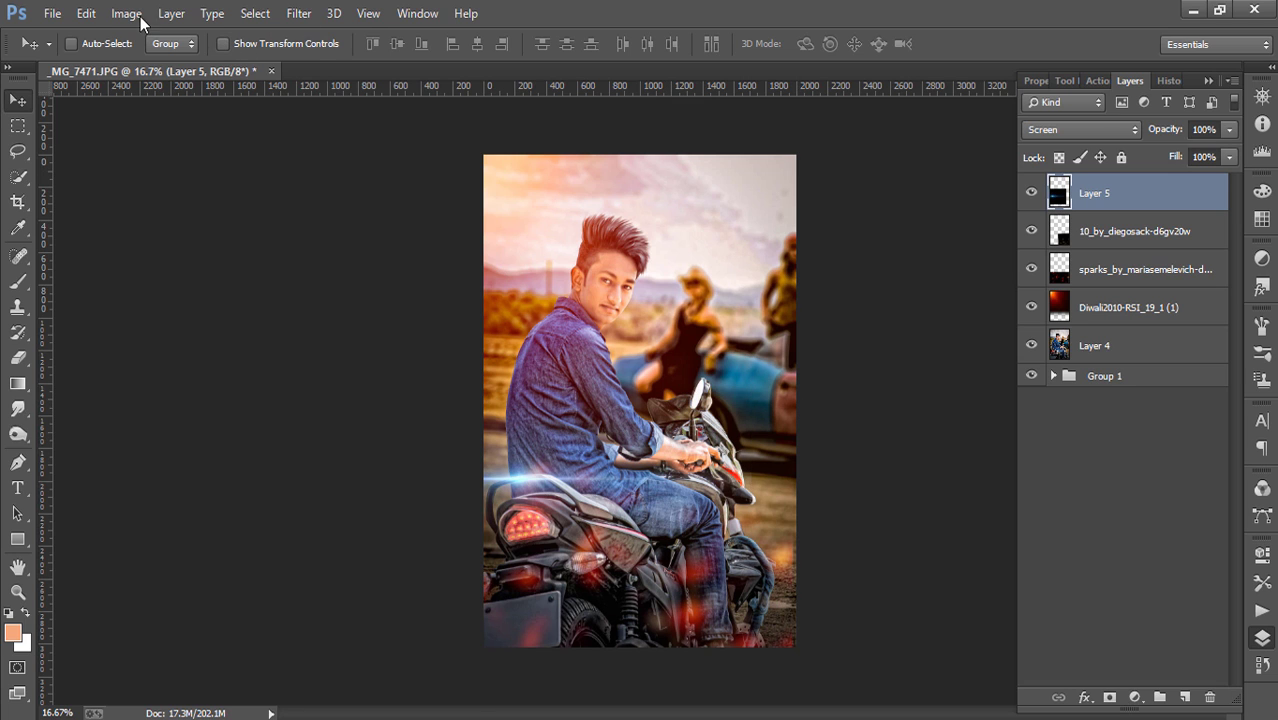
- Apply Hue/Saturation with Hue +8, Saturation +12, Lightness -36 to the flare, then nudge it slightly
click(126, 13)
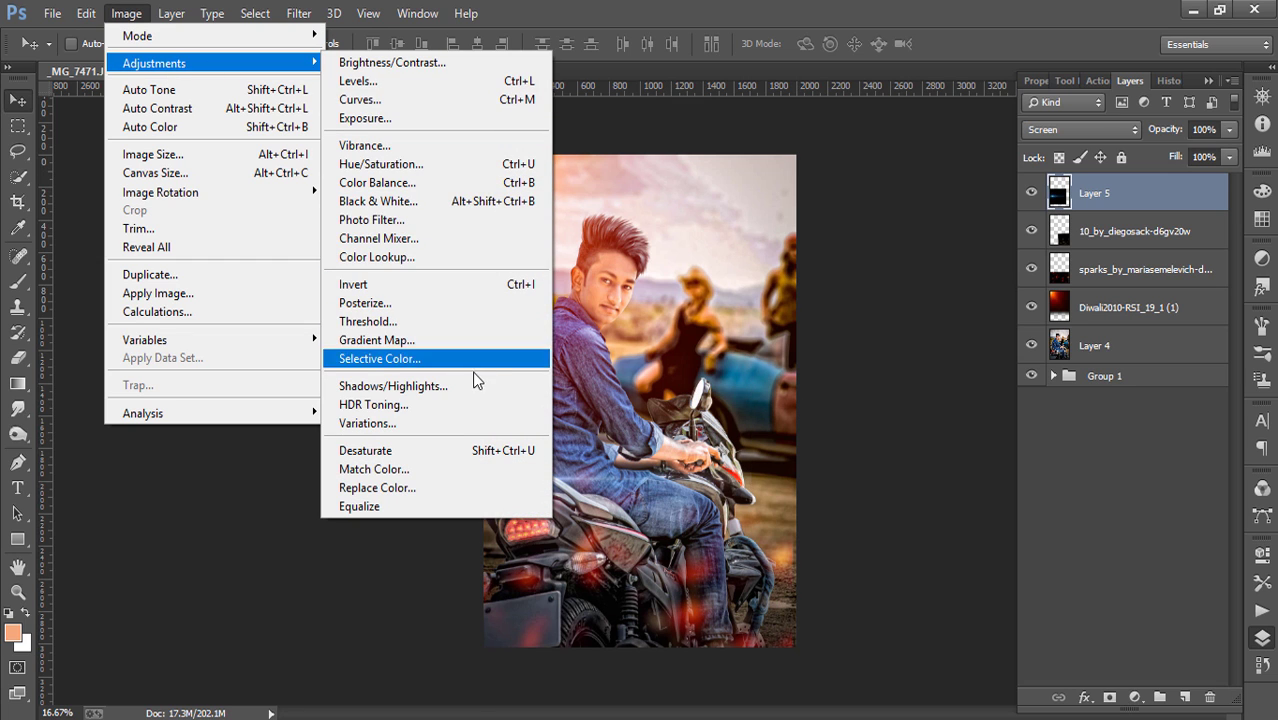
click(380, 164)
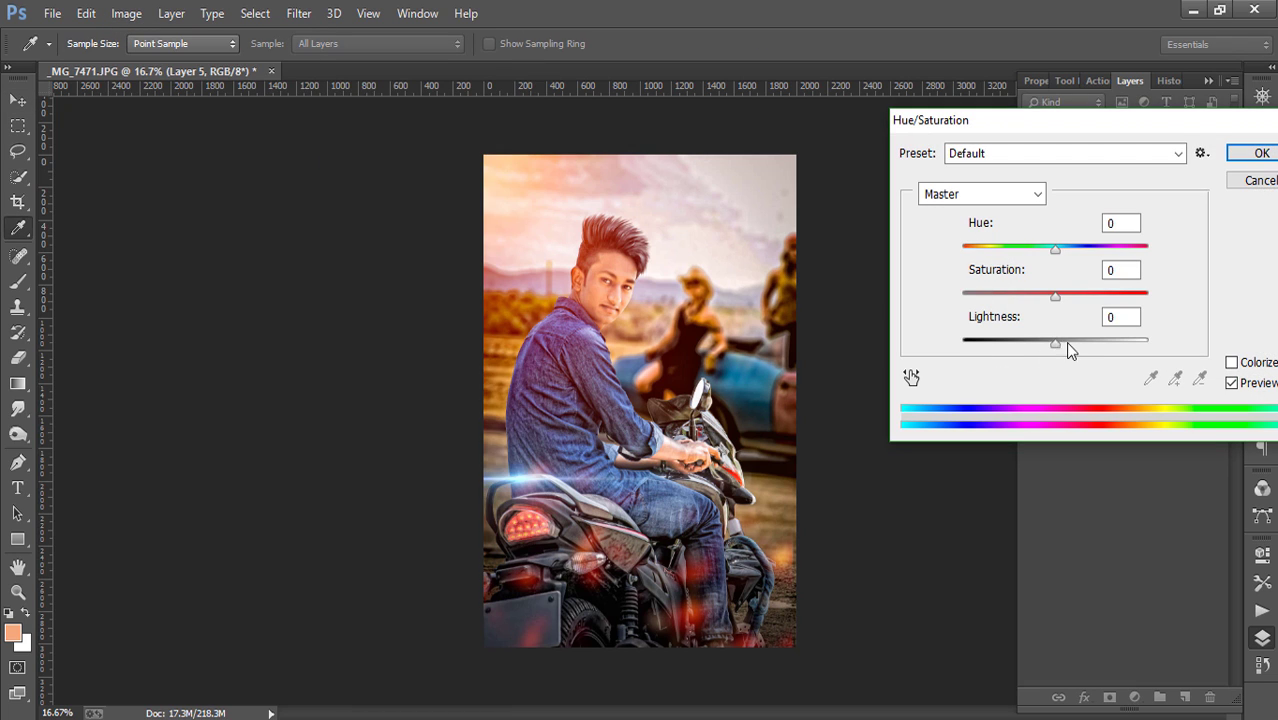
drag(1055, 345, 1023, 350)
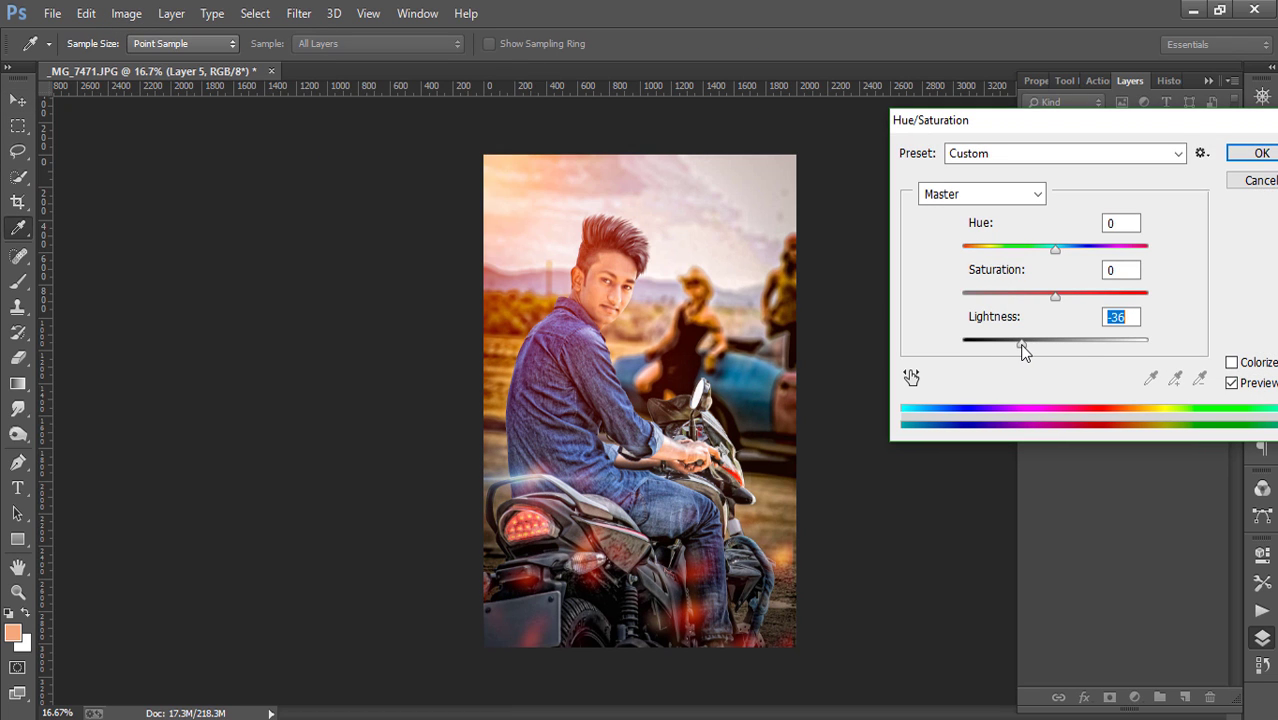
mouse_move(1055, 295)
mouse_down()
mouse_move(1004, 300)
mouse_move(1067, 297)
mouse_up()
click(1056, 248)
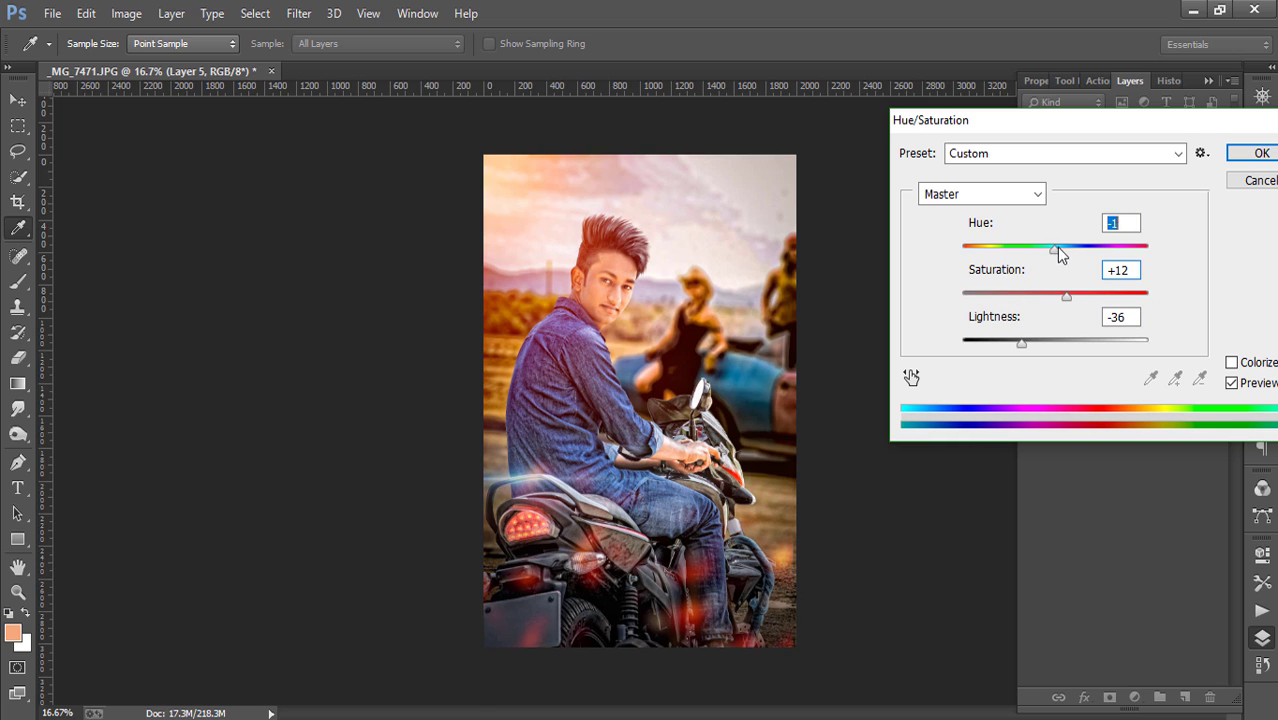
drag(1056, 247, 1063, 250)
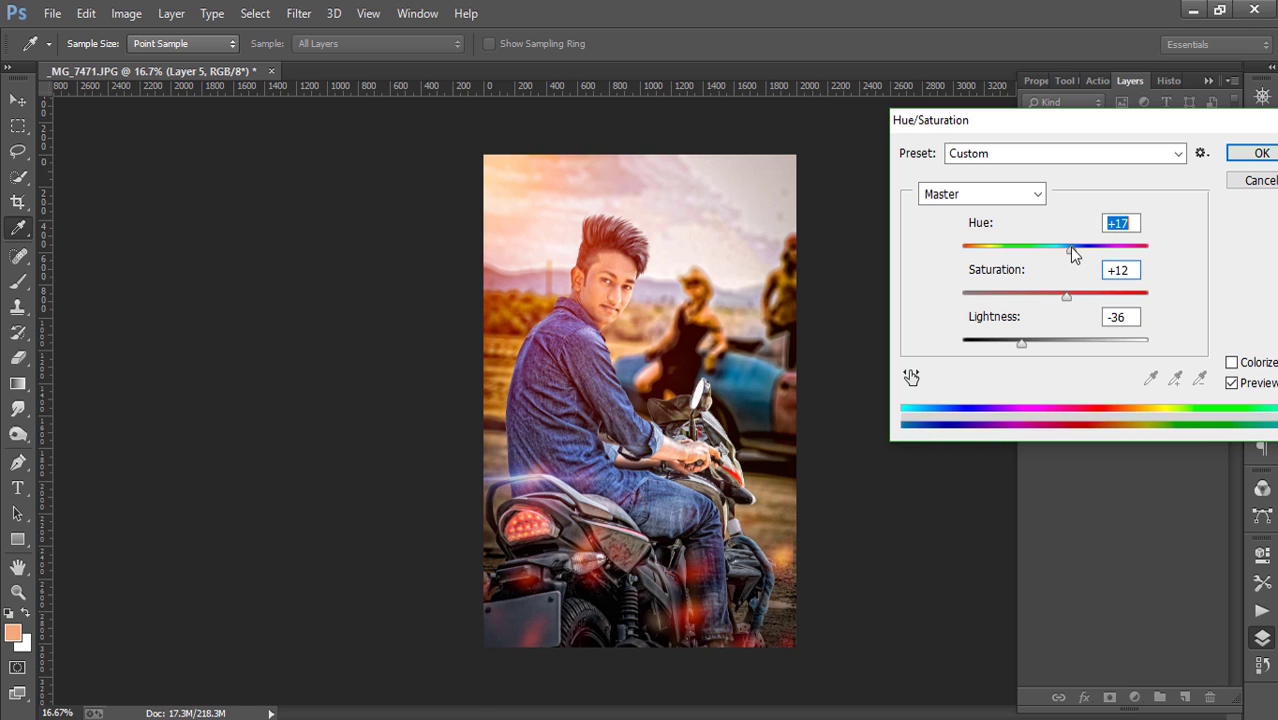
click(1245, 160)
key(v)
mouse_move(655, 506)
mouse_down()
mouse_move(638, 494)
mouse_move(643, 513)
mouse_up()
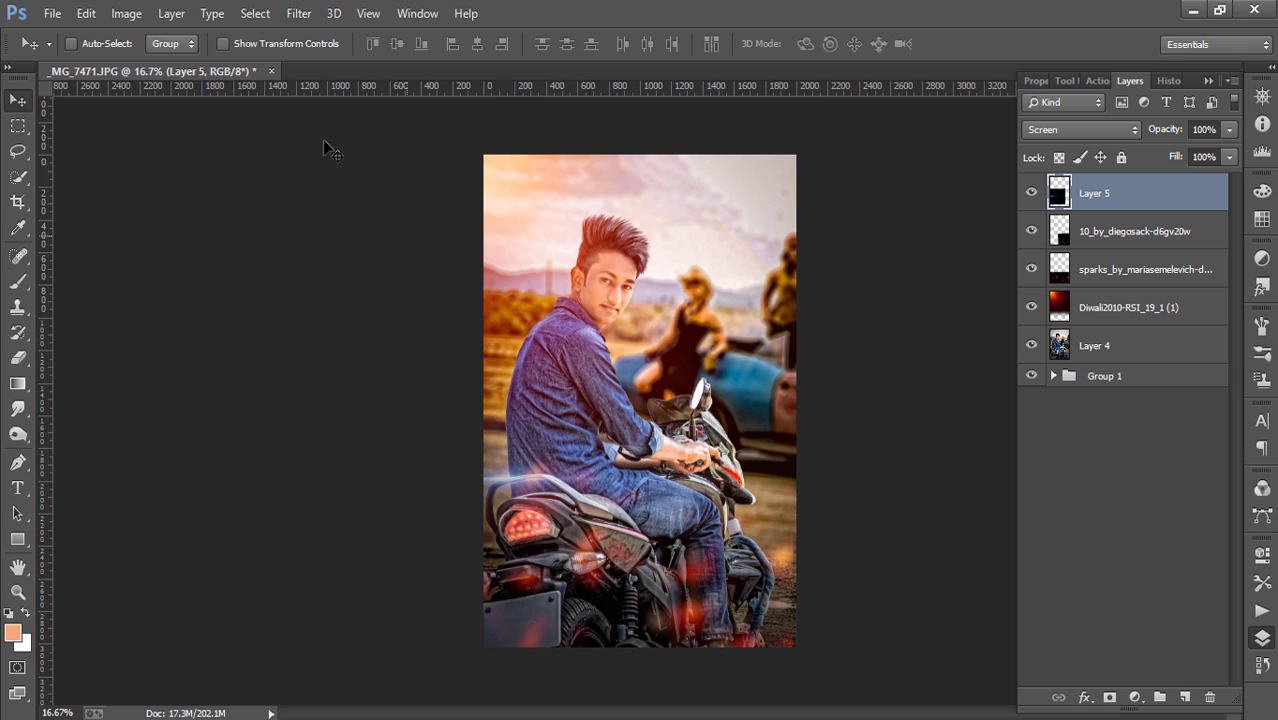
- Stretch the flare much wider across the image and shift it slightly up
click(222, 44)
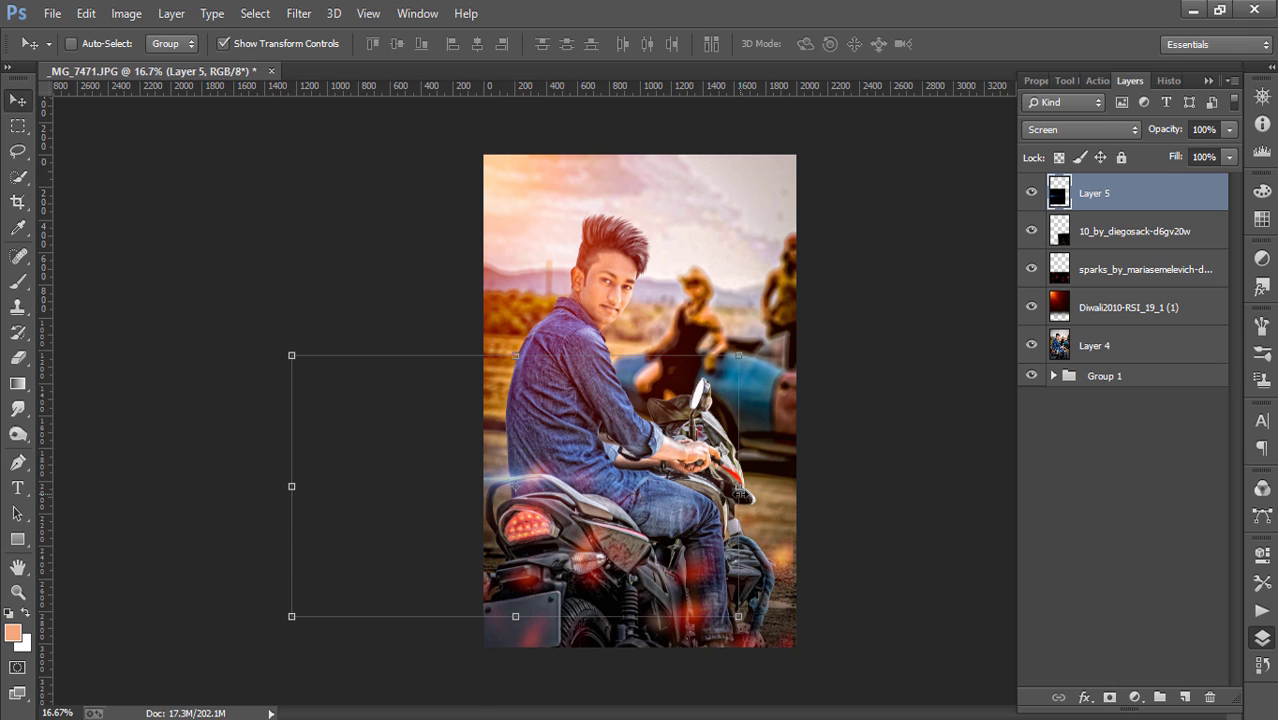
drag(737, 486, 1018, 446)
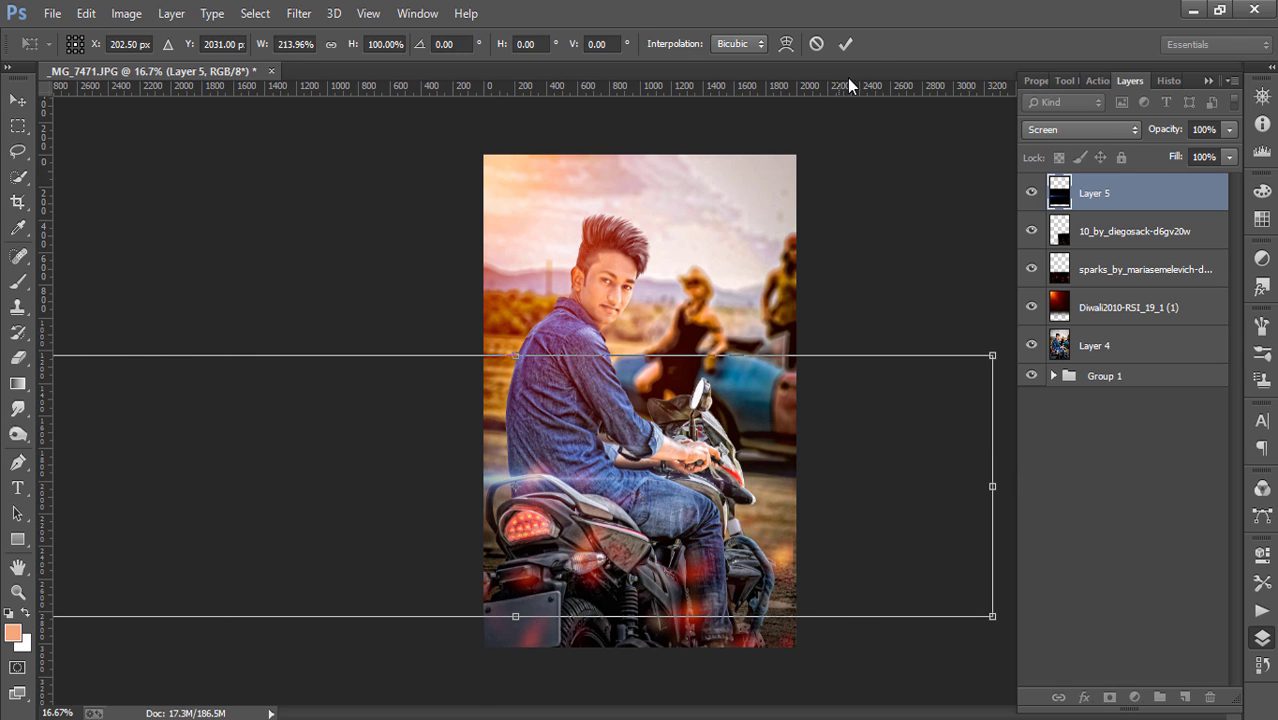
click(846, 44)
drag(675, 502, 676, 510)
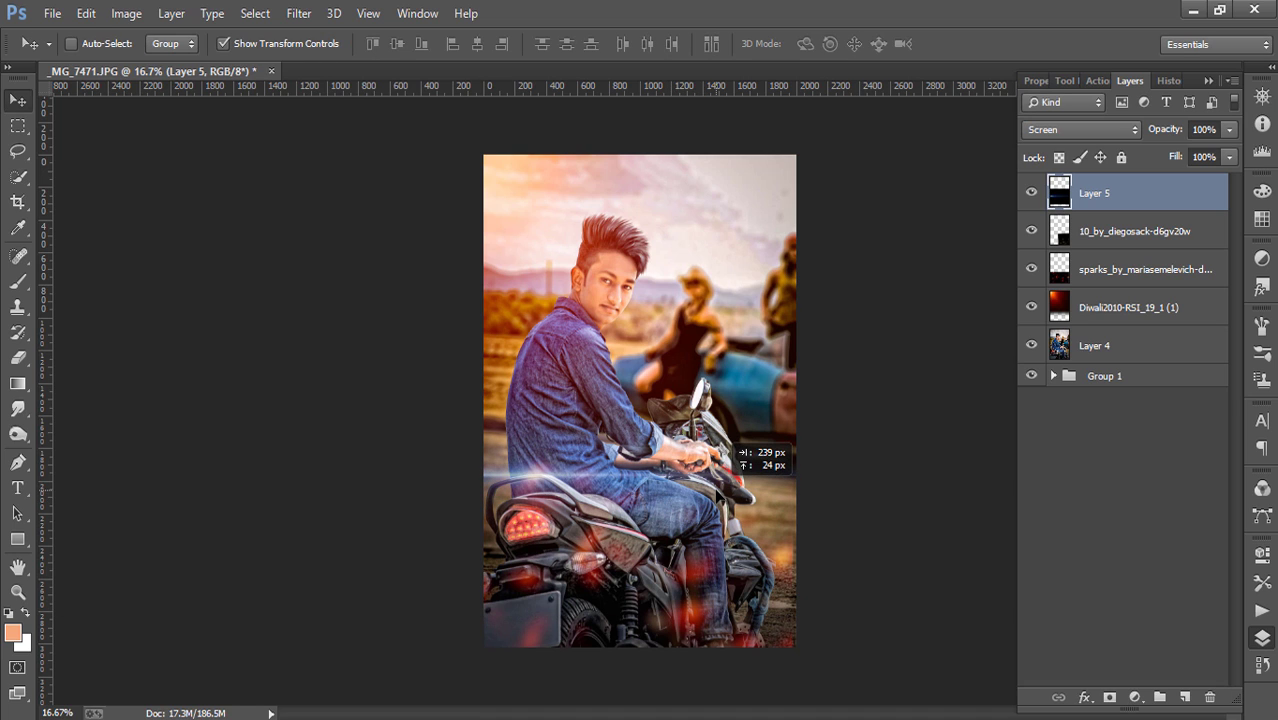
drag(676, 510, 705, 490)
click(223, 43)
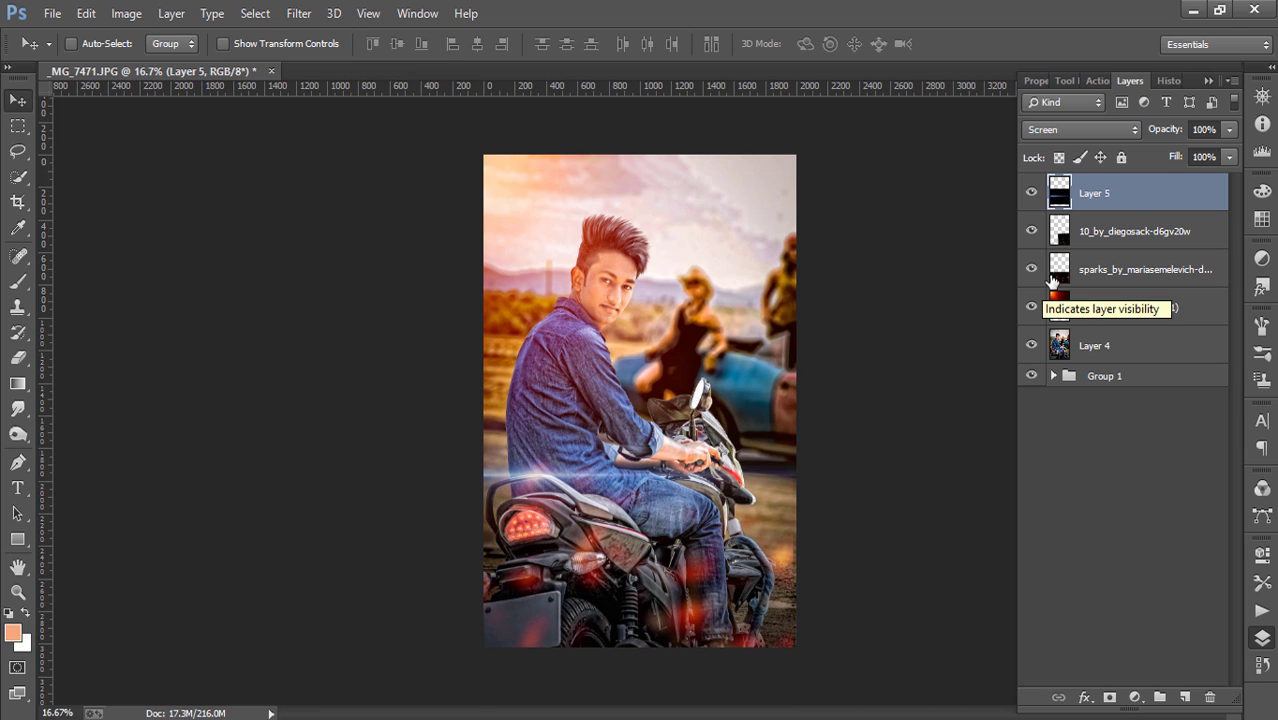
- Flatten all layers into a single Background layer
right_click(1094, 193)
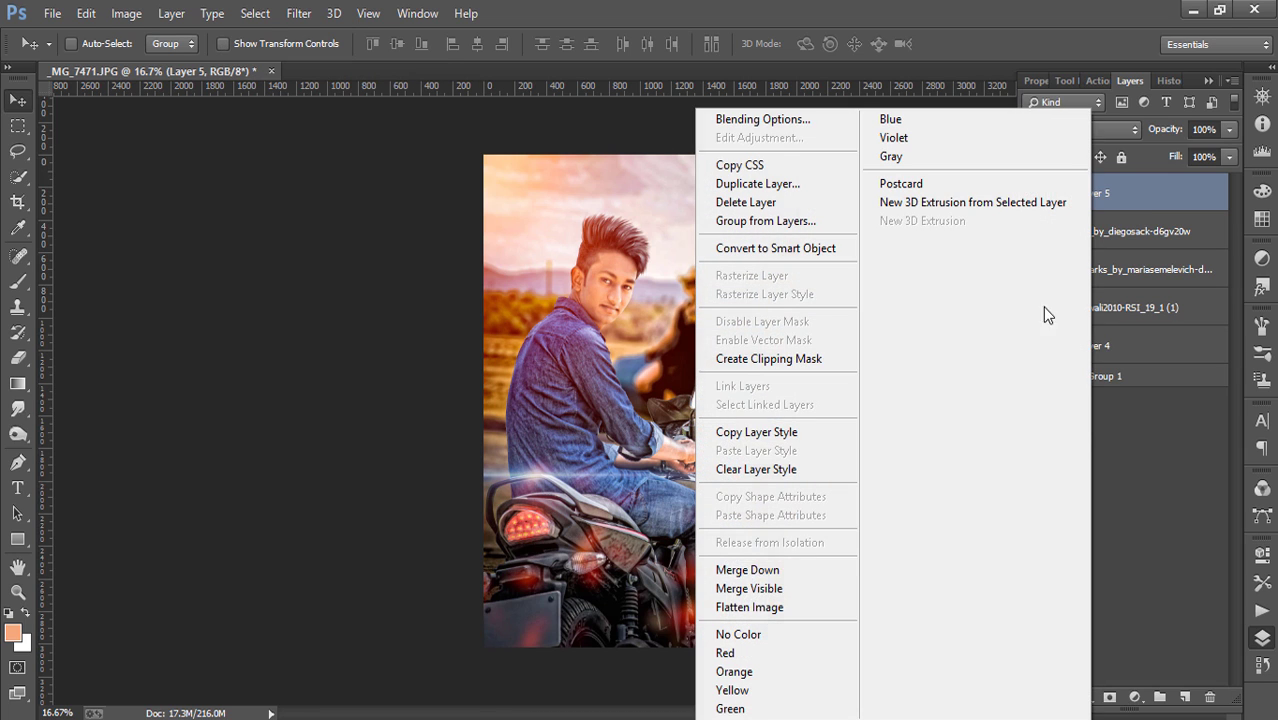
click(740, 606)
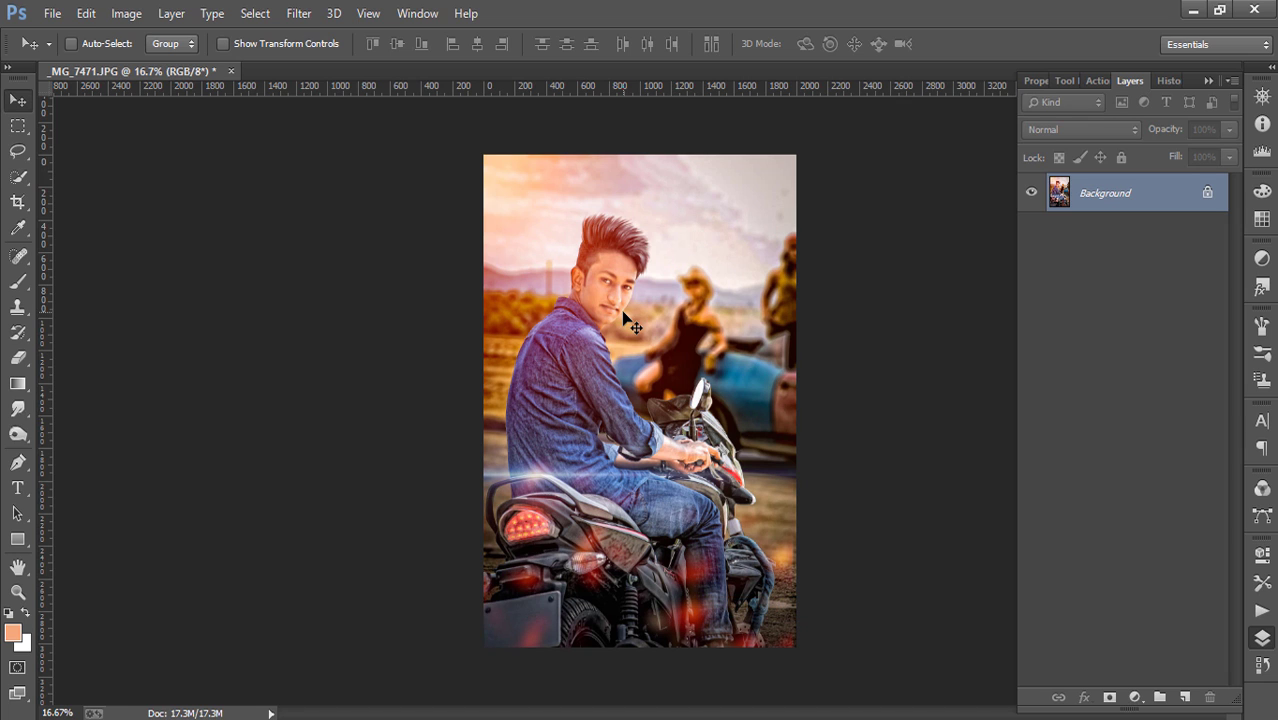
click(293, 13)
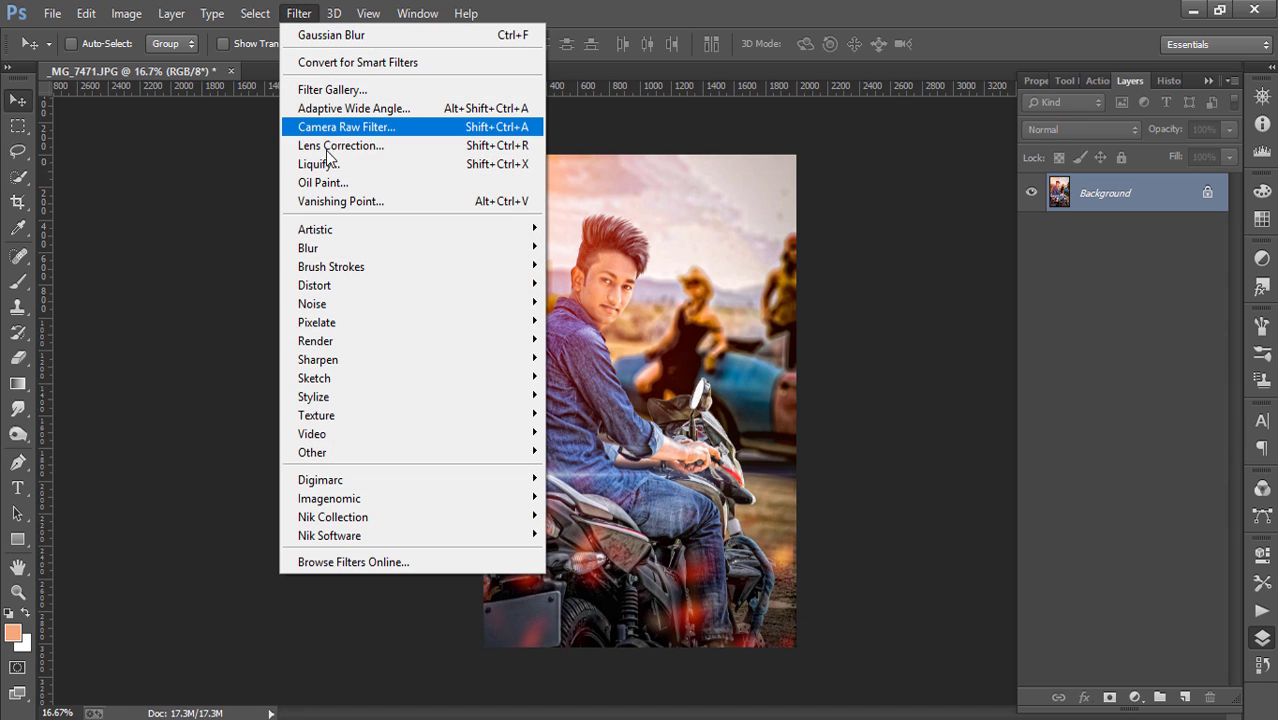
- In Camera Raw Filter's Basic panel, raise Clarity to +20 and lower Blacks to -14
click(325, 141)
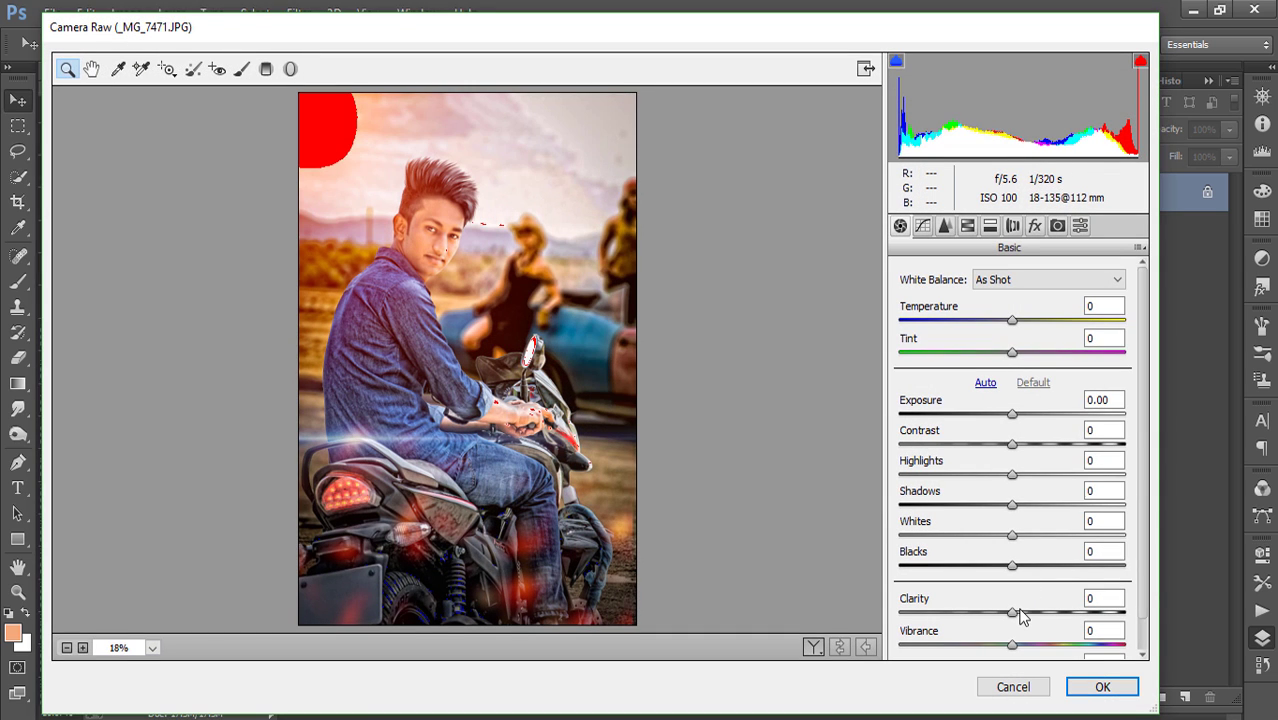
drag(1014, 612, 1036, 612)
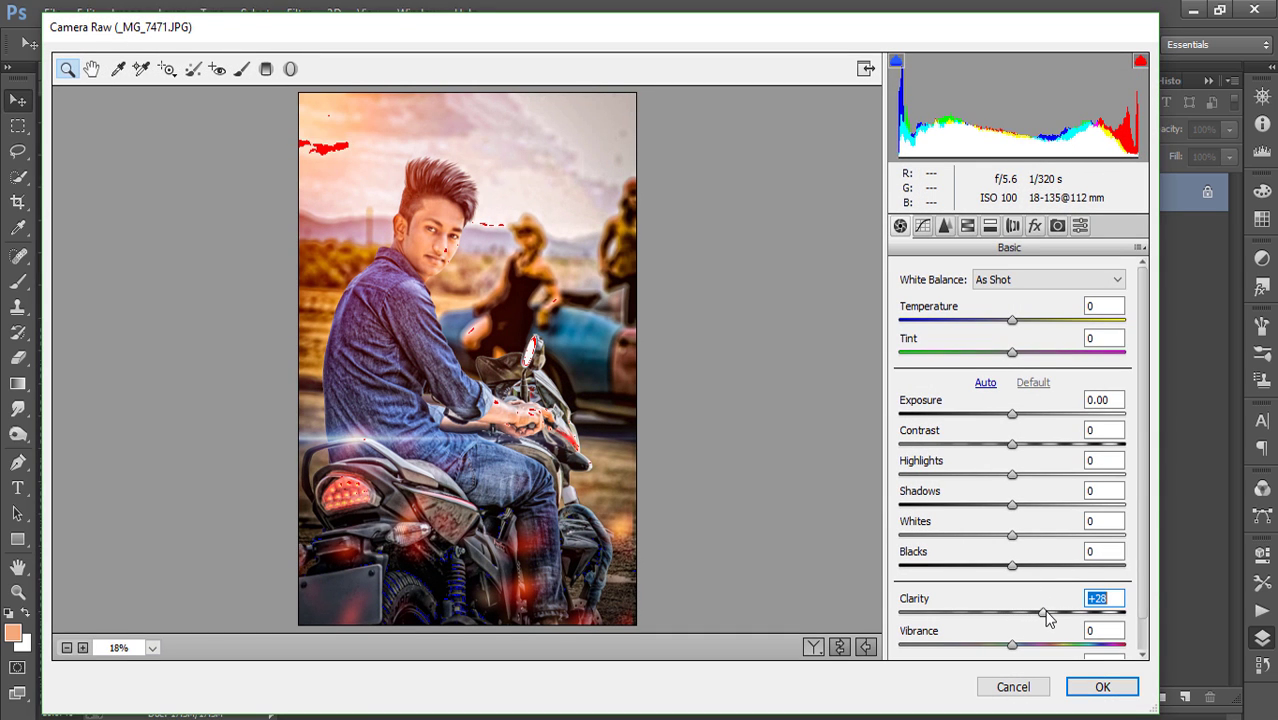
drag(1012, 566, 996, 566)
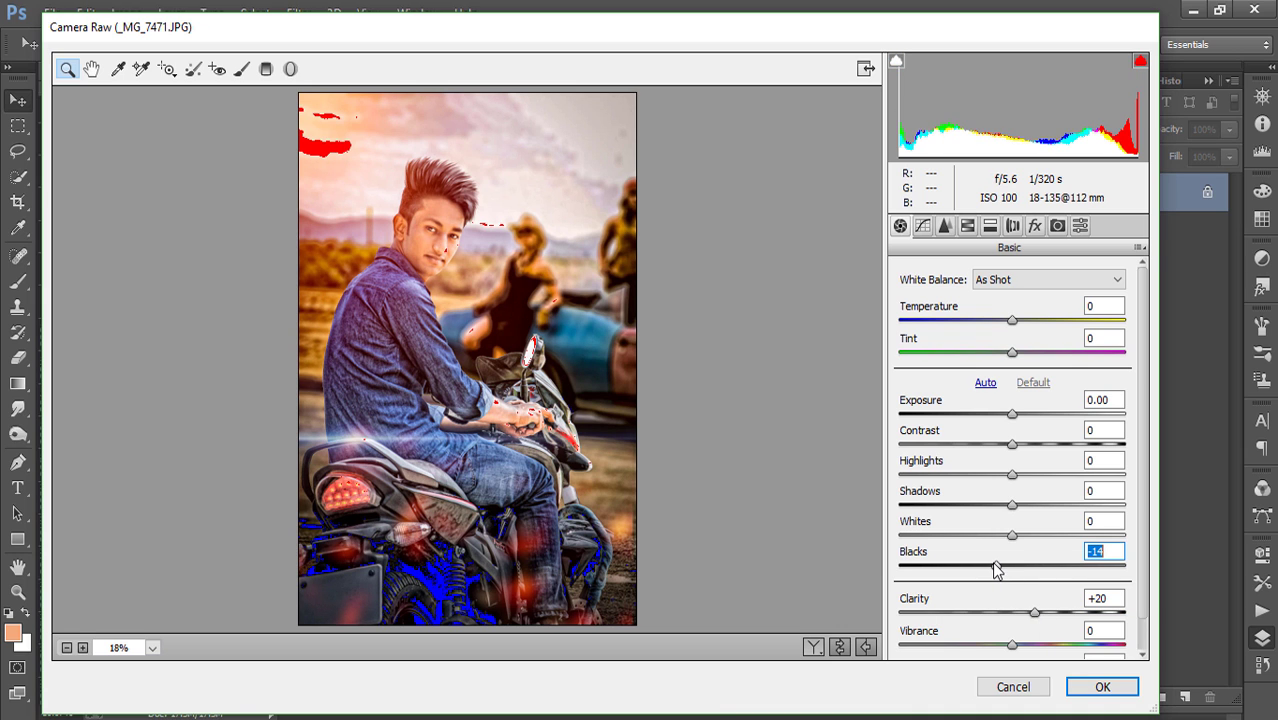